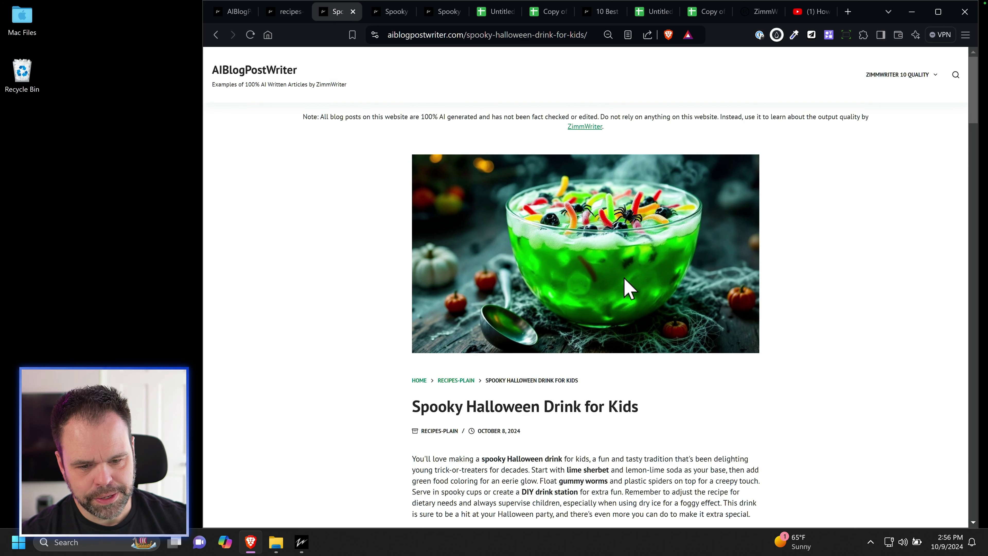
- Review the plain Spooky Halloween Drink for Kids article from its intro to the Recipe section, highlighting the ingredient list
{"action": "scroll", "coordinate": [610, 283], "scroll_direction": "down", "scroll_amount": 3}
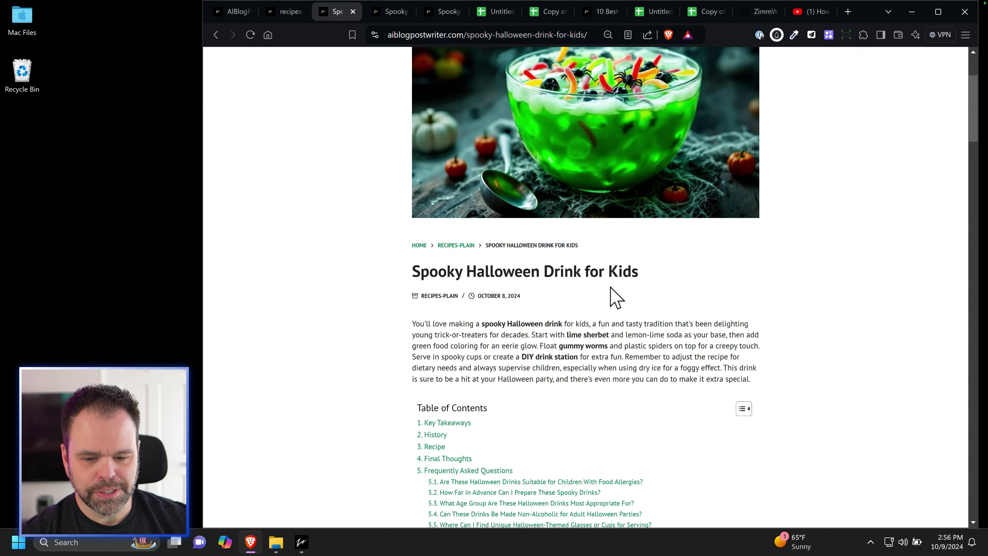
{"action": "scroll", "coordinate": [615, 297], "scroll_direction": "down", "scroll_amount": 12}
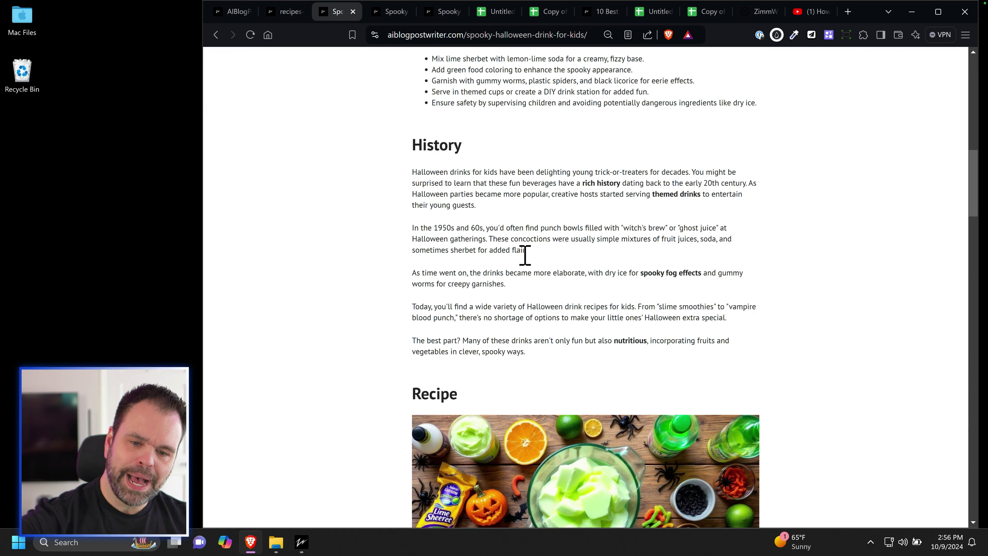
{"action": "scroll", "coordinate": [519, 256], "scroll_direction": "down", "scroll_amount": 6}
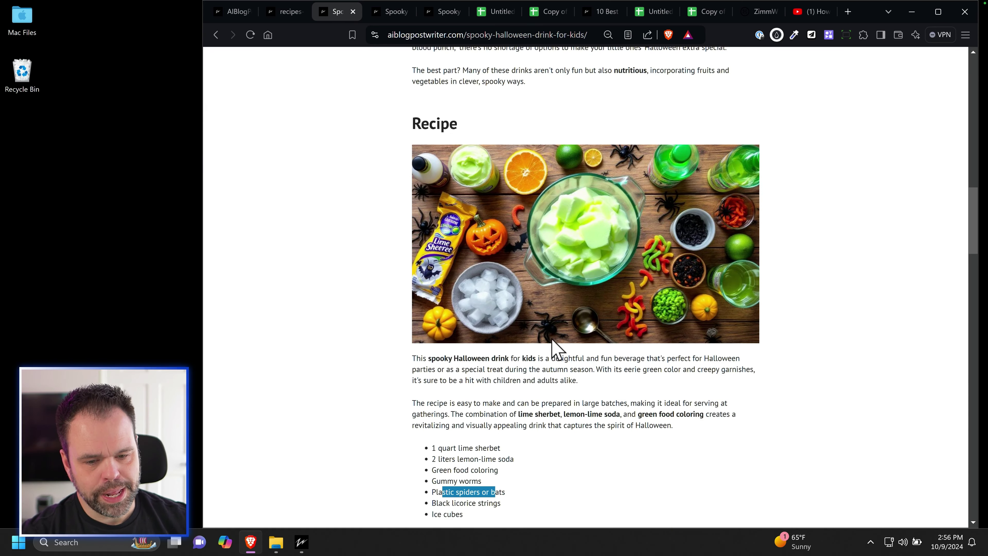
{"action": "scroll", "coordinate": [521, 352], "scroll_direction": "down", "scroll_amount": 3}
{"action": "left_click_drag", "start_coordinate": [485, 380], "coordinate": [501, 338]}
{"action": "left_click", "coordinate": [448, 327]}
{"action": "left_click_drag", "start_coordinate": [443, 347], "coordinate": [421, 315]}
{"action": "scroll", "coordinate": [503, 371], "scroll_direction": "up", "scroll_amount": 15}
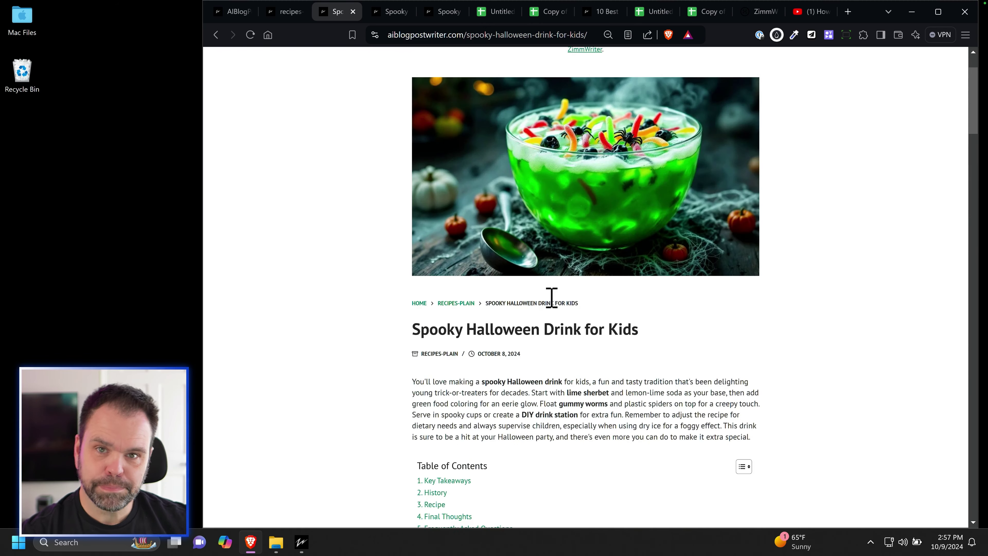
- Compare the article's featured and Recipe images with the listed ingredients, and look over the Frequently Asked Questions section
{"action": "scroll", "coordinate": [583, 222], "scroll_direction": "up", "scroll_amount": 2}
{"action": "scroll", "coordinate": [587, 267], "scroll_direction": "down", "scroll_amount": 3}
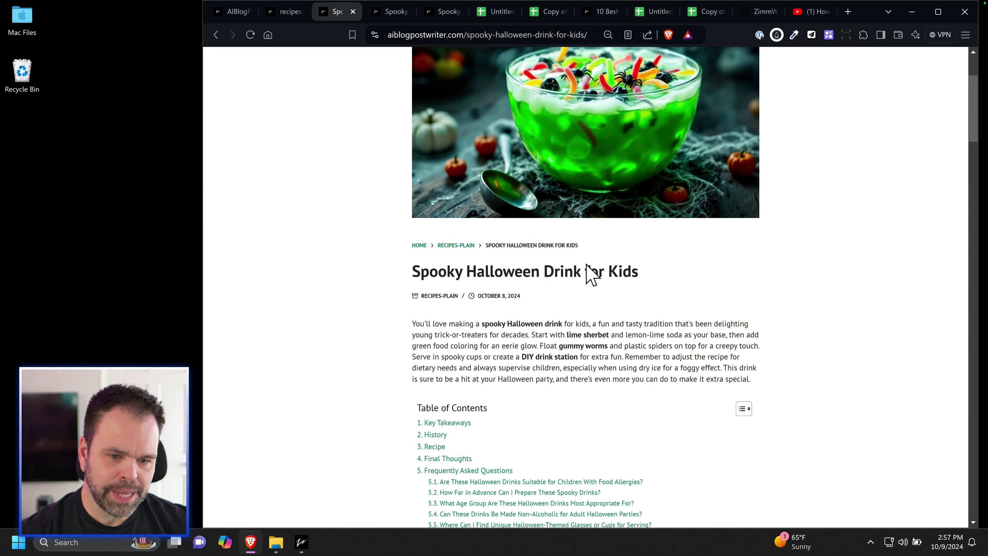
{"action": "scroll", "coordinate": [590, 274], "scroll_direction": "down", "scroll_amount": 15}
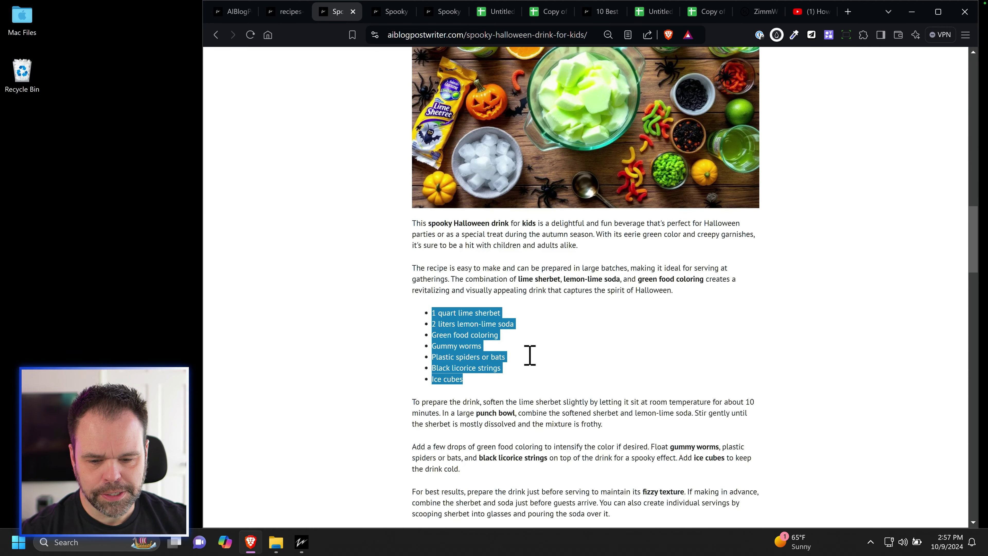
{"action": "scroll", "coordinate": [530, 355], "scroll_direction": "up", "scroll_amount": 3}
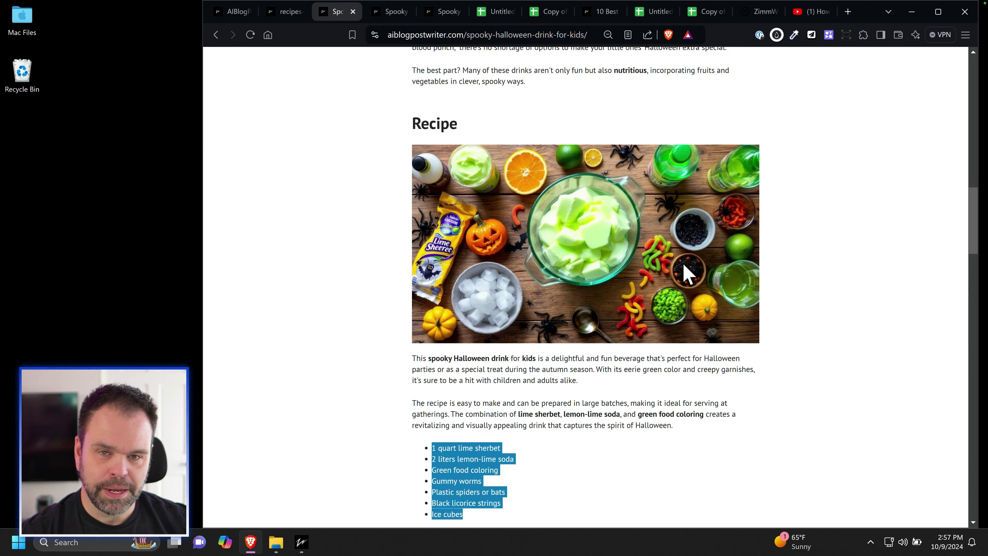
{"action": "scroll", "coordinate": [686, 274], "scroll_direction": "down", "scroll_amount": 20}
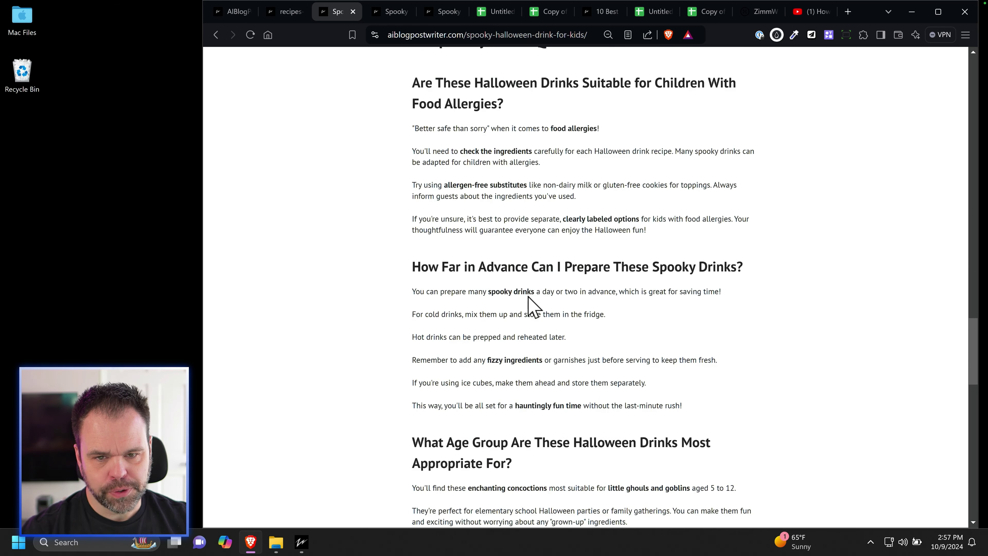
{"action": "scroll", "coordinate": [531, 302], "scroll_direction": "up", "scroll_amount": 20}
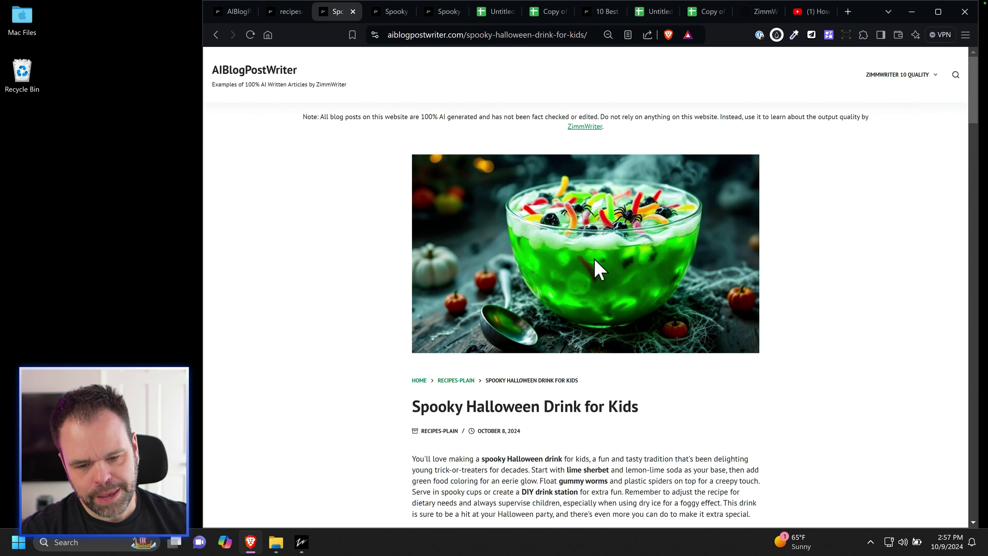
{"action": "scroll", "coordinate": [606, 269], "scroll_direction": "down", "scroll_amount": 12}
{"action": "scroll", "coordinate": [605, 272], "scroll_direction": "down", "scroll_amount": 6}
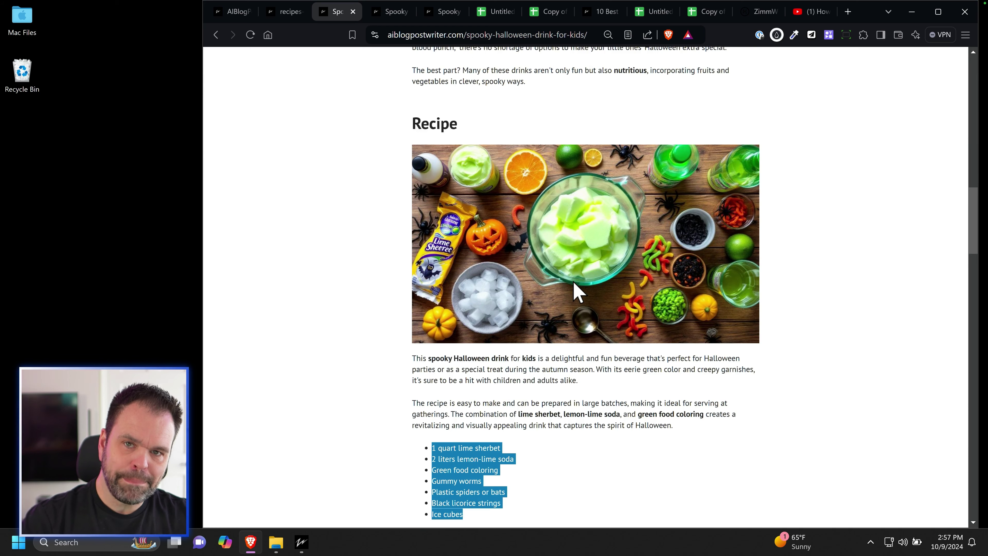
- Switch to the recipes-steps-advanced version of Spooky Halloween Drink for Kids and examine its intro, table of contents and Recipe section
{"action": "left_click", "coordinate": [441, 11]}
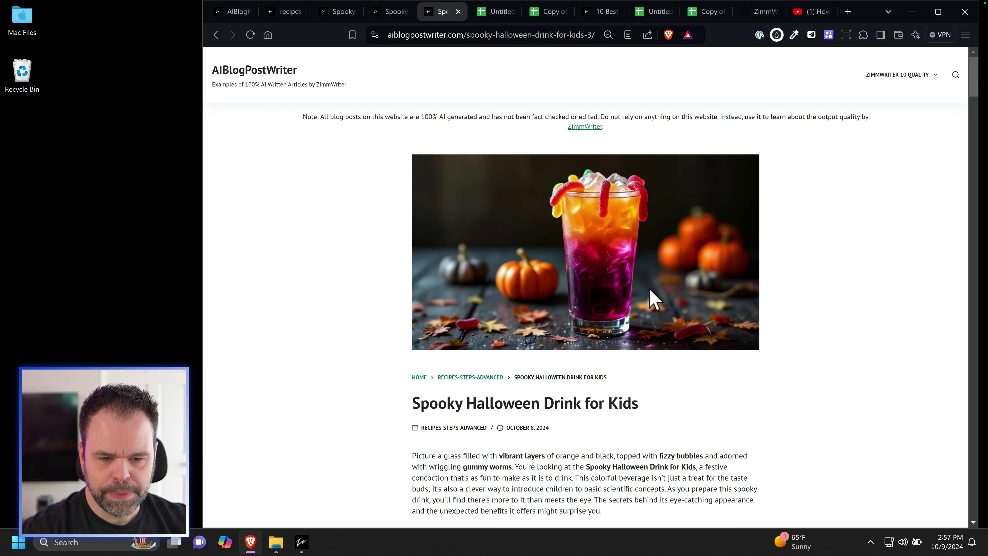
{"action": "scroll", "coordinate": [657, 299], "scroll_direction": "down", "scroll_amount": 3}
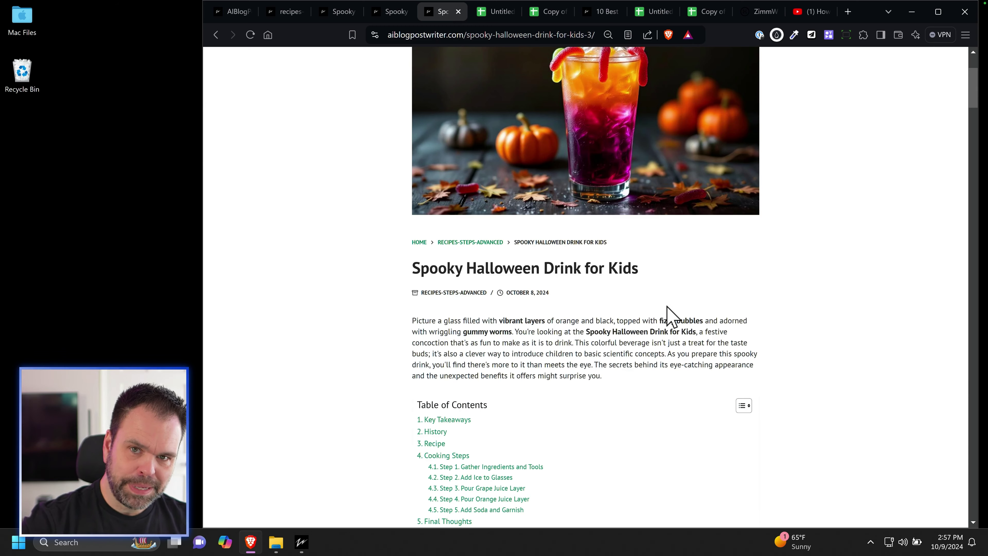
{"action": "scroll", "coordinate": [661, 327], "scroll_direction": "up", "scroll_amount": 3}
{"action": "scroll", "coordinate": [646, 344], "scroll_direction": "down", "scroll_amount": 6}
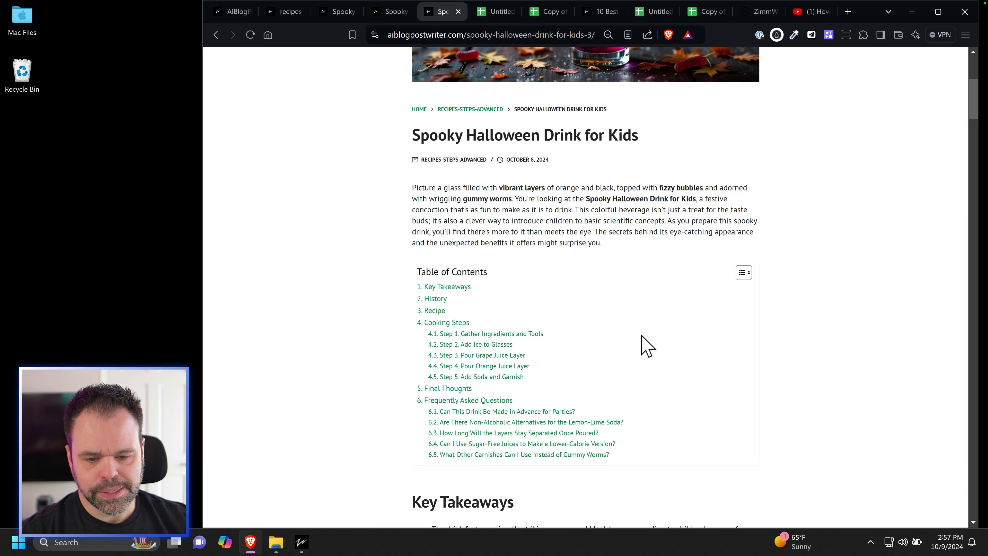
{"action": "scroll", "coordinate": [646, 345], "scroll_direction": "down", "scroll_amount": 15}
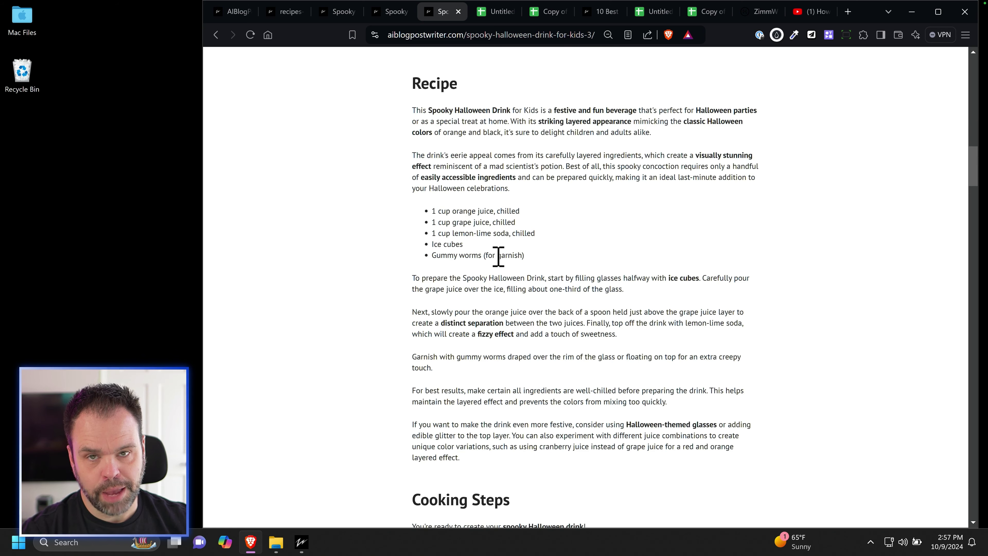
{"action": "scroll", "coordinate": [576, 280], "scroll_direction": "up", "scroll_amount": 3}
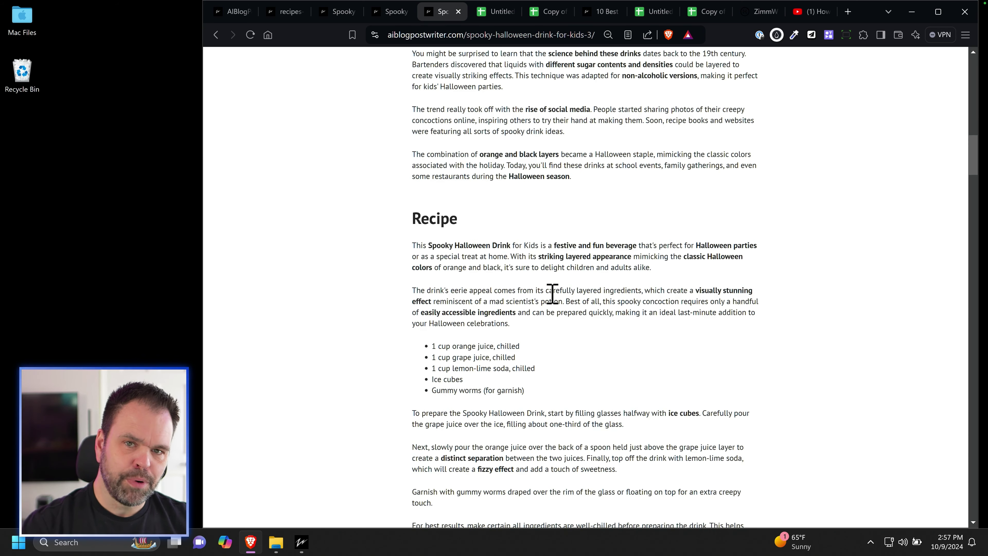
{"action": "scroll", "coordinate": [552, 295], "scroll_direction": "down", "scroll_amount": 12}
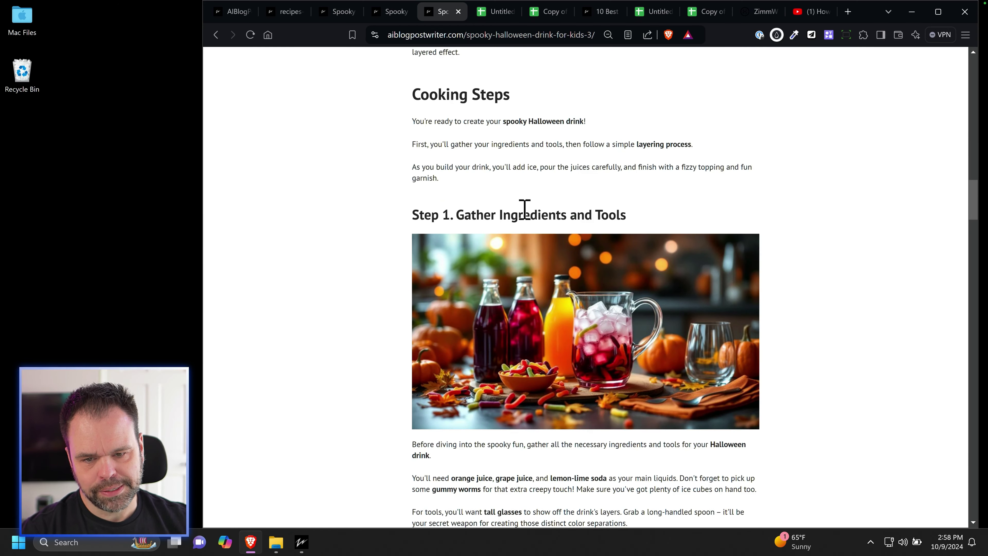
- Examine the Cooking Steps images and text from gathering ingredients to adding soda and garnish, and return to the featured image
{"action": "scroll", "coordinate": [559, 264], "scroll_direction": "down", "scroll_amount": 1}
{"action": "scroll", "coordinate": [560, 272], "scroll_direction": "down", "scroll_amount": 12}
{"action": "scroll", "coordinate": [591, 283], "scroll_direction": "down", "scroll_amount": 9}
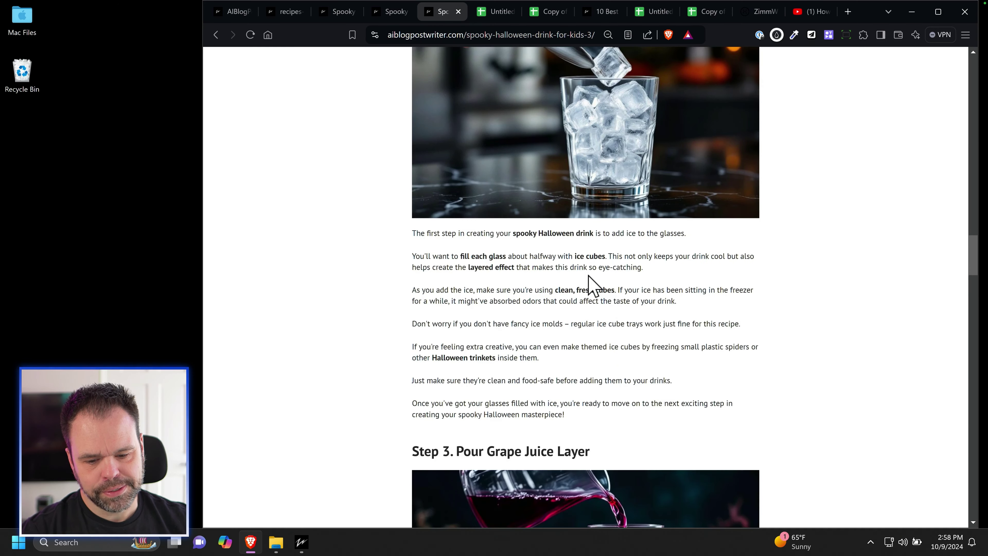
{"action": "scroll", "coordinate": [578, 238], "scroll_direction": "down", "scroll_amount": 10}
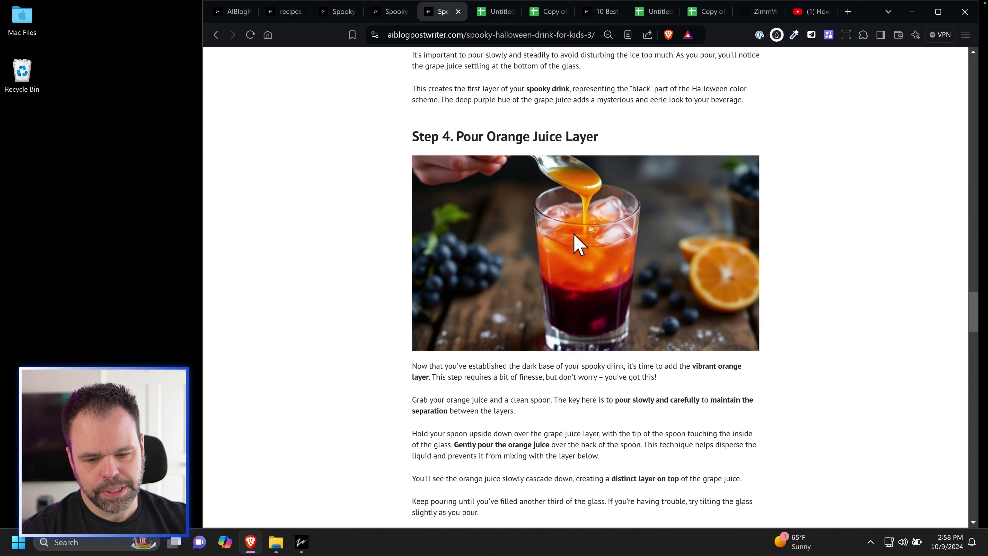
{"action": "scroll", "coordinate": [582, 191], "scroll_direction": "down", "scroll_amount": 10}
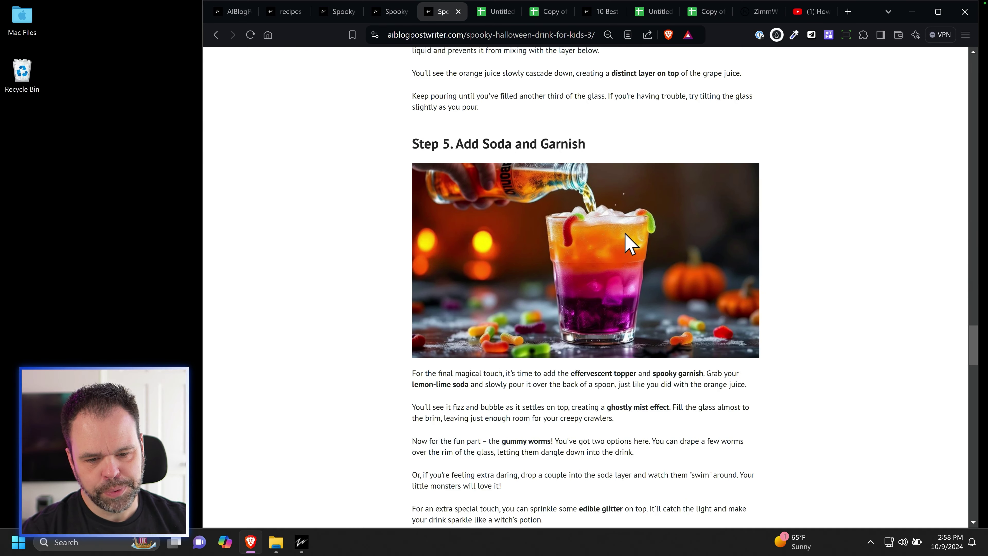
{"action": "scroll", "coordinate": [621, 282], "scroll_direction": "up", "scroll_amount": 10}
{"action": "scroll", "coordinate": [624, 317], "scroll_direction": "up", "scroll_amount": 20}
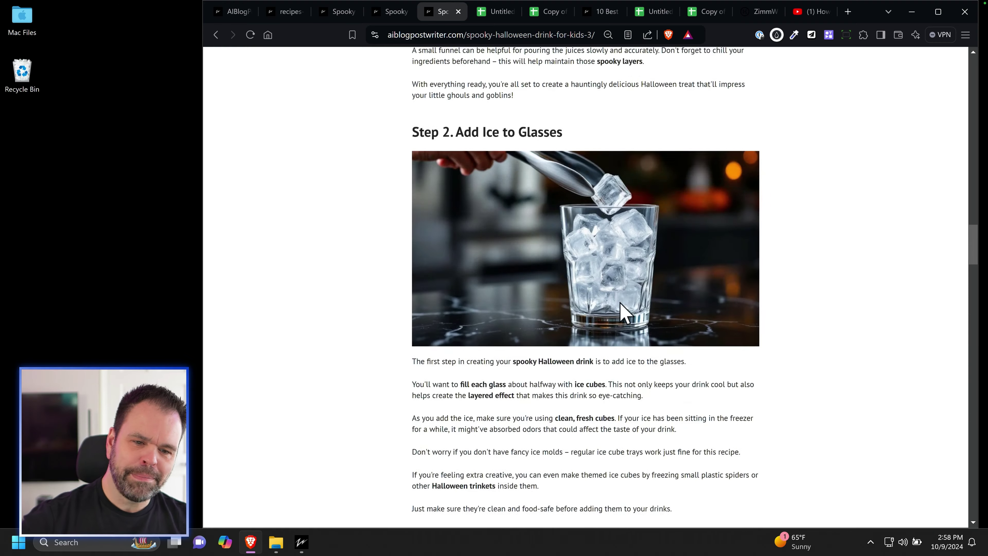
{"action": "scroll", "coordinate": [622, 302], "scroll_direction": "up", "scroll_amount": 17}
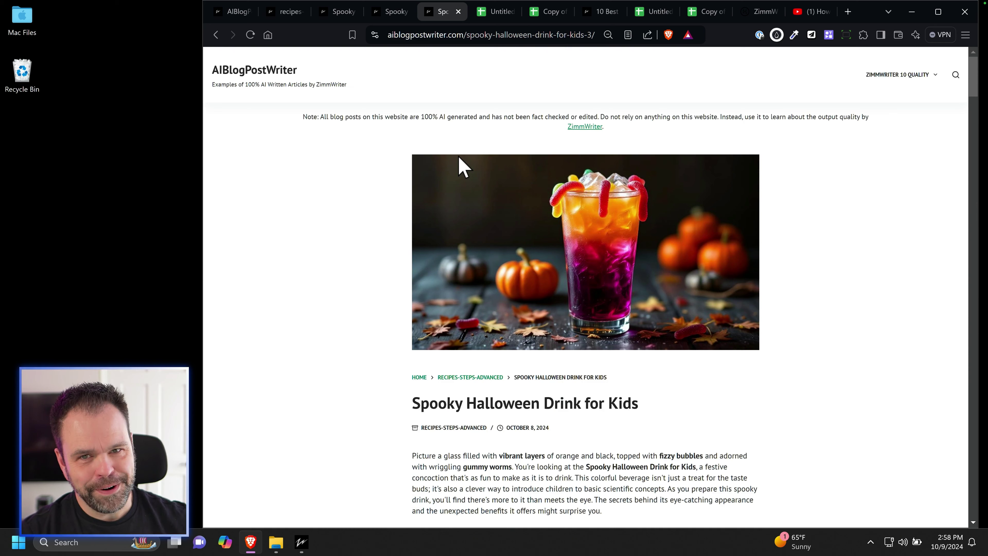
- Switch to the 10 Best Spooky Halloween Drink for Kids Recipes article and review its intro, table of contents and Key Takeaways
{"action": "left_click", "coordinate": [601, 11]}
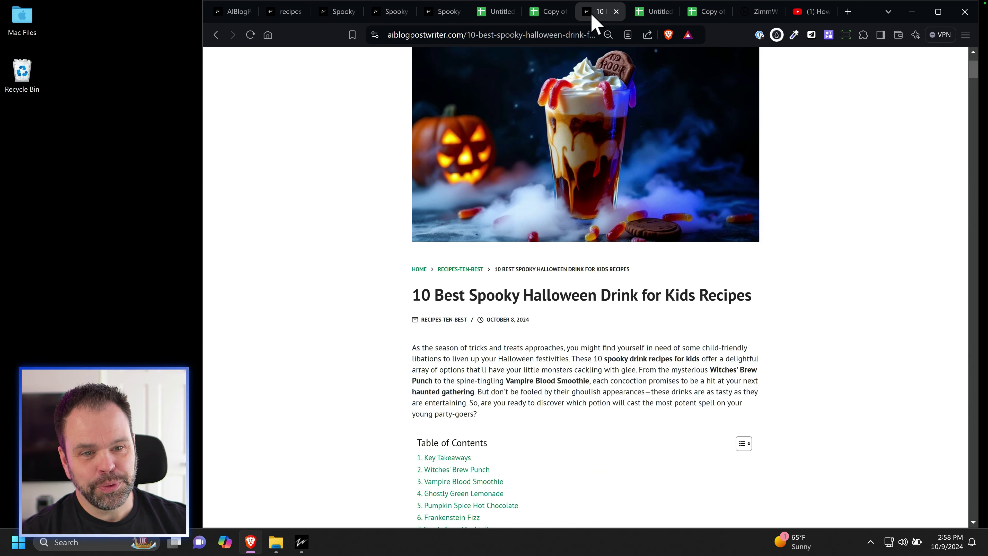
{"action": "scroll", "coordinate": [383, 350], "scroll_direction": "up", "scroll_amount": 3}
{"action": "scroll", "coordinate": [424, 374], "scroll_direction": "down", "scroll_amount": 3}
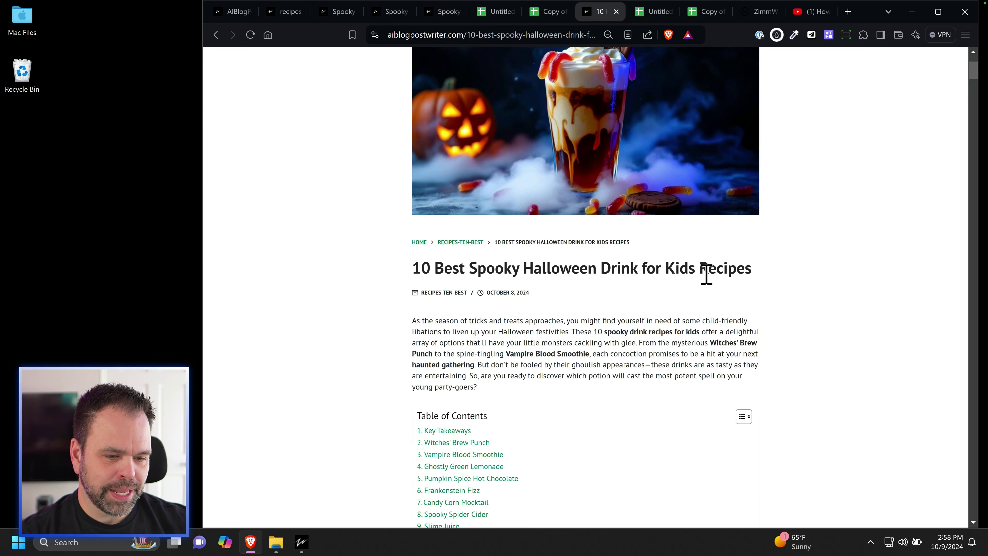
{"action": "scroll", "coordinate": [637, 354], "scroll_direction": "down", "scroll_amount": 12}
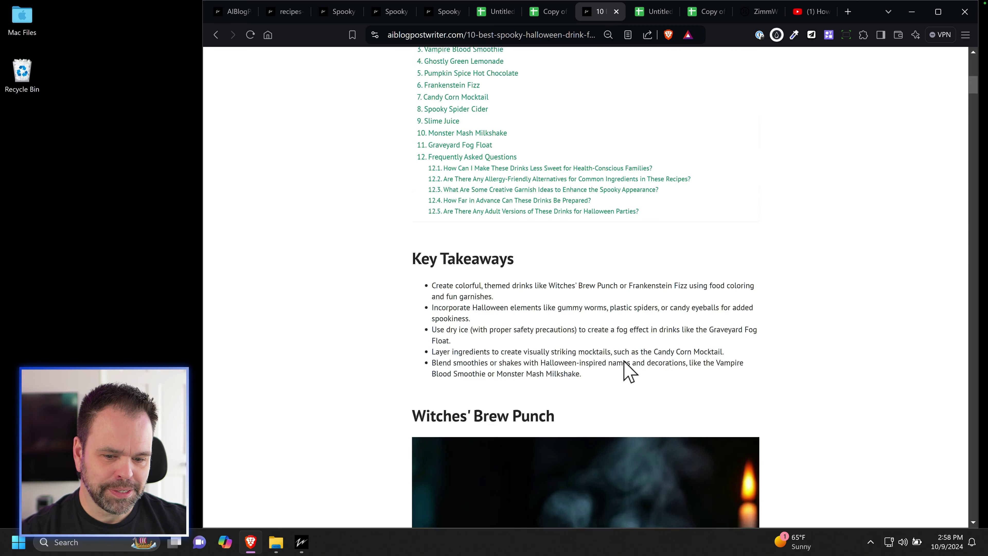
- Examine the Witches' Brew Punch section, comparing its image with the ingredients and highlighting the ingredient list
{"action": "scroll", "coordinate": [624, 360], "scroll_direction": "down", "scroll_amount": 7}
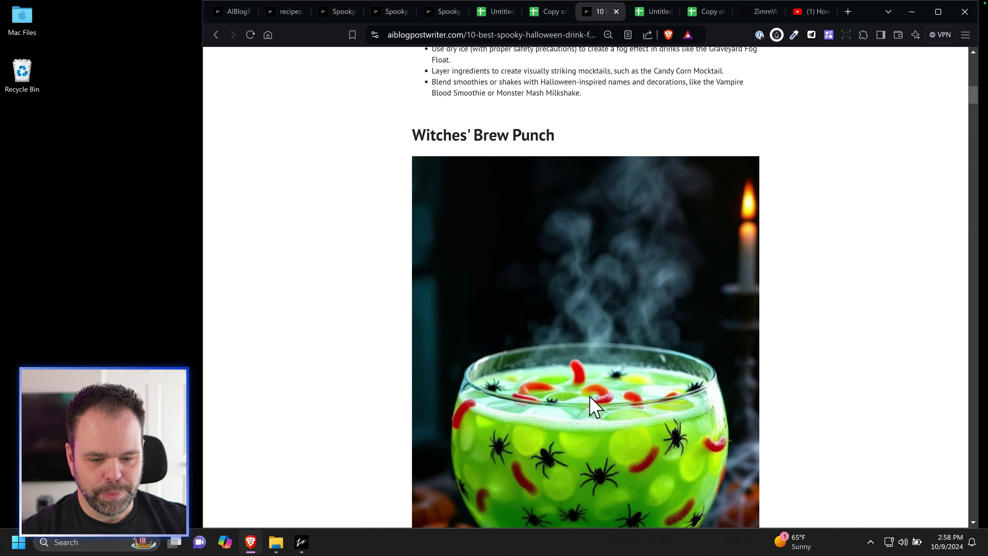
{"action": "scroll", "coordinate": [610, 393], "scroll_direction": "down", "scroll_amount": 10}
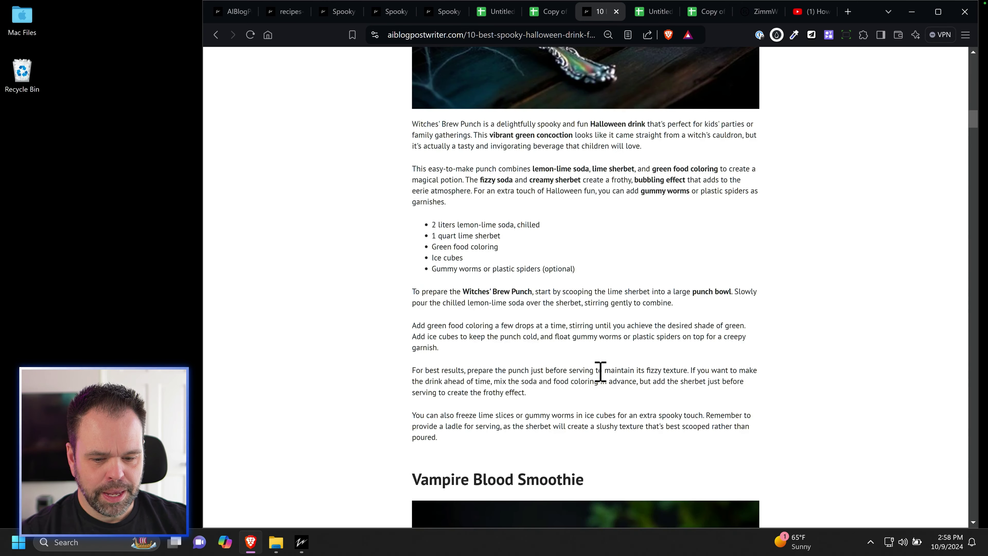
{"action": "scroll", "coordinate": [590, 369], "scroll_direction": "up", "scroll_amount": 3}
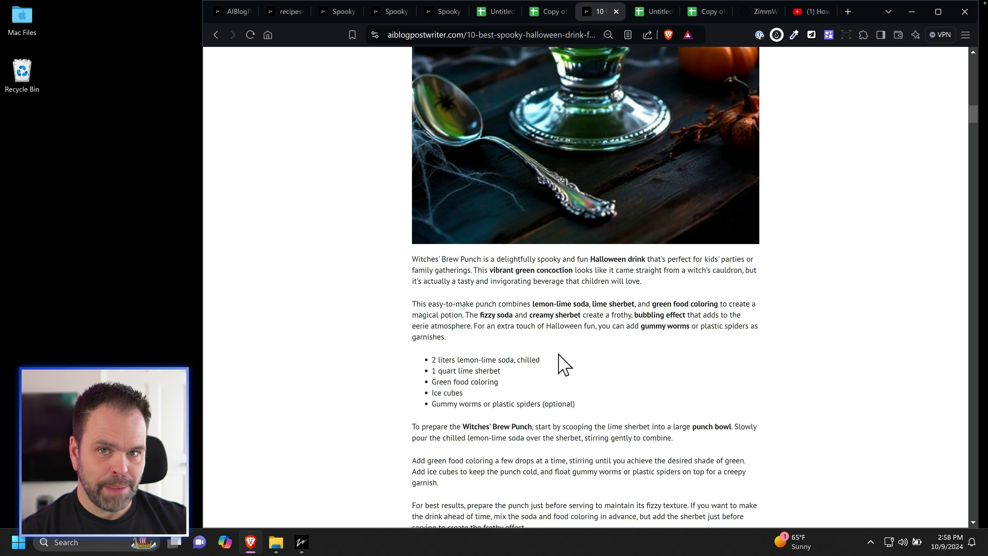
{"action": "scroll", "coordinate": [577, 356], "scroll_direction": "up", "scroll_amount": 3}
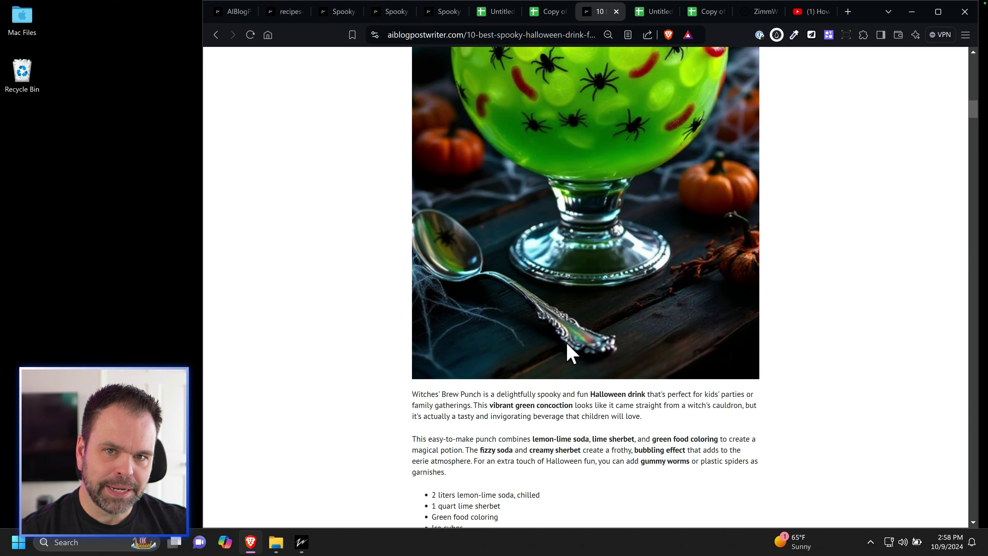
{"action": "scroll", "coordinate": [535, 370], "scroll_direction": "down", "scroll_amount": 3}
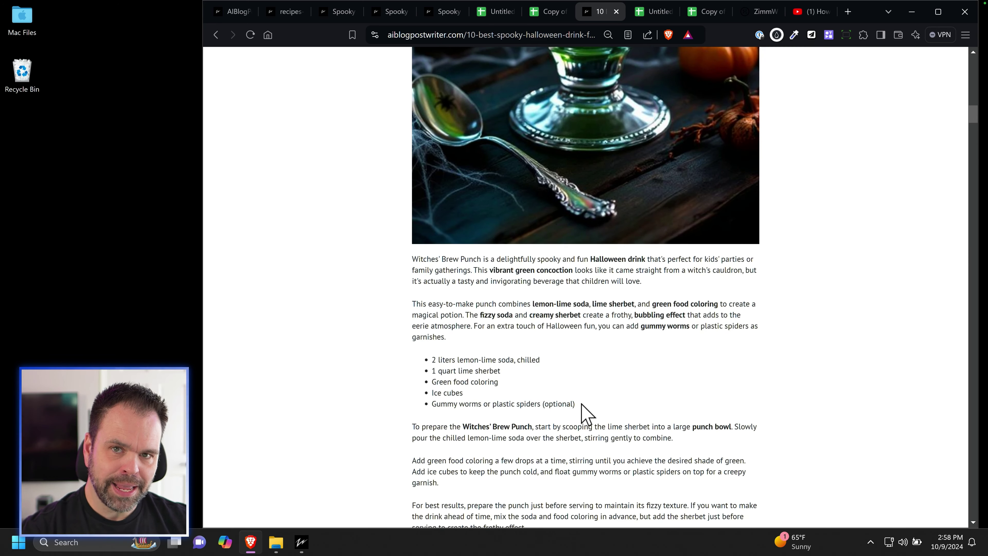
{"action": "left_click_drag", "start_coordinate": [579, 404], "coordinate": [432, 359]}
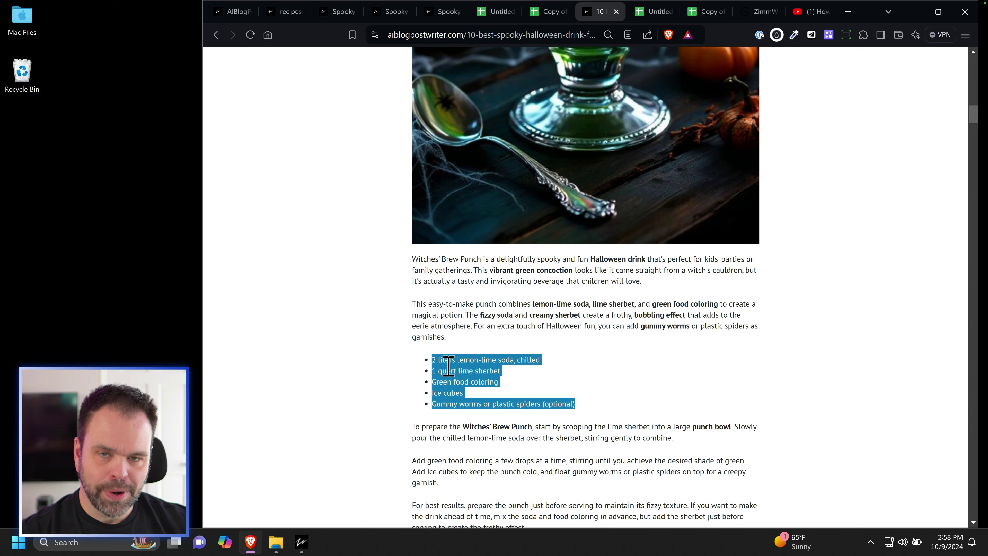
{"action": "scroll", "coordinate": [523, 375], "scroll_direction": "up", "scroll_amount": 6}
{"action": "scroll", "coordinate": [617, 336], "scroll_direction": "down", "scroll_amount": 9}
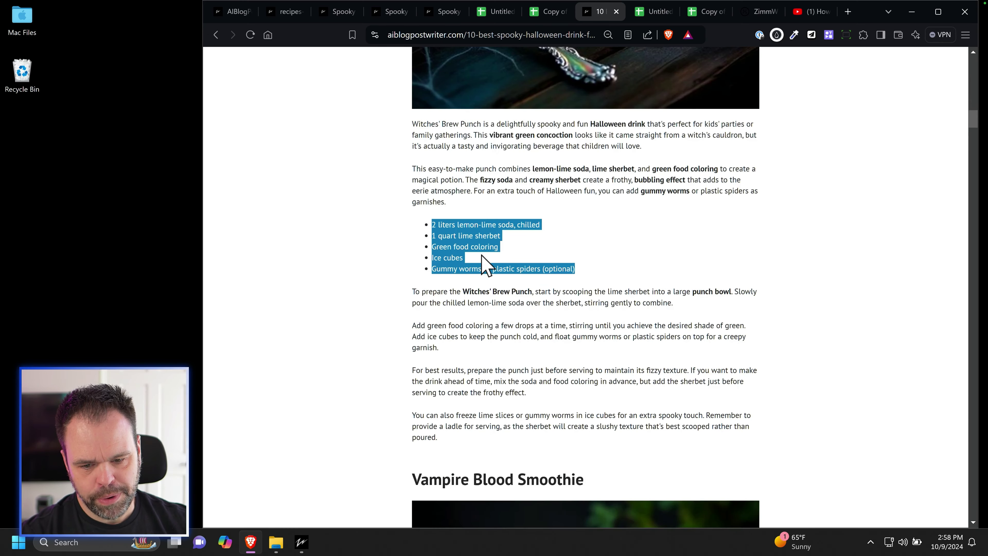
- Examine the Vampire Blood Smoothie image and ingredient list, and continue to the Ghostly Green Lemonade section
{"action": "scroll", "coordinate": [544, 383], "scroll_direction": "down", "scroll_amount": 10}
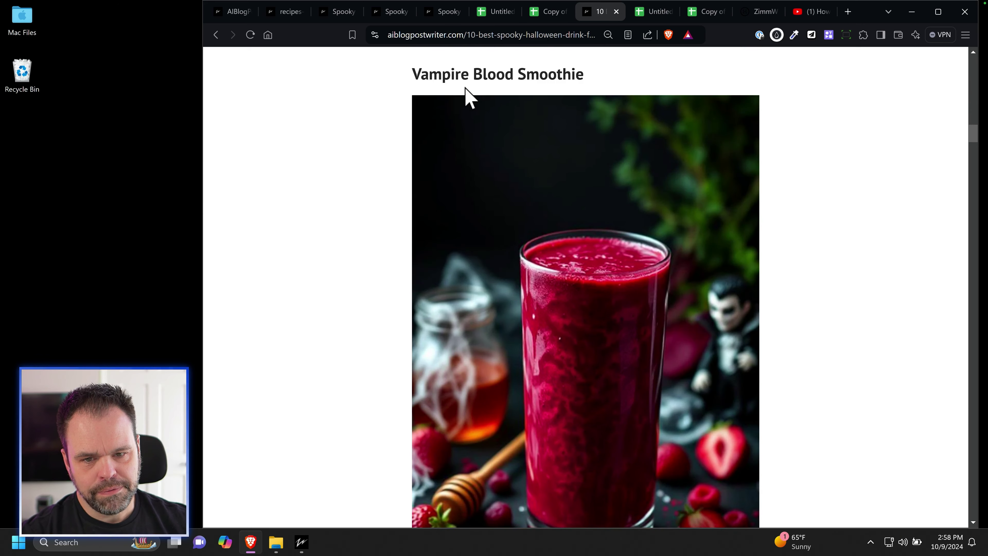
{"action": "scroll", "coordinate": [595, 221], "scroll_direction": "down", "scroll_amount": 11}
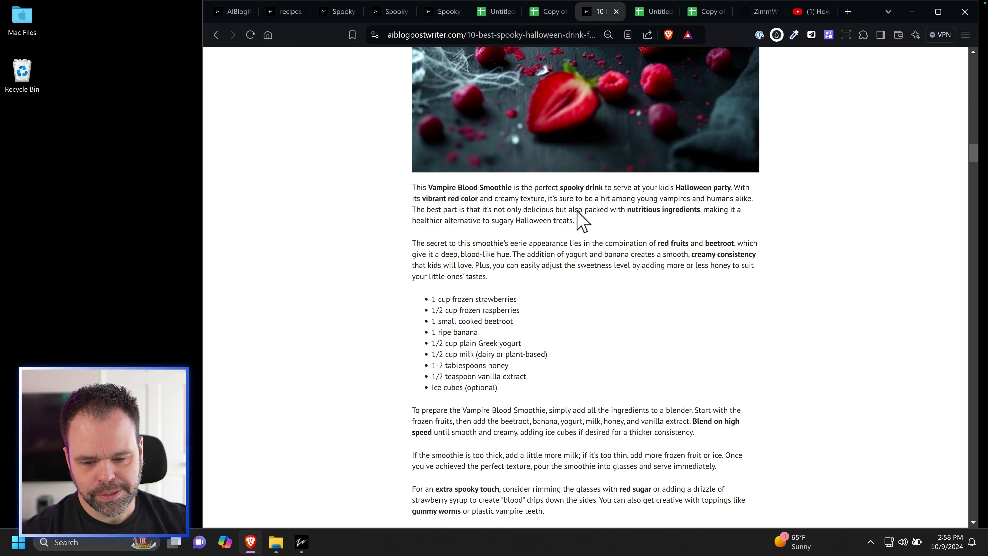
{"action": "left_click_drag", "start_coordinate": [484, 301], "coordinate": [504, 312]}
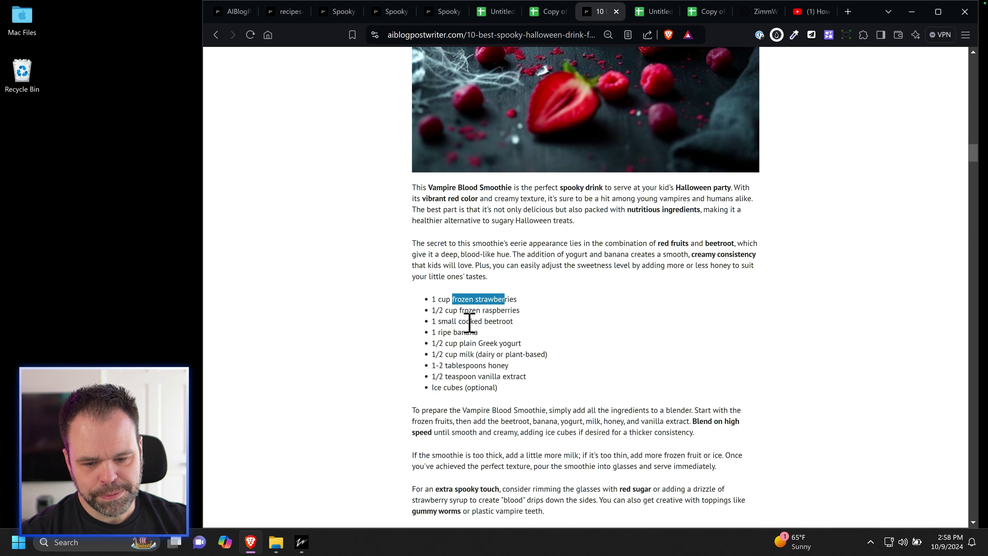
{"action": "scroll", "coordinate": [539, 399], "scroll_direction": "down", "scroll_amount": 10}
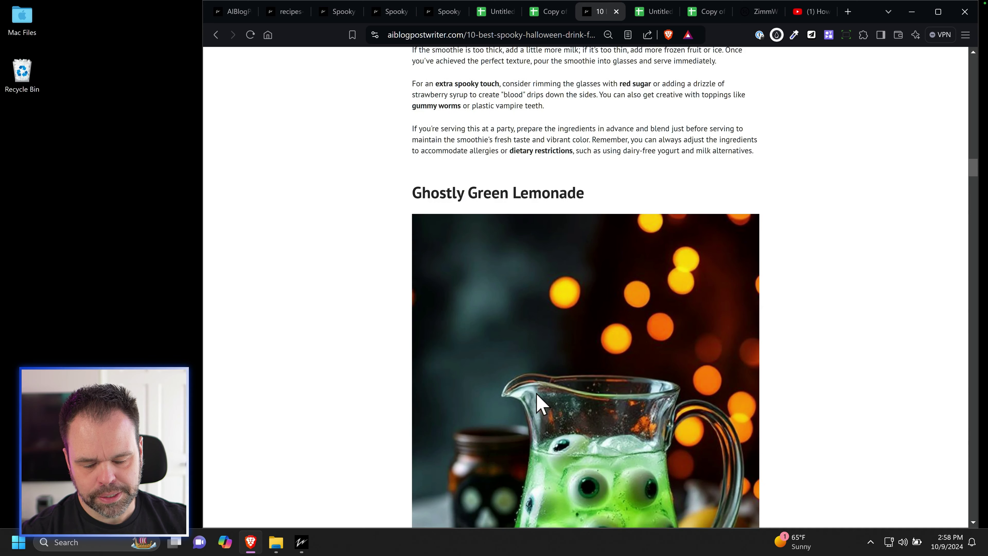
- Examine the Ghostly Green Lemonade image and ingredient list, highlighting the optional gummy worms or plastic eyeballs garnish
{"action": "scroll", "coordinate": [450, 297], "scroll_direction": "down", "scroll_amount": 3}
{"action": "scroll", "coordinate": [606, 389], "scroll_direction": "down", "scroll_amount": 3}
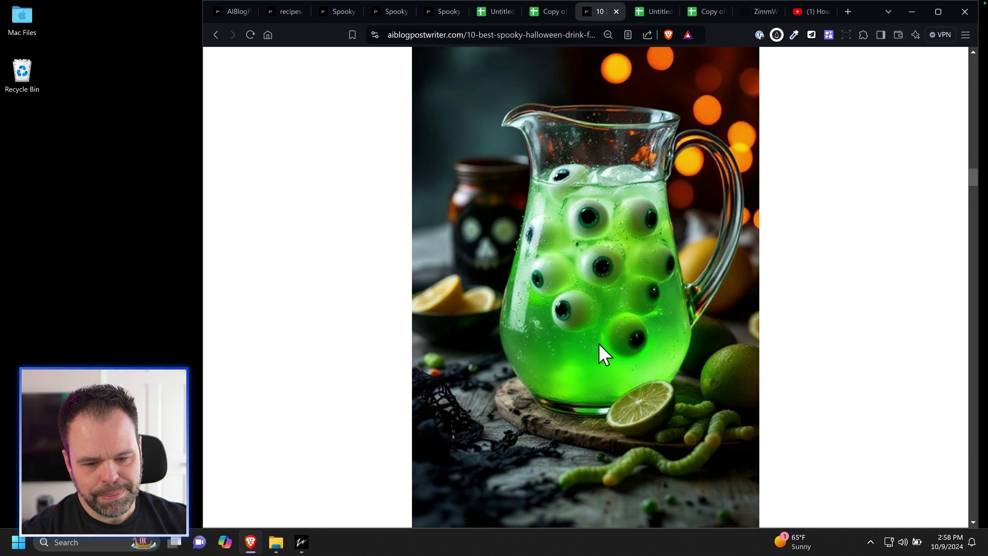
{"action": "scroll", "coordinate": [604, 419], "scroll_direction": "down", "scroll_amount": 8}
{"action": "scroll", "coordinate": [602, 420], "scroll_direction": "down", "scroll_amount": 1}
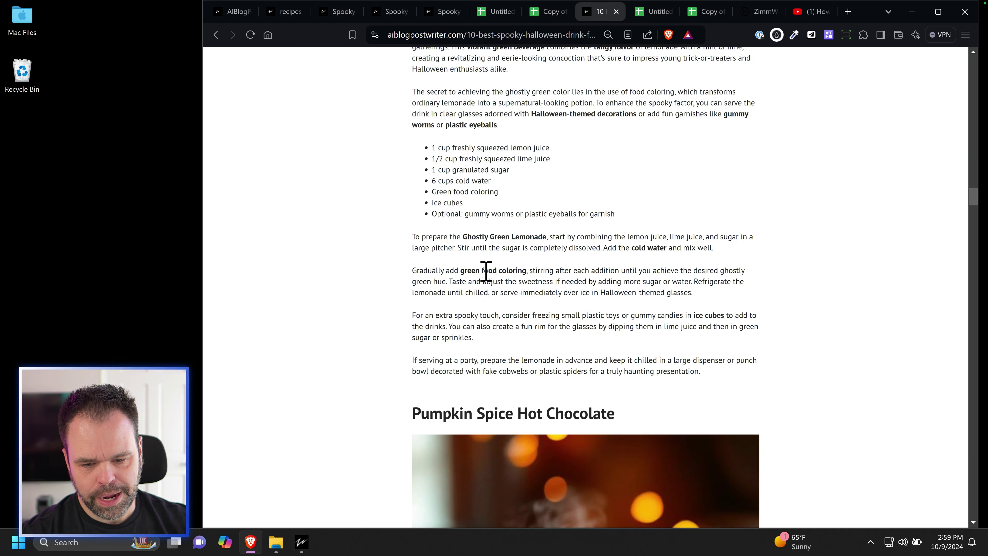
{"action": "left_click_drag", "start_coordinate": [610, 213], "coordinate": [514, 207]}
- Review the Pumpkin Spice Hot Chocolate section and its image, continuing to the Frankenstein Fizz heading
{"action": "scroll", "coordinate": [517, 342], "scroll_direction": "down", "scroll_amount": 6}
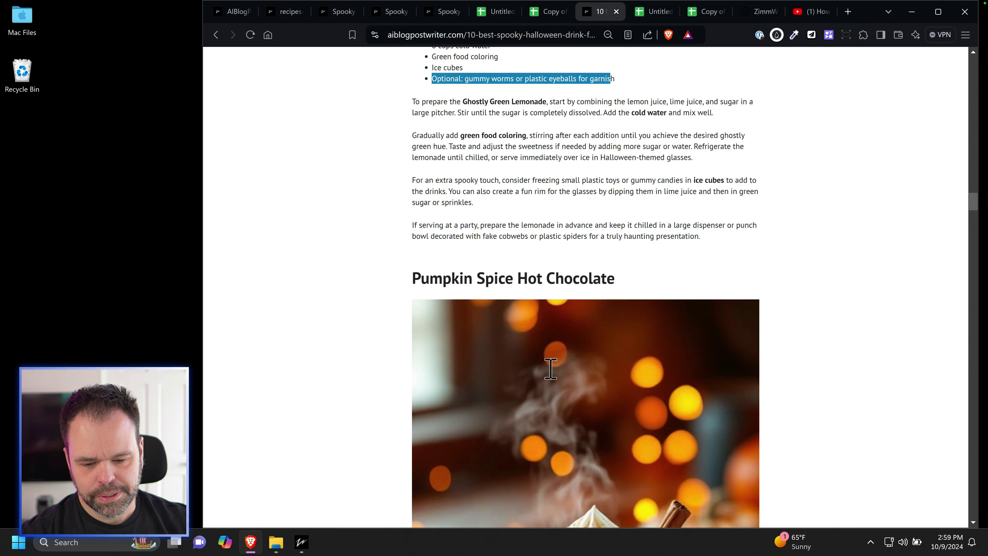
{"action": "scroll", "coordinate": [563, 370], "scroll_direction": "down", "scroll_amount": 6}
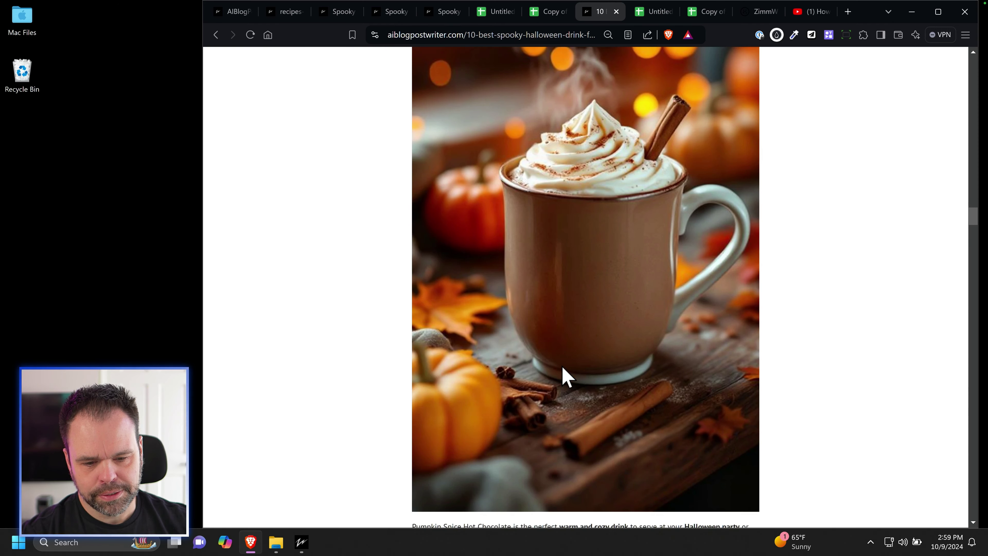
{"action": "scroll", "coordinate": [563, 377], "scroll_direction": "down", "scroll_amount": 18}
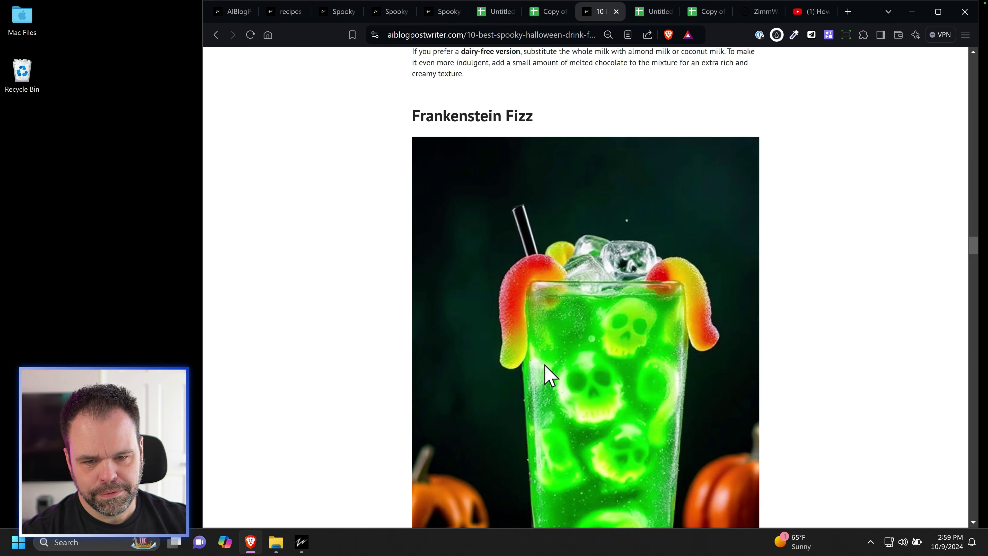
- Examine the Frankenstein Fizz ingredients, highlighting the green food coloring and gummy worms for garnish
{"action": "scroll", "coordinate": [545, 375], "scroll_direction": "down", "scroll_amount": 10}
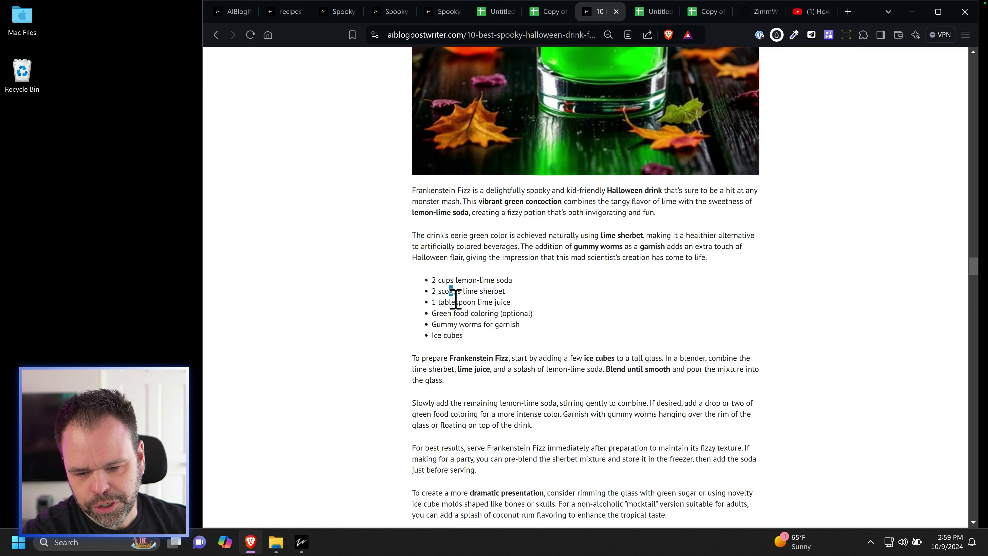
{"action": "left_click_drag", "start_coordinate": [456, 299], "coordinate": [523, 315]}
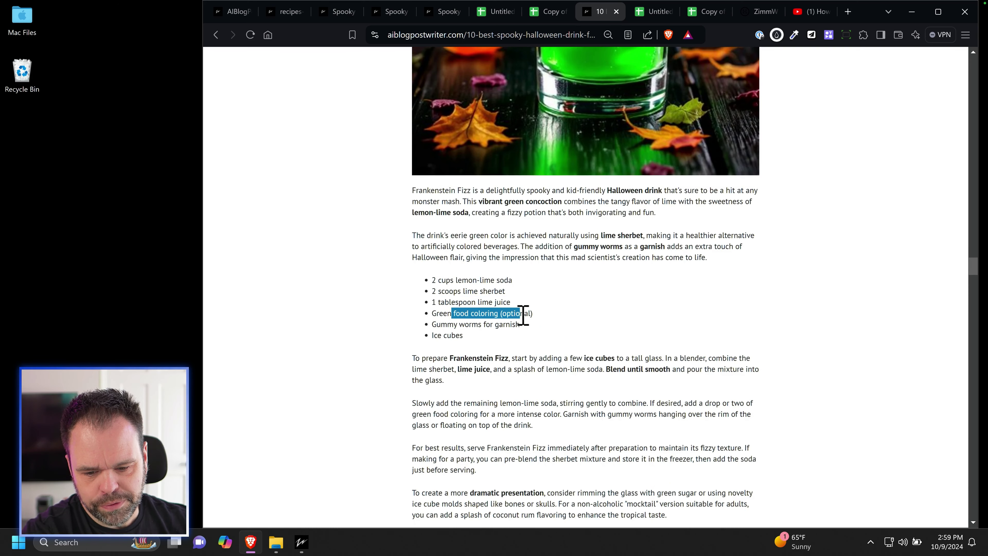
{"action": "left_click_drag", "start_coordinate": [450, 325], "coordinate": [523, 330]}
- Examine the Candy Corn Mocktail image and compare it with the ingredients, highlighting the pineapple juice, orange juice and heavy cream
{"action": "scroll", "coordinate": [531, 368], "scroll_direction": "down", "scroll_amount": 8}
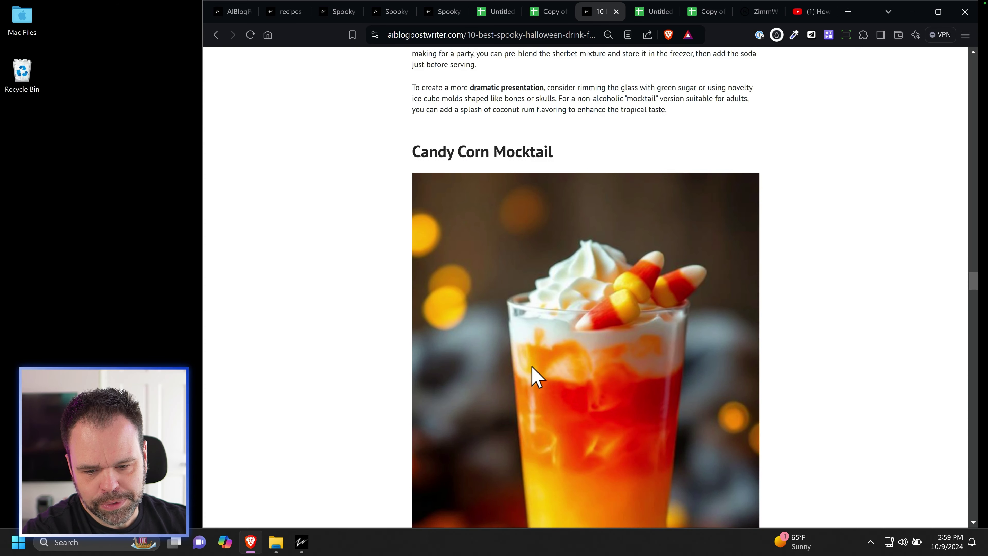
{"action": "scroll", "coordinate": [482, 367], "scroll_direction": "down", "scroll_amount": 3}
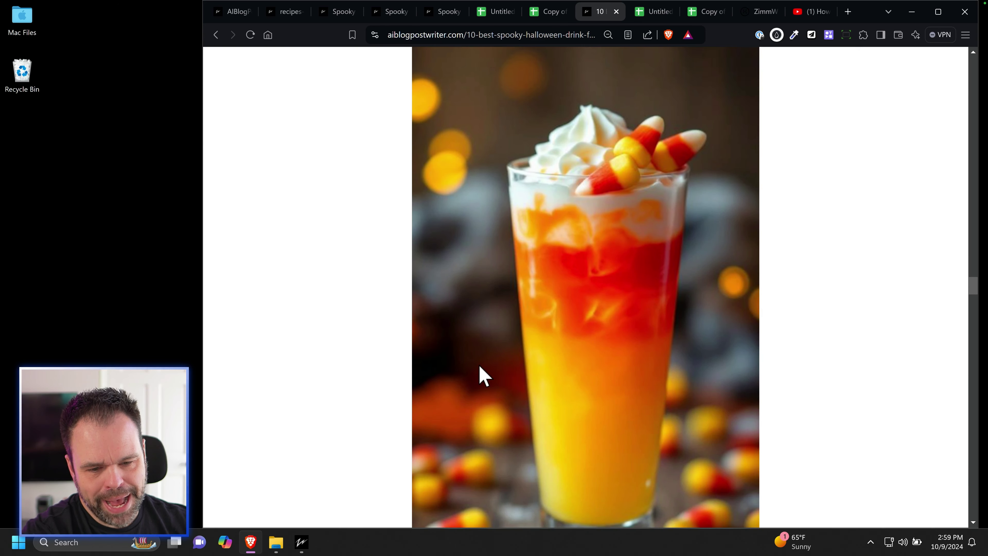
{"action": "scroll", "coordinate": [481, 367], "scroll_direction": "down", "scroll_amount": 5}
{"action": "scroll", "coordinate": [489, 359], "scroll_direction": "up", "scroll_amount": 5}
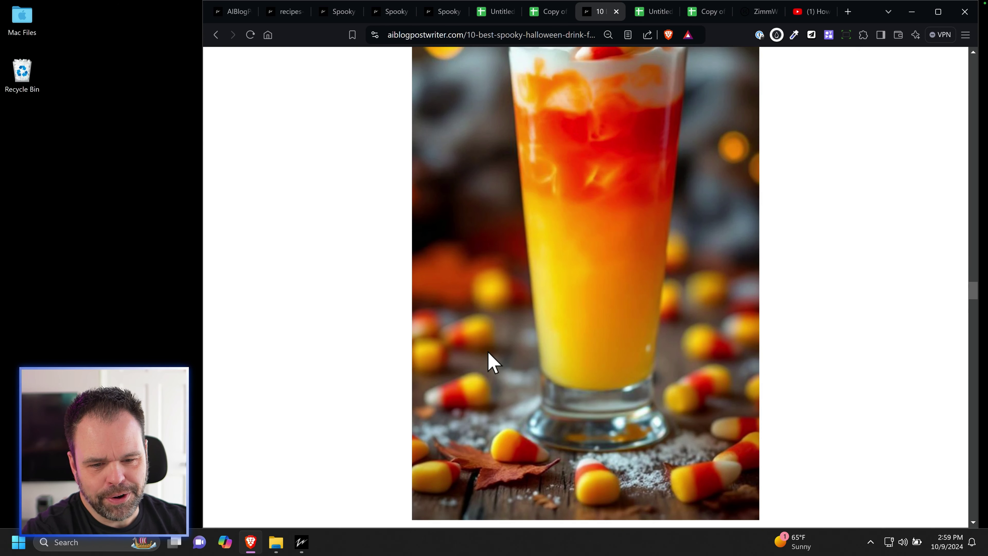
{"action": "scroll", "coordinate": [494, 368], "scroll_direction": "down", "scroll_amount": 2}
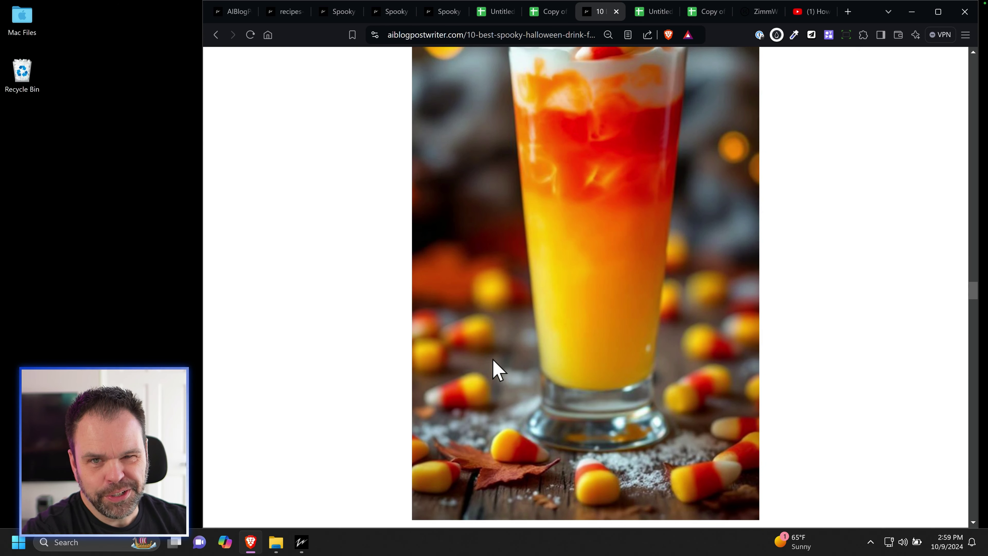
{"action": "scroll", "coordinate": [495, 370], "scroll_direction": "down", "scroll_amount": 8}
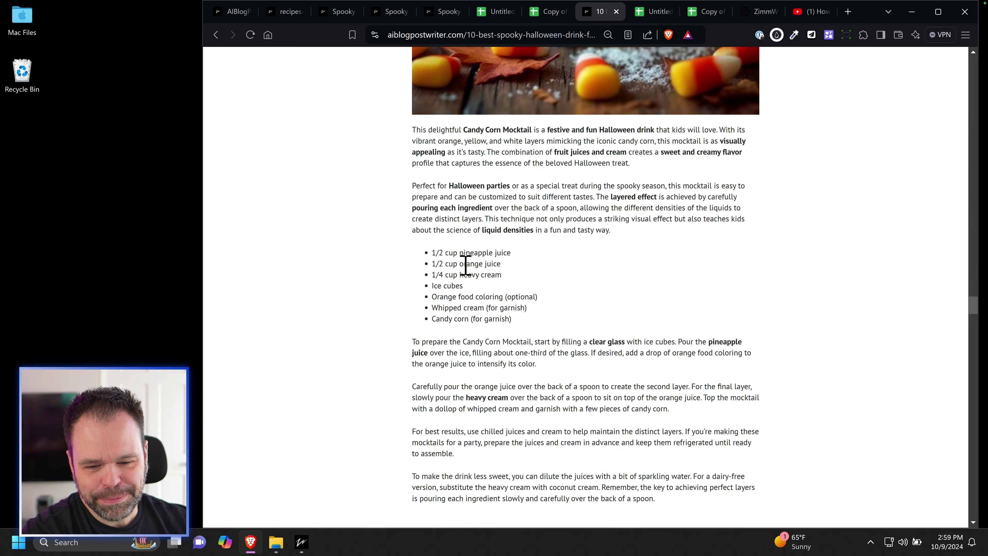
{"action": "left_click_drag", "start_coordinate": [463, 274], "coordinate": [431, 251]}
- Review the Spooky Spider Cider image and compare it with its ingredient list and preparation text
{"action": "scroll", "coordinate": [537, 391], "scroll_direction": "down", "scroll_amount": 8}
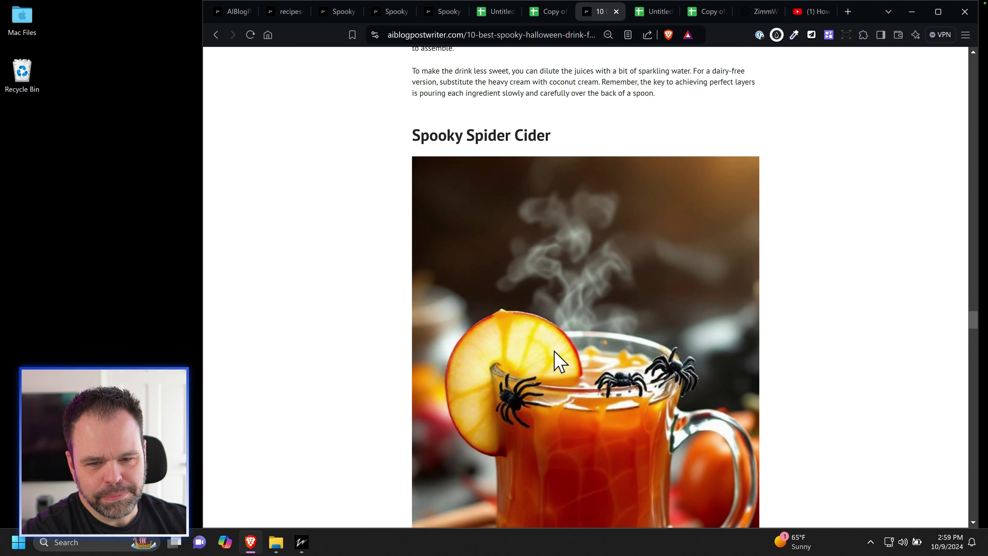
{"action": "scroll", "coordinate": [567, 366], "scroll_direction": "down", "scroll_amount": 3}
{"action": "scroll", "coordinate": [573, 389], "scroll_direction": "down", "scroll_amount": 20}
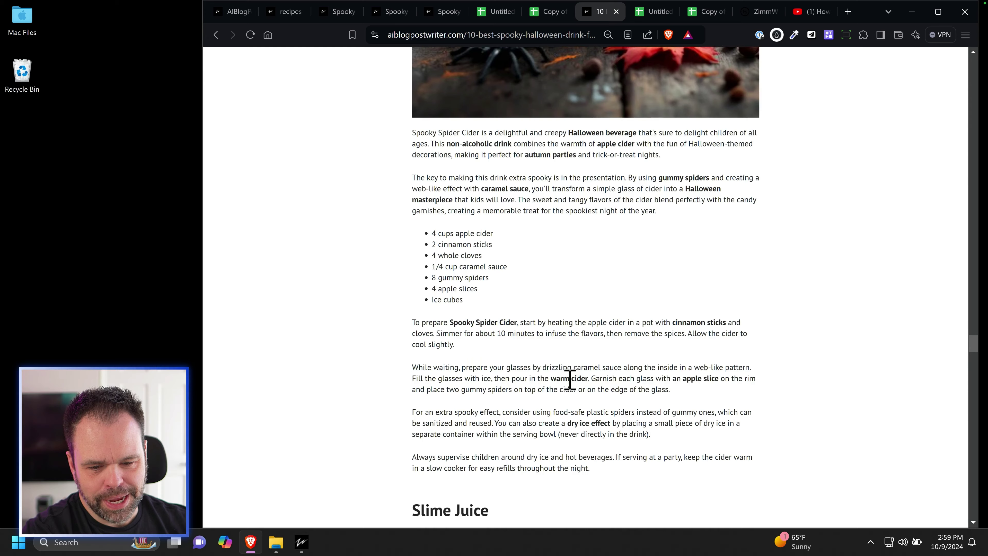
- Examine the Slime Juice image against its ingredients, highlighting the 1/4 cup small tapioca pearls
{"action": "scroll", "coordinate": [575, 373], "scroll_direction": "down", "scroll_amount": 3}
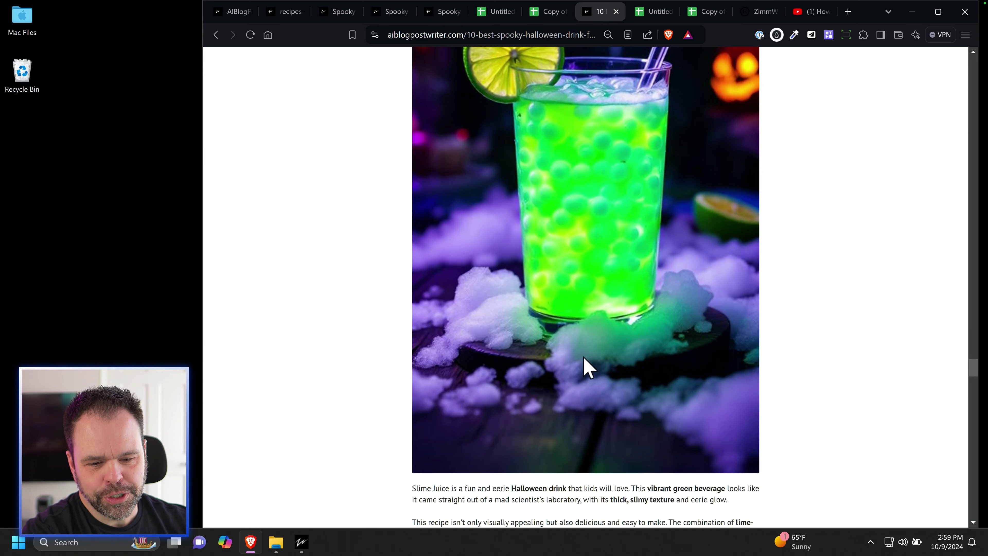
{"action": "scroll", "coordinate": [584, 273], "scroll_direction": "up", "scroll_amount": 5}
{"action": "scroll", "coordinate": [599, 311], "scroll_direction": "down", "scroll_amount": 3}
{"action": "scroll", "coordinate": [613, 301], "scroll_direction": "down", "scroll_amount": 9}
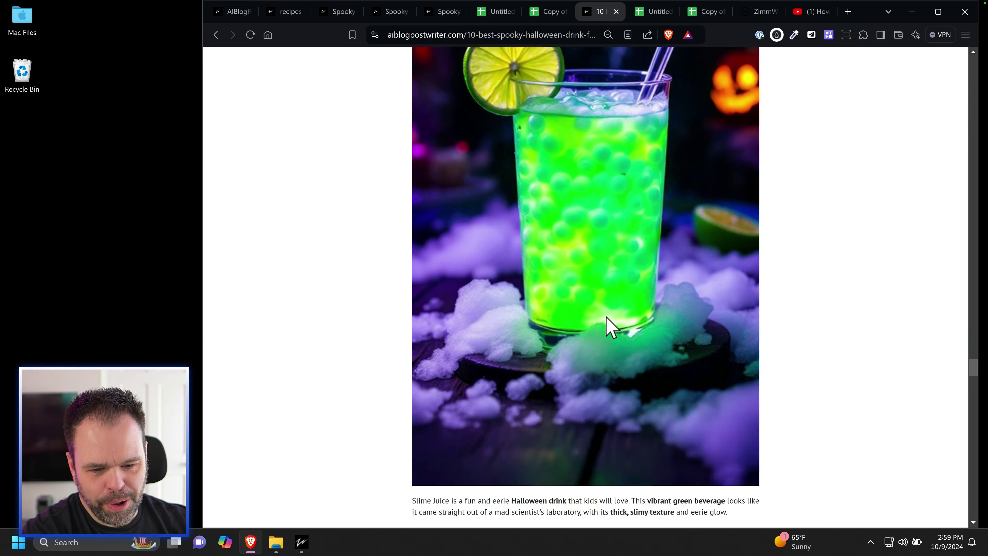
{"action": "left_click_drag", "start_coordinate": [432, 363], "coordinate": [532, 368]}
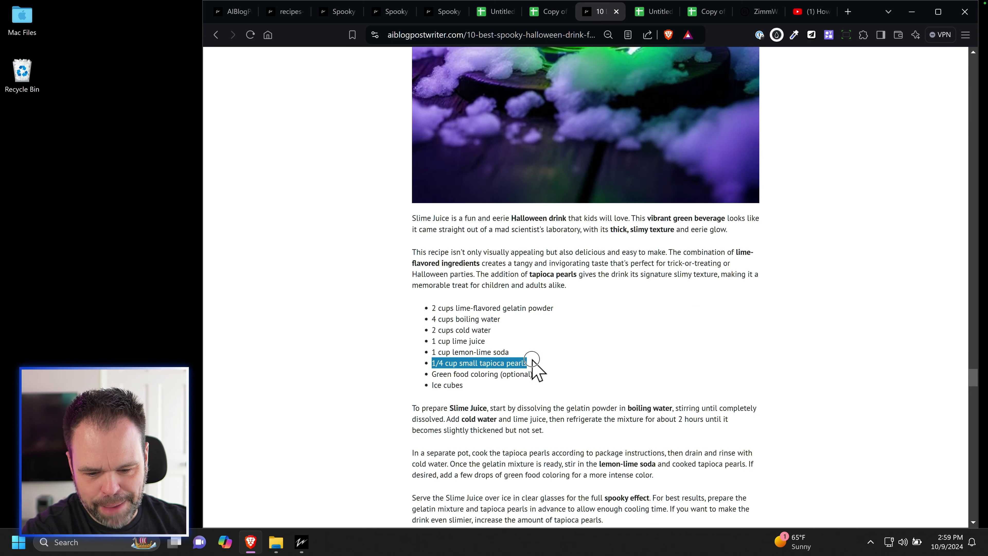
- Review the Monster Mash Milkshake and Graveyard Fog Float sections with their images
{"action": "scroll", "coordinate": [564, 374], "scroll_direction": "down", "scroll_amount": 9}
{"action": "scroll", "coordinate": [562, 362], "scroll_direction": "down", "scroll_amount": 3}
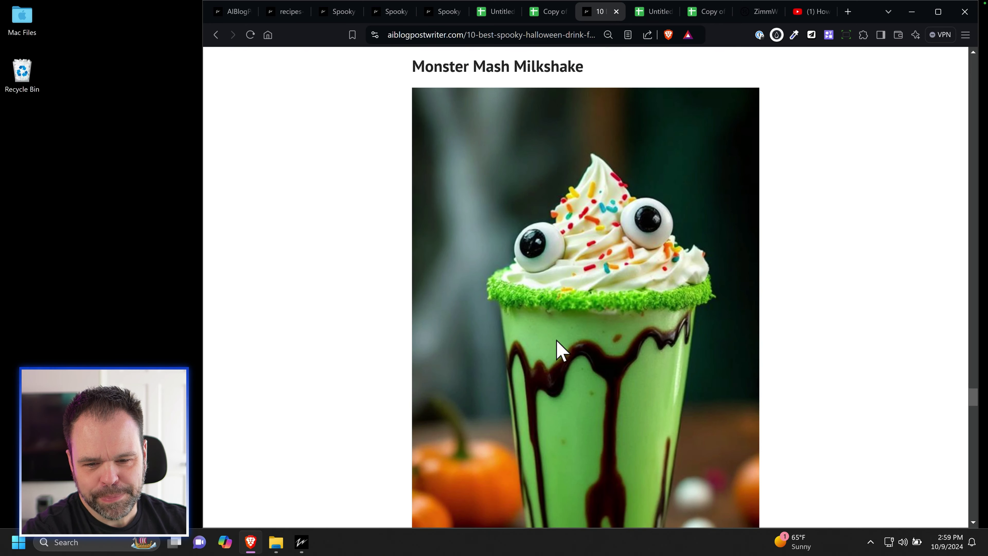
{"action": "scroll", "coordinate": [536, 343], "scroll_direction": "down", "scroll_amount": 3}
{"action": "scroll", "coordinate": [554, 355], "scroll_direction": "down", "scroll_amount": 15}
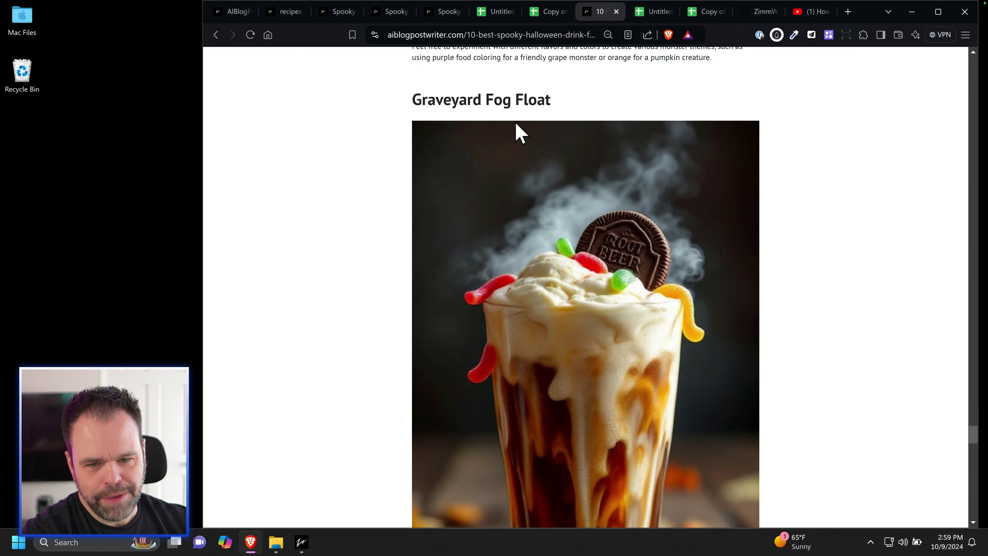
{"action": "scroll", "coordinate": [583, 313], "scroll_direction": "down", "scroll_amount": 8}
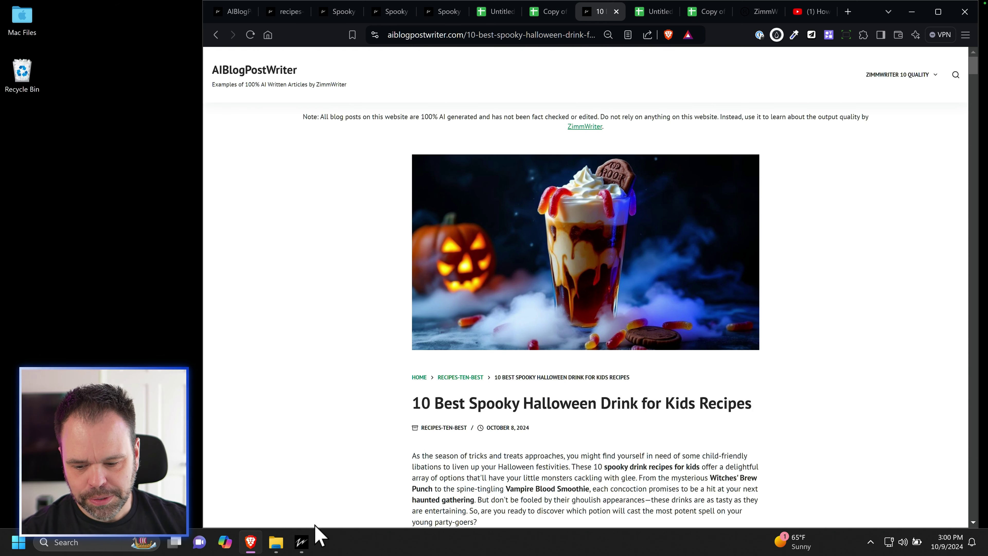
- Bring up the ZimmWriter menu, and return to the plain Spooky Halloween Drink for Kids article in the browser
{"action": "left_click", "coordinate": [302, 543]}
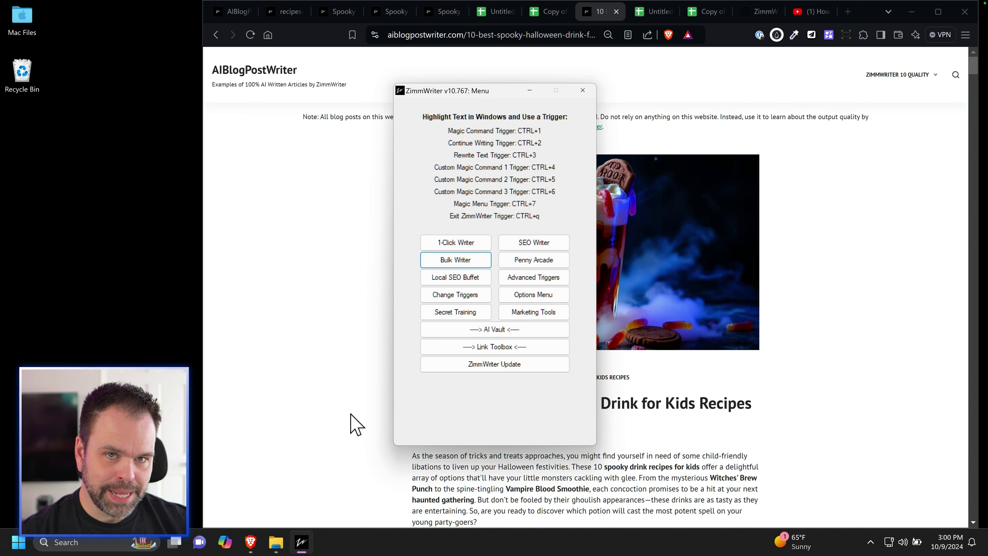
{"action": "left_click_drag", "start_coordinate": [471, 90], "coordinate": [506, 79]}
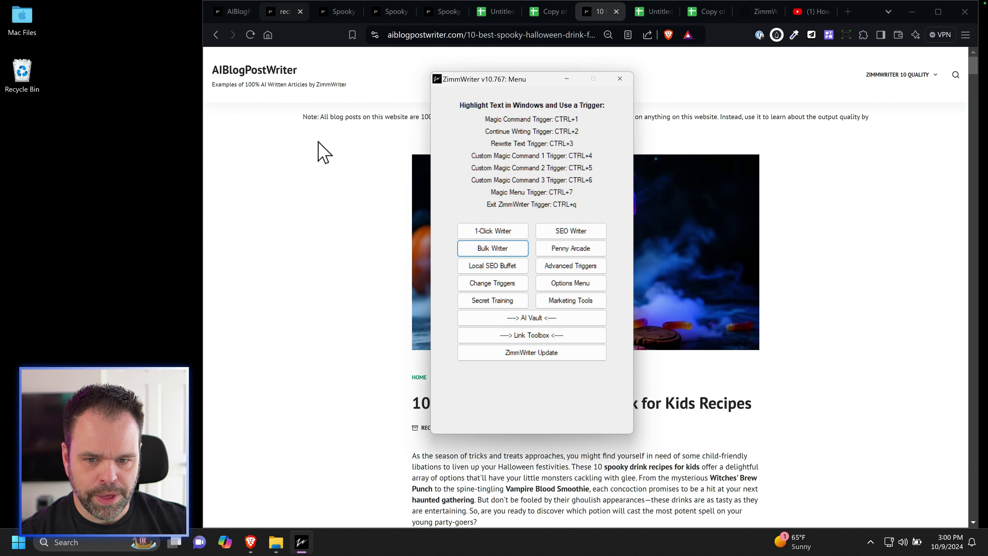
{"action": "left_click", "coordinate": [286, 12]}
{"action": "key", "text": "ctrl+Tab"}
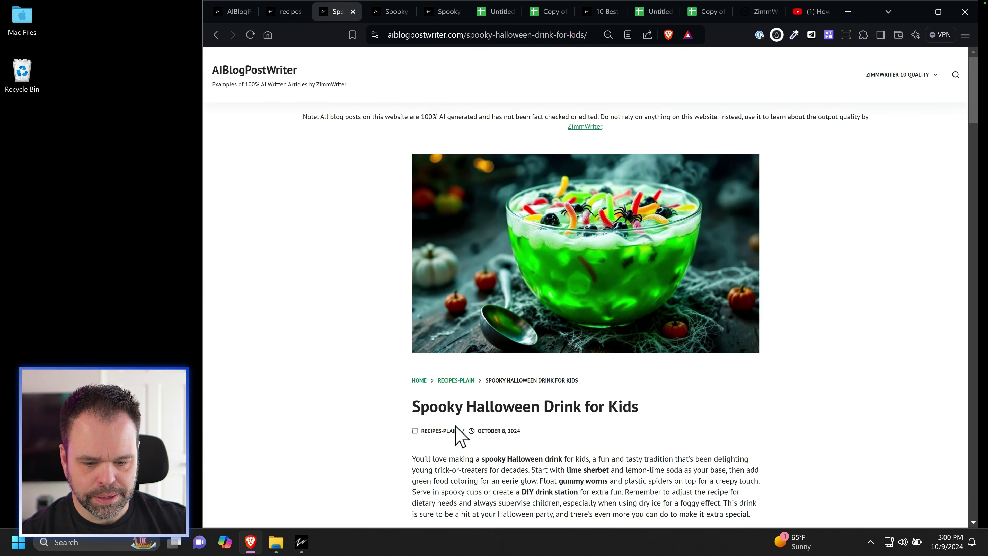
- Switch to ZimmWriter, open the Bulk Writer and highlight the Spooky Halloween Drink for Kids title in the blog post list
{"action": "left_click", "coordinate": [302, 543]}
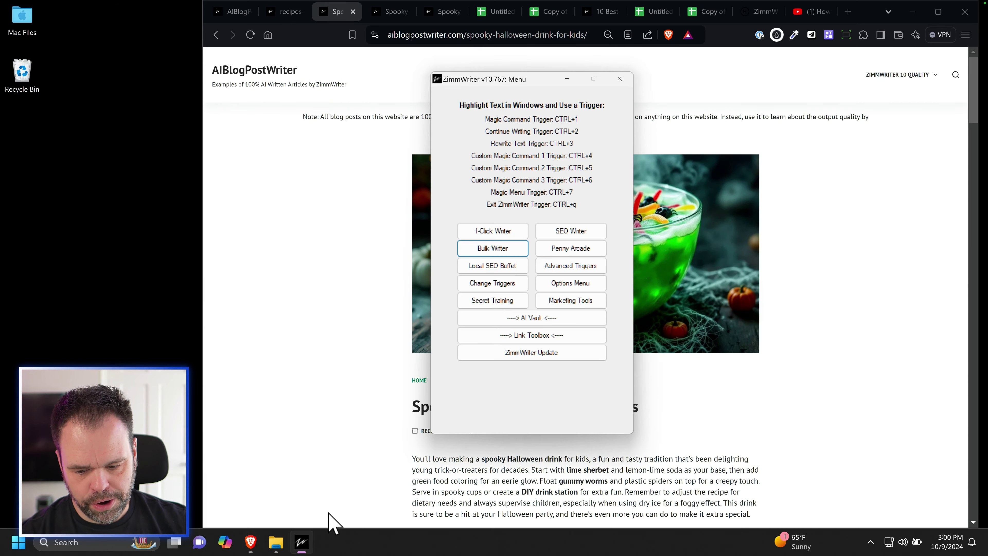
{"action": "left_click", "coordinate": [508, 251]}
{"action": "left_click", "coordinate": [408, 222]}
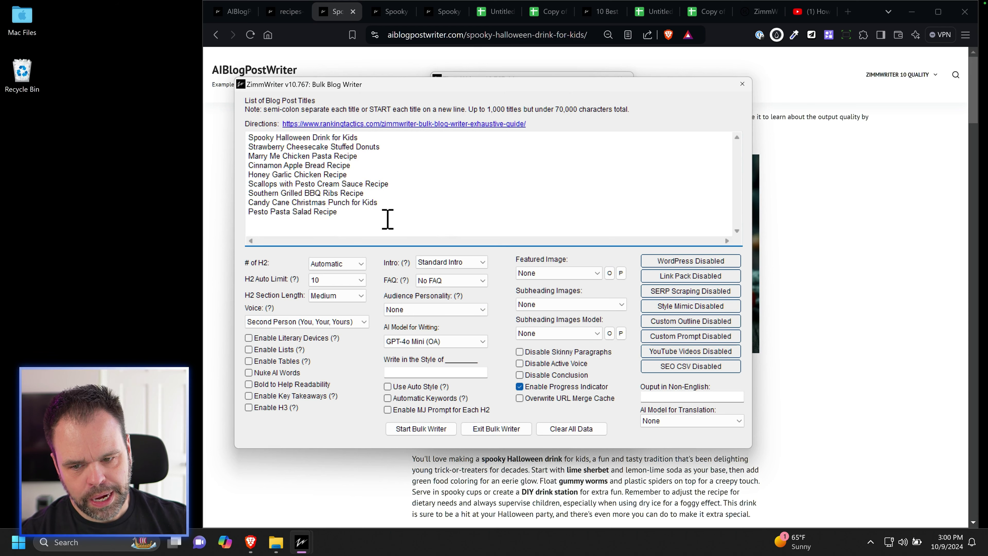
{"action": "left_click_drag", "start_coordinate": [386, 218], "coordinate": [257, 161]}
{"action": "left_click", "coordinate": [352, 147]}
{"action": "left_click_drag", "start_coordinate": [360, 140], "coordinate": [254, 146]}
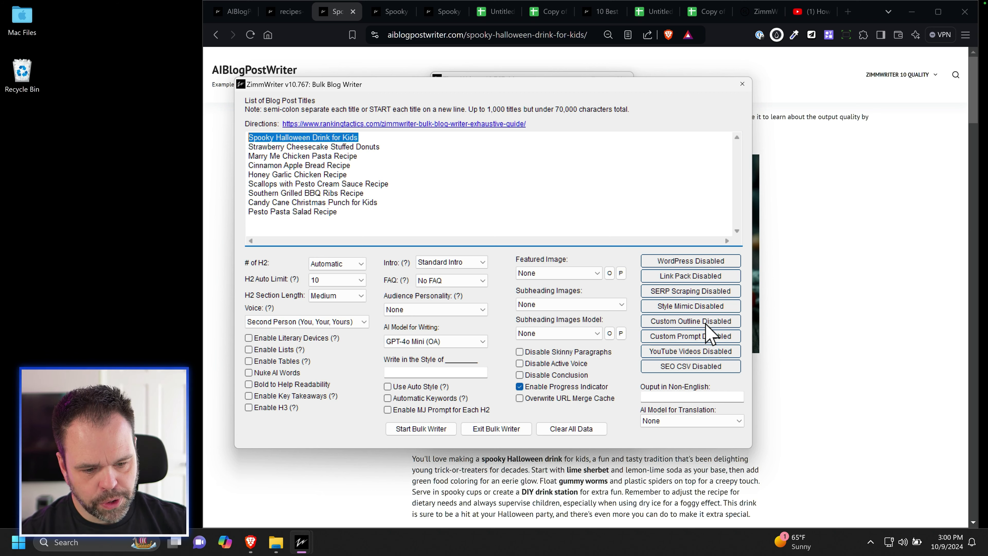
- Open the custom outline settings and load the saved recipe 1 outline, moving the dialog aside
{"action": "left_click", "coordinate": [731, 322]}
{"action": "left_click", "coordinate": [466, 368]}
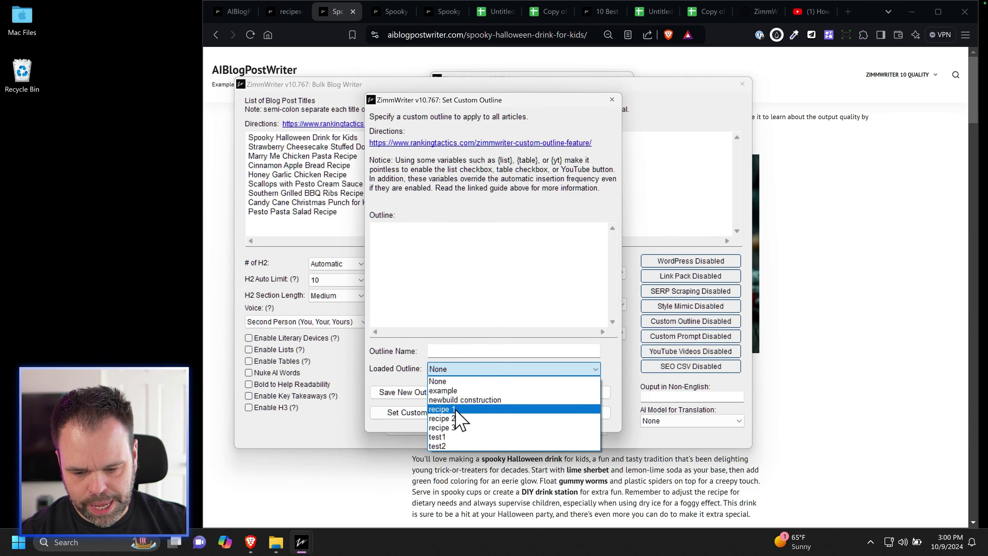
{"action": "left_click", "coordinate": [443, 409]}
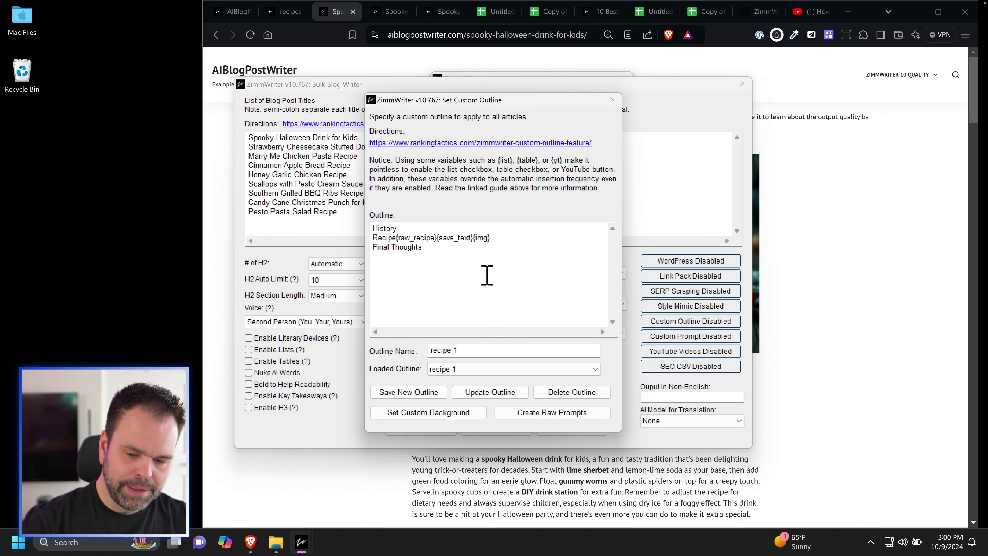
{"action": "left_click_drag", "start_coordinate": [465, 102], "coordinate": [521, 93]}
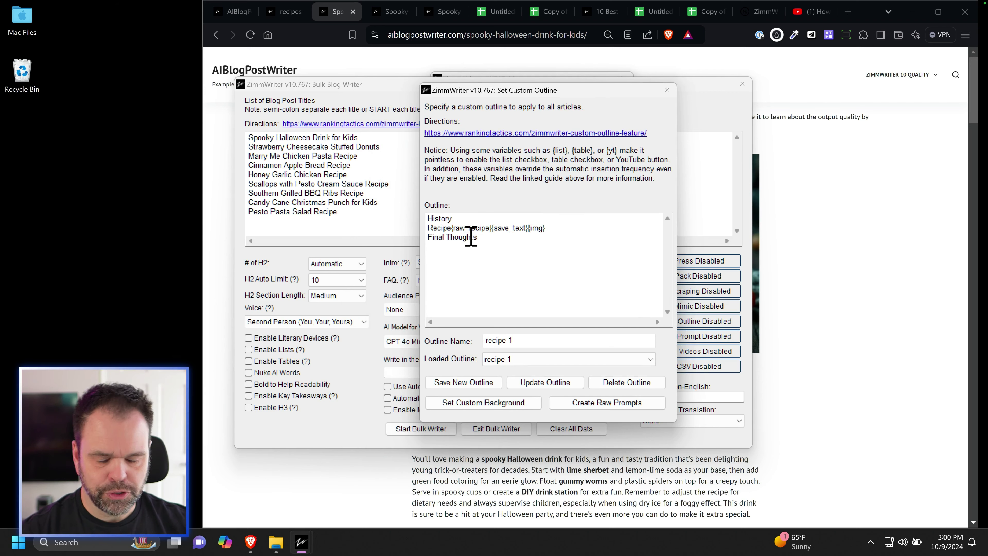
- Examine the recipe 1 outline by highlighting History, Recipe, the {raw_recipe} variable and Final Thoughts in turn
{"action": "left_click_drag", "start_coordinate": [462, 219], "coordinate": [426, 219]}
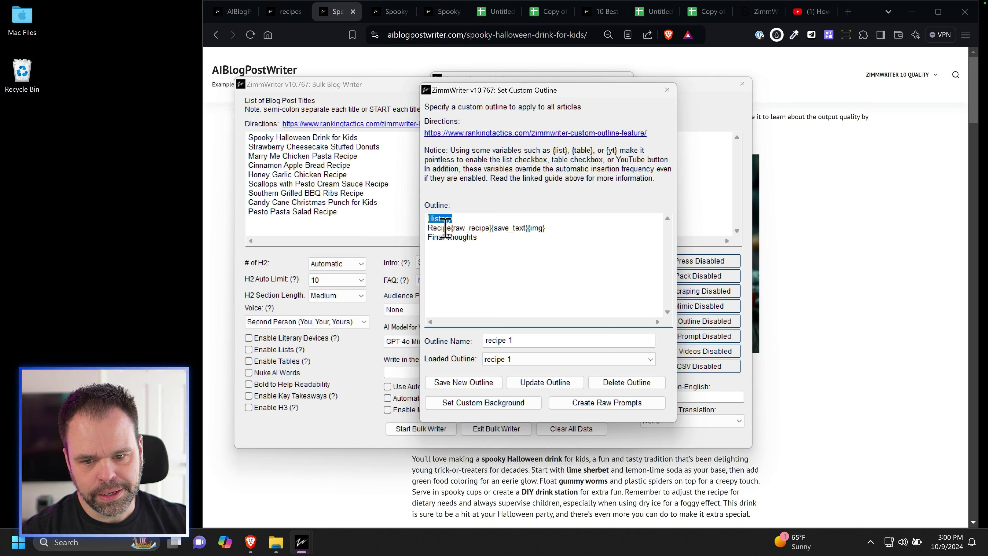
{"action": "left_click_drag", "start_coordinate": [451, 228], "coordinate": [427, 228]}
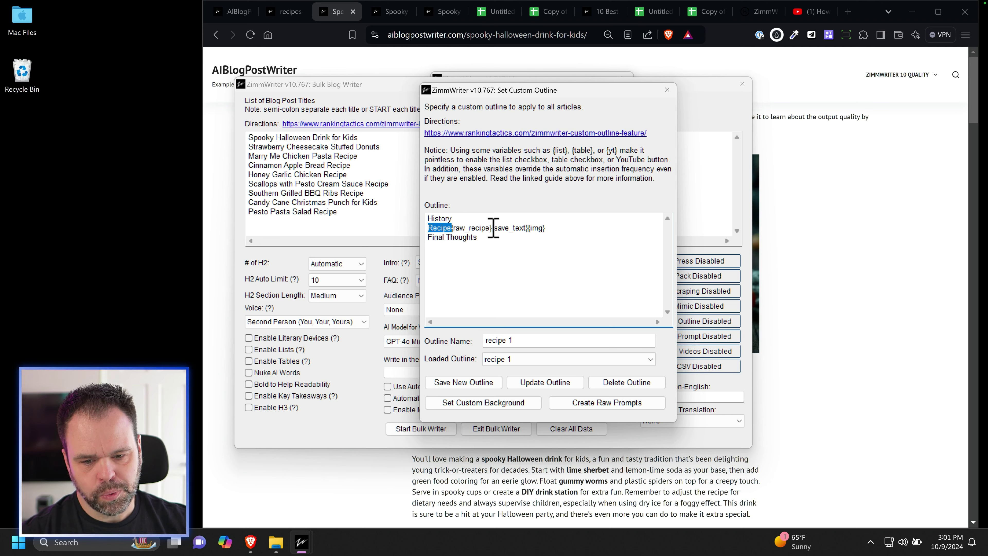
{"action": "left_click_drag", "start_coordinate": [492, 228], "coordinate": [453, 229]}
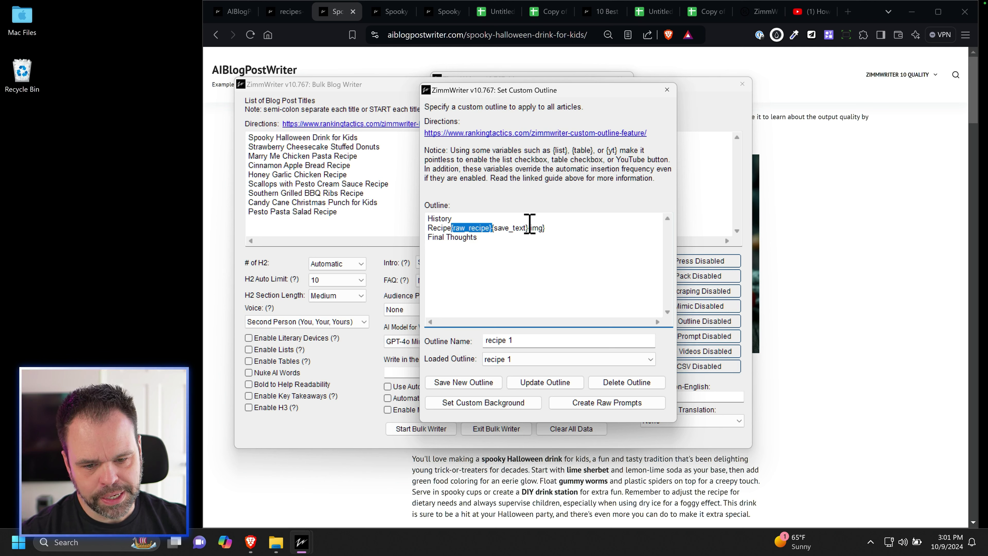
{"action": "left_click_drag", "start_coordinate": [530, 229], "coordinate": [424, 238]}
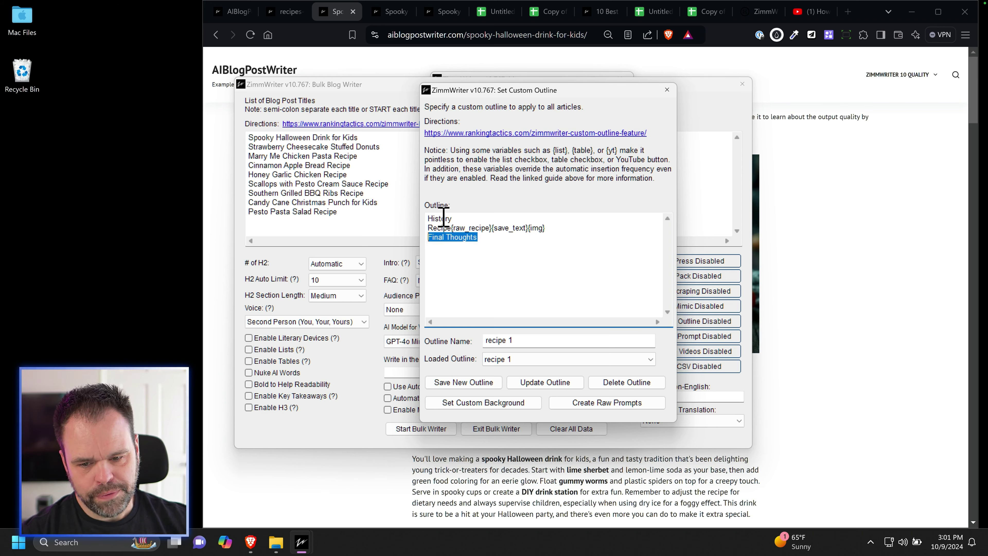
- Switch to the Spooky Halloween Drink for Kids article in the browser and examine its History and Recipe sections
{"action": "left_click", "coordinate": [774, 212]}
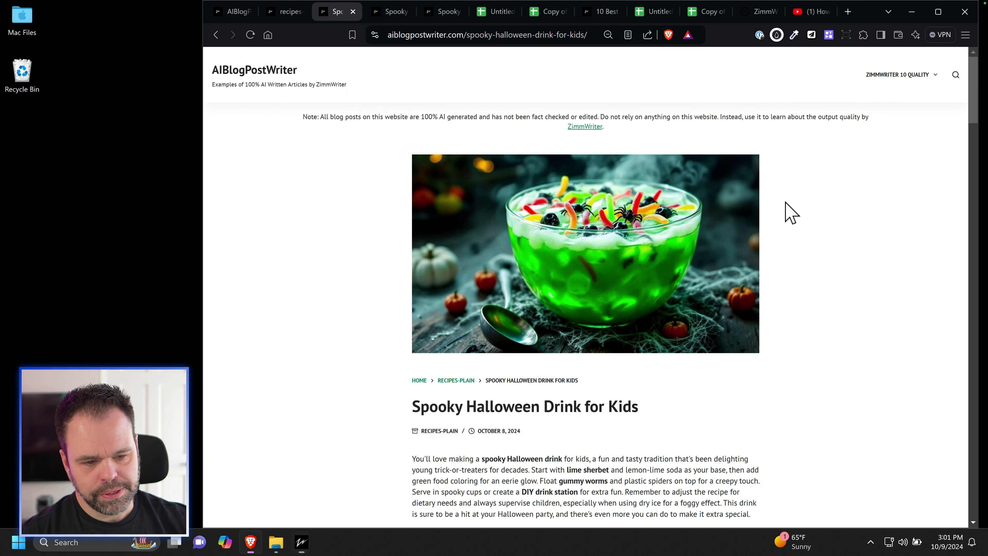
{"action": "scroll", "coordinate": [531, 367], "scroll_direction": "down", "scroll_amount": 12}
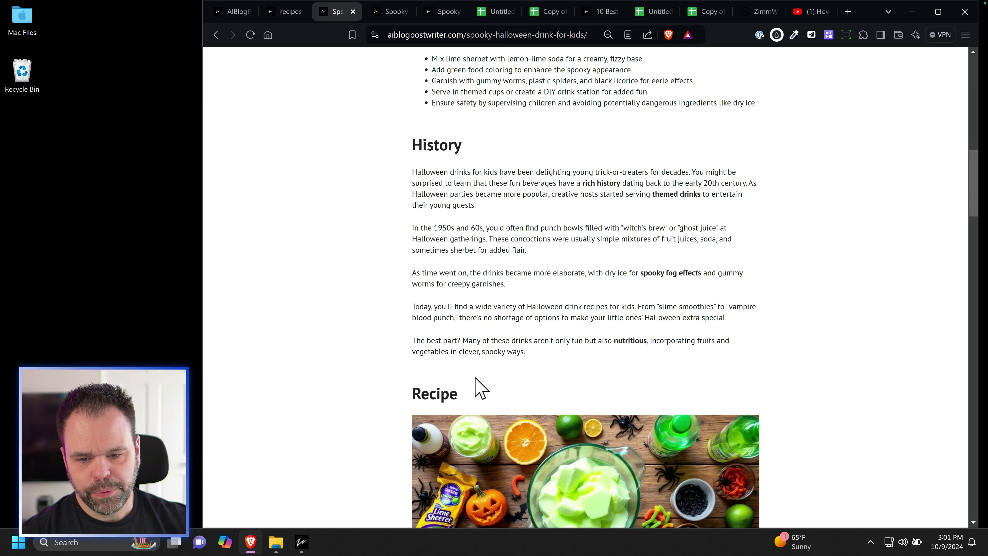
{"action": "scroll", "coordinate": [474, 347], "scroll_direction": "down", "scroll_amount": 5}
{"action": "scroll", "coordinate": [474, 308], "scroll_direction": "down", "scroll_amount": 10}
{"action": "scroll", "coordinate": [477, 311], "scroll_direction": "up", "scroll_amount": 10}
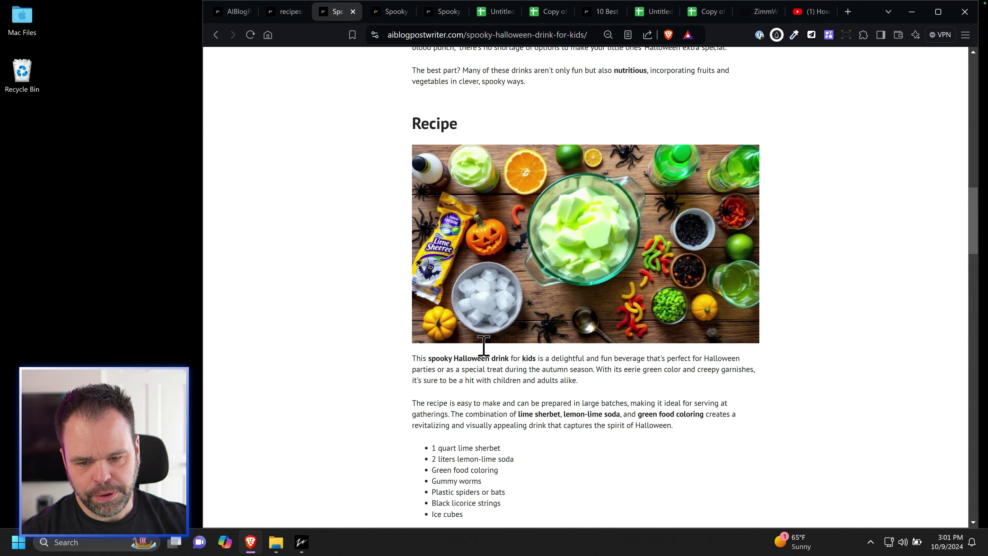
- Return to the recipe 1 outline, highlight {raw_recipe}, and load the saved {raw_recipe} prompt in the raw prompt editor
{"action": "mouse_move", "coordinate": [302, 545]}
{"action": "left_click", "coordinate": [375, 496]}
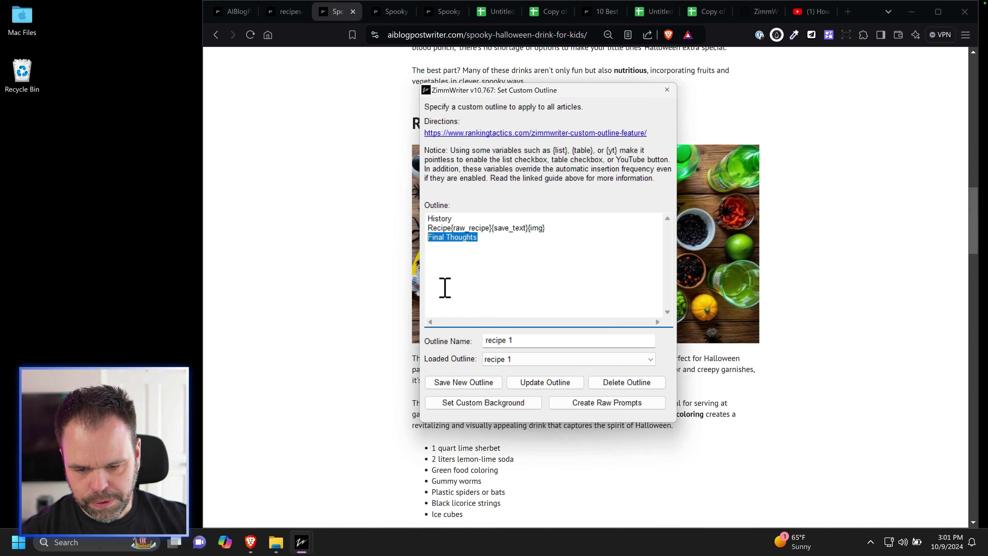
{"action": "left_click", "coordinate": [493, 227]}
{"action": "left_click_drag", "start_coordinate": [492, 227], "coordinate": [452, 230]}
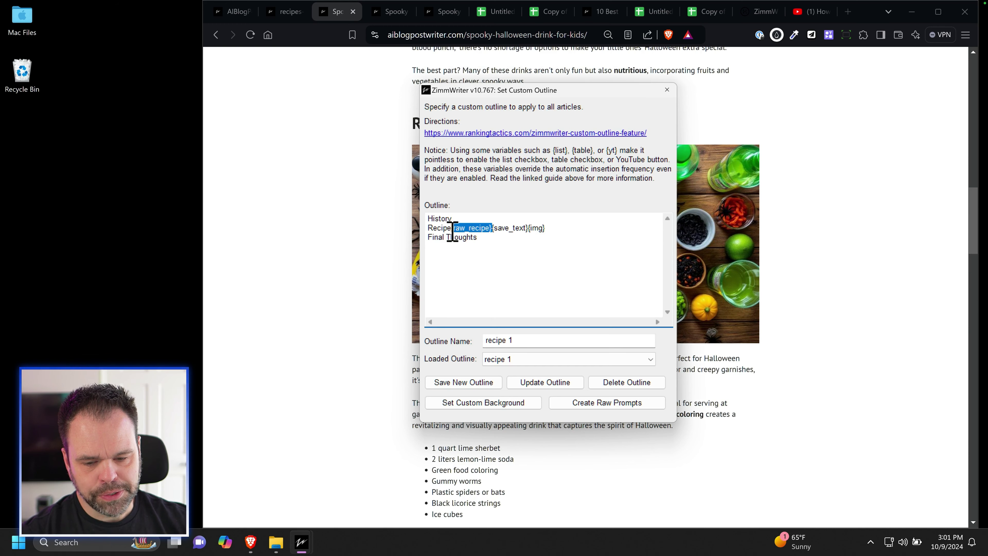
{"action": "left_click", "coordinate": [590, 405]}
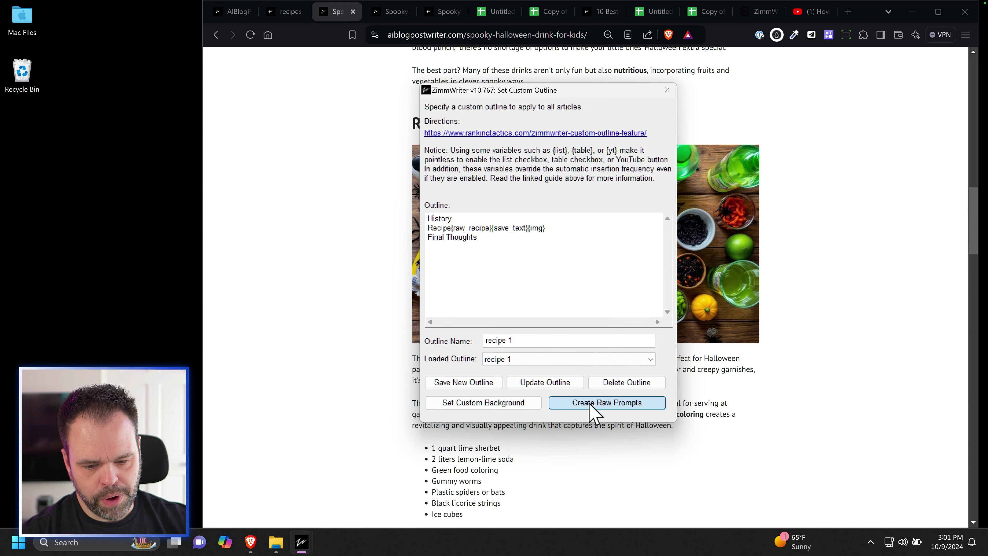
{"action": "left_click", "coordinate": [491, 385]}
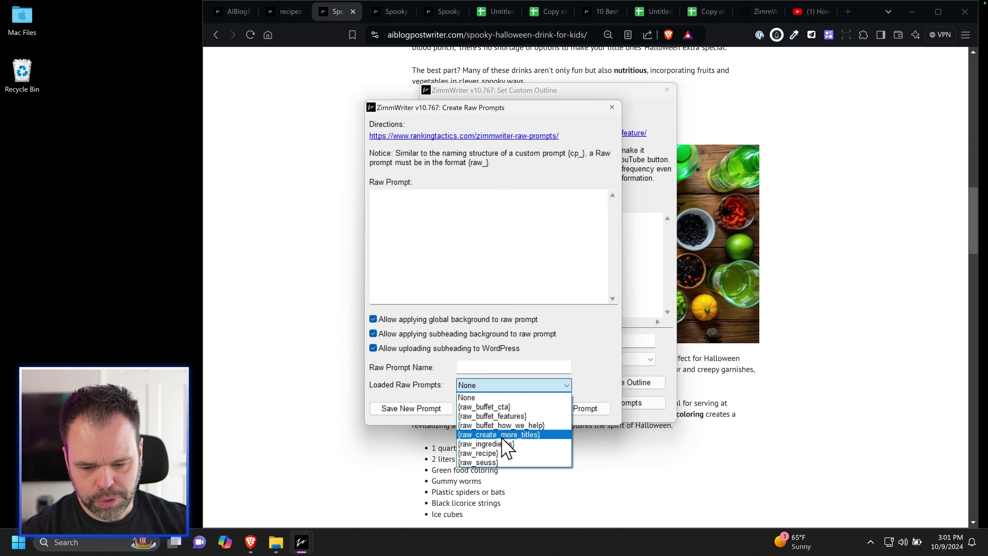
{"action": "left_click", "coordinate": [478, 453]}
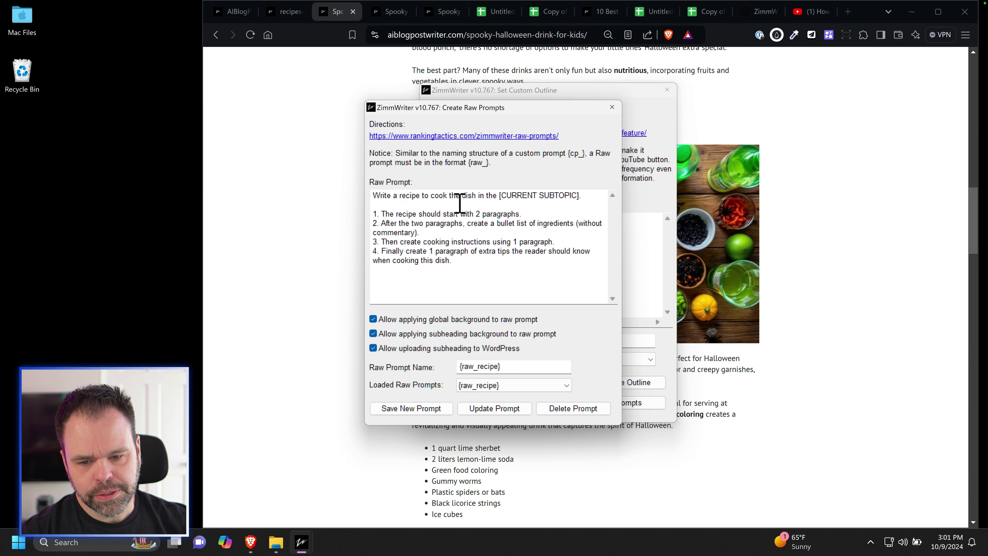
- Compare the {raw_recipe} prompt with the article's Recipe section, highlighting the numbered instructions and finally the whole prompt
{"action": "left_click_drag", "start_coordinate": [590, 194], "coordinate": [336, 179]}
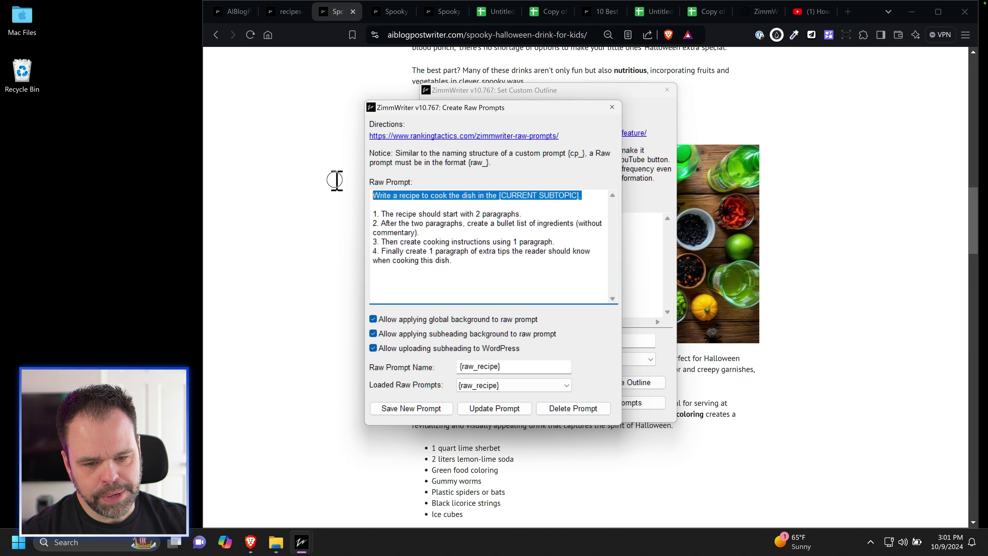
{"action": "left_click_drag", "start_coordinate": [376, 212], "coordinate": [519, 214]}
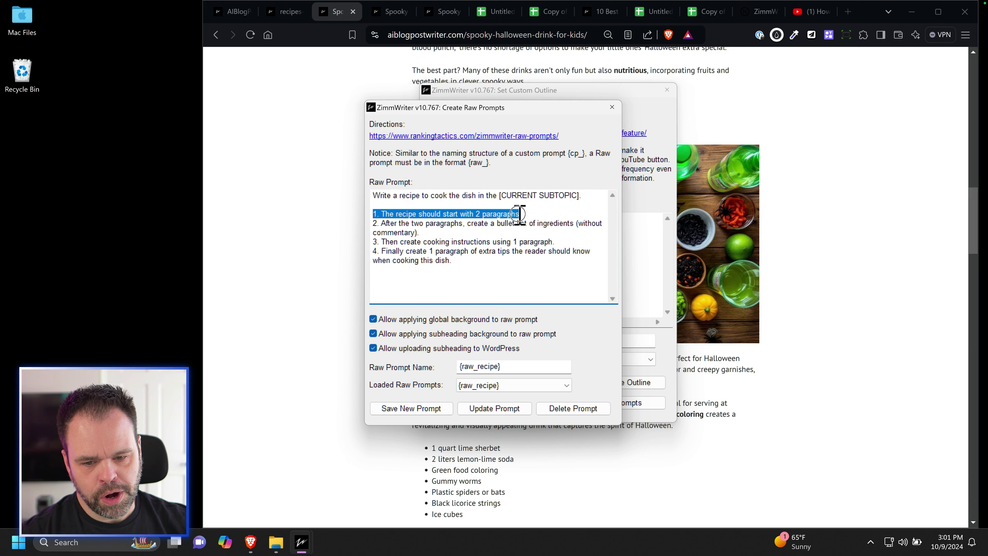
{"action": "left_click", "coordinate": [895, 318]}
{"action": "scroll", "coordinate": [667, 379], "scroll_direction": "down", "scroll_amount": 3}
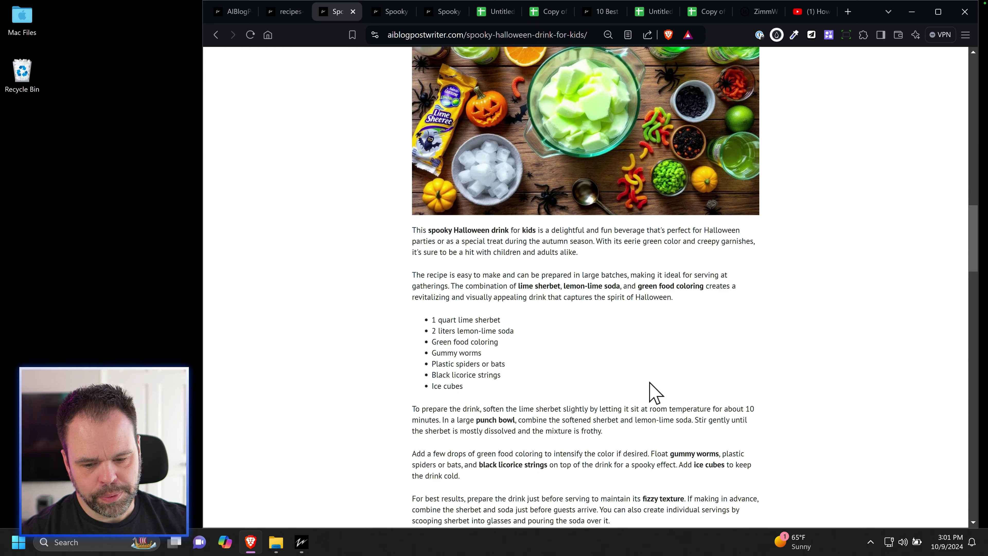
{"action": "mouse_move", "coordinate": [302, 542]}
{"action": "left_click", "coordinate": [406, 485]}
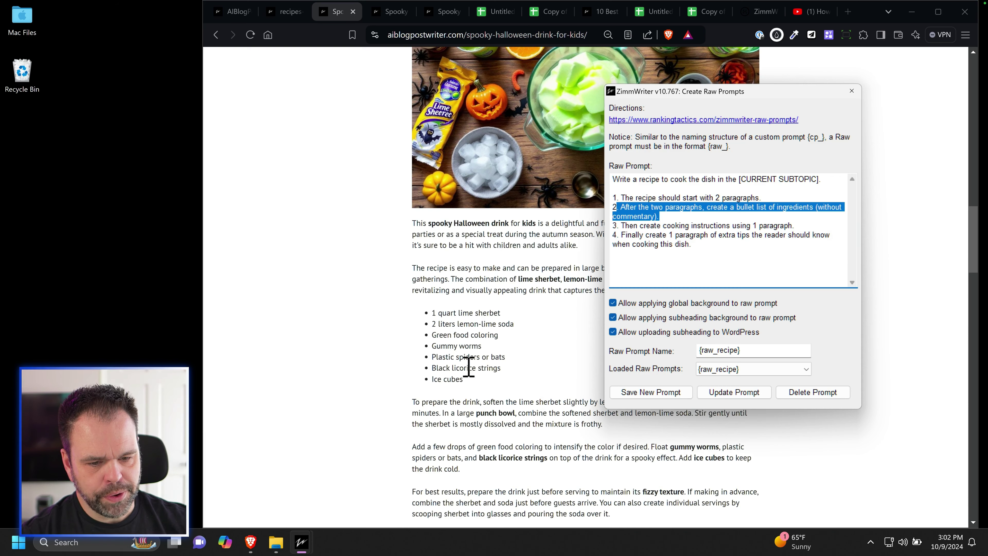
{"action": "scroll", "coordinate": [464, 370], "scroll_direction": "down", "scroll_amount": 3}
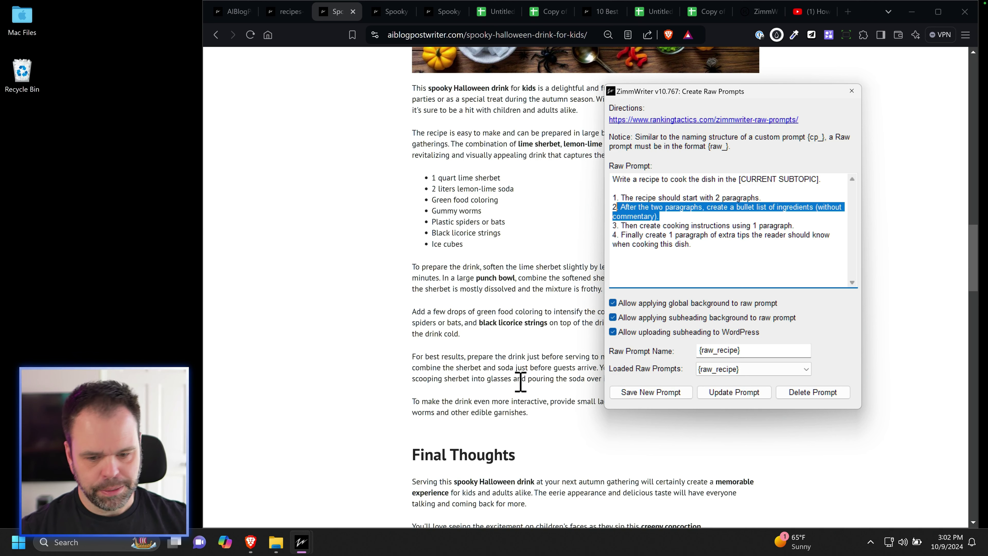
{"action": "left_click_drag", "start_coordinate": [701, 244], "coordinate": [538, 185]}
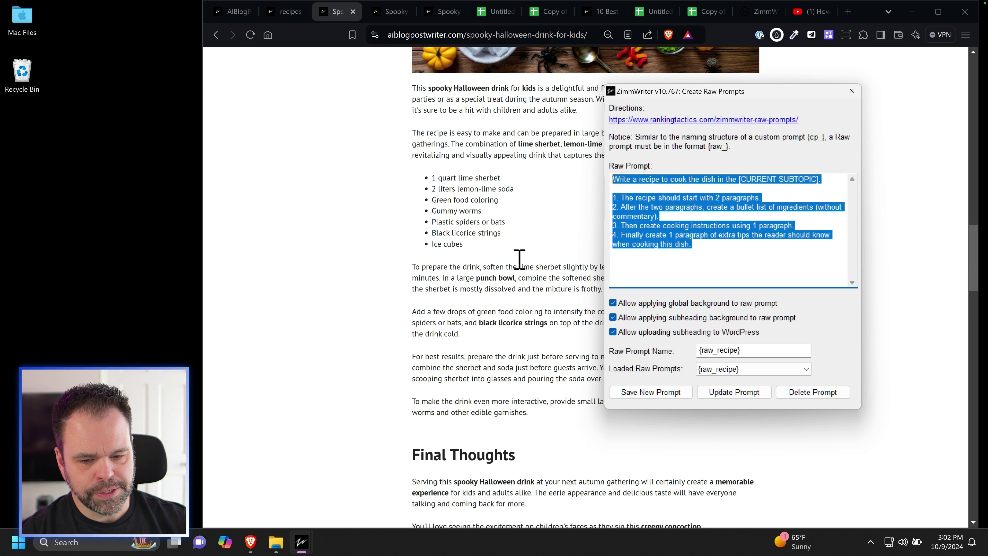
- Close the raw prompt editor and highlight the {raw_recipe} and {save_text} variables in the recipe 1 outline
{"action": "left_click", "coordinate": [851, 90]}
{"action": "mouse_move", "coordinate": [302, 542]}
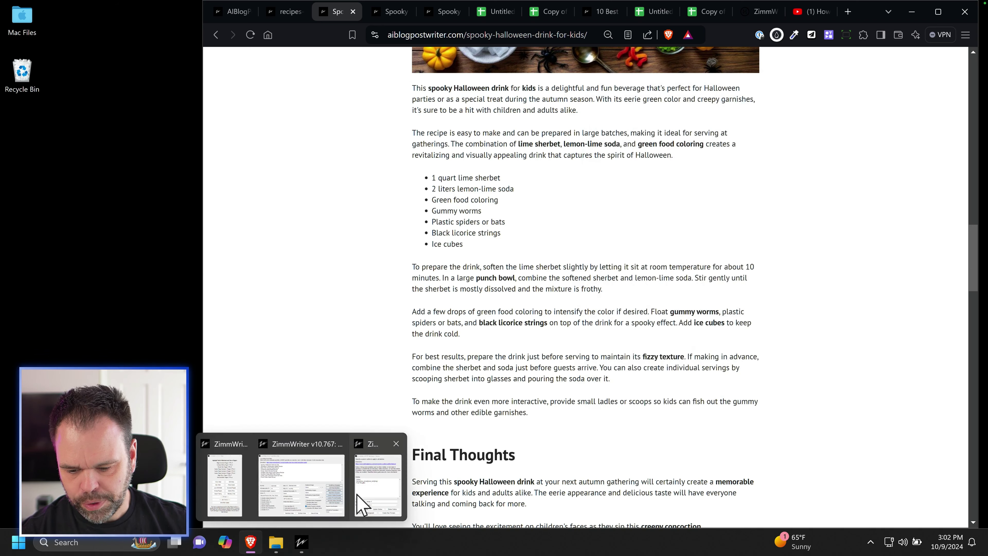
{"action": "left_click", "coordinate": [367, 487]}
{"action": "left_click_drag", "start_coordinate": [433, 228], "coordinate": [494, 228]}
{"action": "left_click", "coordinate": [492, 227]}
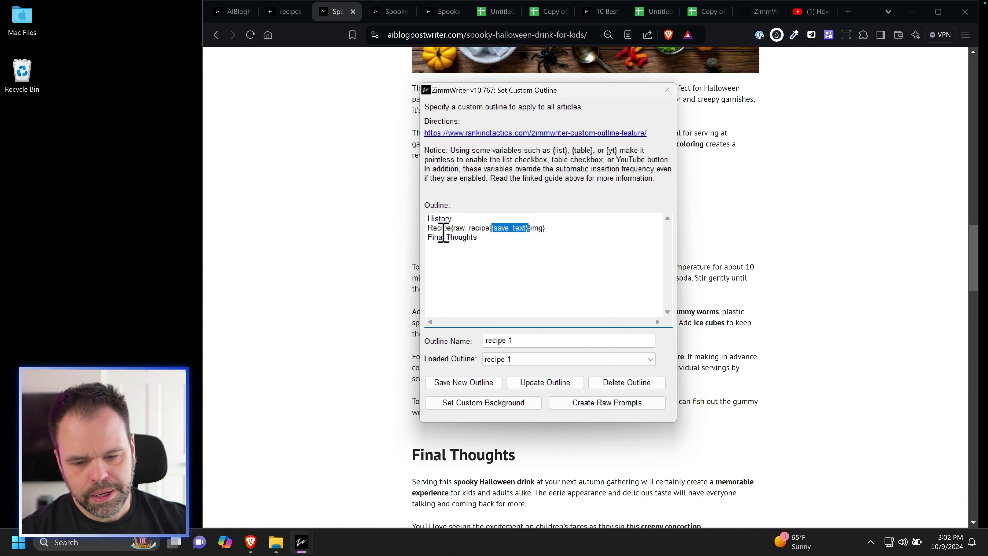
{"action": "left_click_drag", "start_coordinate": [492, 228], "coordinate": [521, 227]}
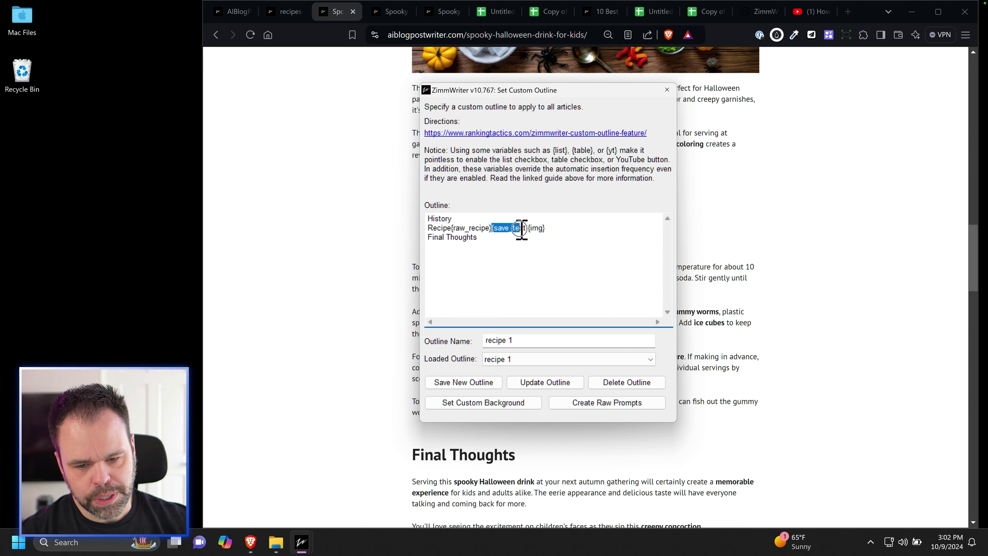
- Open the custom outline guide linked in the outline settings and examine its table of contents listing the available variables
{"action": "left_click", "coordinate": [596, 133]}
{"action": "scroll", "coordinate": [576, 273], "scroll_direction": "down", "scroll_amount": 10}
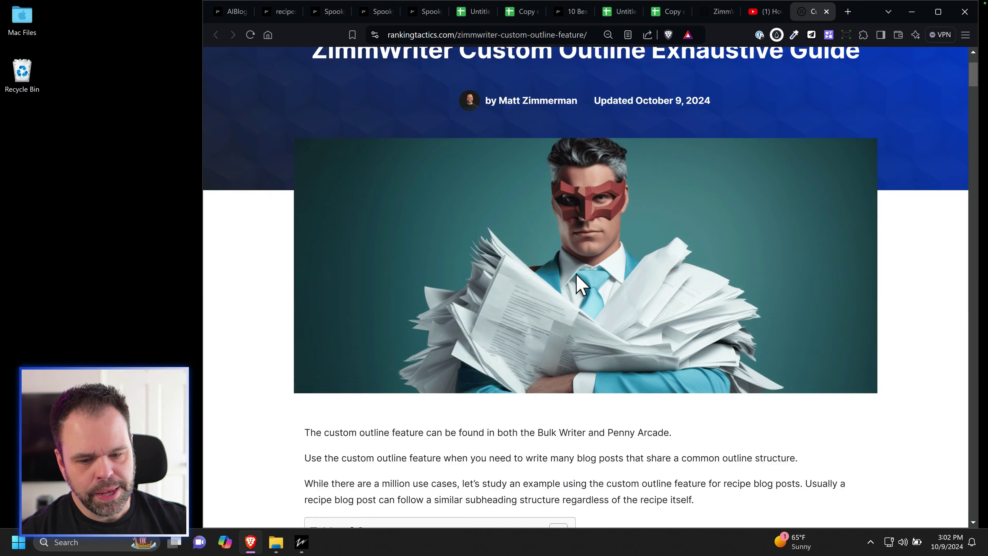
{"action": "scroll", "coordinate": [580, 274], "scroll_direction": "down", "scroll_amount": 8}
{"action": "scroll", "coordinate": [580, 278], "scroll_direction": "up", "scroll_amount": 13}
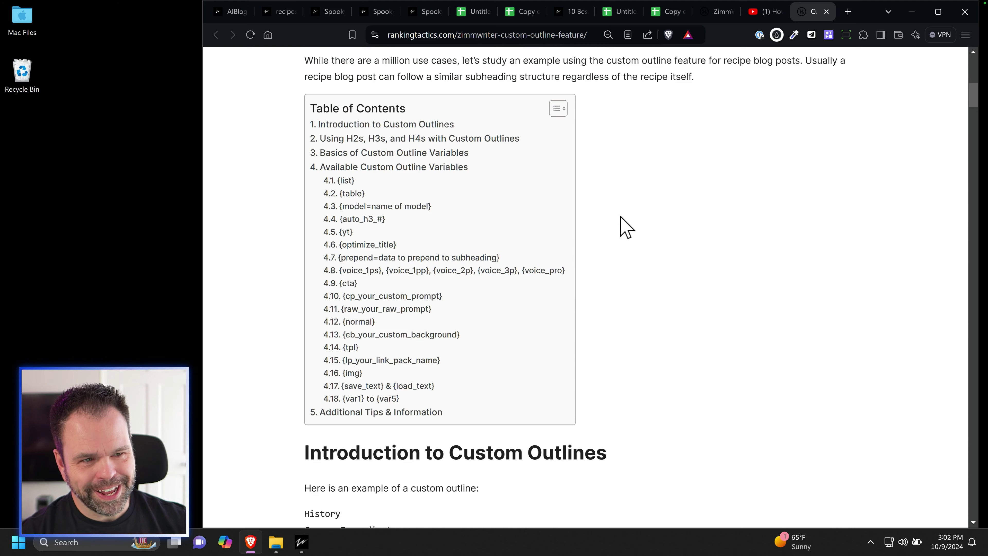
{"action": "scroll", "coordinate": [635, 360], "scroll_direction": "up", "scroll_amount": 15}
{"action": "scroll", "coordinate": [634, 371], "scroll_direction": "down", "scroll_amount": 12}
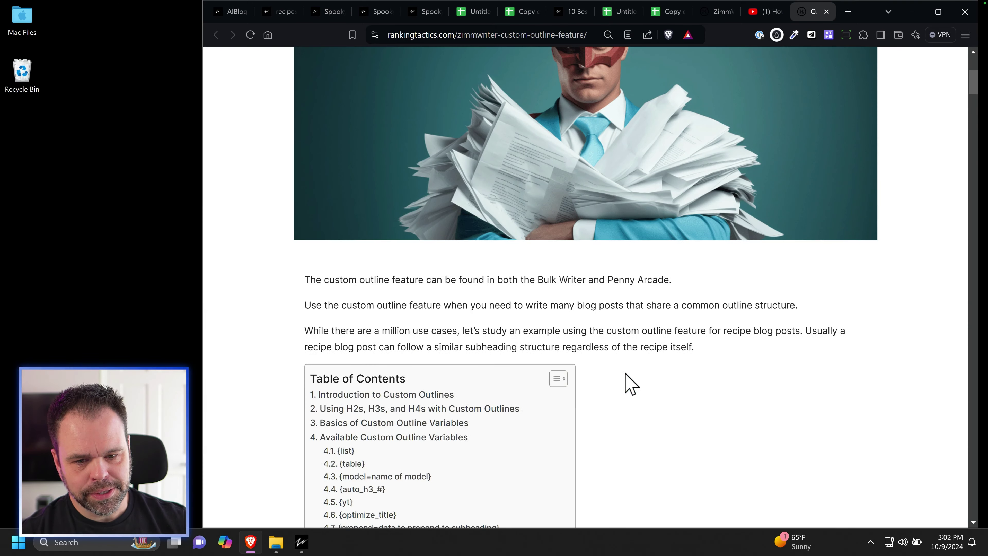
- Highlight the Recipe subheading in the recipe 1 outline and the matching recipe text in the Spooky Halloween Drink for Kids article
{"action": "mouse_move", "coordinate": [302, 545]}
{"action": "left_click", "coordinate": [378, 485]}
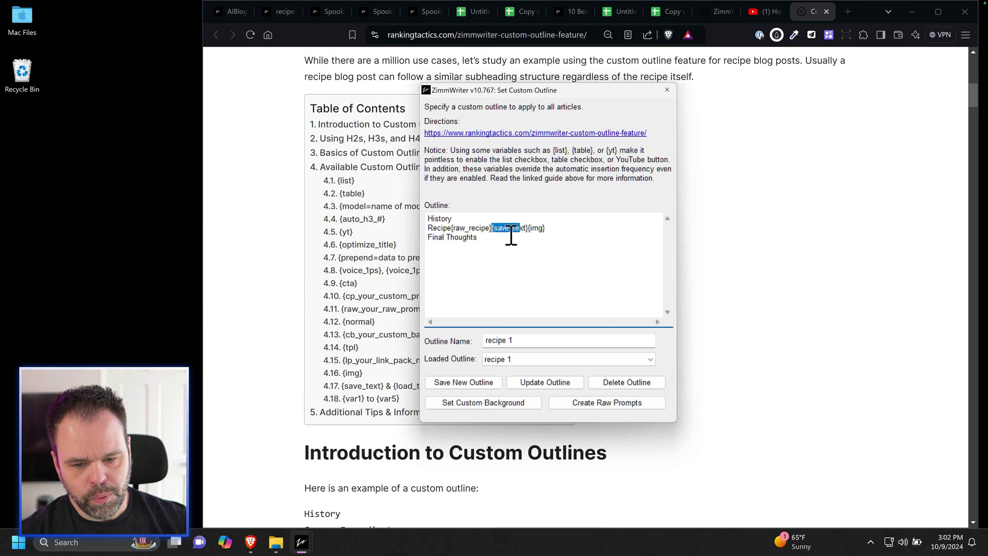
{"action": "left_click_drag", "start_coordinate": [529, 228], "coordinate": [427, 225]}
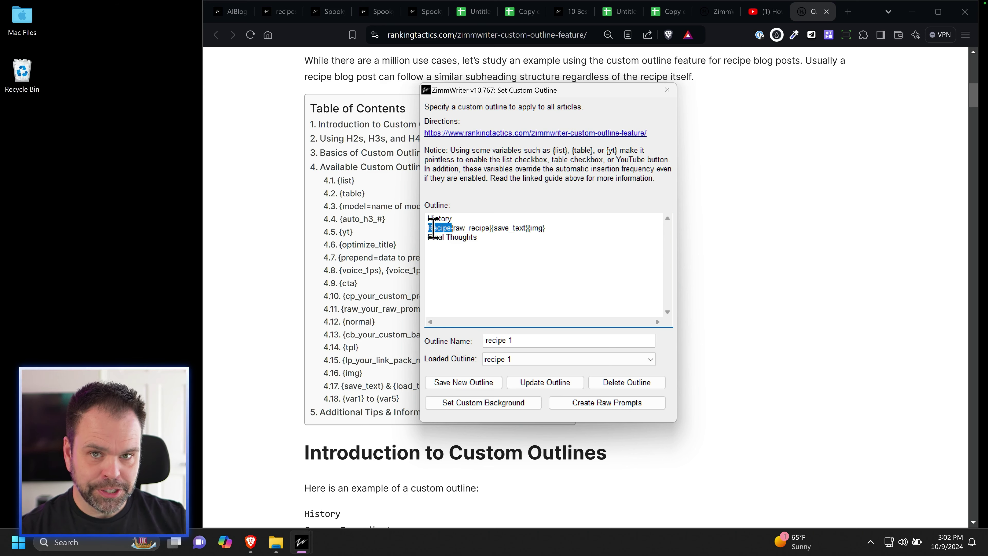
{"action": "left_click", "coordinate": [314, 12]}
{"action": "left_click_drag", "start_coordinate": [415, 88], "coordinate": [600, 413]}
- Bring back the recipe 1 outline and highlight the {img} variable on the Recipe line
{"action": "mouse_move", "coordinate": [301, 542]}
{"action": "left_click", "coordinate": [376, 487]}
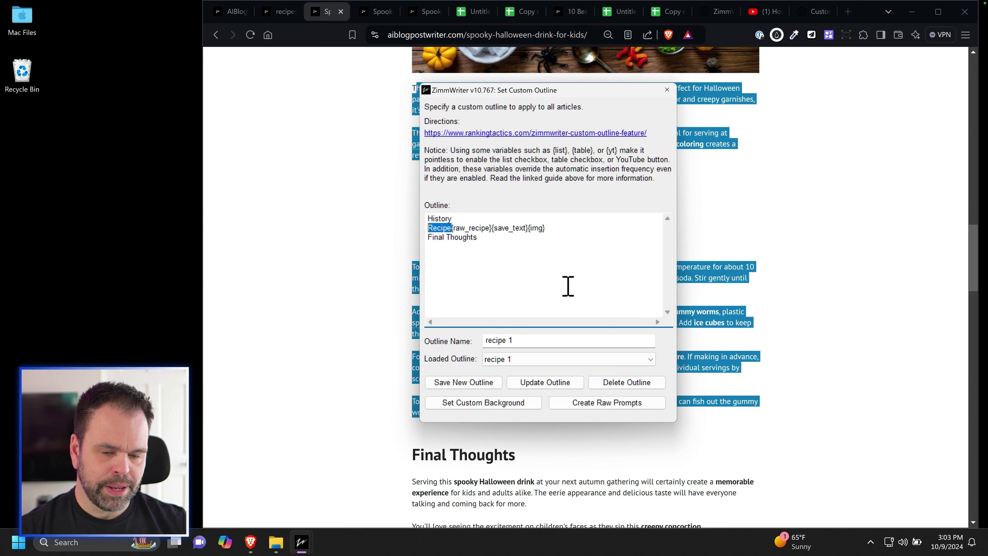
{"action": "left_click_drag", "start_coordinate": [528, 228], "coordinate": [551, 228]}
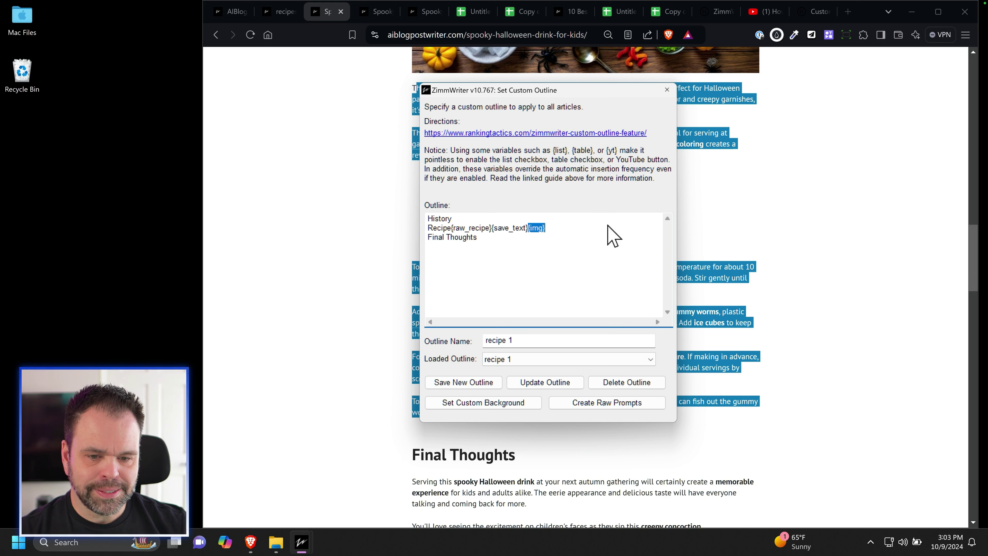
{"action": "left_click", "coordinate": [532, 229]}
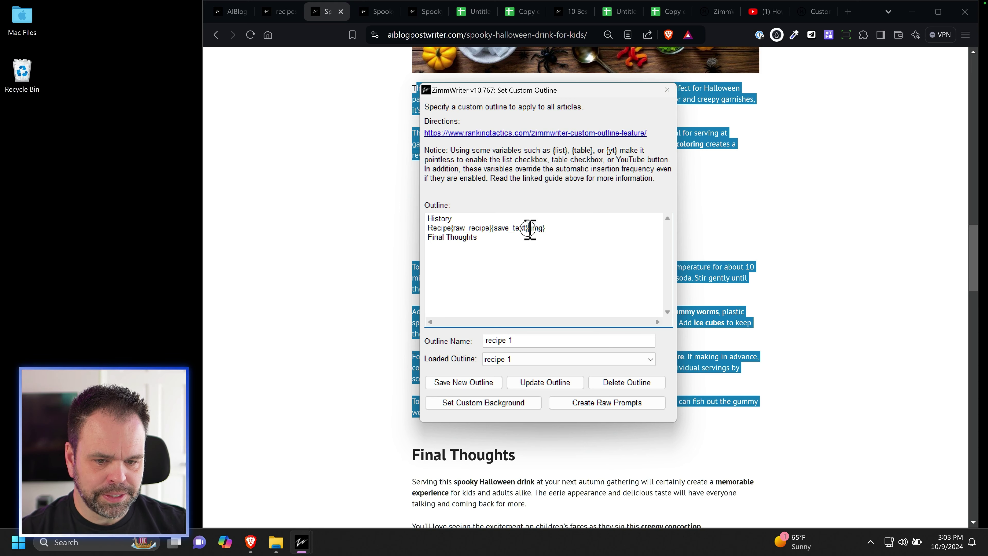
{"action": "double_click", "coordinate": [451, 229]}
- Highlight the article's full recipe text in the browser, and highlight Recipe and Final Thoughts in the recipe 1 outline
{"action": "left_click", "coordinate": [408, 216]}
{"action": "left_click_drag", "start_coordinate": [411, 86], "coordinate": [567, 418]}
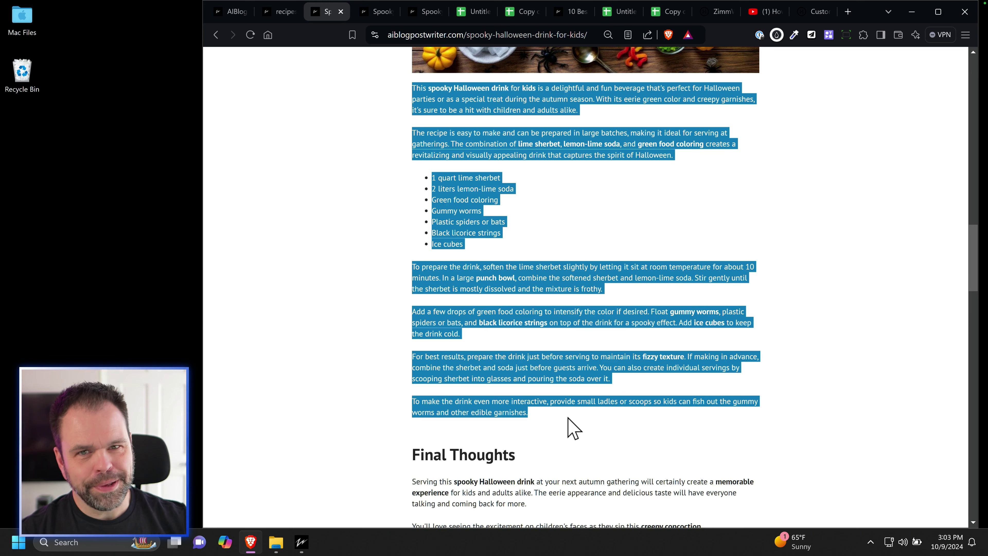
{"action": "mouse_move", "coordinate": [292, 546]}
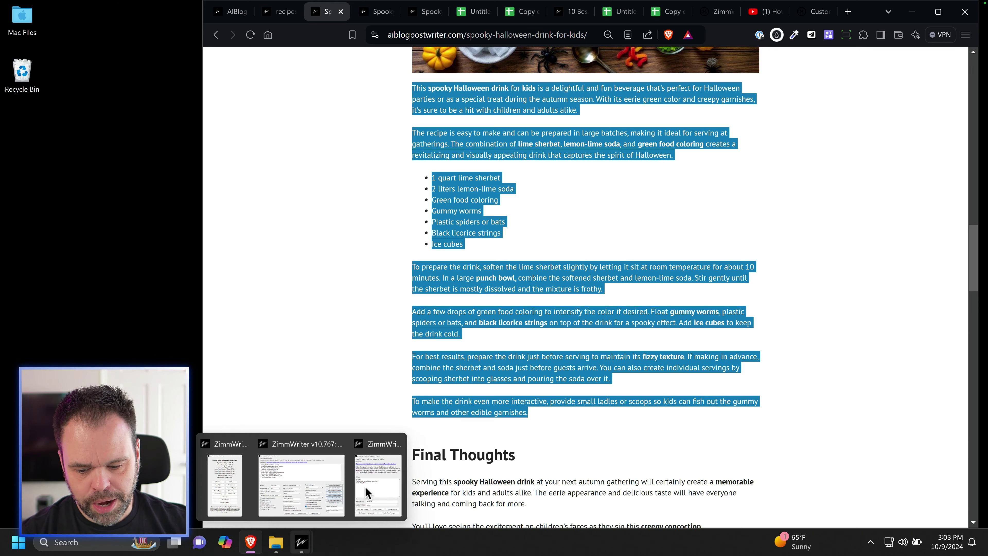
{"action": "left_click", "coordinate": [377, 486]}
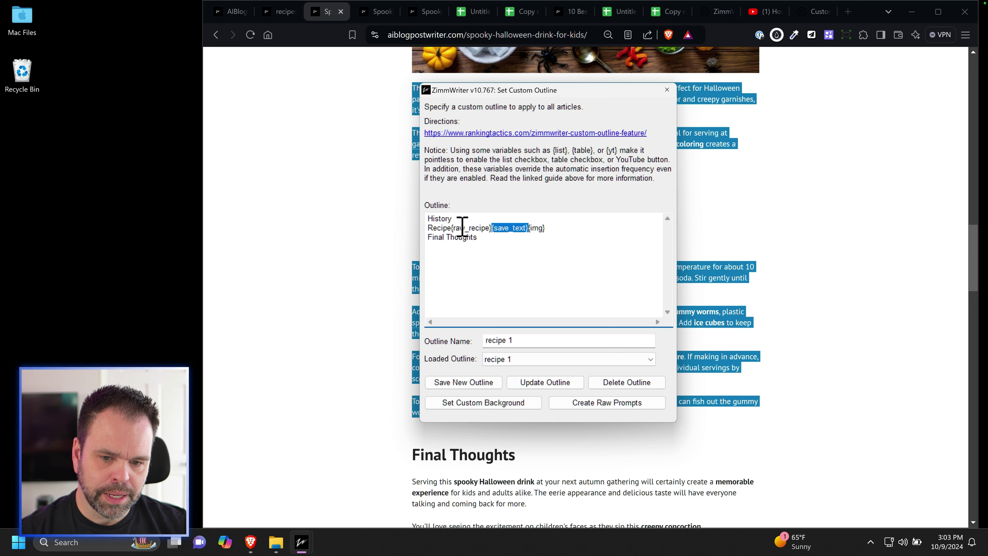
{"action": "left_click_drag", "start_coordinate": [451, 228], "coordinate": [429, 228]}
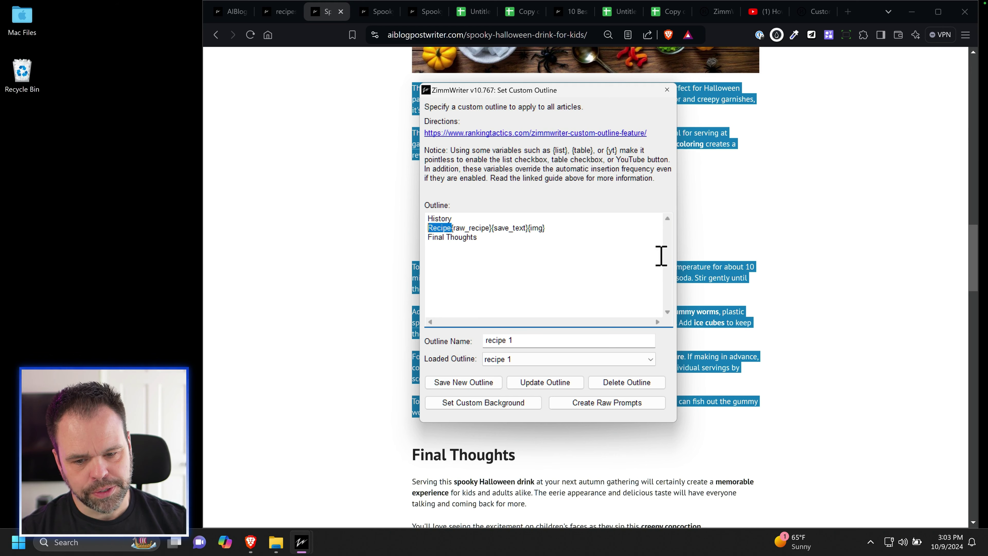
{"action": "left_click_drag", "start_coordinate": [486, 237], "coordinate": [428, 236]}
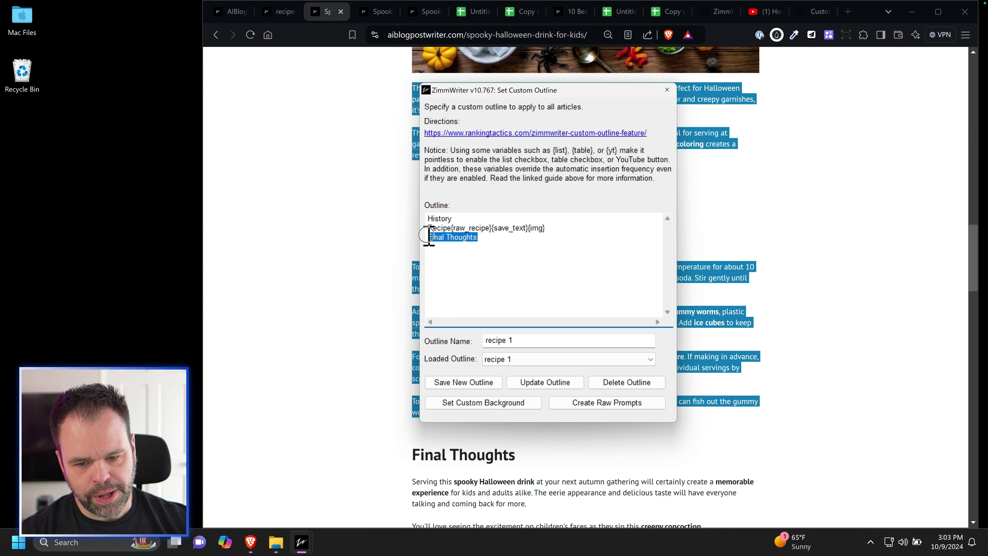
- Close the outline settings and set the Bulk Writer's featured image and subheading images model to flux dev $.025/img (F)
{"action": "left_click", "coordinate": [667, 90]}
{"action": "mouse_move", "coordinate": [302, 542]}
{"action": "left_click", "coordinate": [352, 485]}
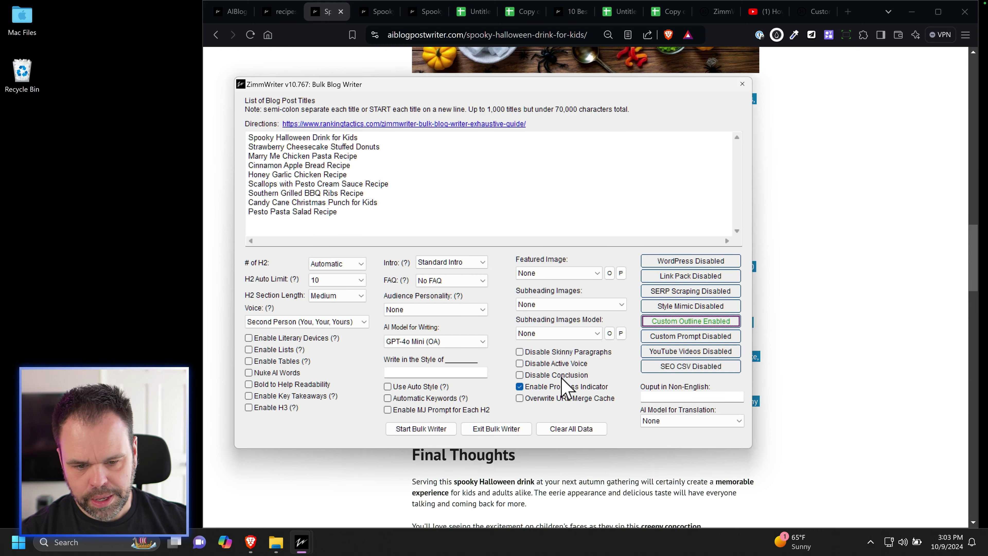
{"action": "left_click", "coordinate": [575, 273]}
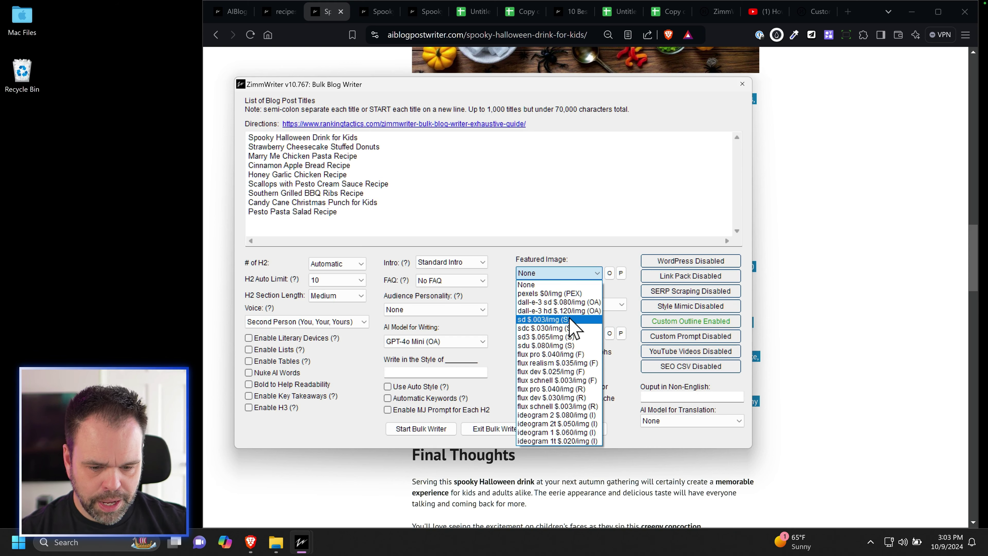
{"action": "left_click", "coordinate": [540, 371]}
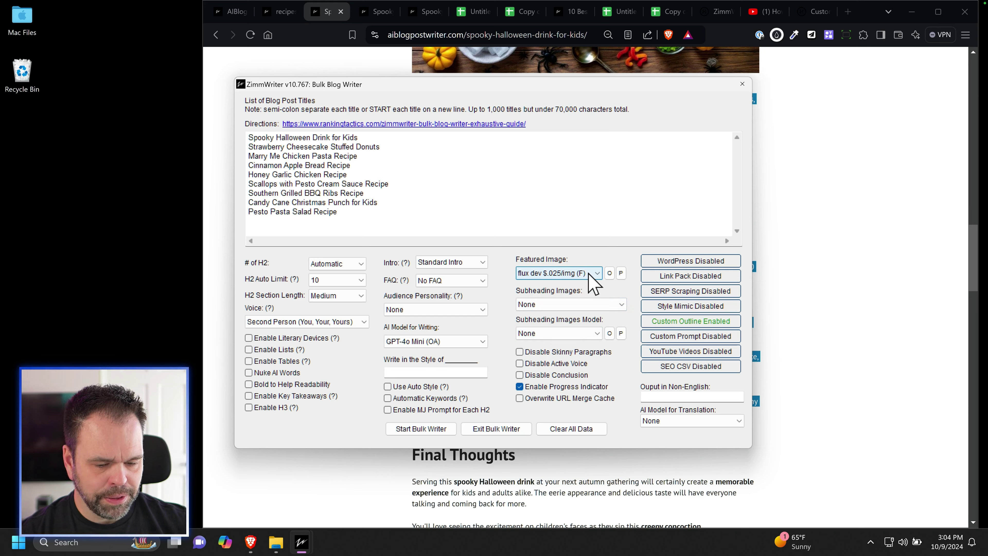
{"action": "left_click", "coordinate": [573, 334]}
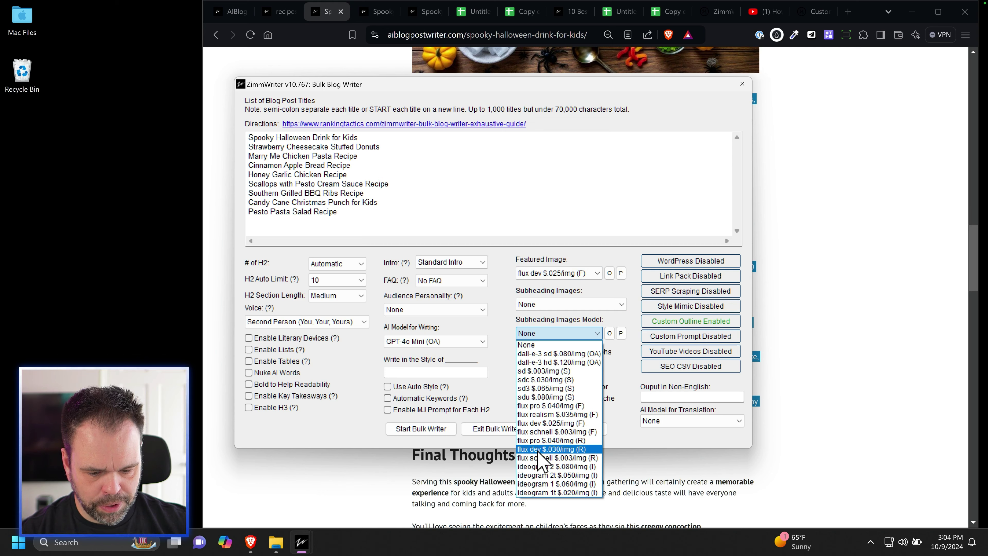
{"action": "left_click", "coordinate": [546, 423]}
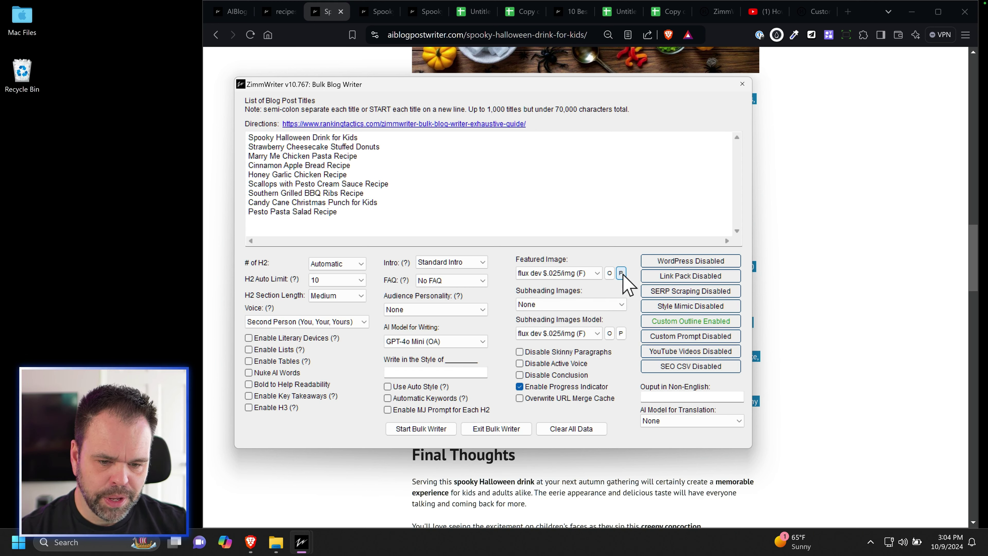
- Load the recipe_ingredients prompt for the subheading images and place its window beside the article's Recipe image
{"action": "left_click", "coordinate": [621, 333]}
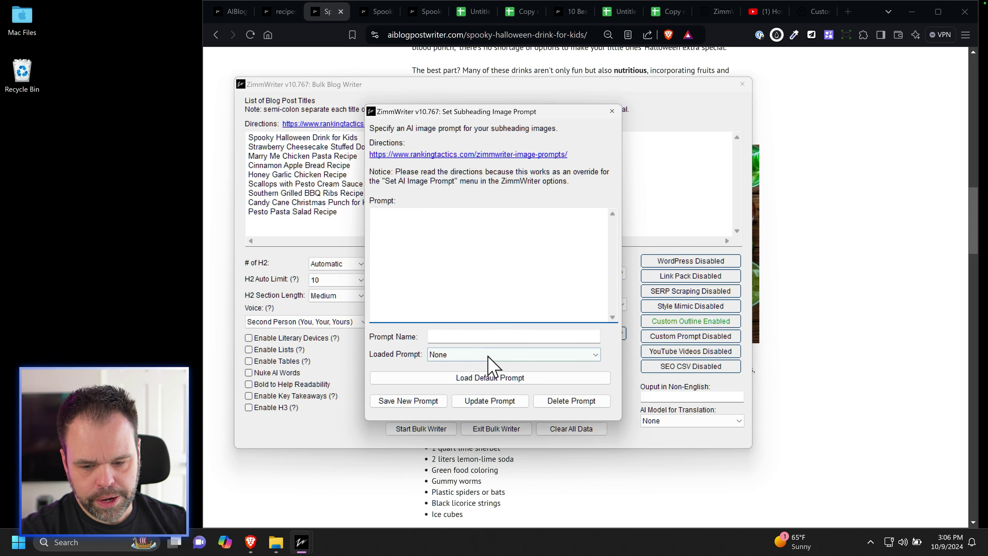
{"action": "left_click", "coordinate": [486, 355]}
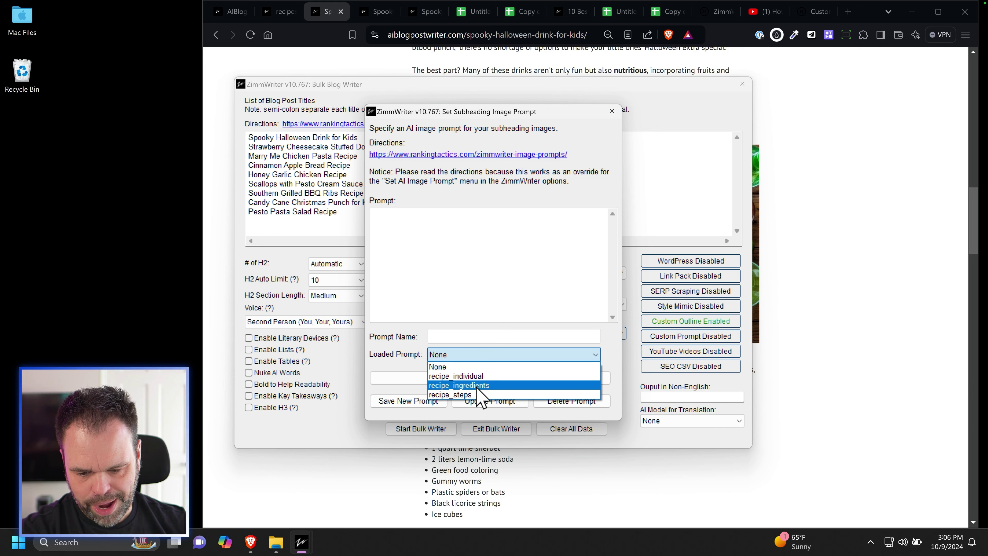
{"action": "left_click", "coordinate": [480, 385]}
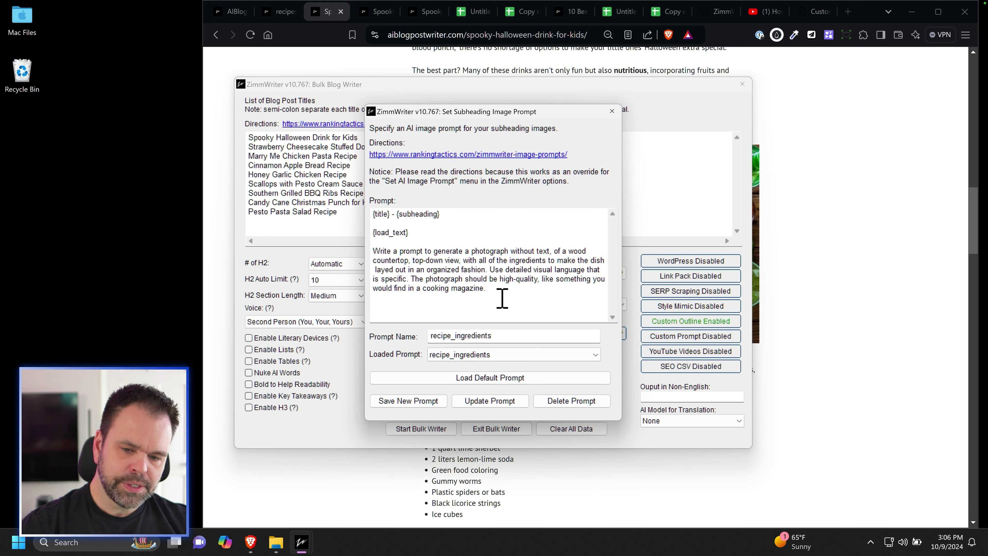
{"action": "left_click_drag", "start_coordinate": [491, 115], "coordinate": [184, 131]}
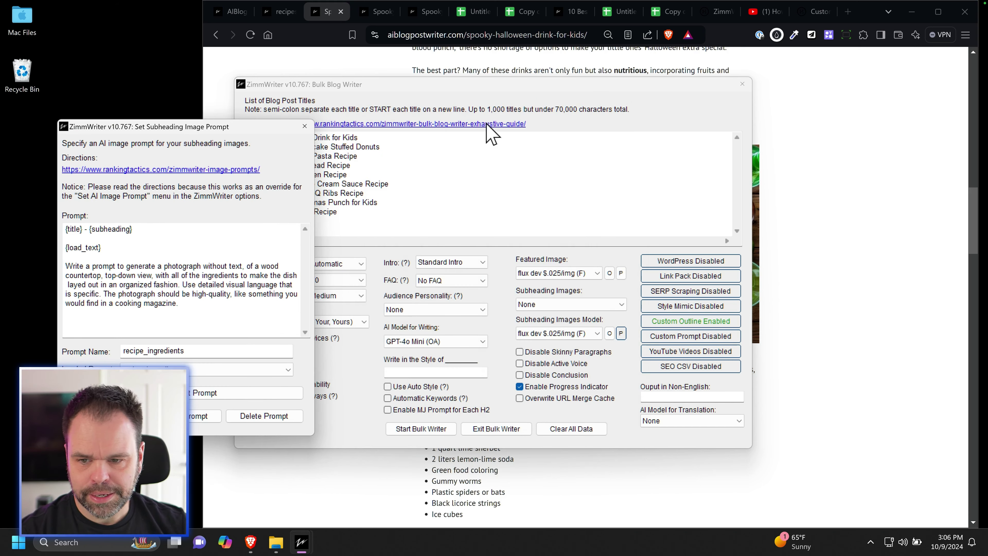
{"action": "left_click", "coordinate": [782, 154]}
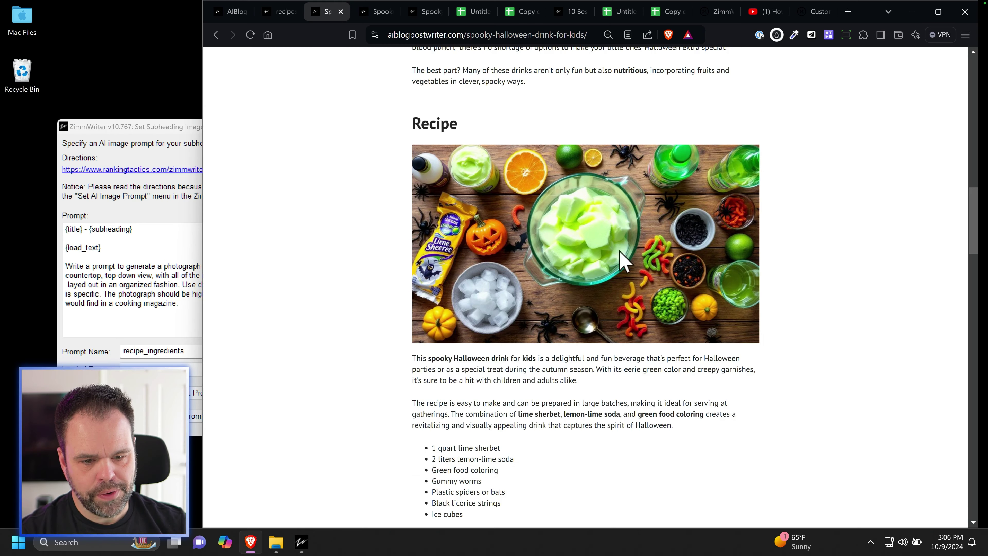
{"action": "left_click_drag", "start_coordinate": [169, 129], "coordinate": [258, 107]}
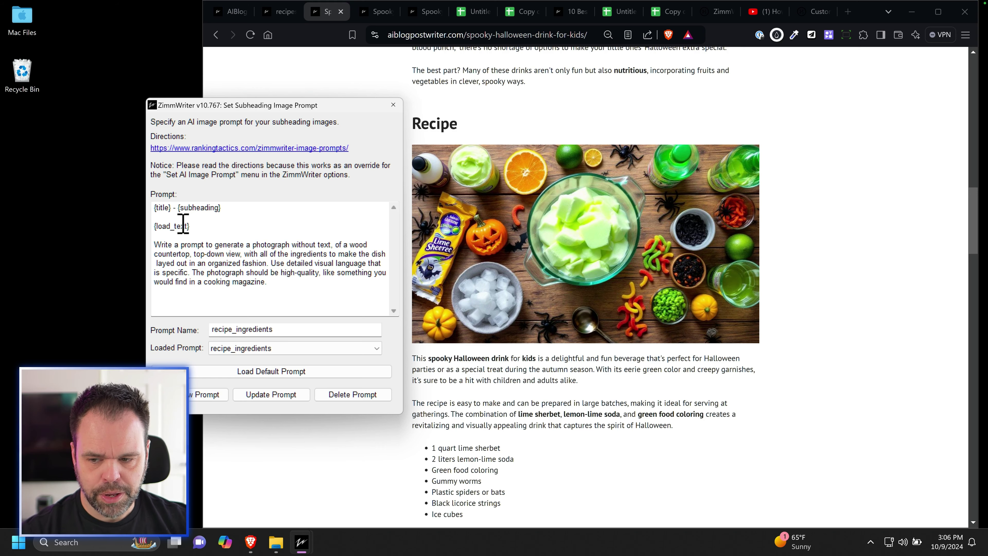
- Highlight the {title} variable in the recipe_ingredients prompt and bring the article's title into view beside it
{"action": "double_click", "coordinate": [162, 207]}
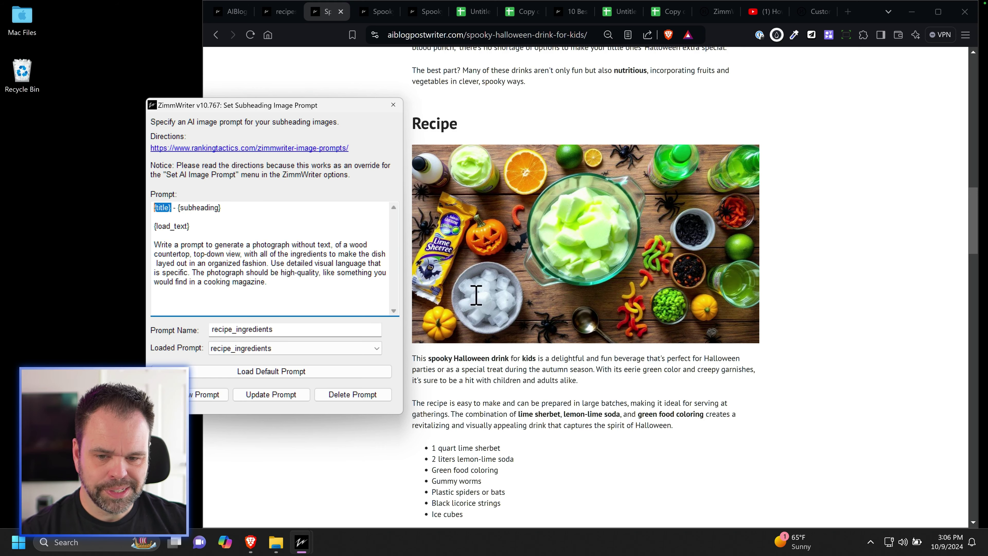
{"action": "scroll", "coordinate": [502, 315], "scroll_direction": "up", "scroll_amount": 20}
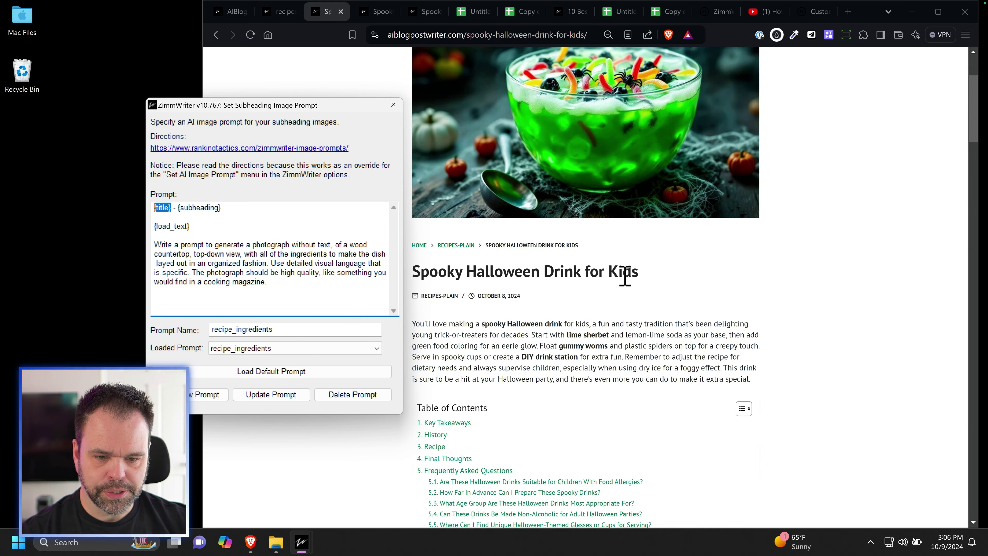
{"action": "left_click_drag", "start_coordinate": [269, 102], "coordinate": [259, 45]}
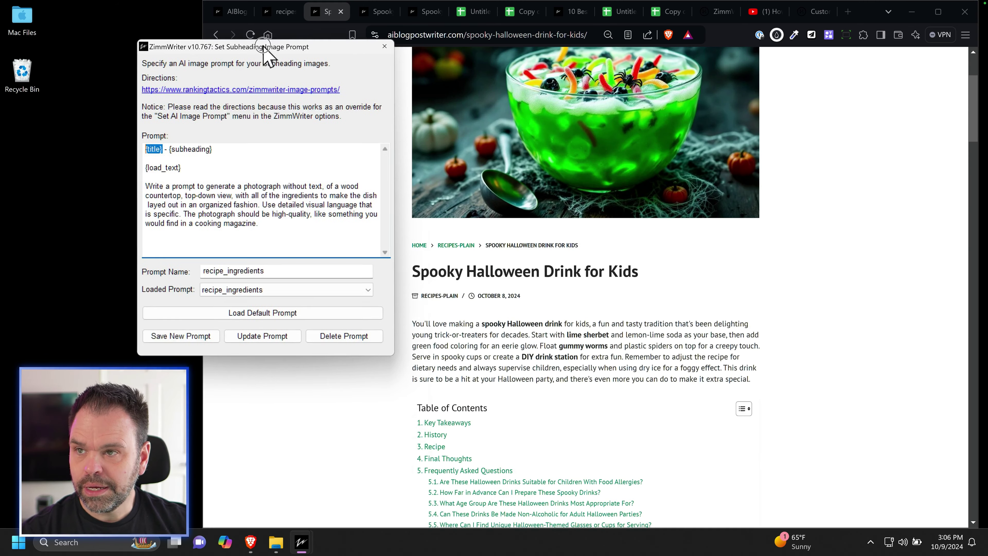
- Highlight the {subheading} variable in the image prompt and show the matching Recipe subheading in the article
{"action": "left_click", "coordinate": [171, 150]}
{"action": "left_click_drag", "start_coordinate": [171, 151], "coordinate": [217, 149]}
{"action": "scroll", "coordinate": [523, 356], "scroll_direction": "down", "scroll_amount": 10}
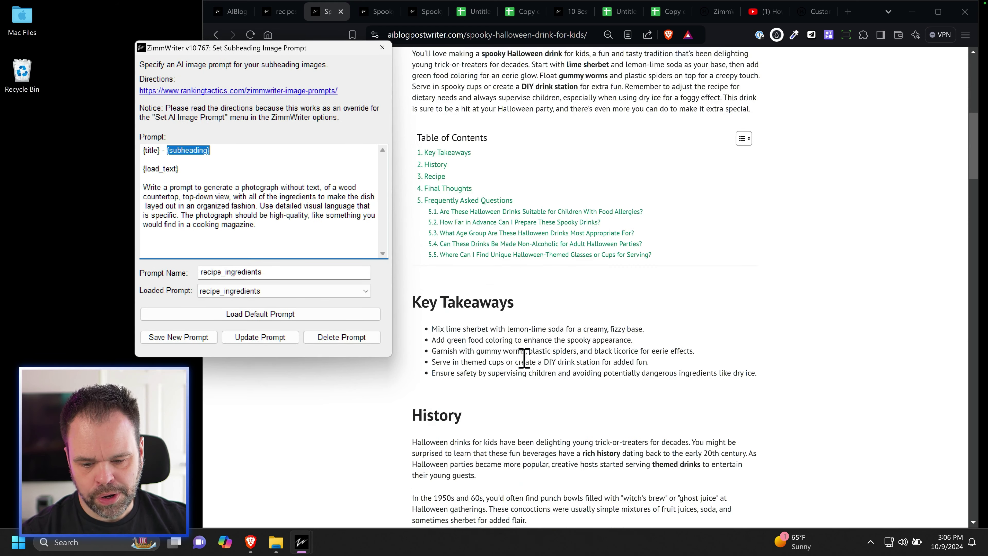
{"action": "scroll", "coordinate": [525, 355], "scroll_direction": "down", "scroll_amount": 3}
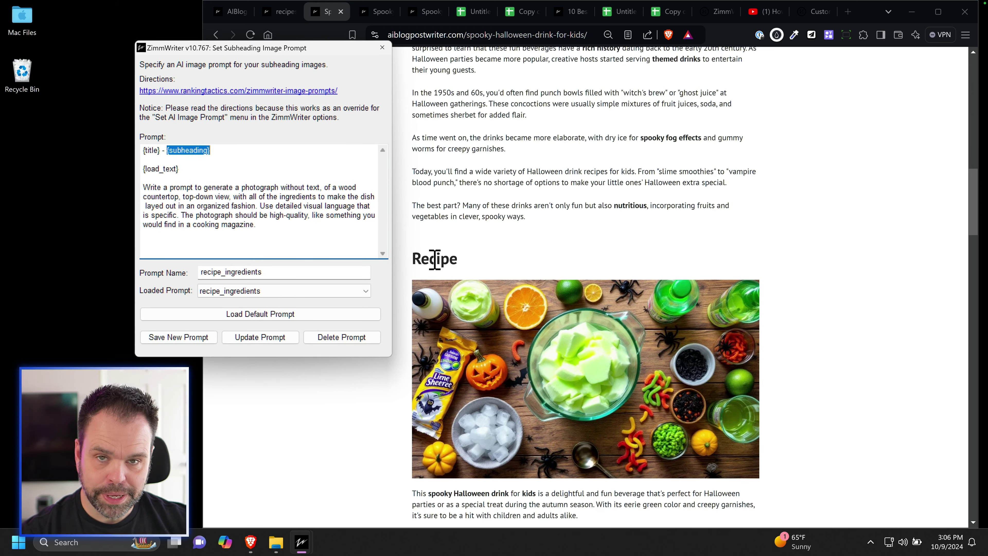
{"action": "scroll", "coordinate": [438, 269], "scroll_direction": "down", "scroll_amount": 3}
- Highlight the {load_text} variable, and select the article's full recipe text from the first paragraph to just before Final Thoughts
{"action": "double_click", "coordinate": [146, 168]}
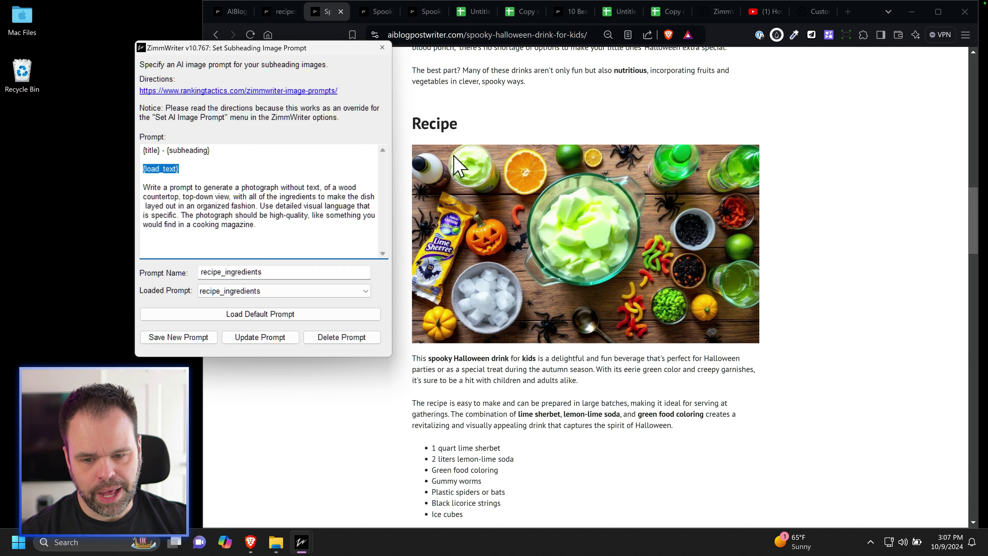
{"action": "left_click_drag", "start_coordinate": [413, 122], "coordinate": [457, 123]}
{"action": "left_click", "coordinate": [181, 51]}
{"action": "scroll", "coordinate": [459, 382], "scroll_direction": "down", "scroll_amount": 3}
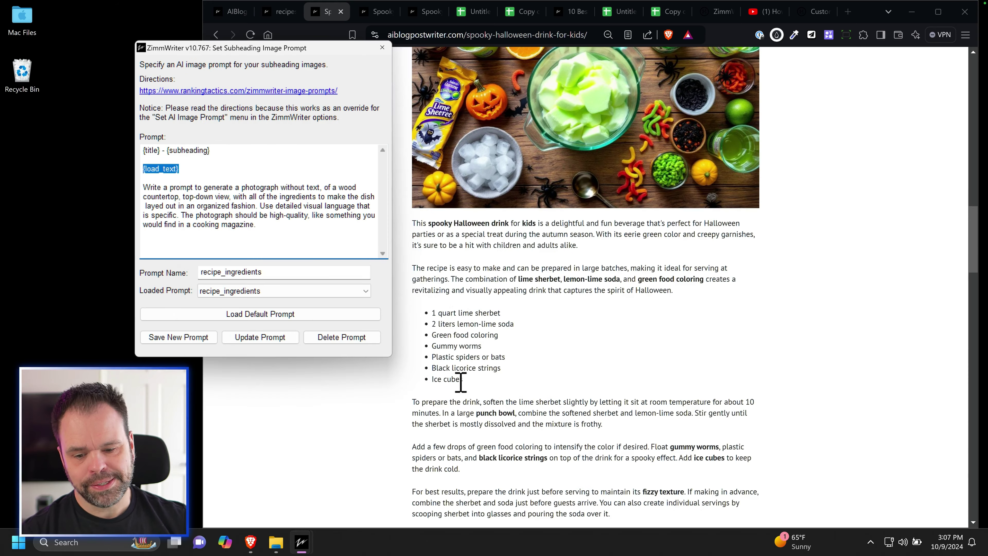
{"action": "left_click_drag", "start_coordinate": [413, 225], "coordinate": [562, 321]}
{"action": "scroll", "coordinate": [478, 353], "scroll_direction": "down", "scroll_amount": 5}
{"action": "scroll", "coordinate": [564, 325], "scroll_direction": "up", "scroll_amount": 3}
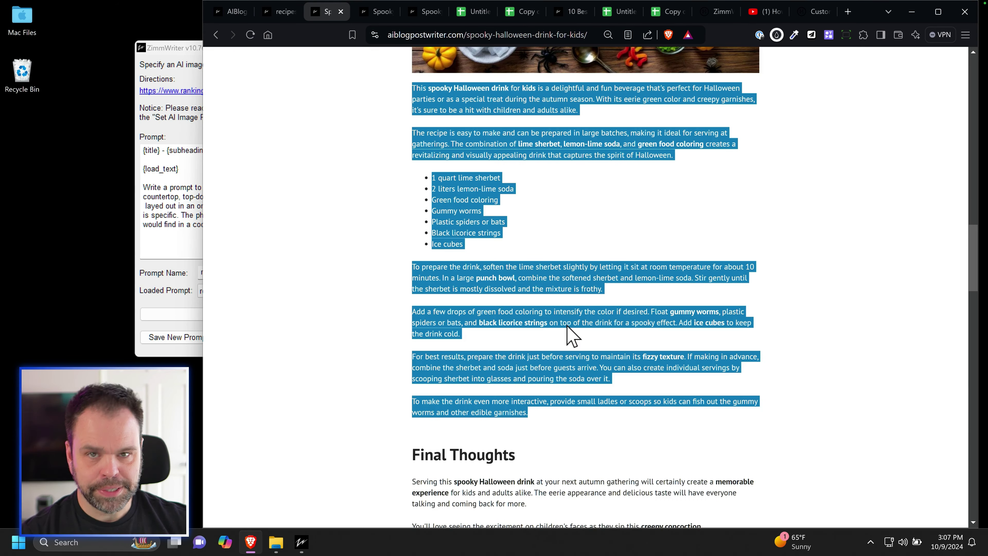
- Return to the image prompt and highlight {load_text} alongside the selected recipe text
{"action": "left_click", "coordinate": [172, 67]}
{"action": "double_click", "coordinate": [185, 167]}
{"action": "left_click", "coordinate": [185, 166]}
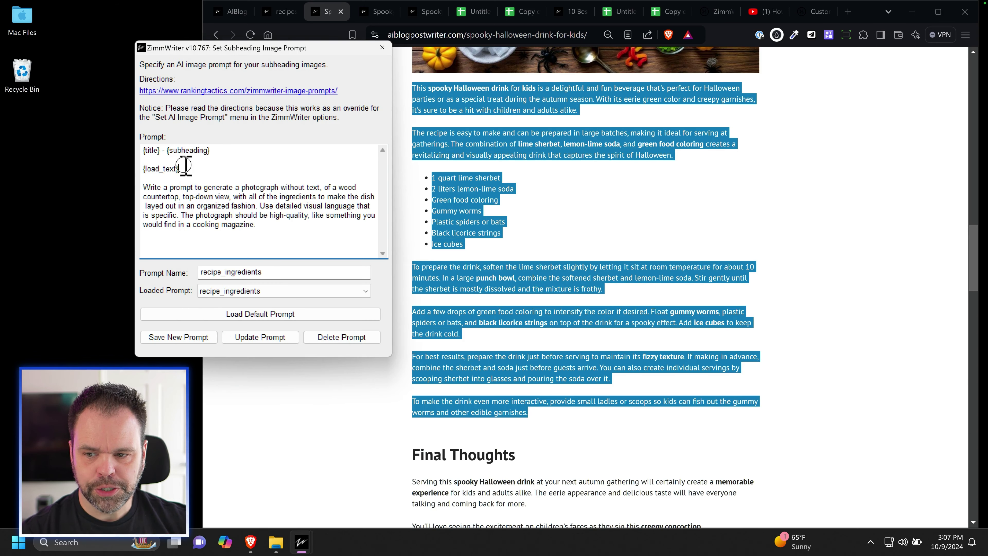
{"action": "left_click_drag", "start_coordinate": [185, 168], "coordinate": [144, 168]}
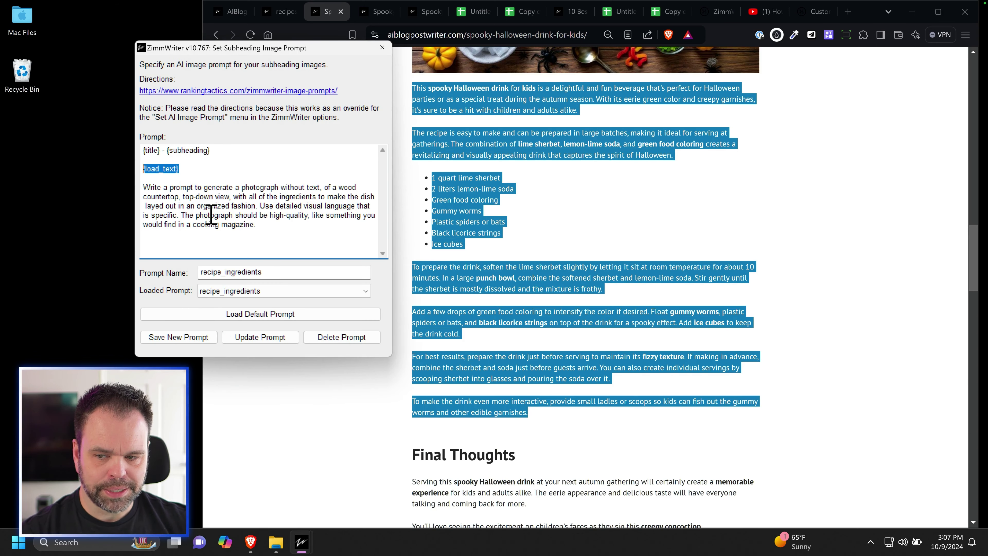
- Highlight the {title}, {subheading} and {load_text} variables in turn in the image prompt, comparing them with the article's Recipe section
{"action": "left_click", "coordinate": [160, 158]}
{"action": "left_click_drag", "start_coordinate": [159, 151], "coordinate": [142, 151]}
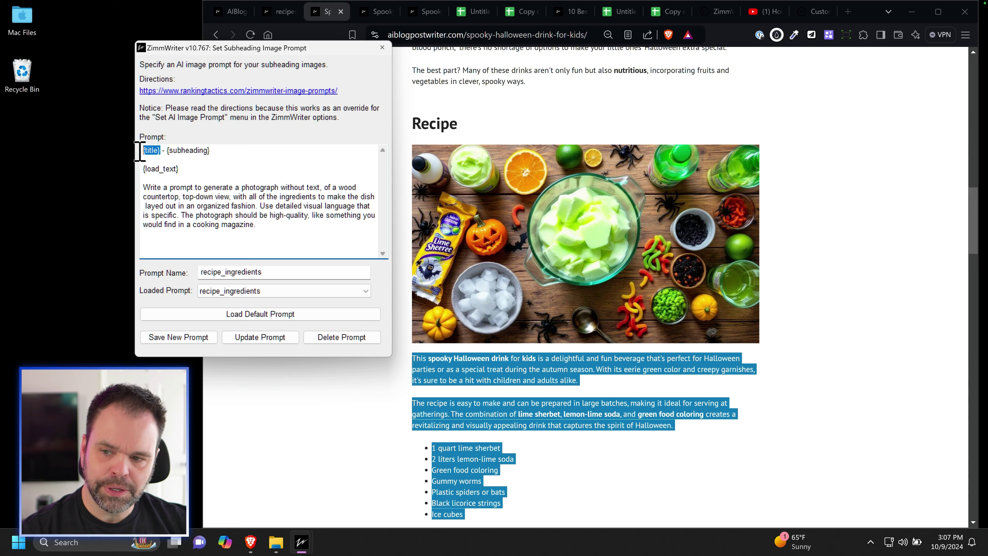
{"action": "left_click", "coordinate": [184, 151]}
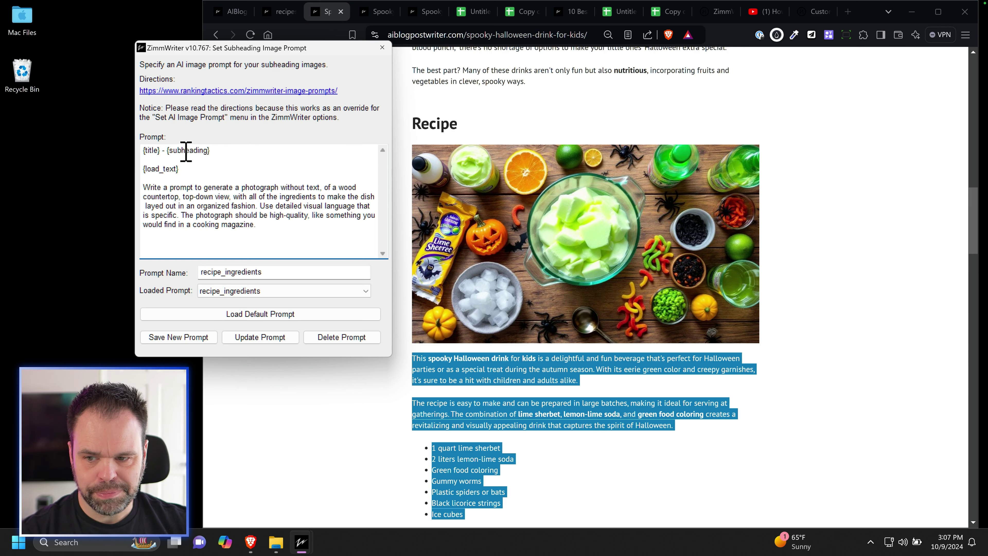
{"action": "double_click", "coordinate": [186, 151]}
{"action": "left_click", "coordinate": [194, 151]}
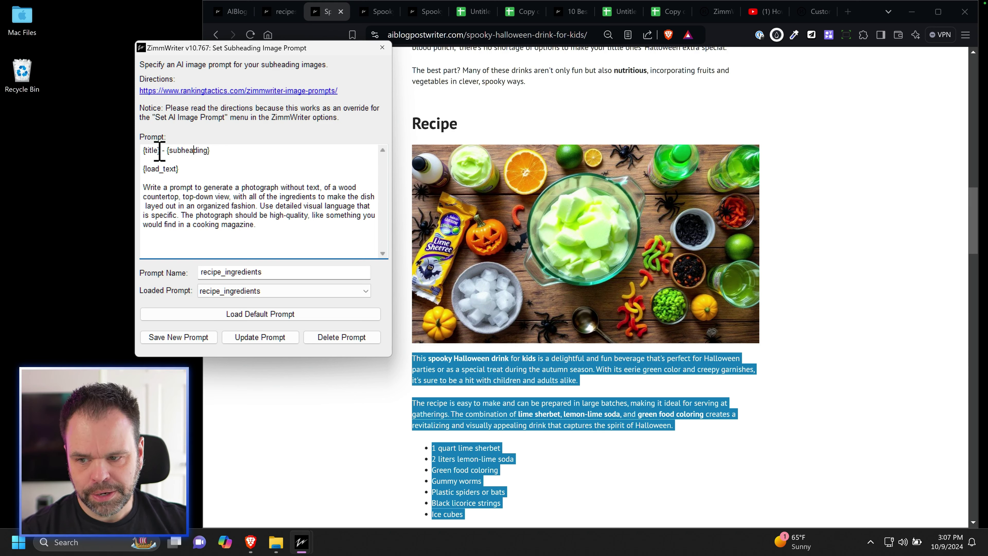
{"action": "double_click", "coordinate": [158, 151]}
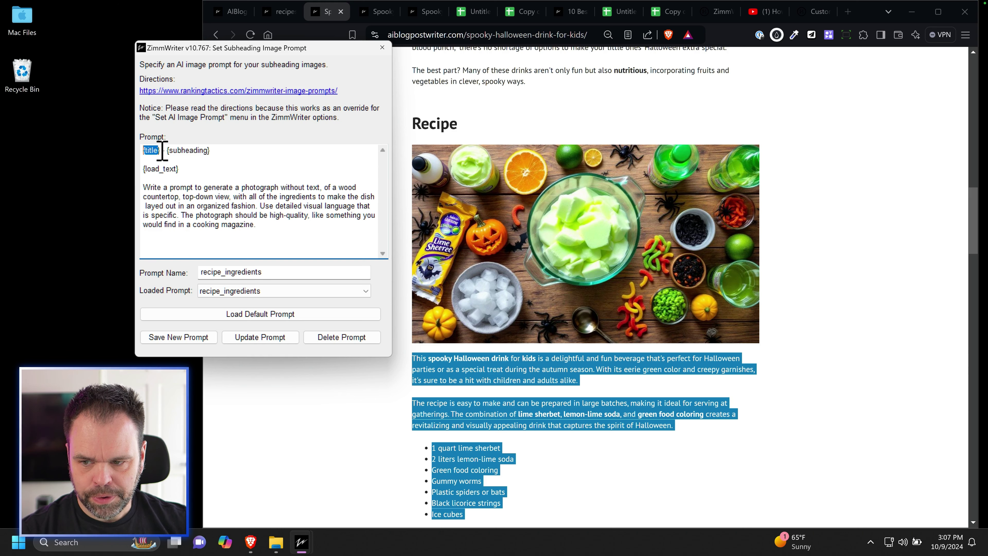
{"action": "double_click", "coordinate": [202, 150]}
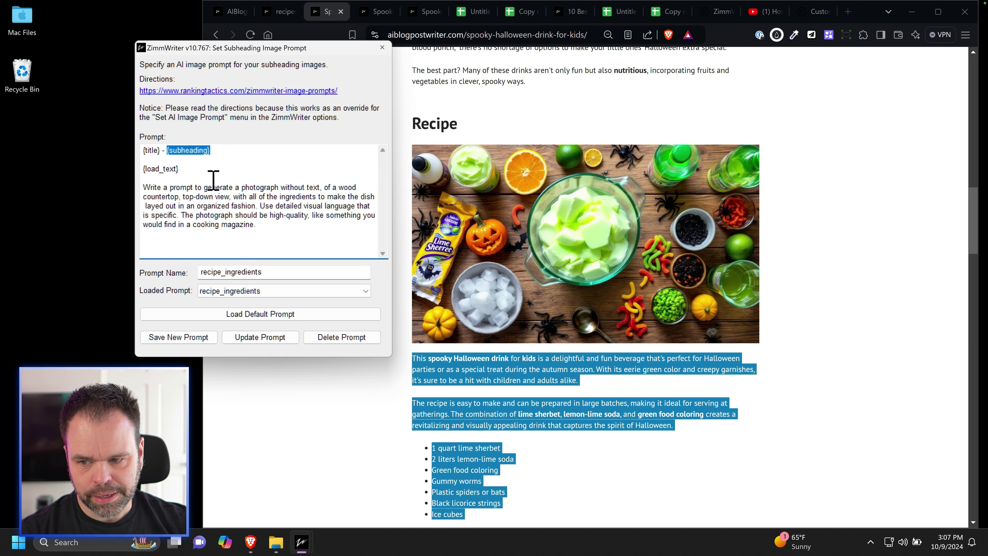
{"action": "double_click", "coordinate": [161, 168]}
{"action": "scroll", "coordinate": [525, 310], "scroll_direction": "down", "scroll_amount": 3}
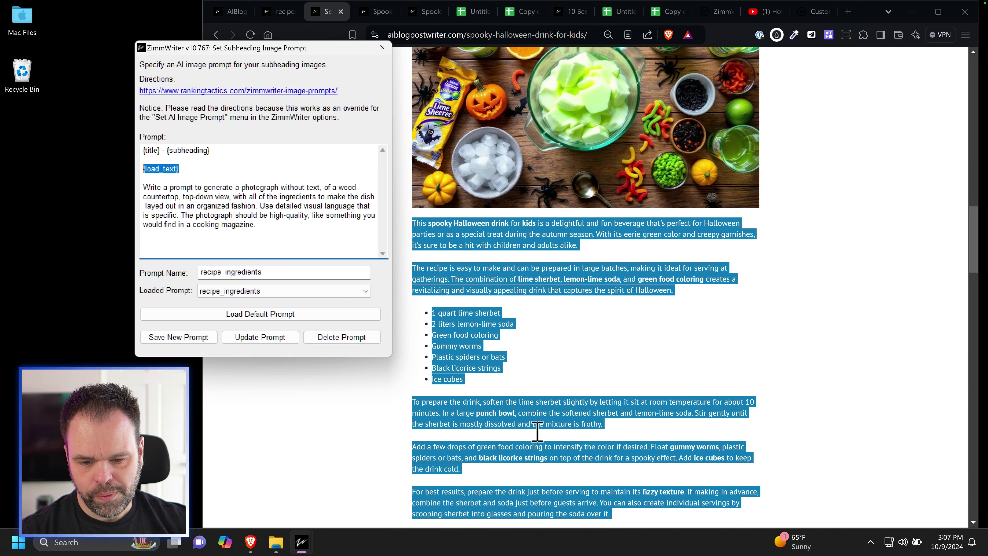
- Highlight the prompt's instruction paragraph describing the ingredients photograph and compare it with the article's Recipe image
{"action": "left_click", "coordinate": [145, 188]}
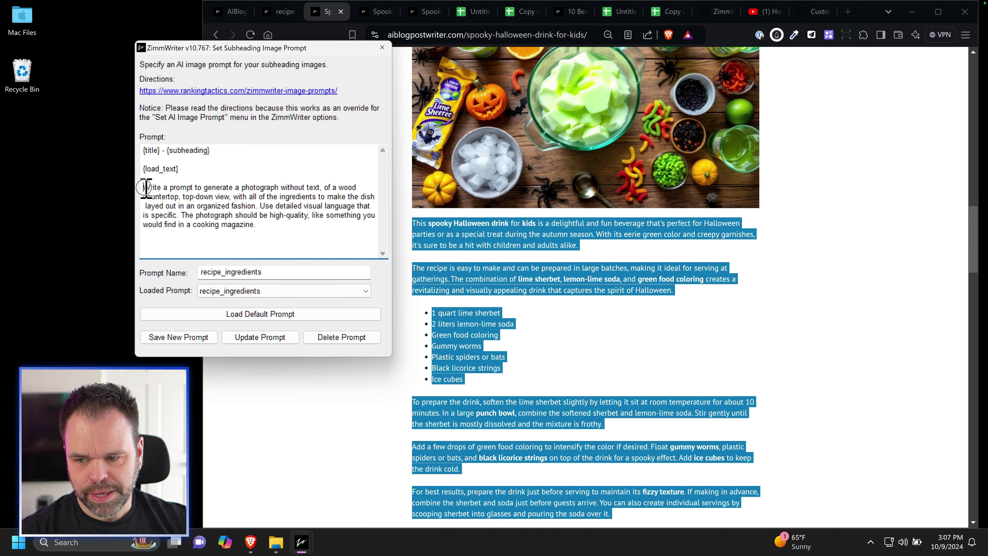
{"action": "left_click_drag", "start_coordinate": [146, 188], "coordinate": [258, 223]}
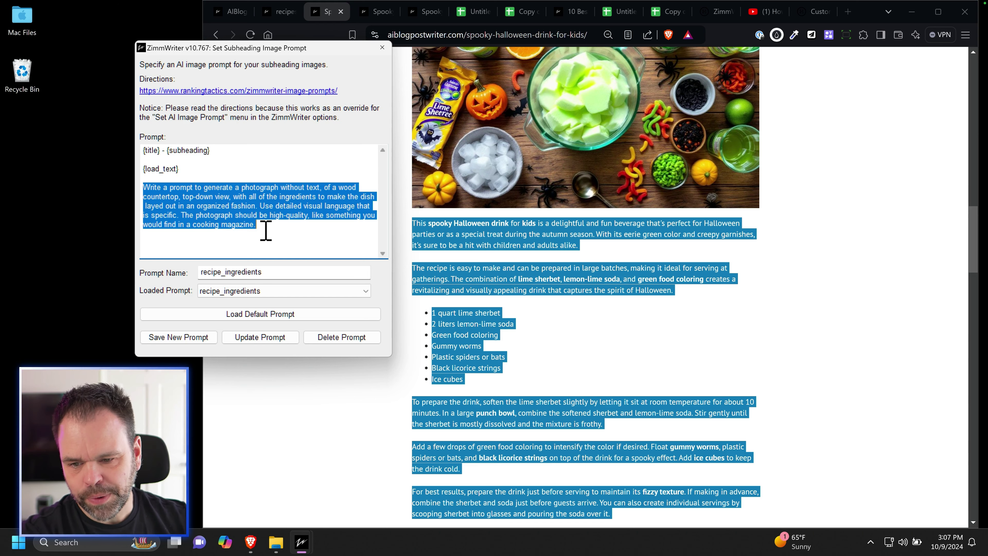
{"action": "scroll", "coordinate": [609, 223], "scroll_direction": "up", "scroll_amount": 3}
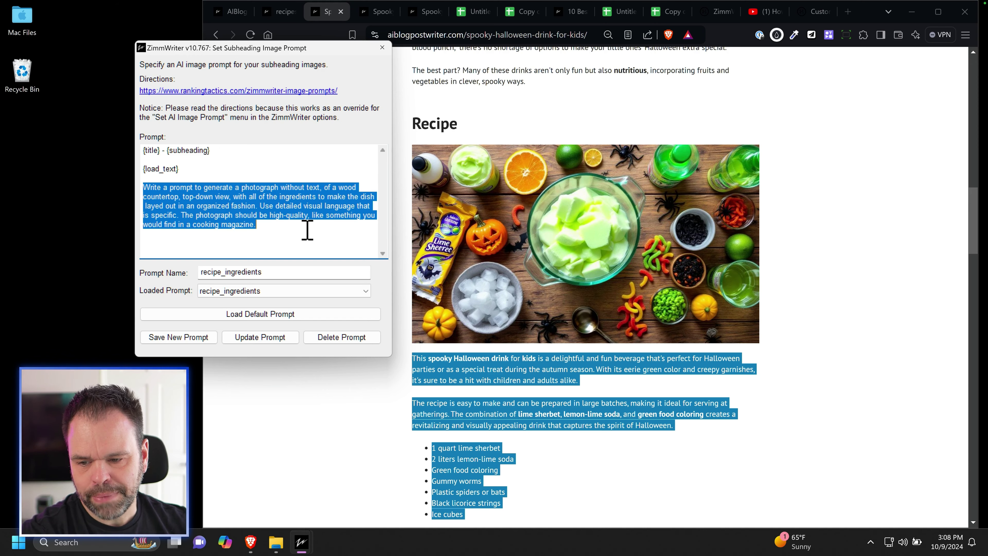
- Highlight {load_text} in the image prompt and compare the article's ingredient list with the items in the Recipe image
{"action": "double_click", "coordinate": [173, 169]}
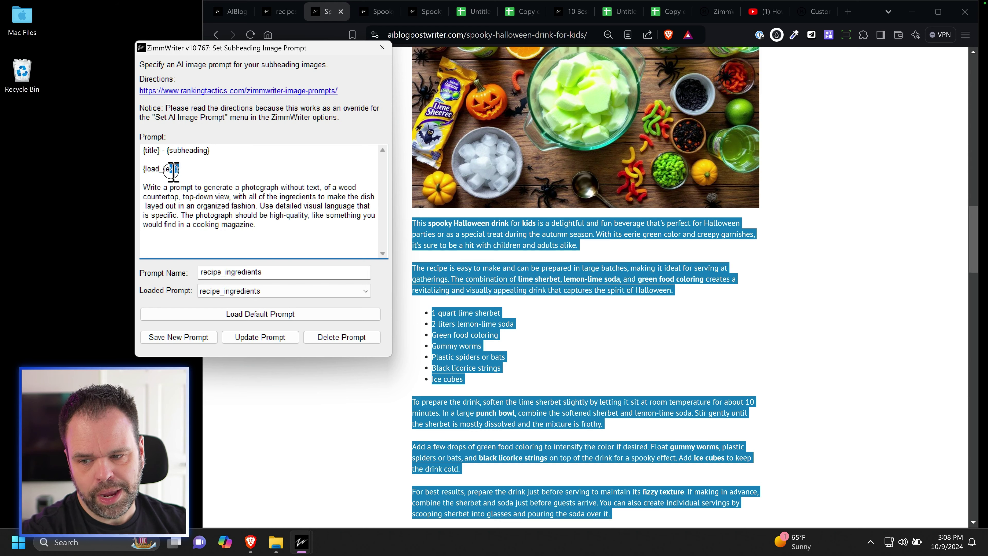
{"action": "left_click_drag", "start_coordinate": [173, 170], "coordinate": [143, 171]}
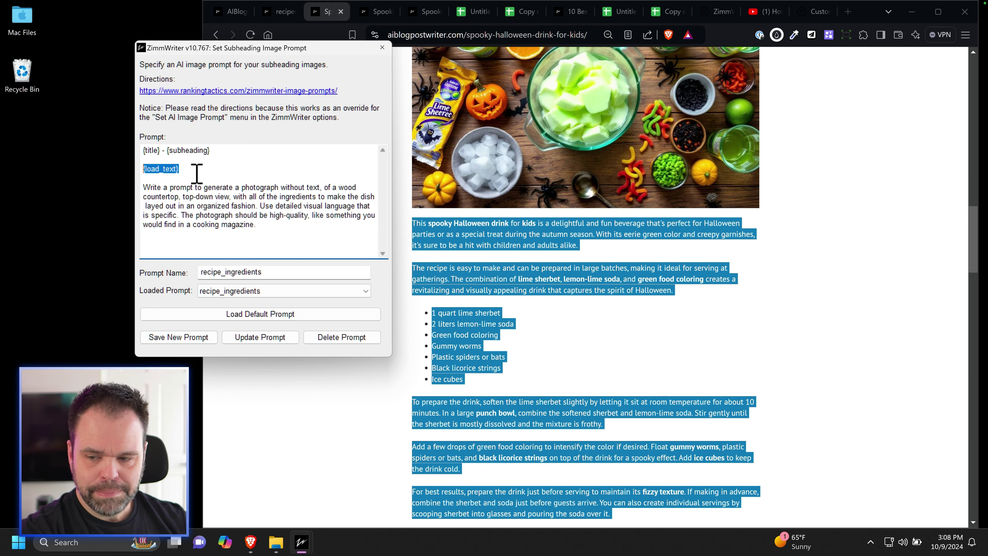
{"action": "scroll", "coordinate": [577, 303], "scroll_direction": "up", "scroll_amount": 3}
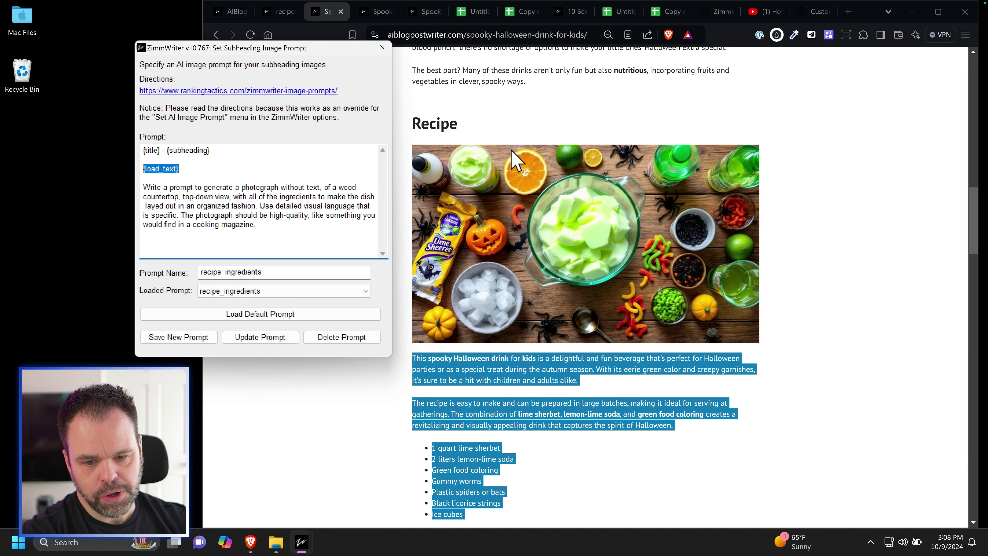
{"action": "scroll", "coordinate": [499, 280], "scroll_direction": "down", "scroll_amount": 3}
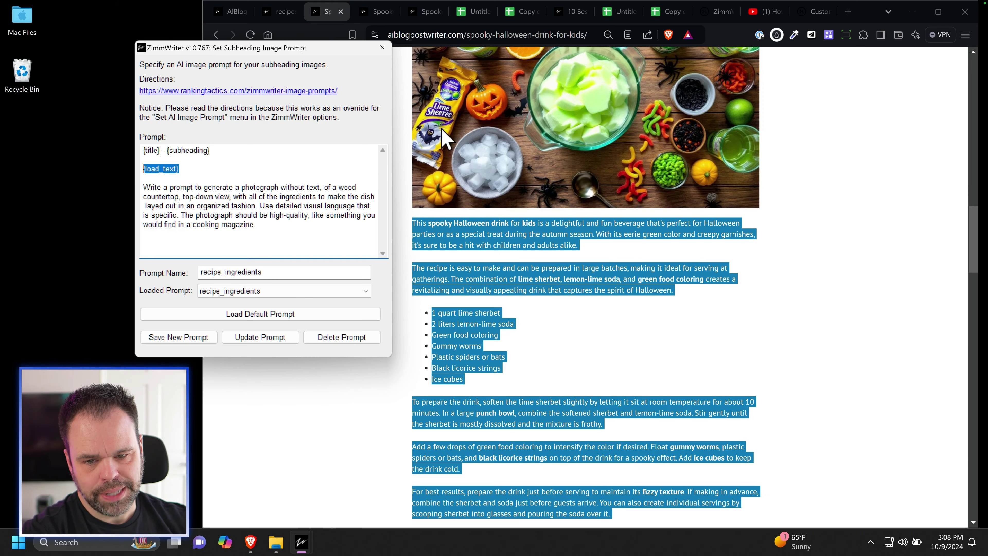
{"action": "scroll", "coordinate": [642, 172], "scroll_direction": "up", "scroll_amount": 3}
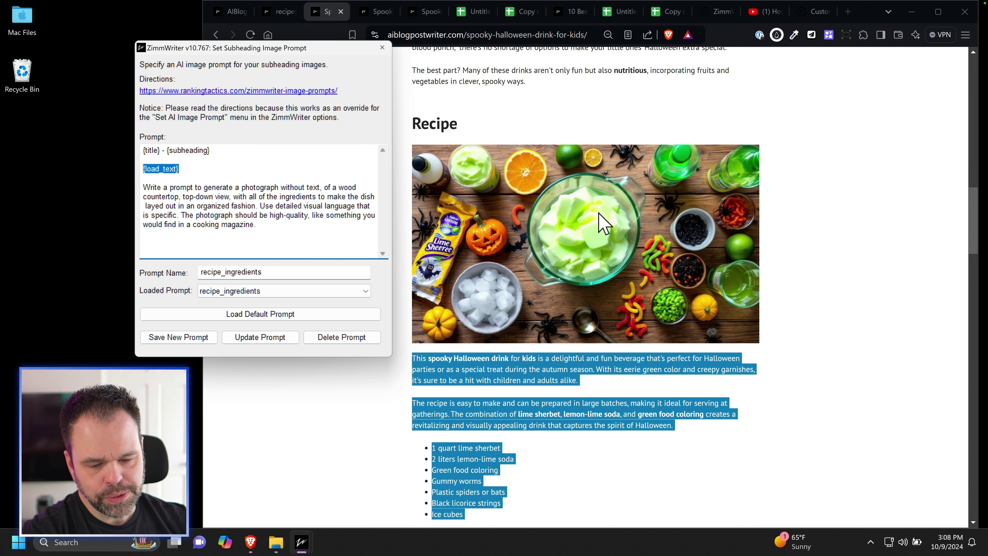
- Close the subheading image prompt, bring back the Bulk Writer and review the Subheading Images frequency options
{"action": "left_click", "coordinate": [382, 48]}
{"action": "mouse_move", "coordinate": [301, 543]}
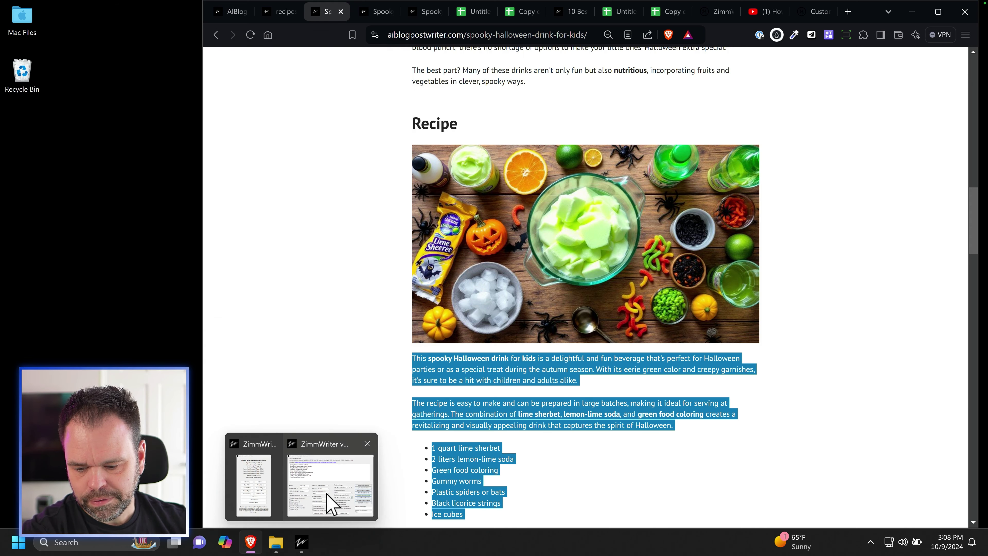
{"action": "left_click", "coordinate": [340, 484]}
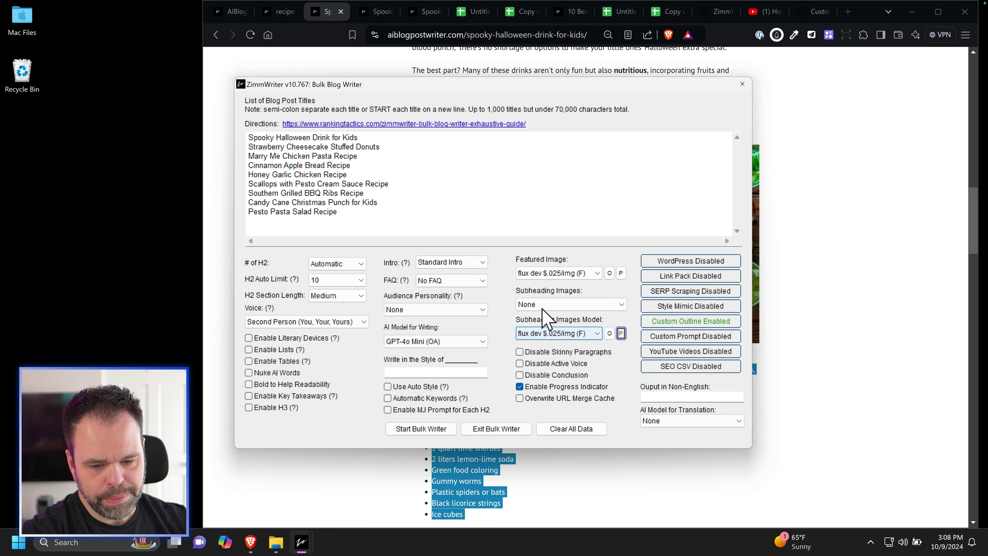
{"action": "left_click", "coordinate": [533, 301]}
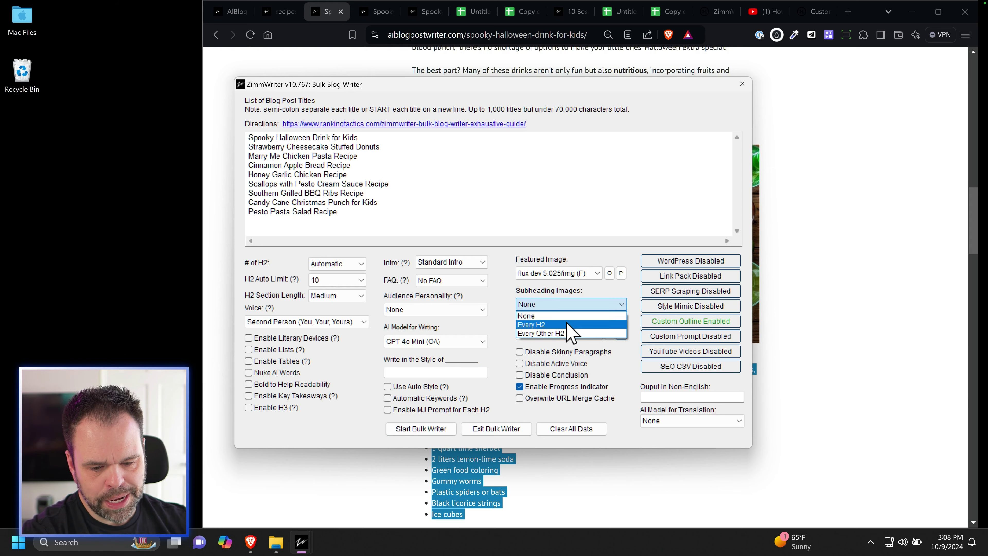
{"action": "left_click", "coordinate": [626, 319]}
- Open the custom outline settings and highlight the {img} variable on the Recipe line of the recipe 1 outline
{"action": "left_click", "coordinate": [655, 321]}
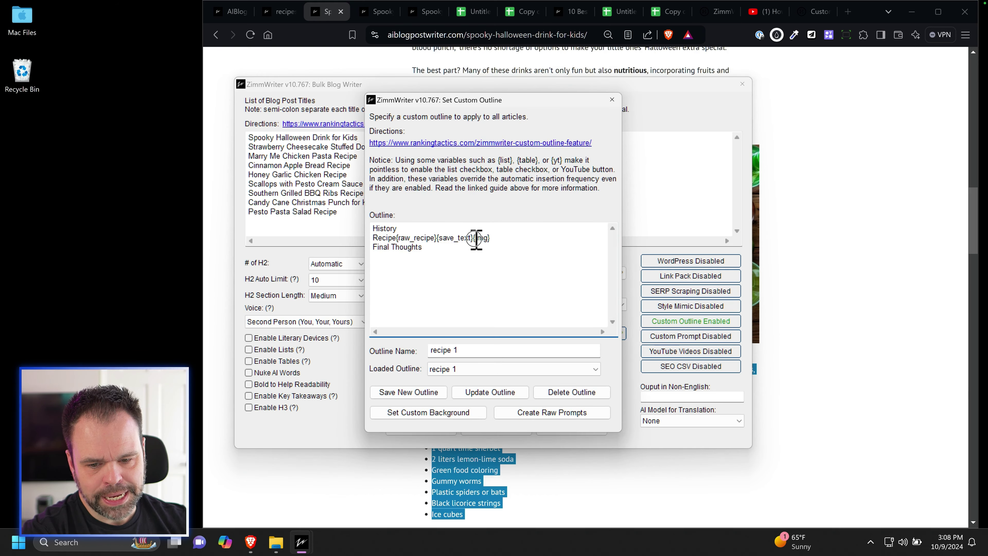
{"action": "left_click_drag", "start_coordinate": [476, 238], "coordinate": [505, 240]}
{"action": "left_click_drag", "start_coordinate": [373, 238], "coordinate": [473, 237]}
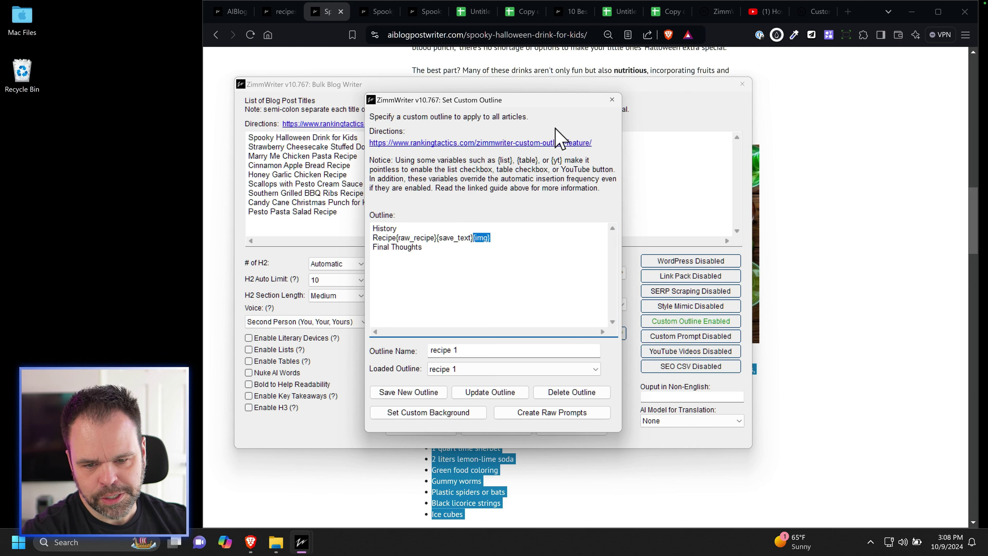
- Look up the {img} variable in the ZimmWriter Custom Outline Exhaustive Guide and close the guide
{"action": "left_click", "coordinate": [556, 142]}
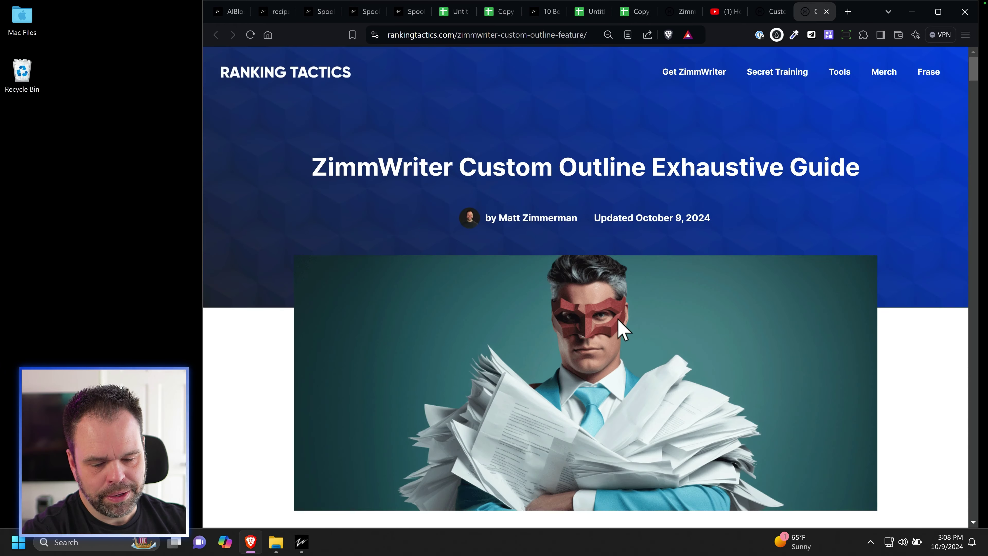
{"action": "scroll", "coordinate": [622, 327], "scroll_direction": "down", "scroll_amount": 15}
{"action": "scroll", "coordinate": [619, 334], "scroll_direction": "up", "scroll_amount": 1}
{"action": "scroll", "coordinate": [624, 319], "scroll_direction": "up", "scroll_amount": 4}
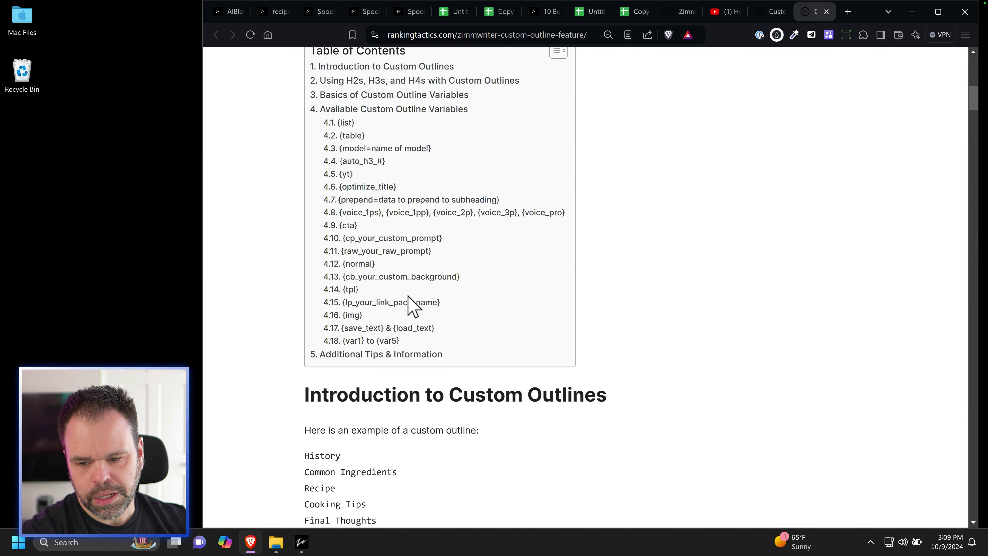
{"action": "left_click", "coordinate": [355, 315]}
{"action": "scroll", "coordinate": [490, 304], "scroll_direction": "up", "scroll_amount": 12}
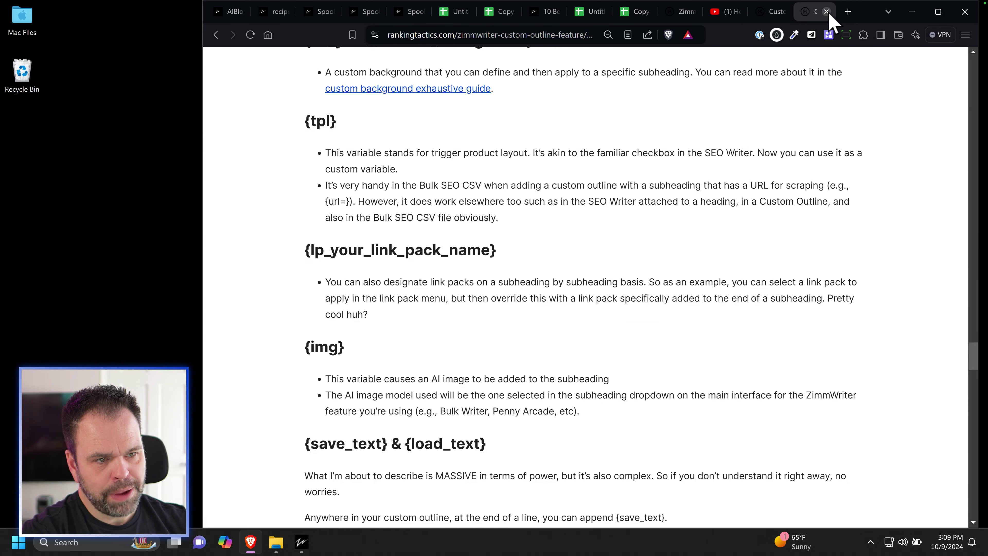
{"action": "left_click", "coordinate": [826, 11]}
- Bring back the Bulk Writer and open the featured image prompt settings, placing the dialog beside the main window
{"action": "mouse_move", "coordinate": [302, 542]}
{"action": "left_click", "coordinate": [366, 479]}
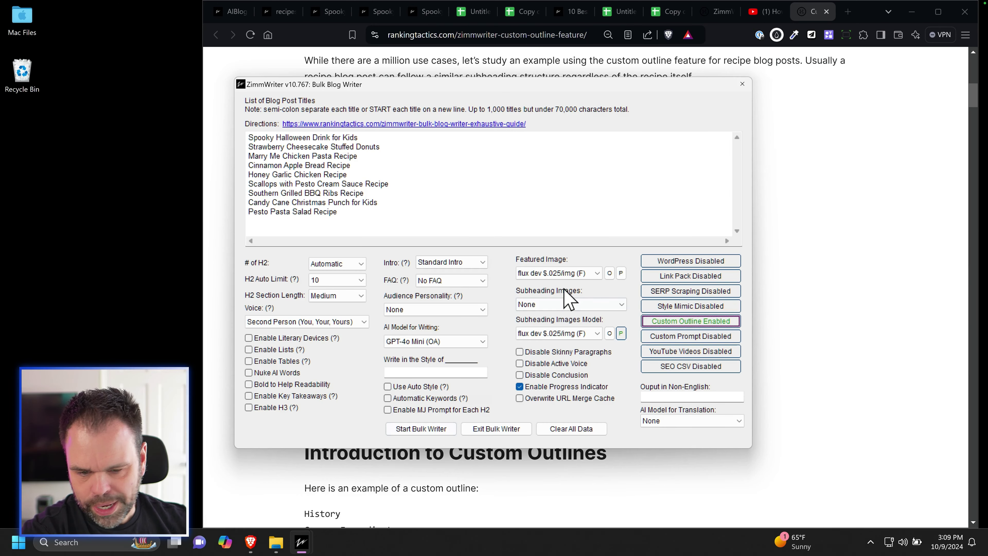
{"action": "left_click", "coordinate": [621, 273]}
{"action": "left_click_drag", "start_coordinate": [575, 108], "coordinate": [208, 42]}
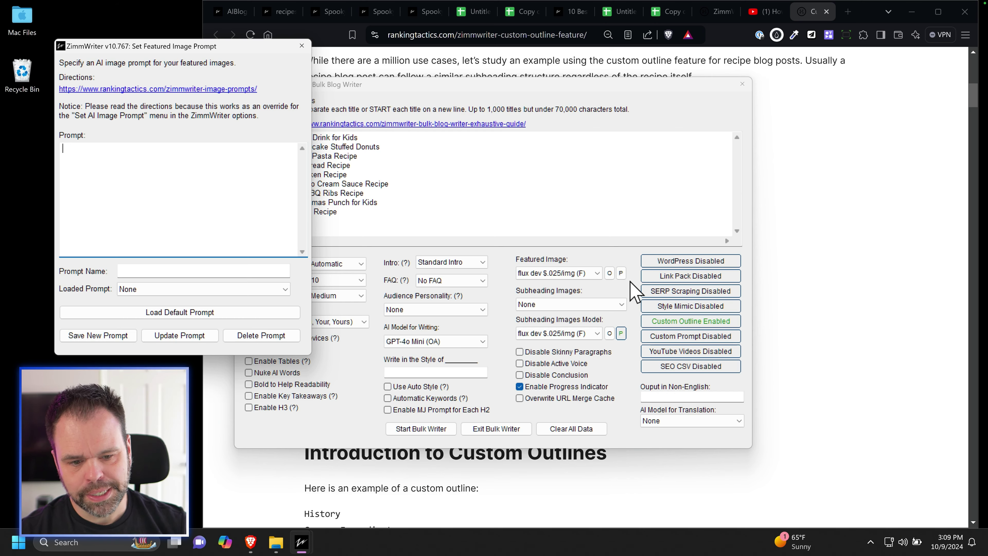
- Review the featured image and the Recipe section of the Spooky Halloween Drink for Kids article
{"action": "left_click", "coordinate": [761, 260]}
{"action": "scroll", "coordinate": [655, 360], "scroll_direction": "up", "scroll_amount": 10}
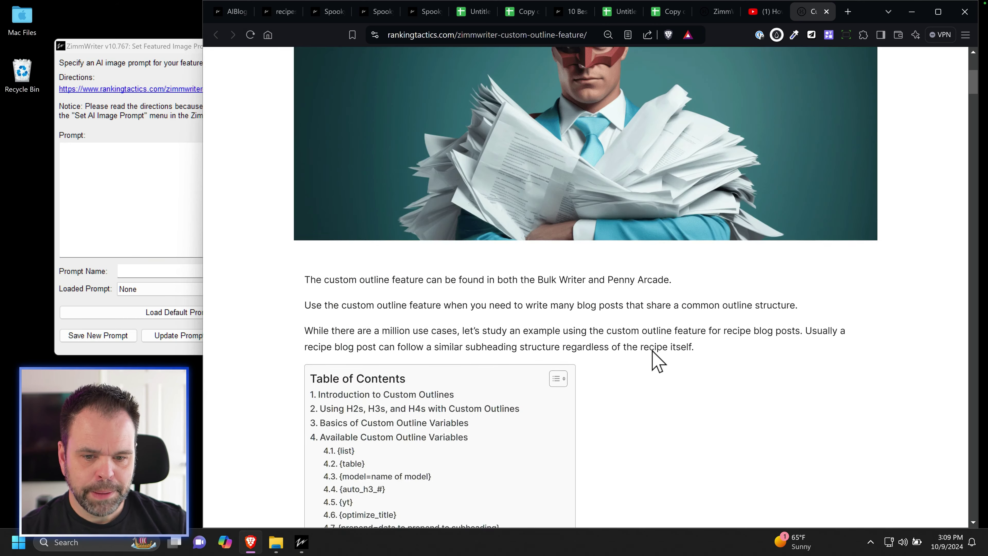
{"action": "left_click", "coordinate": [323, 13]}
{"action": "scroll", "coordinate": [559, 290], "scroll_direction": "up", "scroll_amount": 12}
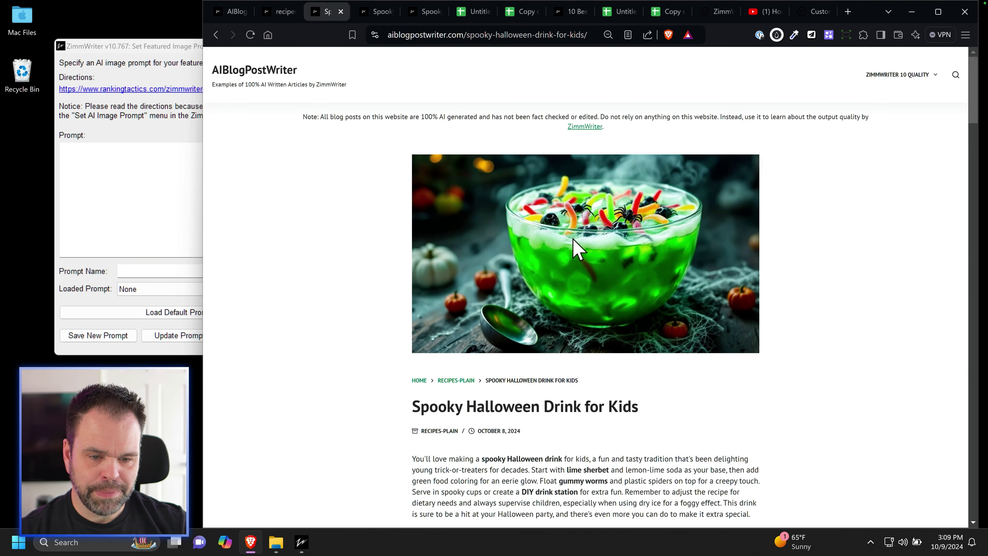
{"action": "scroll", "coordinate": [573, 284], "scroll_direction": "down", "scroll_amount": 15}
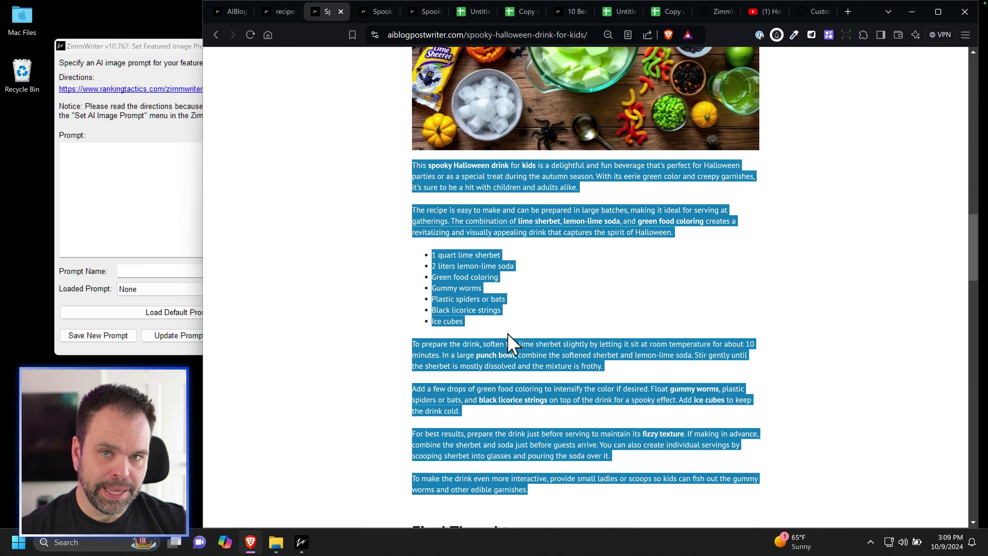
- Load the saved recipe prompt as the featured image prompt and reposition its dialog
{"action": "left_click", "coordinate": [194, 238]}
{"action": "left_click", "coordinate": [152, 289]}
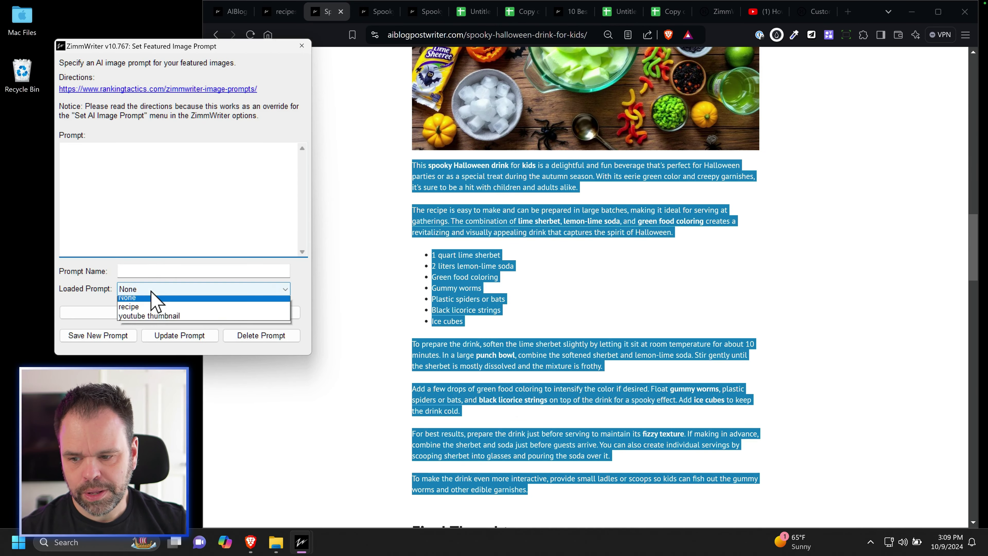
{"action": "left_click", "coordinate": [155, 307]}
{"action": "left_click_drag", "start_coordinate": [195, 46], "coordinate": [248, 21]}
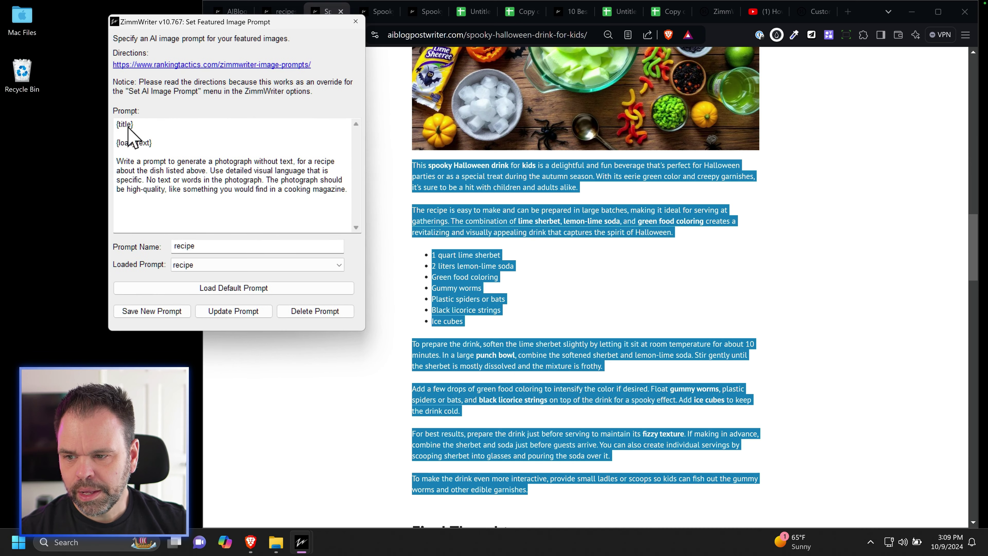
- Highlight {title} and {load_text} in the featured image prompt while viewing the article's Recipe section
{"action": "left_click_drag", "start_coordinate": [137, 124], "coordinate": [101, 116]}
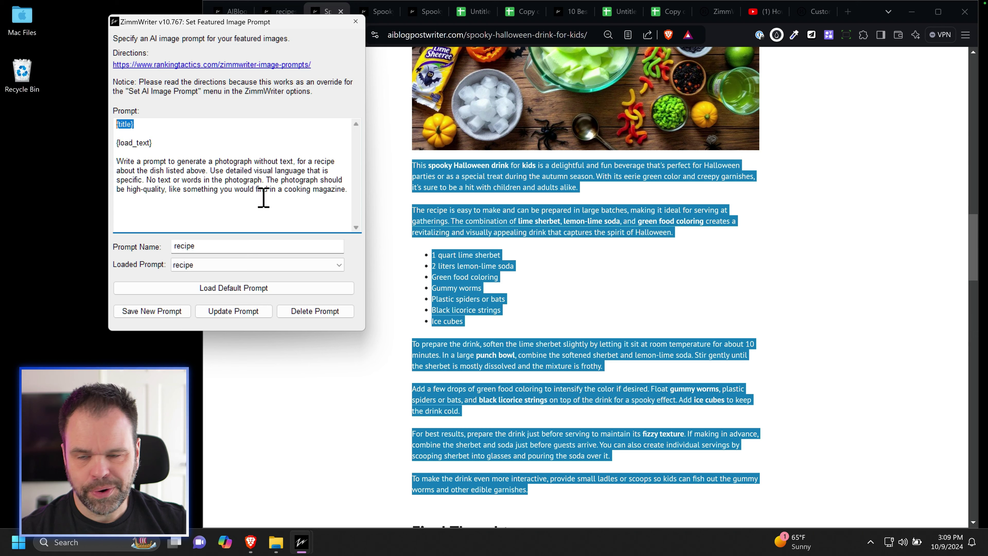
{"action": "scroll", "coordinate": [635, 319], "scroll_direction": "up", "scroll_amount": 5}
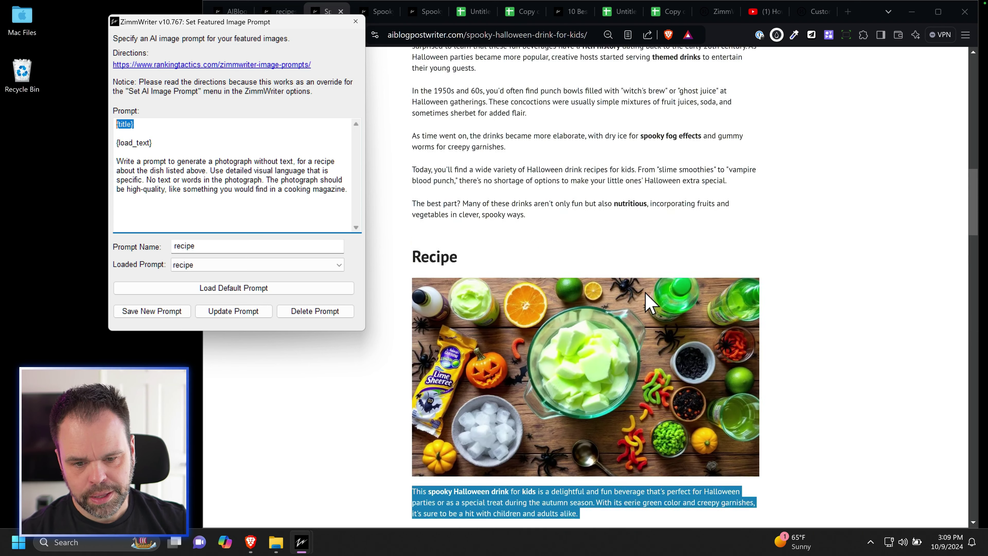
{"action": "scroll", "coordinate": [635, 320], "scroll_direction": "down", "scroll_amount": 6}
{"action": "left_click", "coordinate": [149, 125]}
{"action": "left_click_drag", "start_coordinate": [149, 124], "coordinate": [112, 143]}
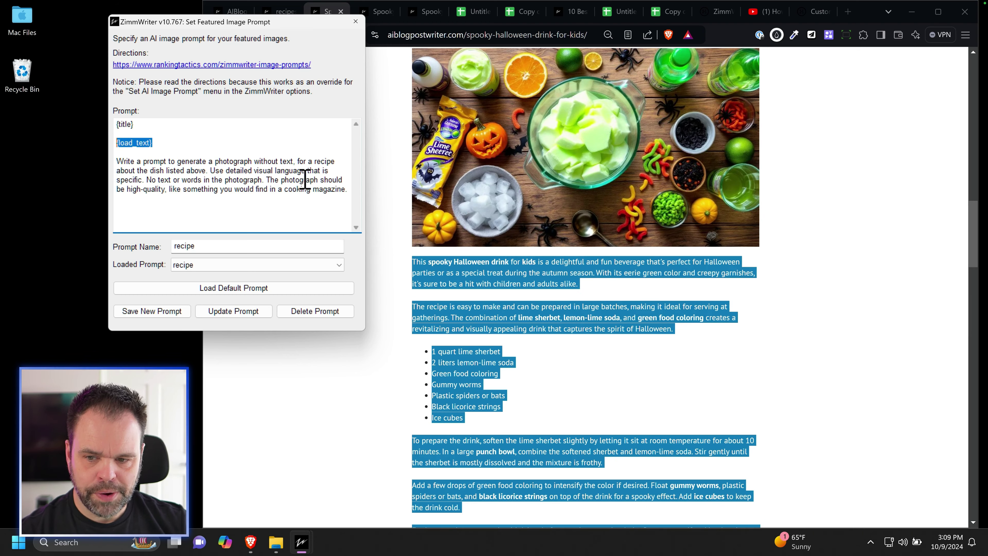
- Compare the prompt's {load_text} variable with the article's Recipe image and saved recipe text
{"action": "scroll", "coordinate": [629, 320], "scroll_direction": "up", "scroll_amount": 6}
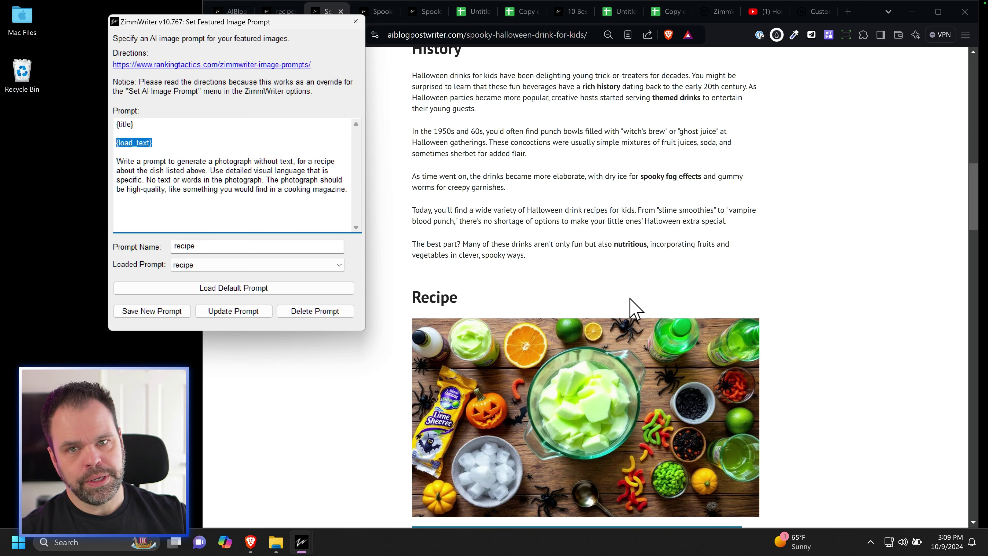
{"action": "scroll", "coordinate": [611, 315], "scroll_direction": "down", "scroll_amount": 6}
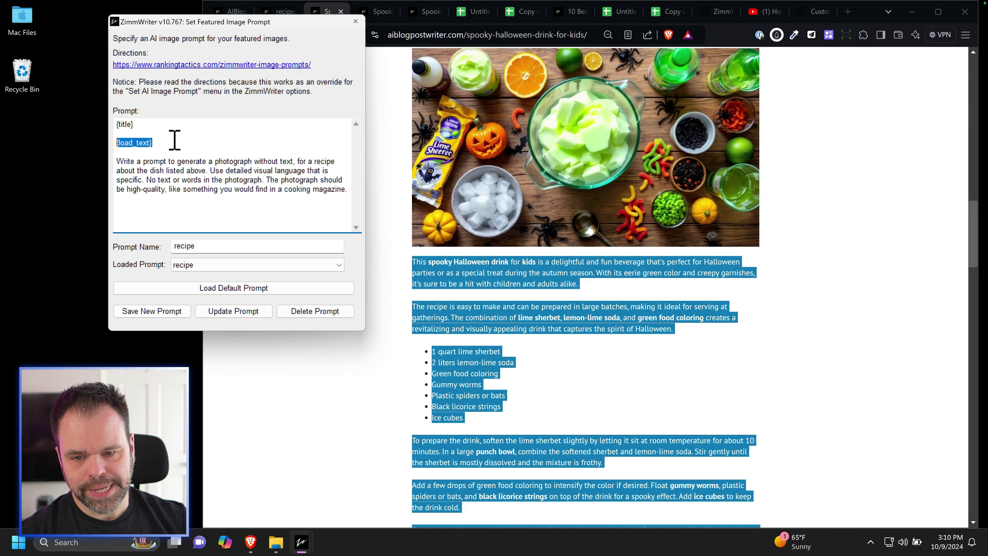
{"action": "left_click", "coordinate": [162, 142]}
{"action": "left_click_drag", "start_coordinate": [162, 142], "coordinate": [118, 143]}
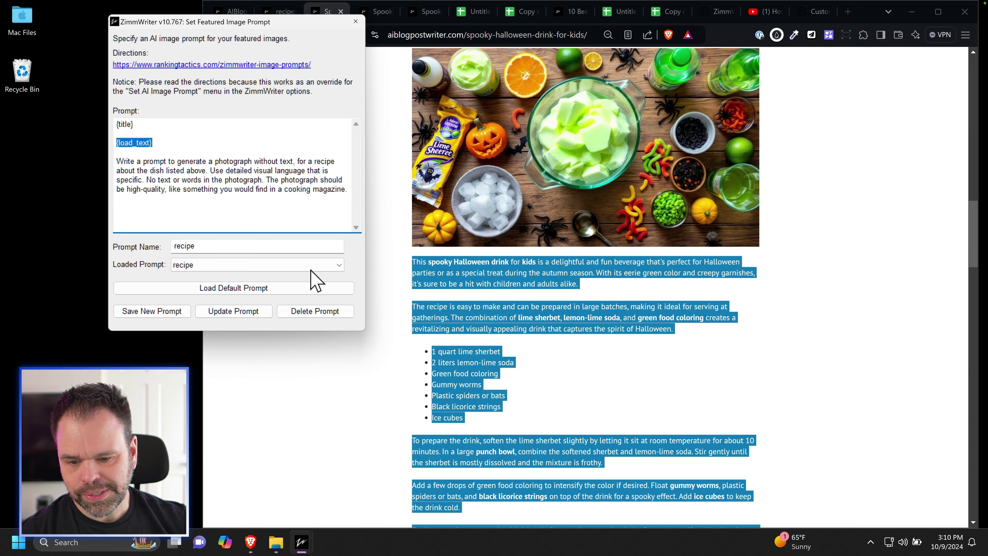
{"action": "scroll", "coordinate": [484, 137], "scroll_direction": "up", "scroll_amount": 3}
{"action": "scroll", "coordinate": [484, 234], "scroll_direction": "down", "scroll_amount": 6}
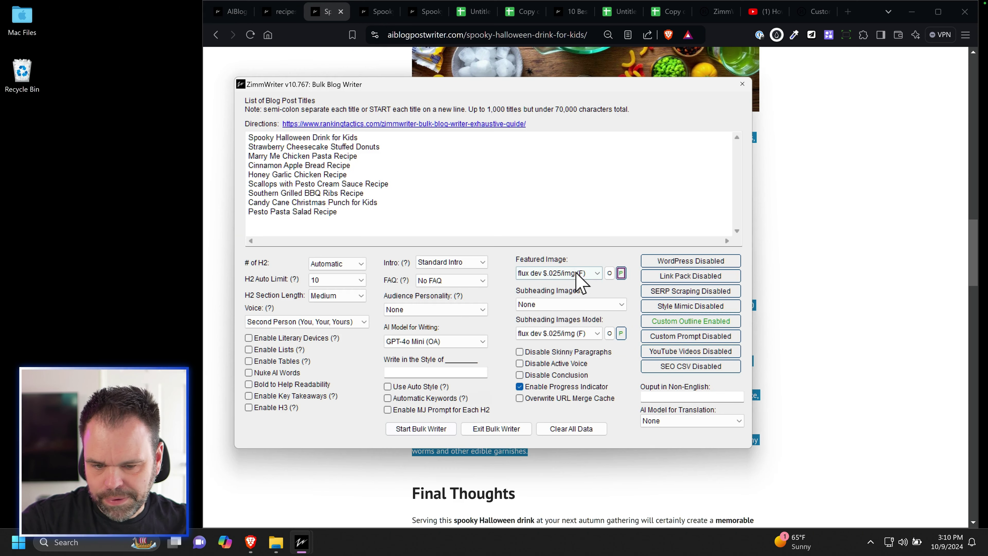
- Close the featured image prompt, disable the conclusion and enable Style Mimic for the bulk articles
{"action": "left_click", "coordinate": [355, 21]}
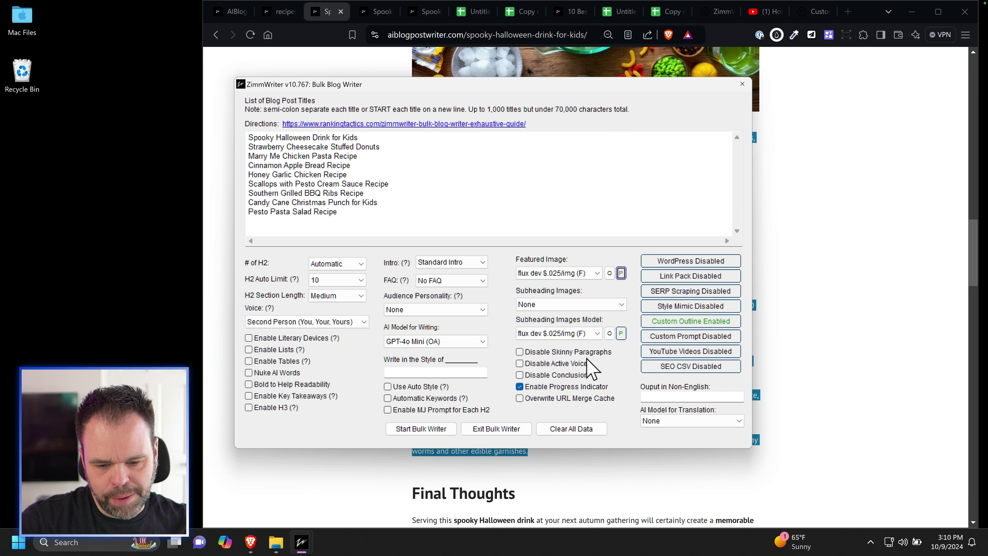
{"action": "left_click", "coordinate": [559, 375]}
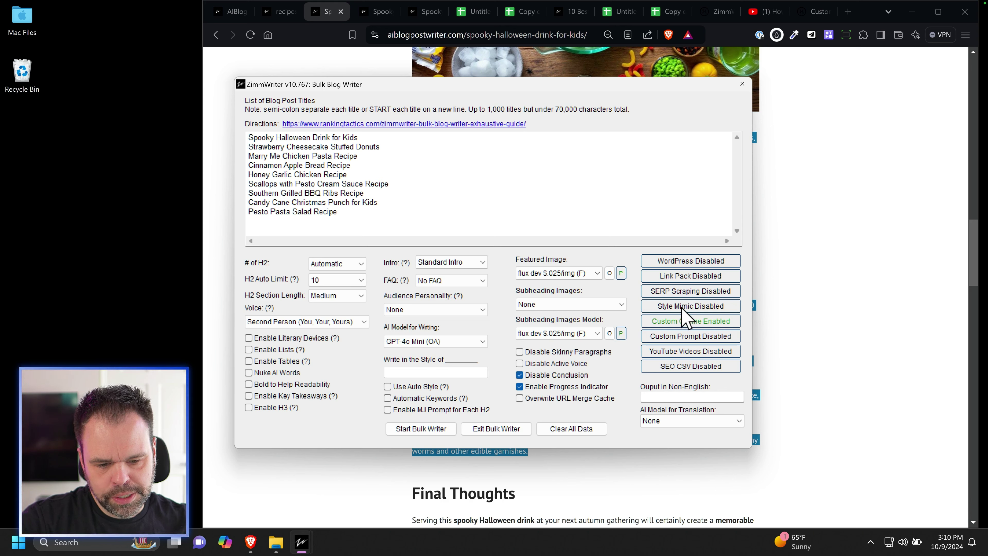
{"action": "left_click", "coordinate": [689, 306]}
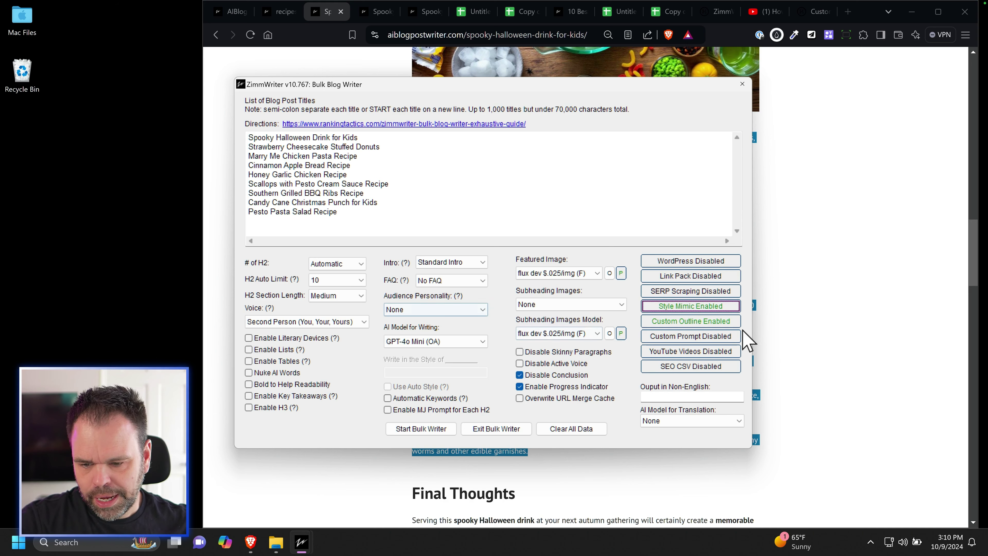
- Enable literary devices, bold to help readability and key takeaways, and set the writing model to Claude-3.5 Sonnet (ANT)
{"action": "left_click", "coordinate": [278, 338]}
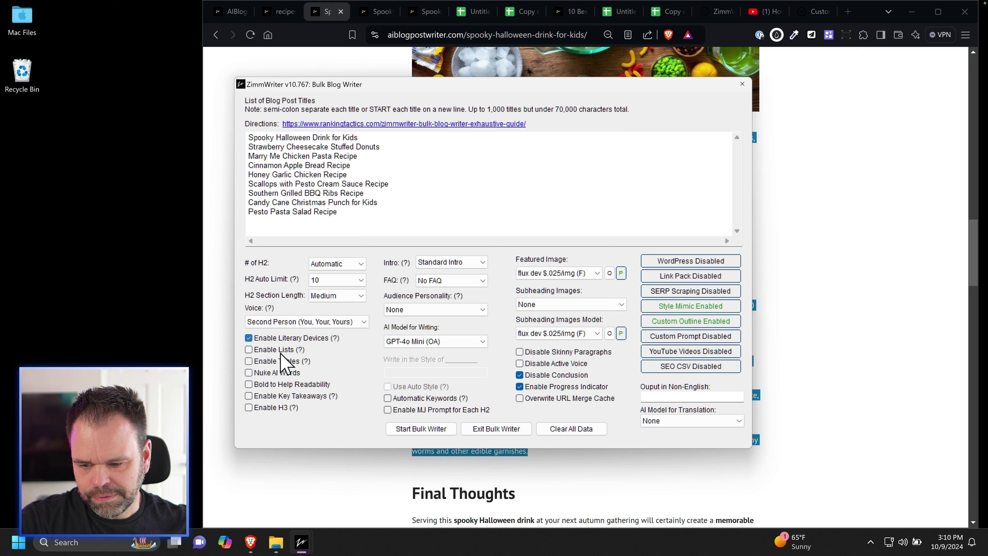
{"action": "left_click", "coordinate": [290, 384]}
{"action": "left_click", "coordinate": [297, 395]}
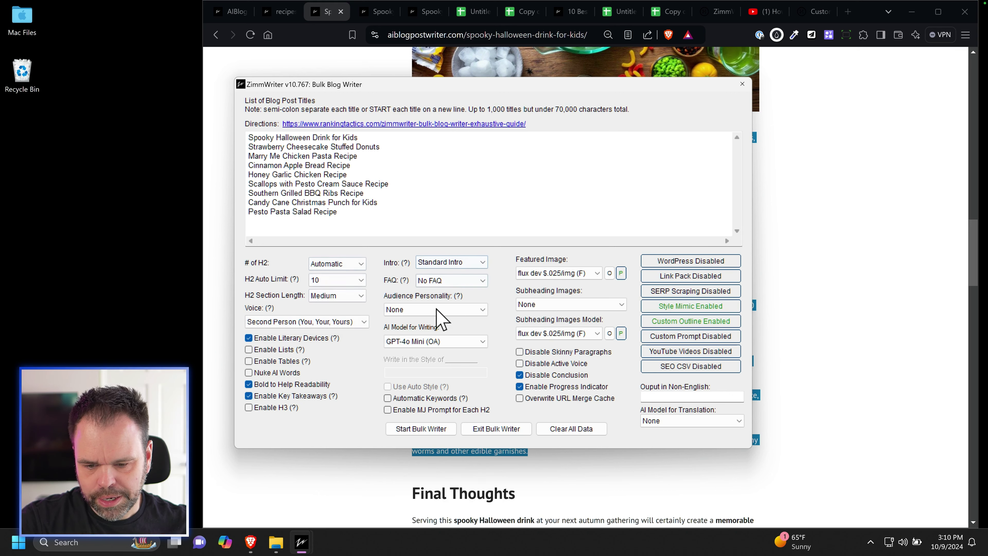
{"action": "left_click", "coordinate": [439, 342]}
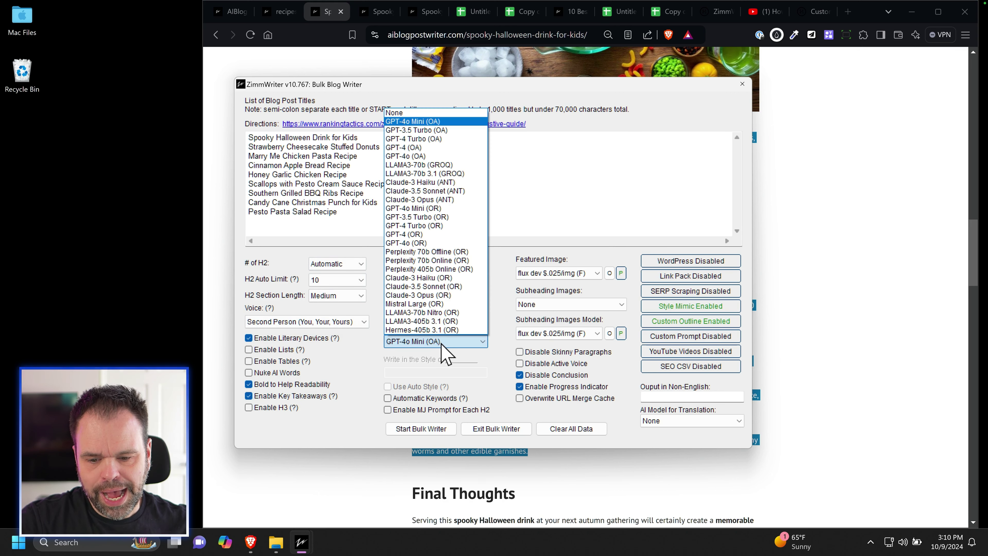
{"action": "left_click", "coordinate": [440, 190]}
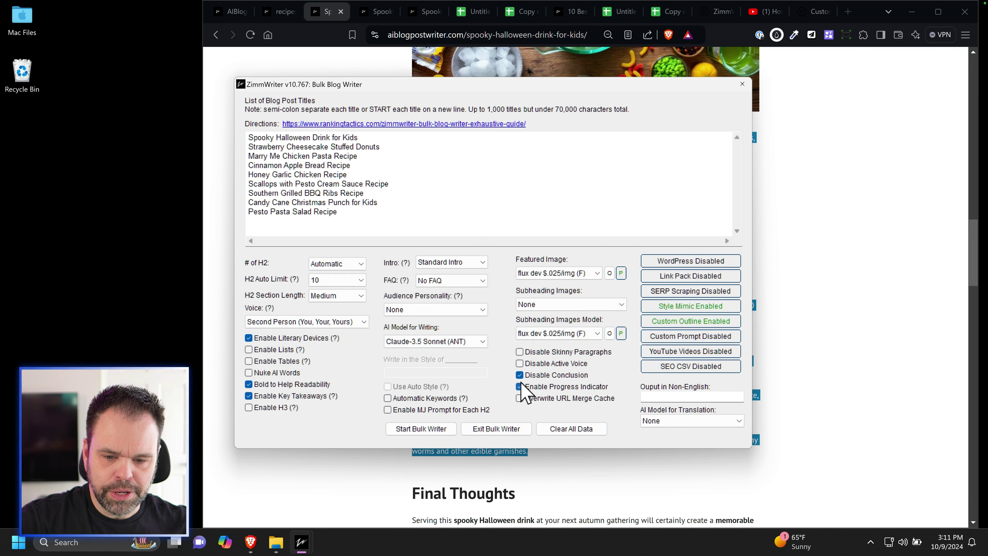
- Highlight the Halloween article's recipe text, bring back the Bulk Writer and reposition its window over the article
{"action": "left_click_drag", "start_coordinate": [424, 505], "coordinate": [408, 481]}
{"action": "left_click_drag", "start_coordinate": [412, 123], "coordinate": [635, 451]}
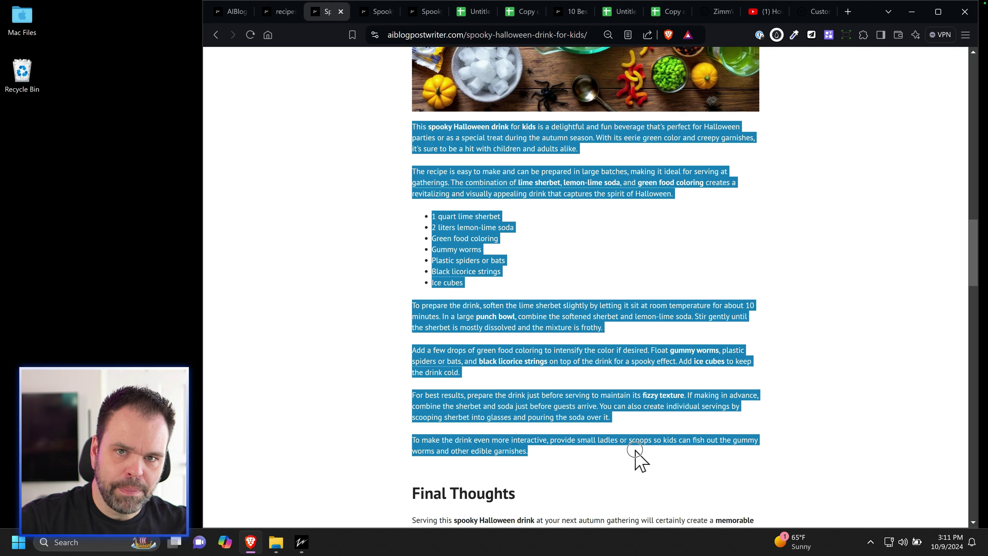
{"action": "mouse_move", "coordinate": [317, 544]}
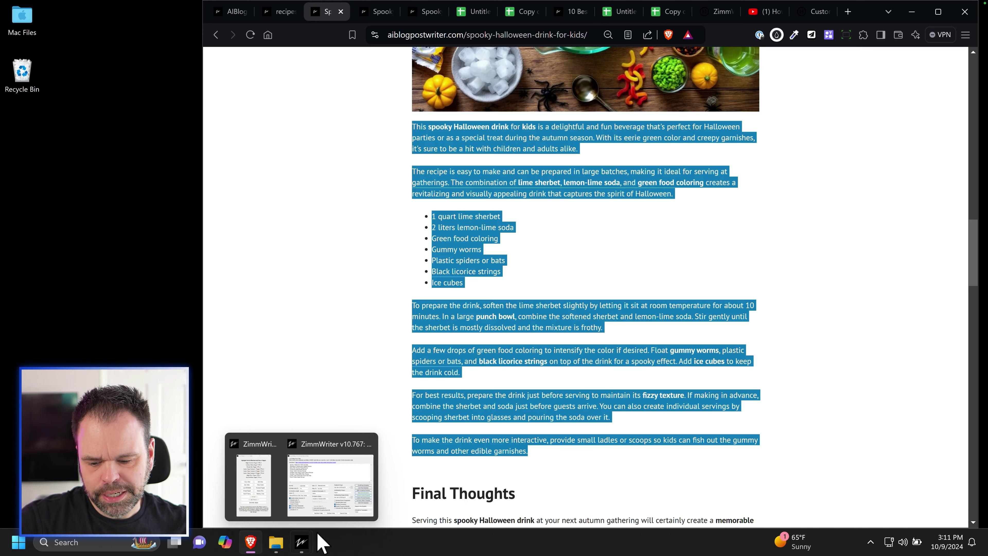
{"action": "left_click", "coordinate": [346, 475]}
{"action": "left_click_drag", "start_coordinate": [575, 97], "coordinate": [513, 95]}
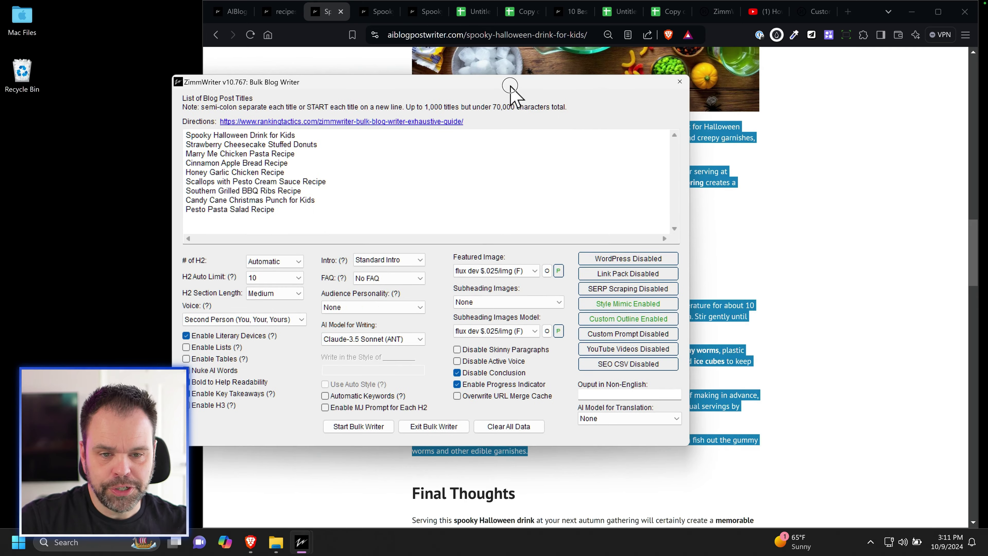
{"action": "left_click", "coordinate": [668, 254]}
{"action": "left_click", "coordinate": [188, 116]}
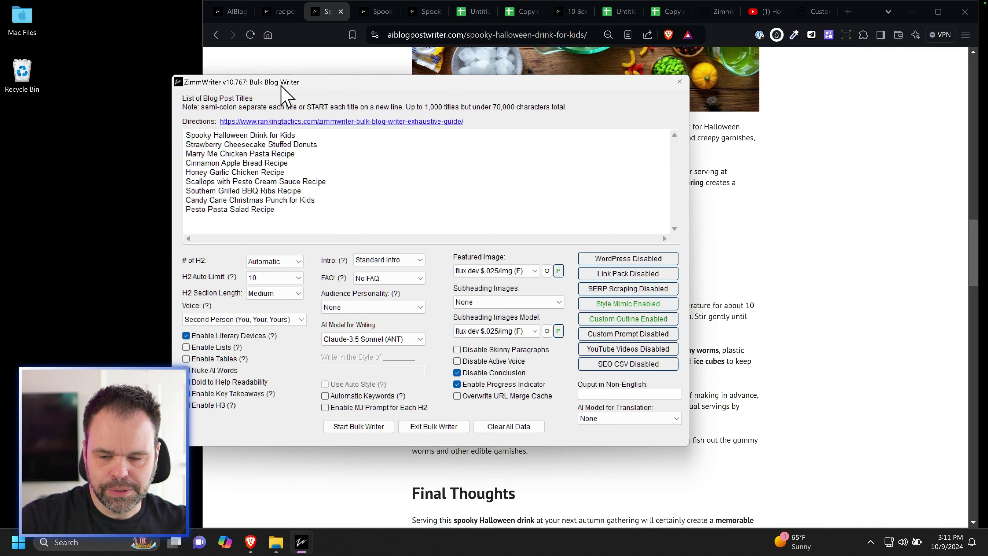
{"action": "left_click_drag", "start_coordinate": [281, 82], "coordinate": [339, 77]}
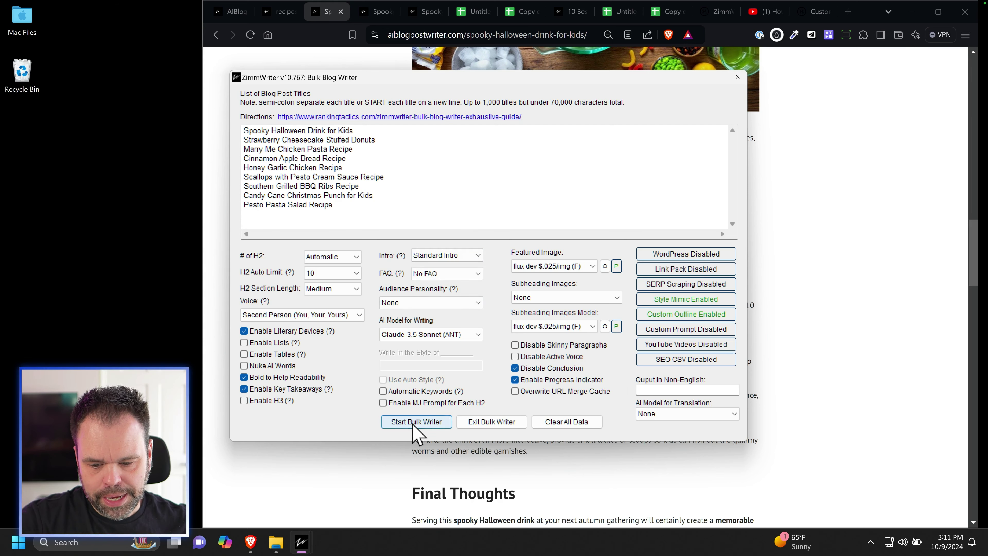
- Examine the featured image, Recipe image, ingredient list and FAQ of the Candy Cane Christmas Punch for Kids article
{"action": "left_click", "coordinate": [829, 210]}
{"action": "scroll", "coordinate": [556, 247], "scroll_direction": "up", "scroll_amount": 10}
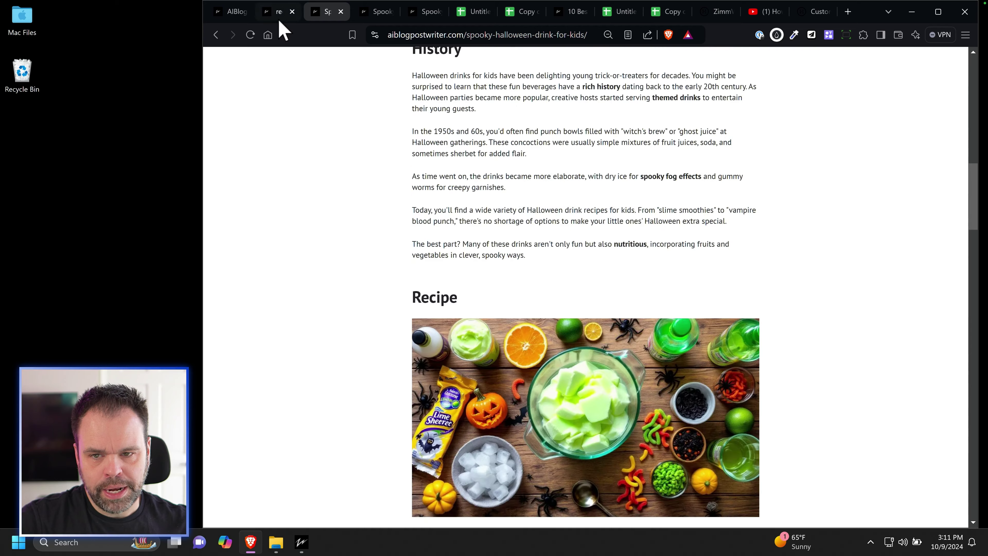
{"action": "left_click", "coordinate": [278, 12]}
{"action": "scroll", "coordinate": [522, 297], "scroll_direction": "up", "scroll_amount": 10}
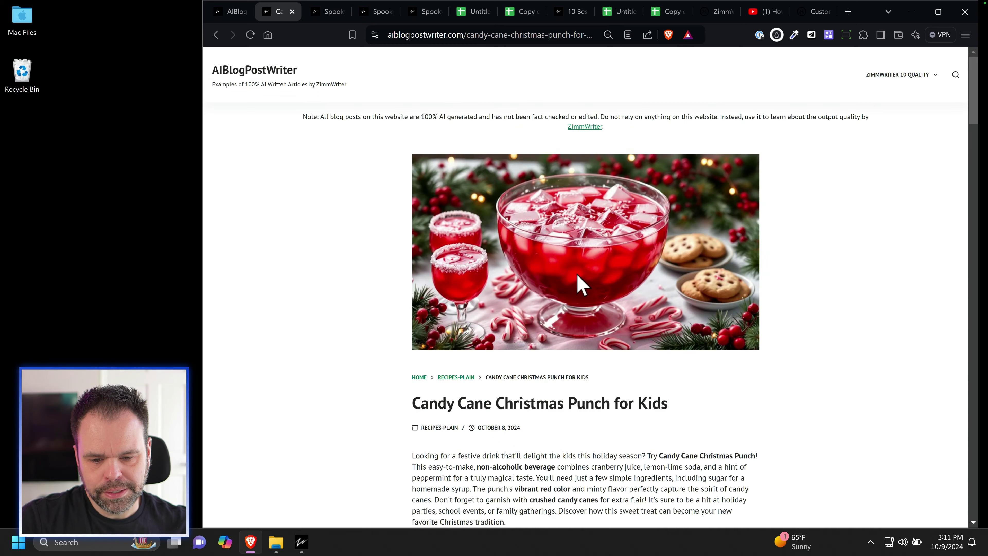
{"action": "scroll", "coordinate": [575, 300], "scroll_direction": "down", "scroll_amount": 12}
{"action": "scroll", "coordinate": [588, 303], "scroll_direction": "down", "scroll_amount": 8}
{"action": "scroll", "coordinate": [590, 308], "scroll_direction": "down", "scroll_amount": 3}
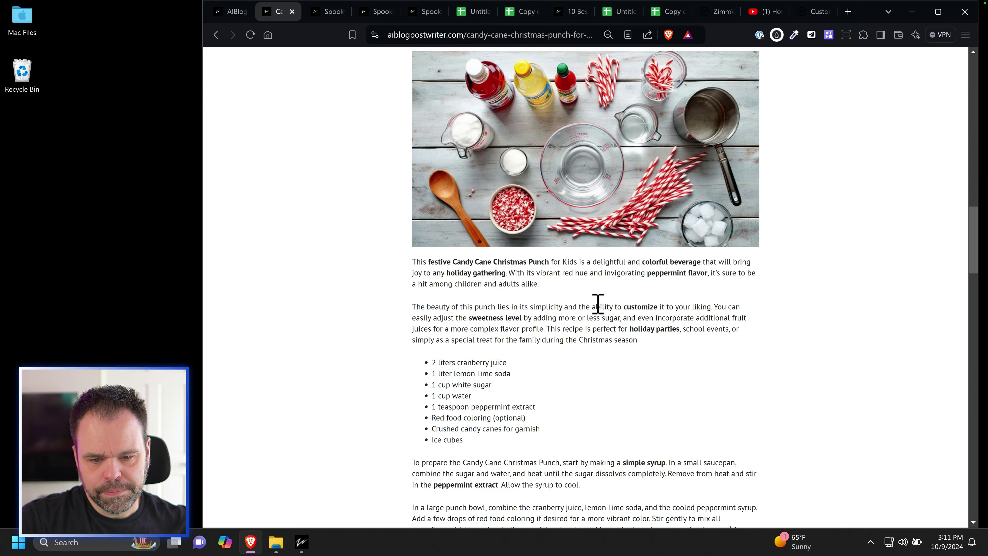
{"action": "scroll", "coordinate": [594, 306], "scroll_direction": "up", "scroll_amount": 3}
{"action": "scroll", "coordinate": [657, 346], "scroll_direction": "down", "scroll_amount": 12}
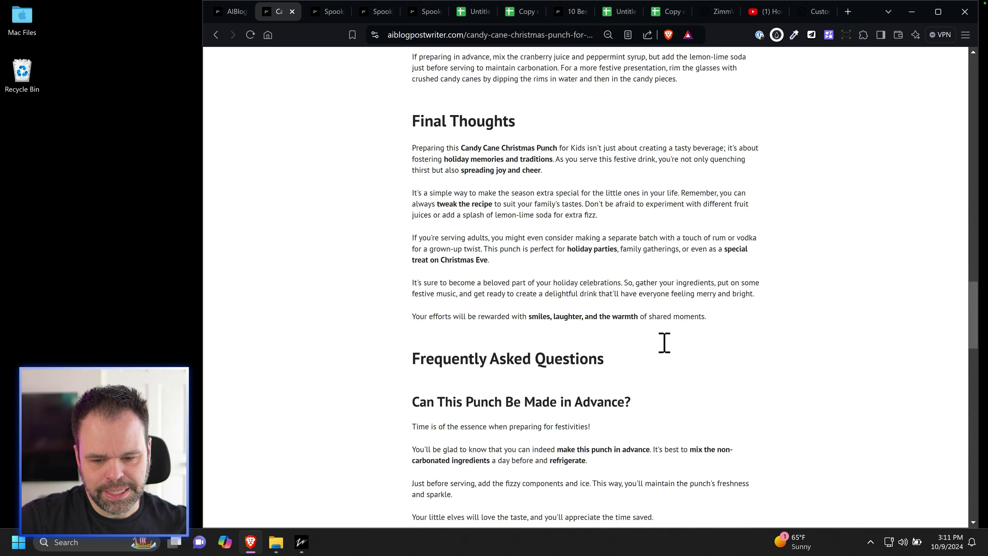
- Return to the start of the Christmas punch article and open the AIBlogPostWriter home page
{"action": "key", "text": "Home"}
{"action": "left_click", "coordinate": [247, 12]}
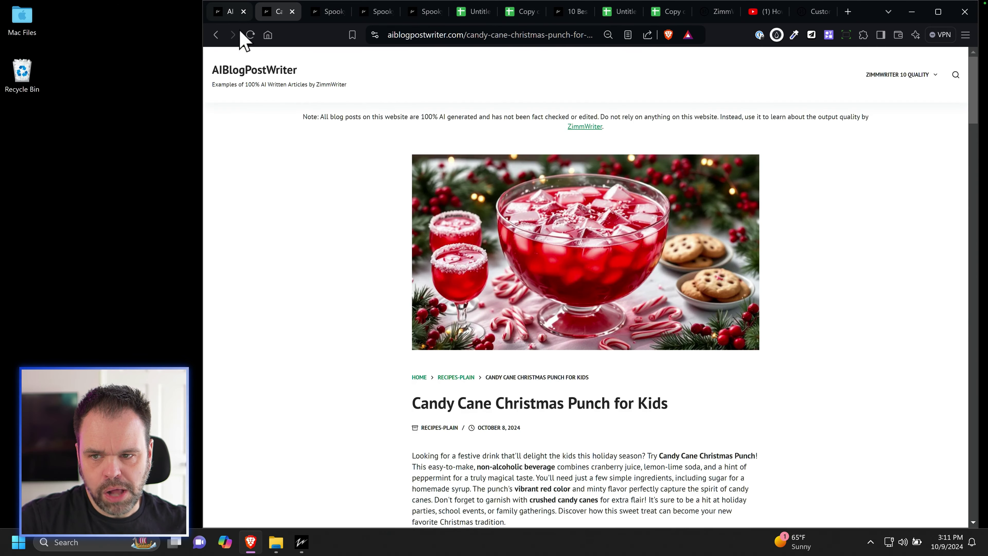
{"action": "key", "text": "Home"}
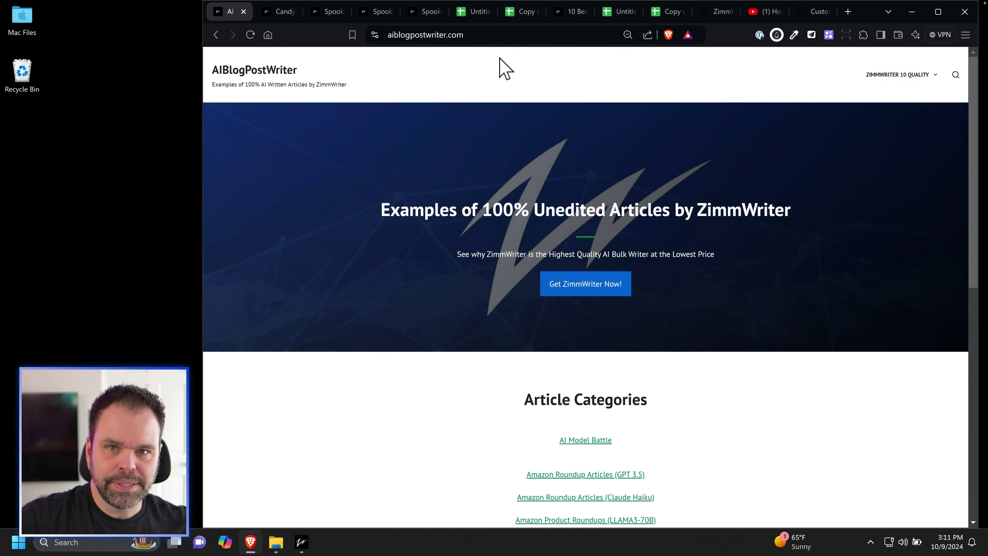
- Find the Tasty Recipes (Plain) category on the home page and examine the Honey Garlic Chicken article's Recipe image and ingredient list
{"action": "scroll", "coordinate": [546, 220], "scroll_direction": "down", "scroll_amount": 10}
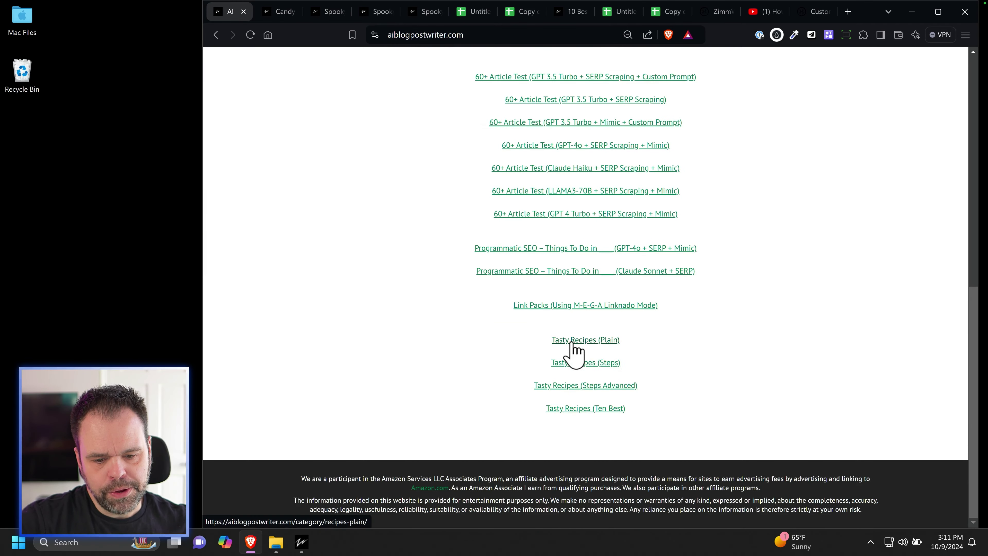
{"action": "left_click", "coordinate": [601, 343]}
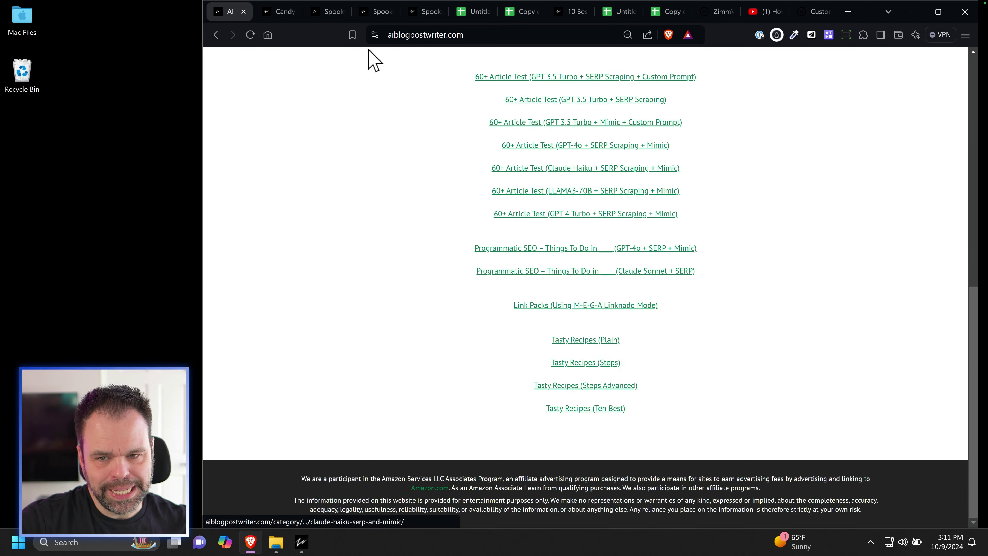
{"action": "scroll", "coordinate": [575, 284], "scroll_direction": "down", "scroll_amount": 5}
{"action": "scroll", "coordinate": [580, 296], "scroll_direction": "down", "scroll_amount": 12}
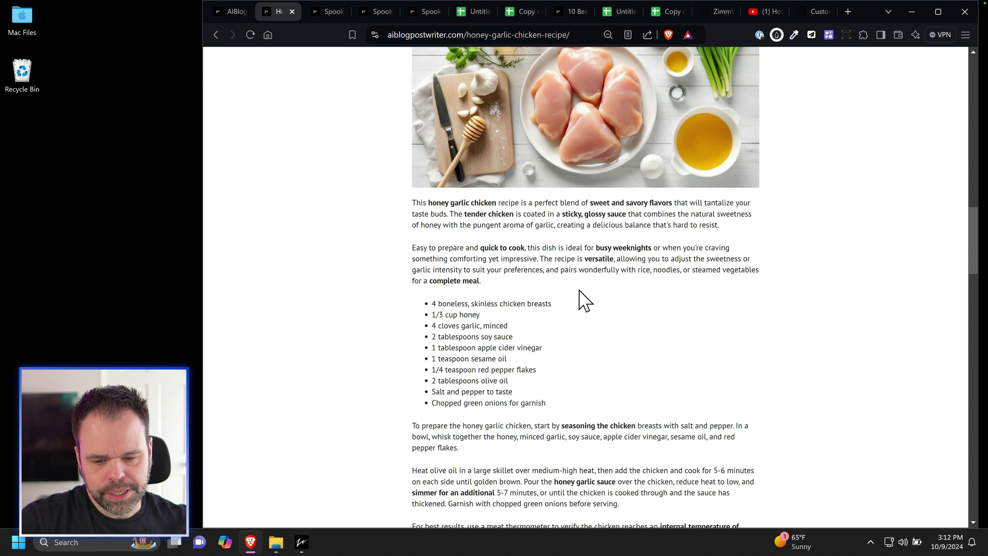
{"action": "scroll", "coordinate": [582, 178], "scroll_direction": "up", "scroll_amount": 3}
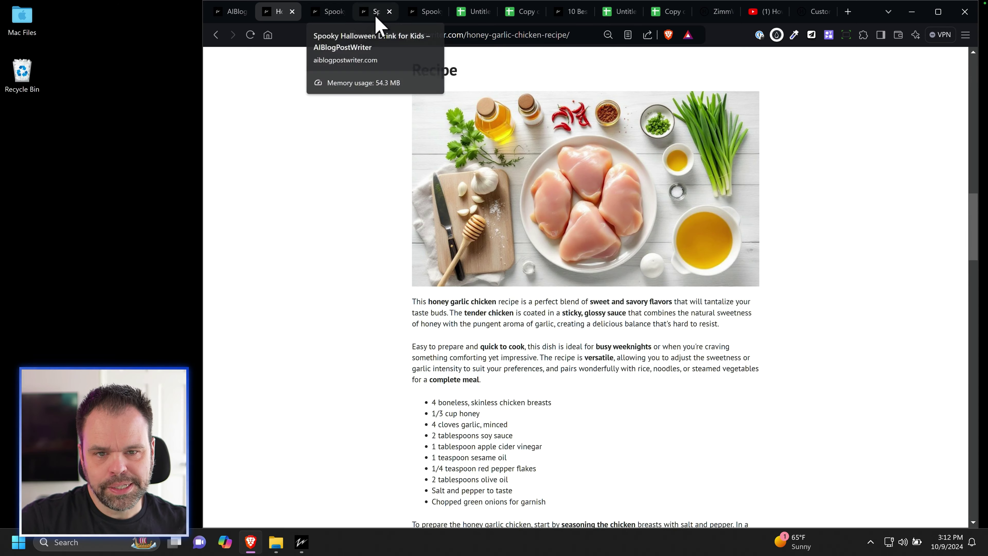
- View the Recipes-Steps-Advanced Halloween drink article, and examine the recipe and illustrated cooking steps in the Recipes-Steps version
{"action": "left_click", "coordinate": [423, 11]}
{"action": "scroll", "coordinate": [402, 233], "scroll_direction": "up", "scroll_amount": 5}
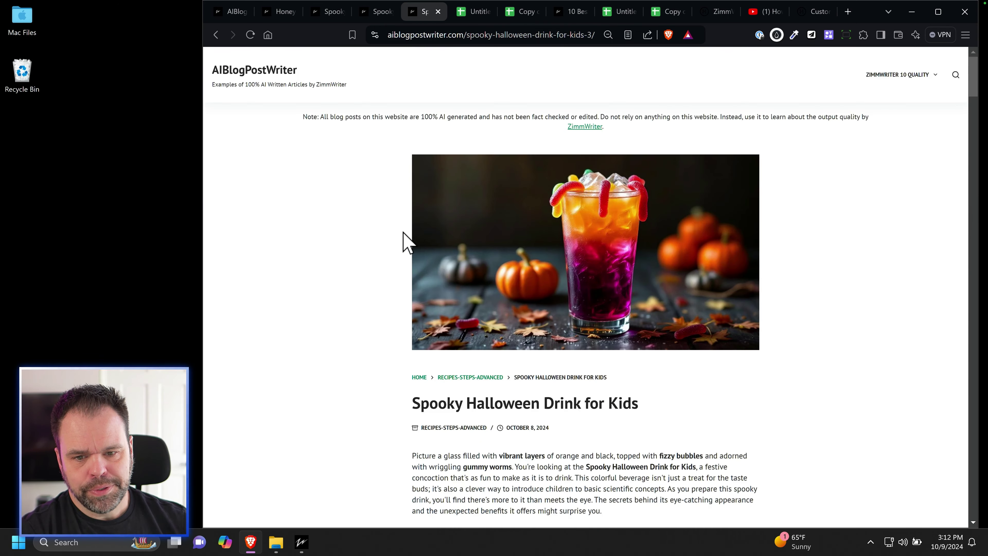
{"action": "left_click", "coordinate": [376, 13]}
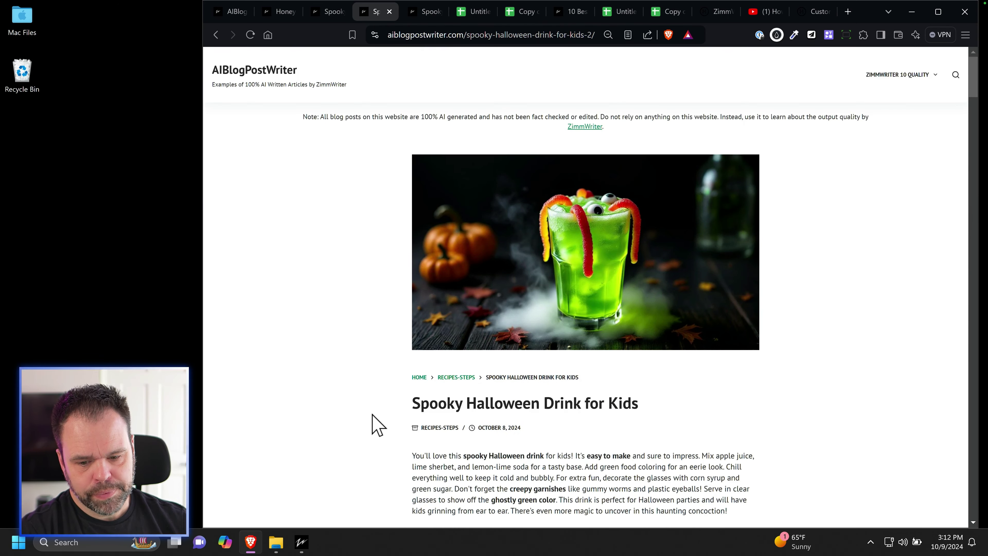
{"action": "scroll", "coordinate": [375, 423], "scroll_direction": "down", "scroll_amount": 5}
{"action": "scroll", "coordinate": [544, 365], "scroll_direction": "down", "scroll_amount": 15}
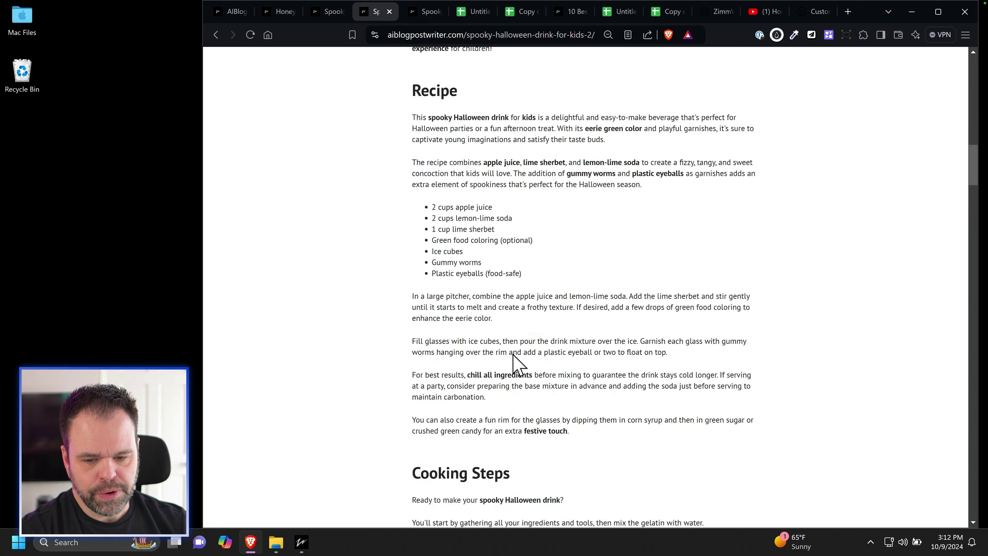
{"action": "scroll", "coordinate": [484, 228], "scroll_direction": "down", "scroll_amount": 10}
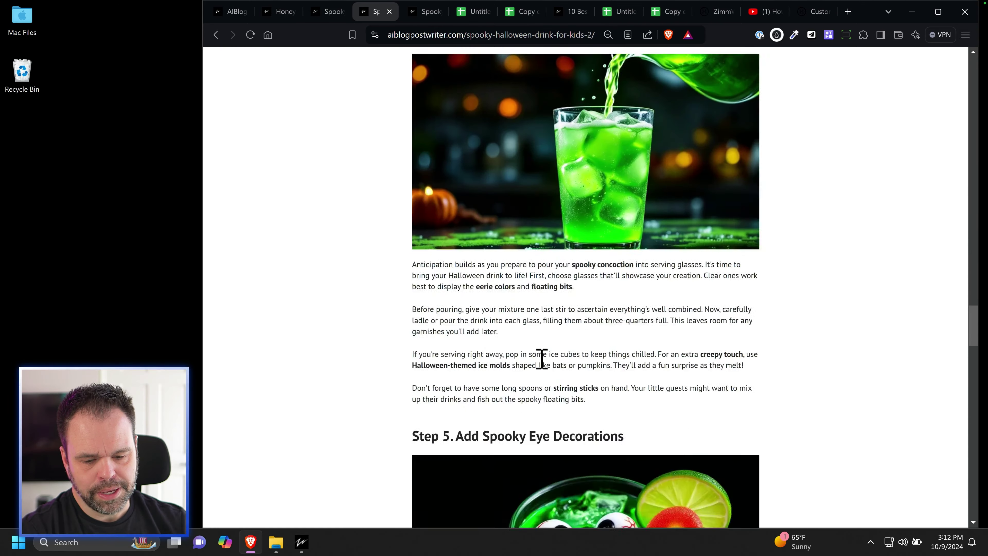
{"action": "scroll", "coordinate": [540, 359], "scroll_direction": "up", "scroll_amount": 20}
- Check the Tasty Recipes categories on the home page and return to the Recipes-Steps Halloween article's table of contents
{"action": "left_click", "coordinate": [229, 12]}
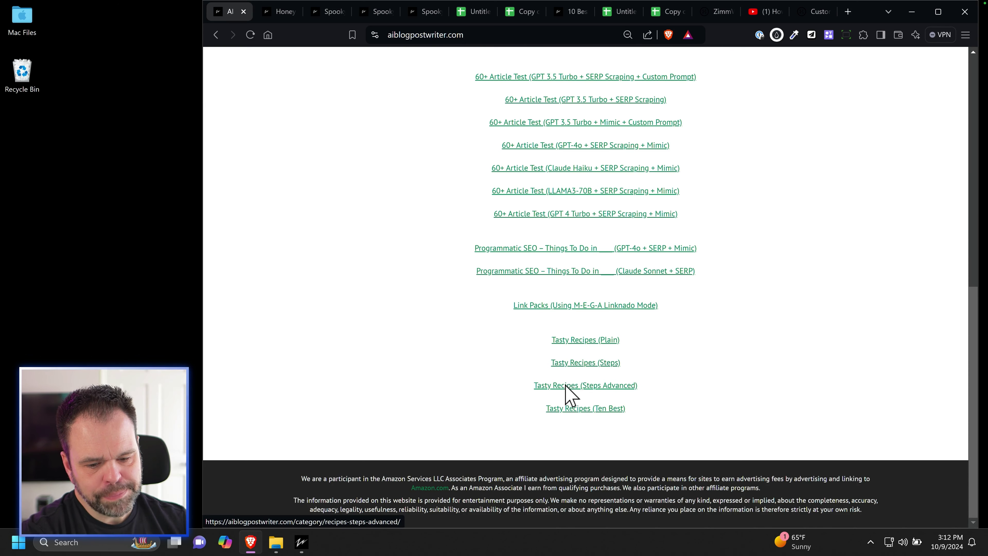
{"action": "left_click", "coordinate": [320, 12]}
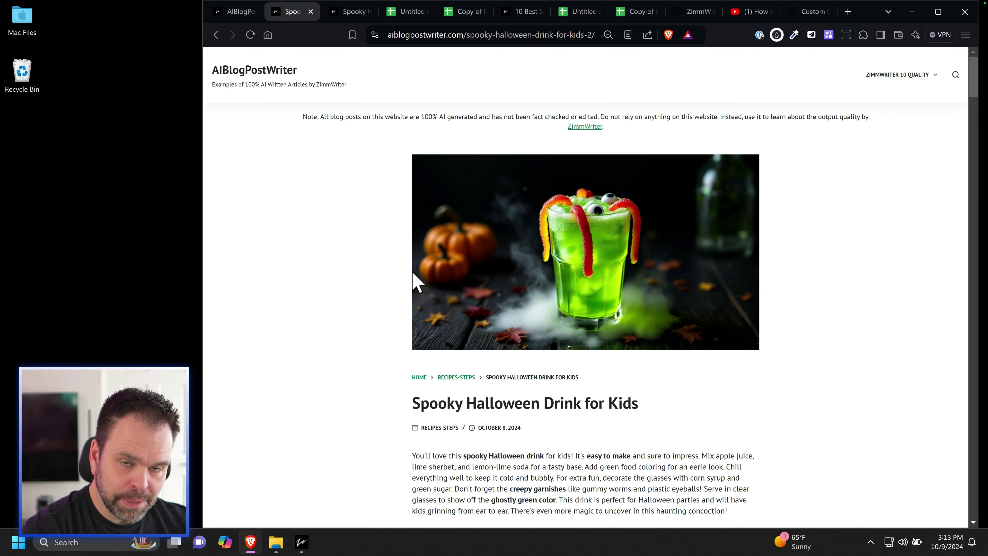
{"action": "scroll", "coordinate": [414, 280], "scroll_direction": "down", "scroll_amount": 3}
- Bring back the Bulk Writer and load the "recipe 2" outline in the custom outline settings
{"action": "mouse_move", "coordinate": [304, 544]}
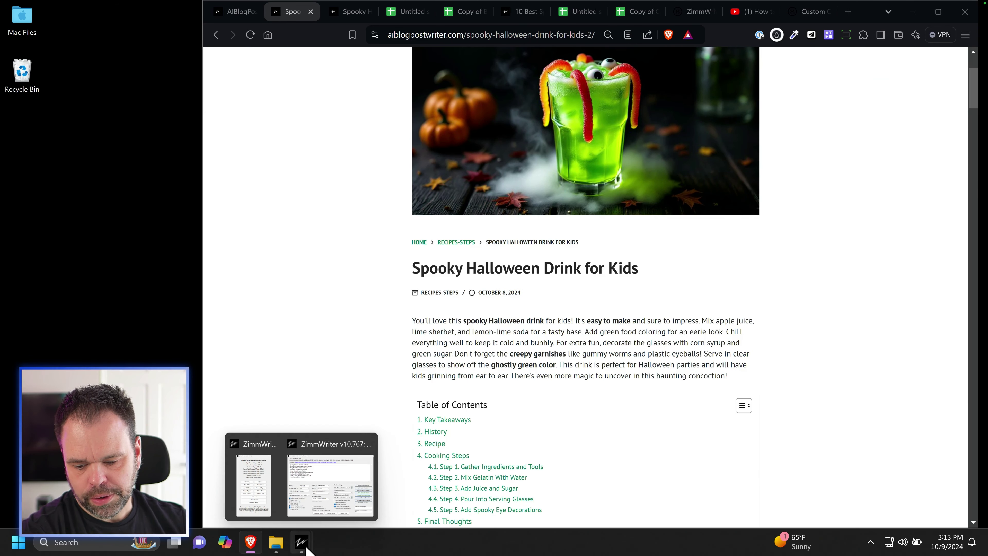
{"action": "left_click", "coordinate": [338, 491]}
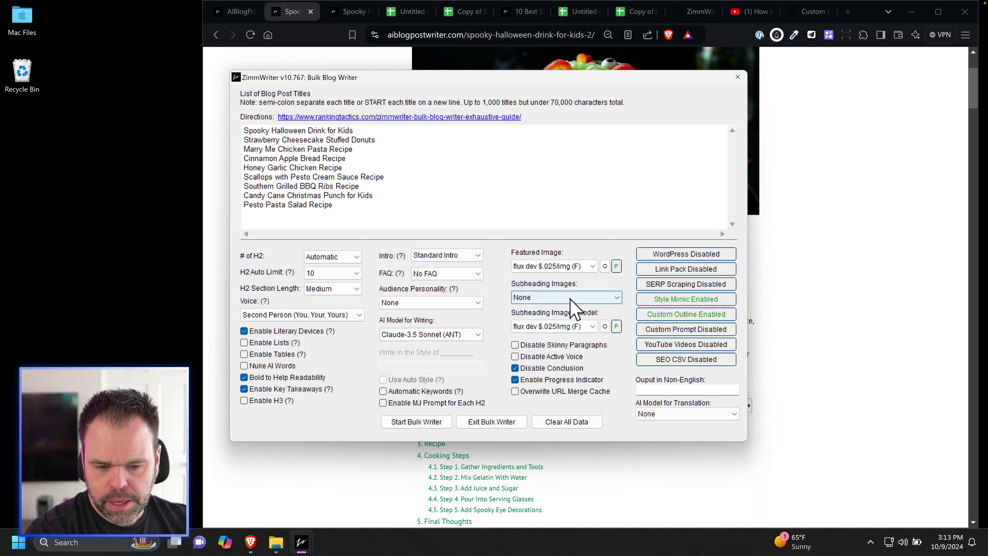
{"action": "left_click", "coordinate": [682, 320]}
{"action": "left_click", "coordinate": [469, 374]}
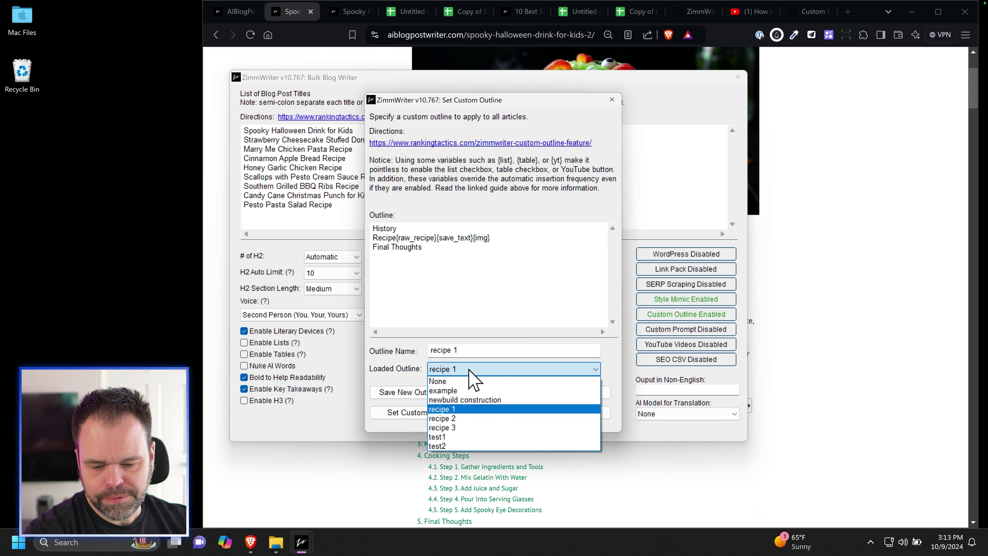
{"action": "left_click", "coordinate": [452, 419]}
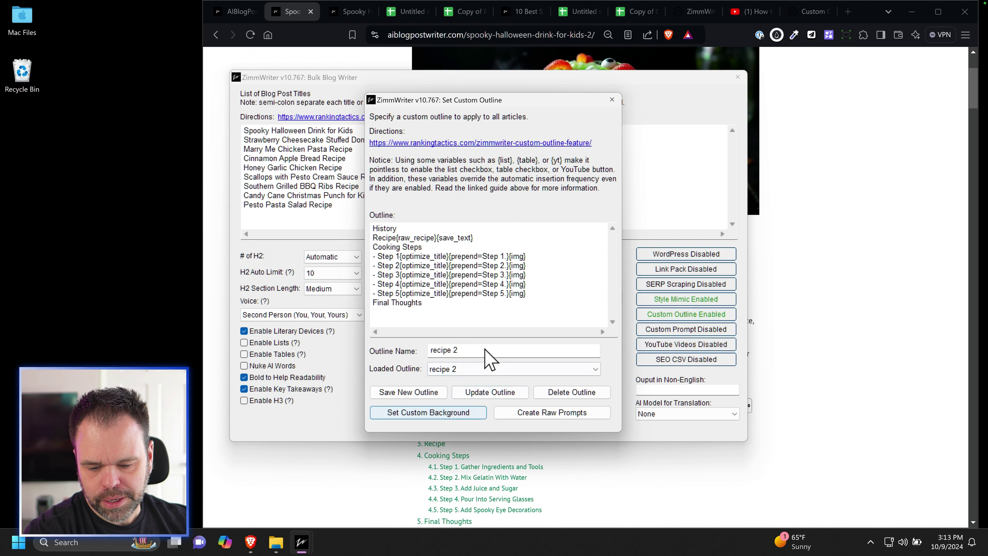
- Move the custom outline window aside, copy its outline text into Notepad++, and highlight the {raw_recipe} and {save_text} tags
{"action": "left_click_drag", "start_coordinate": [488, 100], "coordinate": [536, 66]}
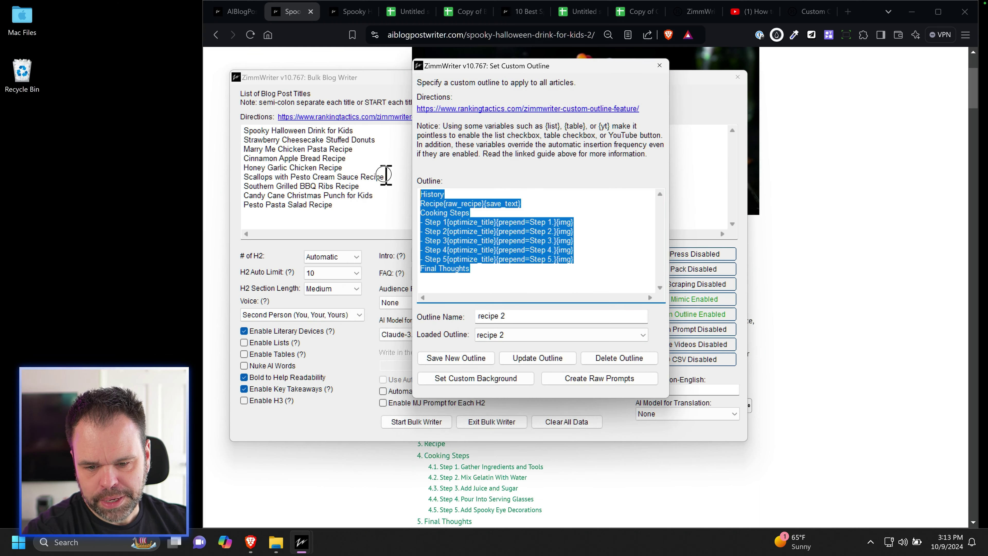
{"action": "key", "text": "super"}
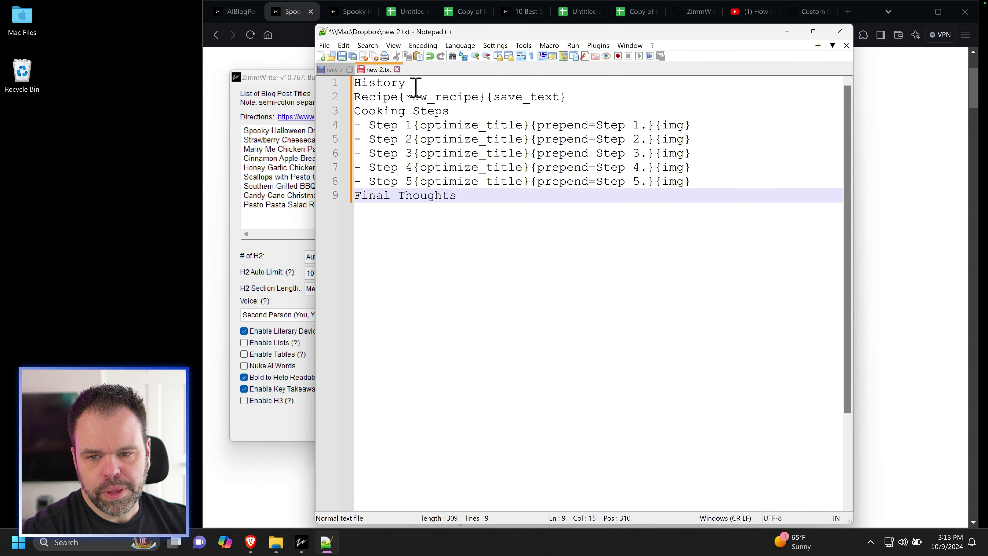
{"action": "left_click_drag", "start_coordinate": [409, 83], "coordinate": [484, 97]}
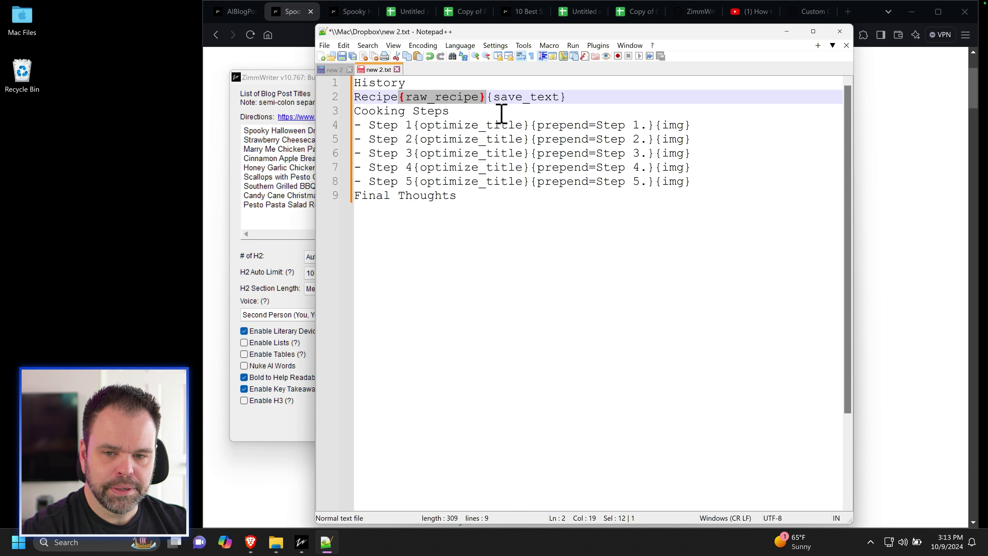
{"action": "left_click_drag", "start_coordinate": [566, 97], "coordinate": [488, 97]}
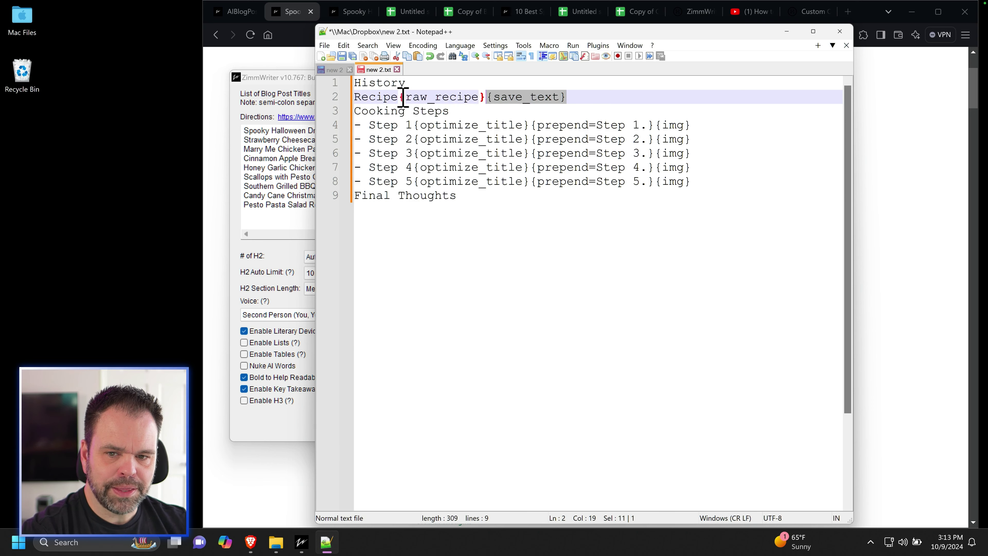
{"action": "left_click_drag", "start_coordinate": [401, 97], "coordinate": [485, 95]}
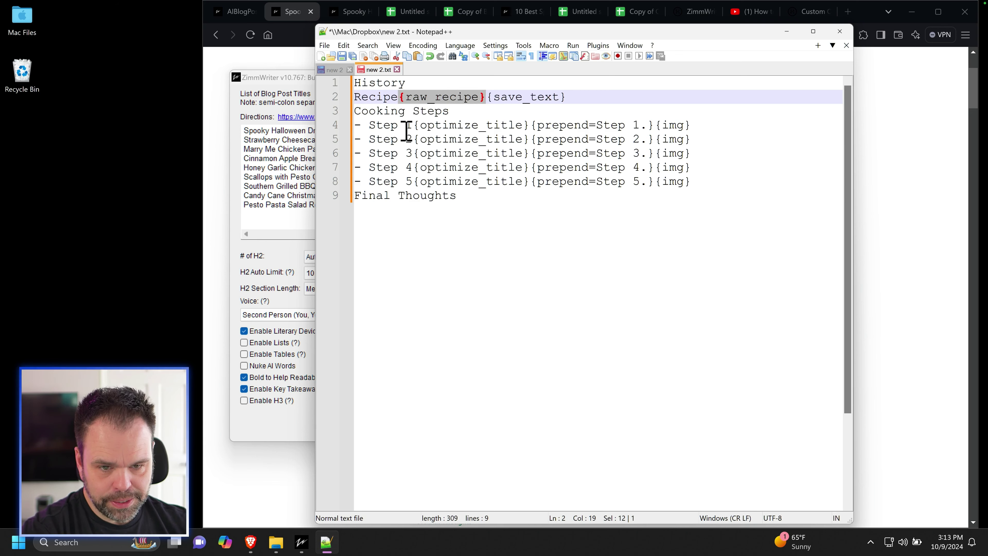
- Highlight the History, Cooking Steps and Step 1 headings of the outline in turn
{"action": "mouse_move", "coordinate": [449, 110]}
{"action": "left_mouse_down"}
{"action": "mouse_move", "coordinate": [352, 111]}
{"action": "mouse_move", "coordinate": [351, 126]}
{"action": "mouse_move", "coordinate": [404, 126]}
{"action": "mouse_move", "coordinate": [409, 111]}
{"action": "mouse_move", "coordinate": [346, 113]}
{"action": "mouse_move", "coordinate": [454, 111]}
{"action": "left_mouse_up"}
{"action": "left_click", "coordinate": [370, 126]}
{"action": "left_click_drag", "start_coordinate": [408, 83], "coordinate": [348, 97]}
{"action": "left_click_drag", "start_coordinate": [463, 112], "coordinate": [335, 110]}
{"action": "left_click", "coordinate": [412, 124]}
{"action": "left_click_drag", "start_coordinate": [412, 124], "coordinate": [348, 125]}
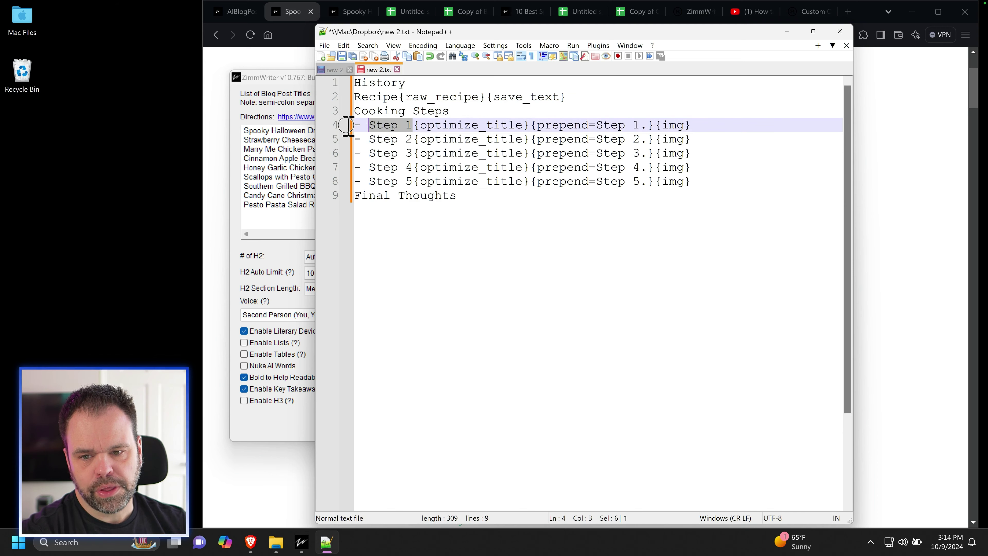
{"action": "left_click", "coordinate": [391, 129]}
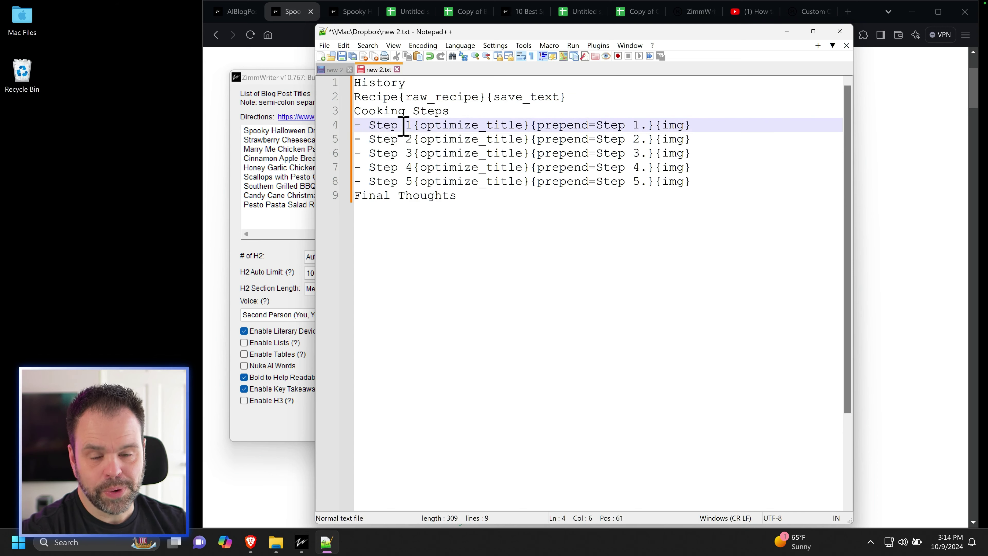
{"action": "left_click_drag", "start_coordinate": [368, 125], "coordinate": [413, 125]}
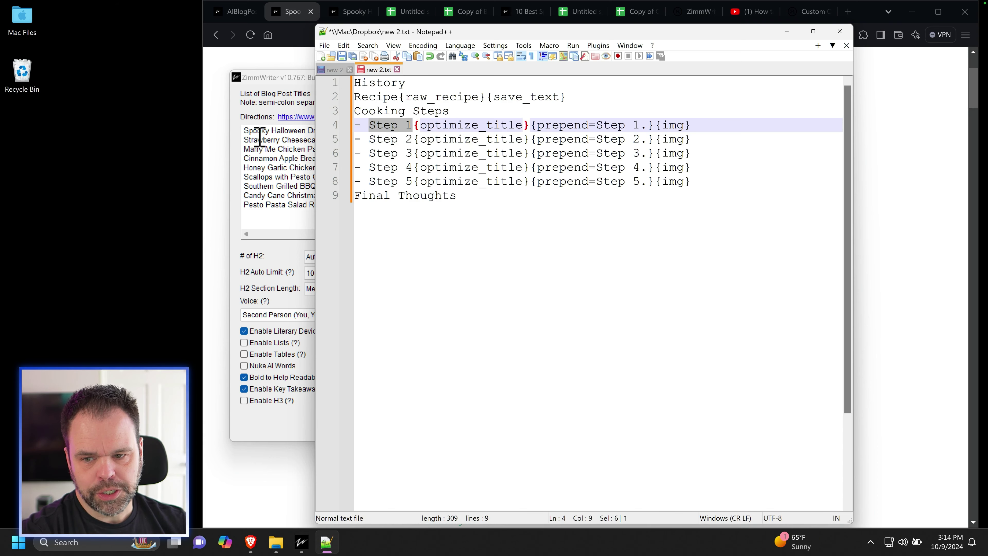
- Reposition Notepad++ to uncover the blog title list, and highlight the Step 1 placeholder and its {optimize_title} tag
{"action": "left_click_drag", "start_coordinate": [437, 35], "coordinate": [586, 30]}
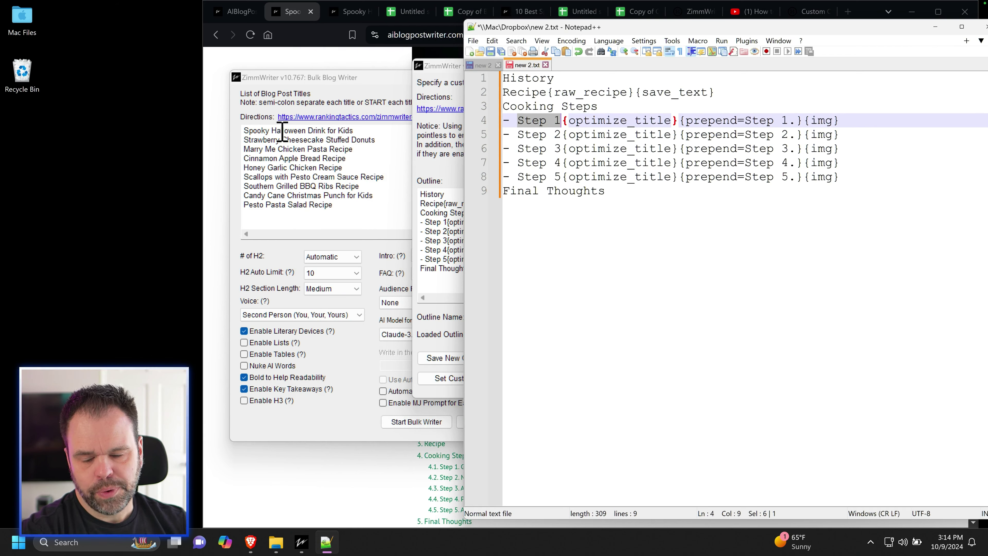
{"action": "left_click_drag", "start_coordinate": [291, 139], "coordinate": [254, 138]}
{"action": "left_click", "coordinate": [563, 121]}
{"action": "left_click_drag", "start_coordinate": [563, 121], "coordinate": [549, 124]}
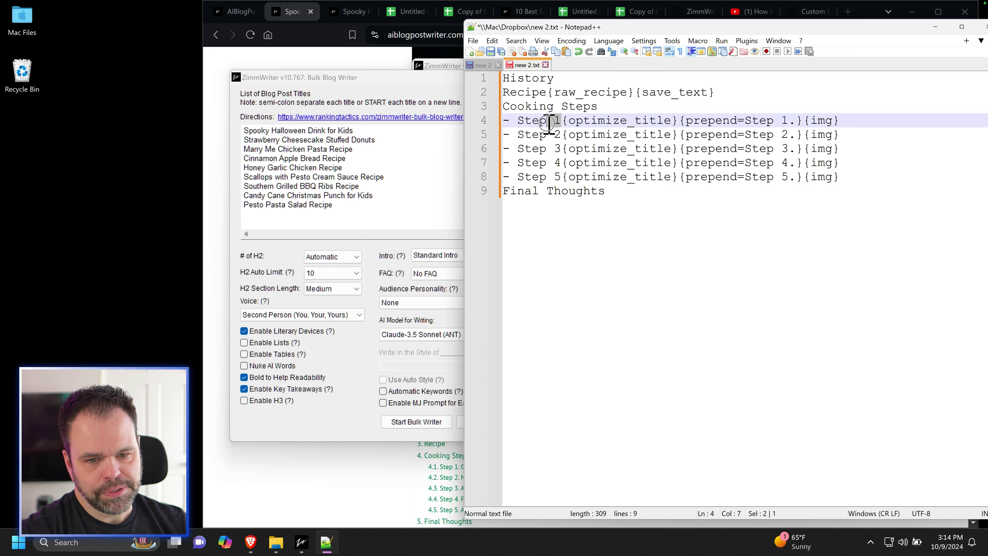
{"action": "left_click_drag", "start_coordinate": [679, 120], "coordinate": [562, 123]}
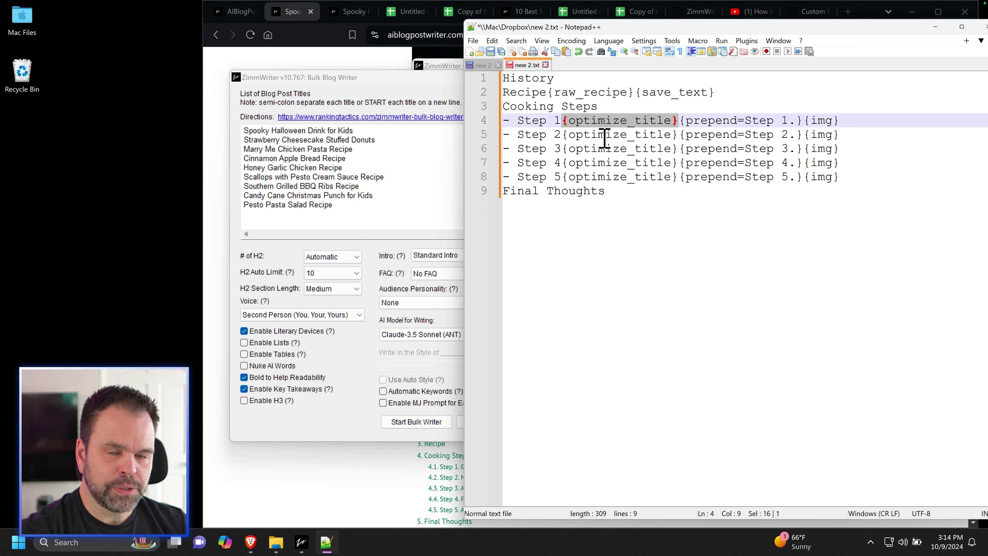
{"action": "left_click", "coordinate": [576, 130]}
{"action": "left_click_drag", "start_coordinate": [561, 121], "coordinate": [521, 120]}
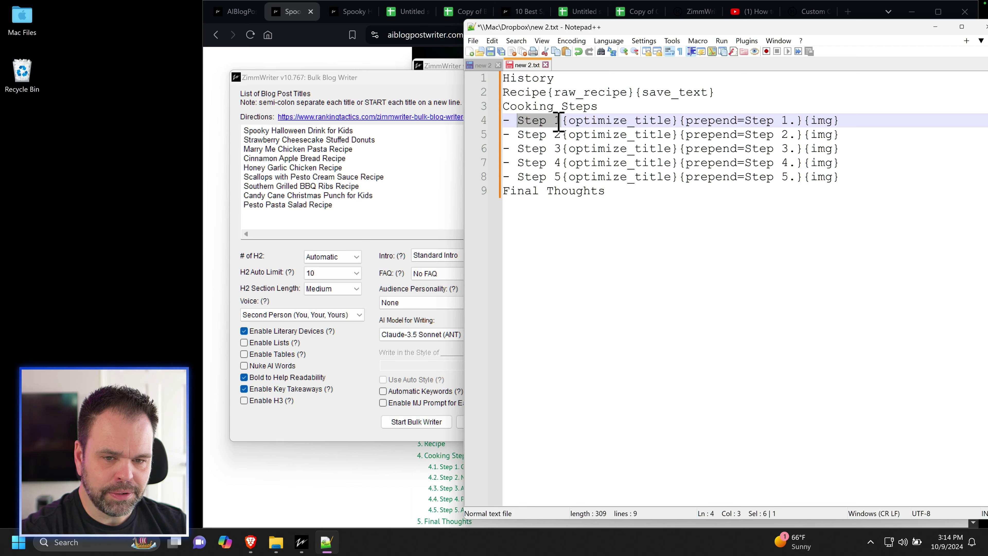
- Move Notepad++ off the article and bring the Halloween article's Step 1 heading and image into view
{"action": "left_click_drag", "start_coordinate": [637, 27], "coordinate": [206, 45]}
{"action": "left_click", "coordinate": [837, 140]}
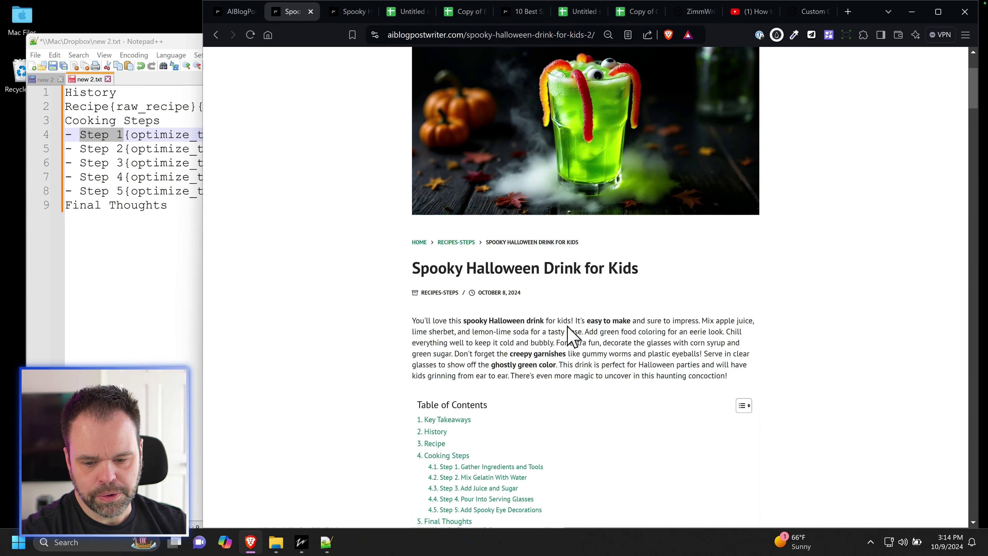
{"action": "scroll", "coordinate": [567, 331], "scroll_direction": "down", "scroll_amount": 5}
{"action": "scroll", "coordinate": [564, 329], "scroll_direction": "down", "scroll_amount": 15}
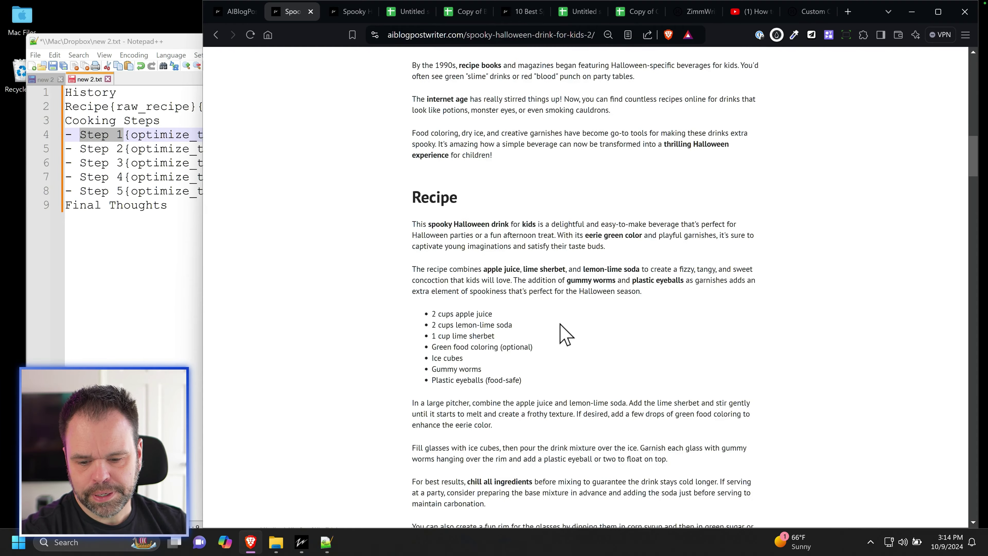
{"action": "scroll", "coordinate": [557, 333], "scroll_direction": "down", "scroll_amount": 1}
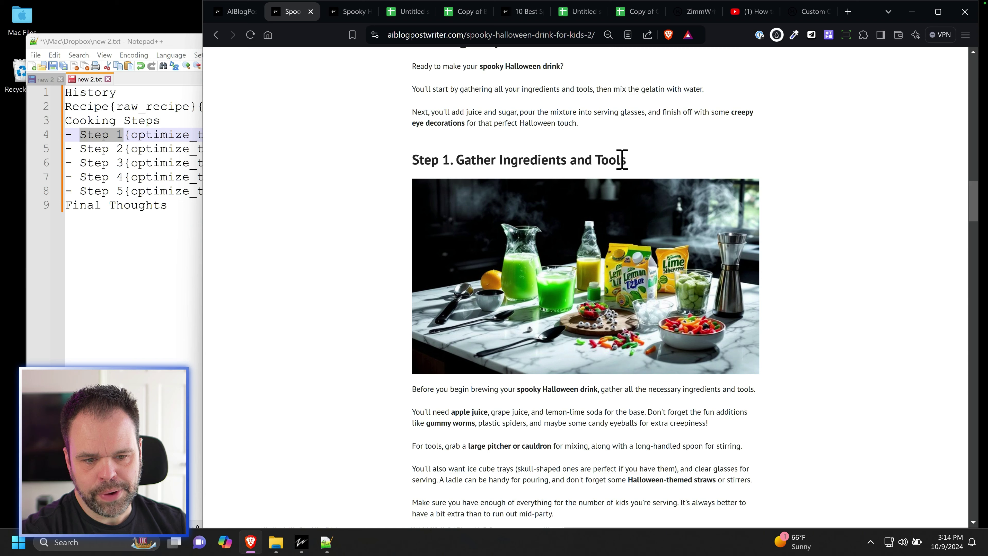
- Compare the outline's Step 1 placeholder with the article by highlighting it and the heading "Gather Ingredients and Tools"
{"action": "left_click", "coordinate": [117, 137]}
{"action": "left_click_drag", "start_coordinate": [124, 135], "coordinate": [219, 134]}
{"action": "left_click_drag", "start_coordinate": [124, 134], "coordinate": [83, 135]}
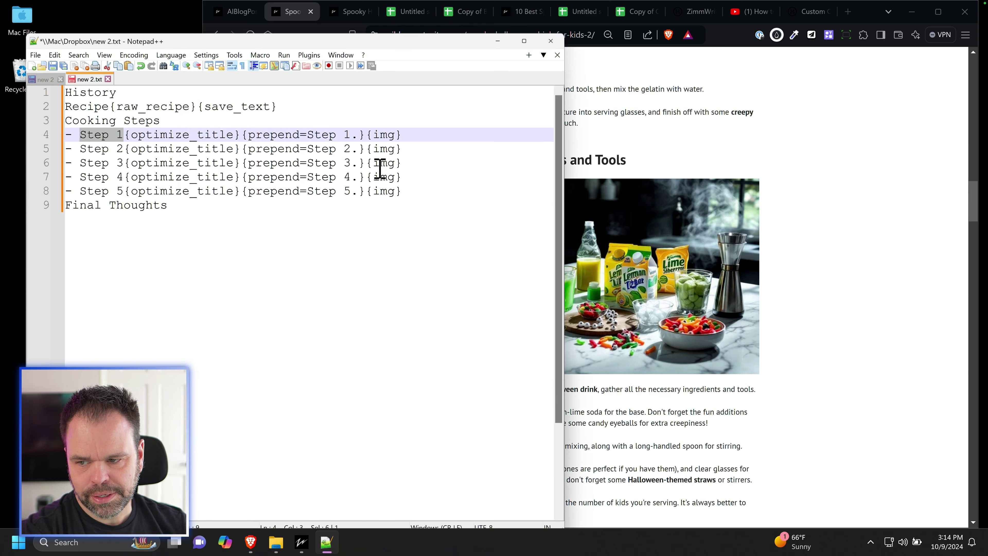
{"action": "left_click", "coordinate": [576, 167]}
{"action": "left_click_drag", "start_coordinate": [459, 163], "coordinate": [687, 159]}
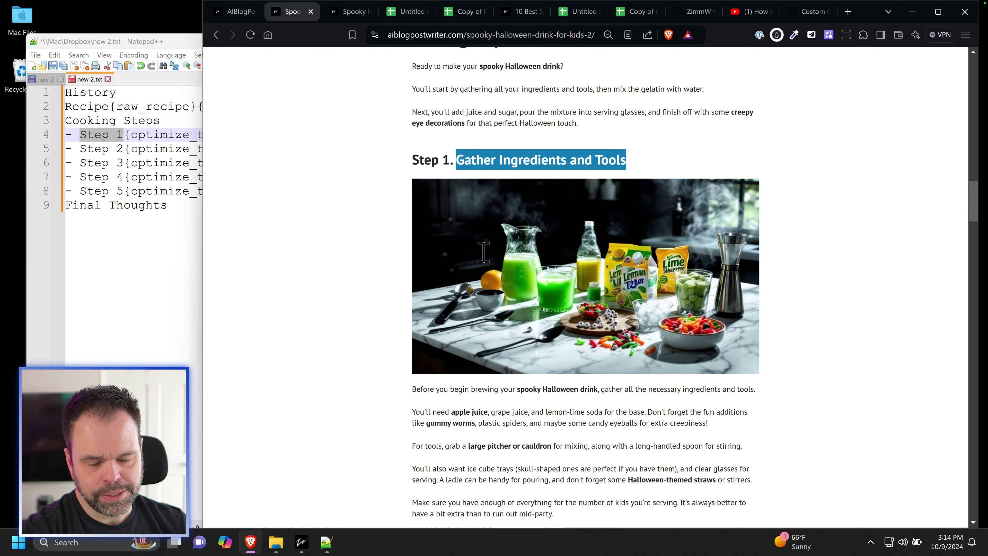
- Compare the outline's Step 2 placeholder with the article by highlighting it and the heading "Mix Gelatin With Water"
{"action": "scroll", "coordinate": [484, 253], "scroll_direction": "down", "scroll_amount": 10}
{"action": "left_click", "coordinate": [101, 149]}
{"action": "left_click_drag", "start_coordinate": [124, 149], "coordinate": [237, 149]}
{"action": "left_click_drag", "start_coordinate": [123, 150], "coordinate": [80, 150]}
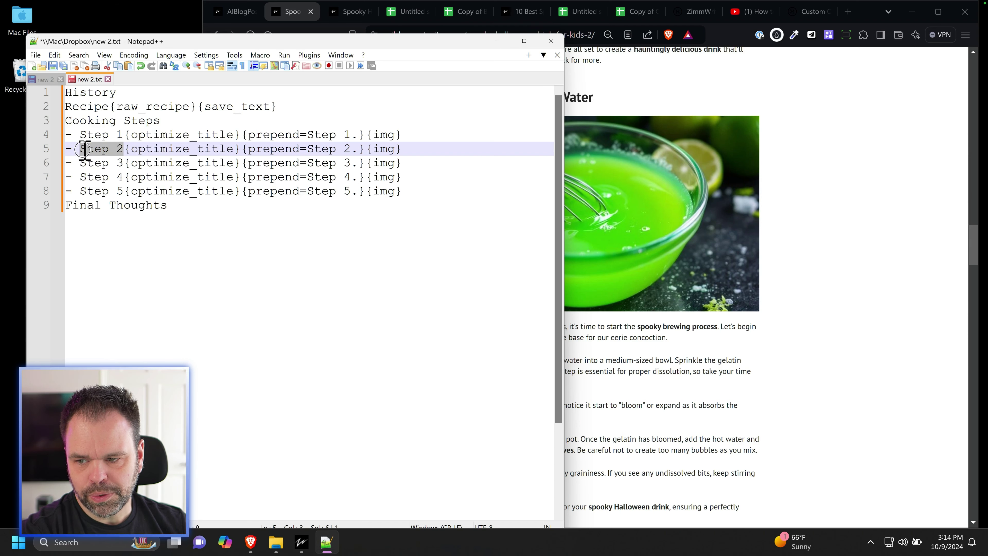
{"action": "left_click", "coordinate": [599, 98]}
{"action": "left_click_drag", "start_coordinate": [468, 98], "coordinate": [629, 97]}
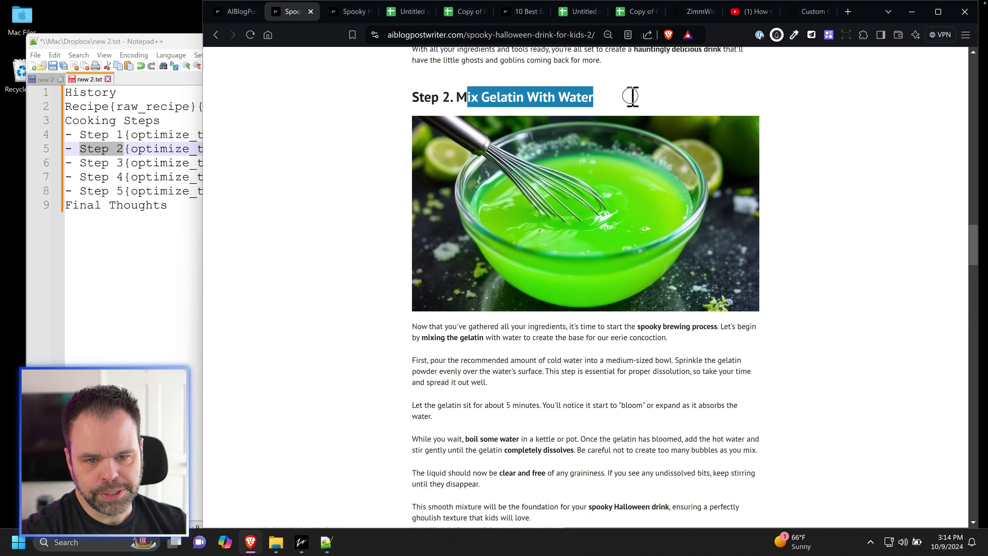
- Examine the headings and images of the Step 3 and Step 4 sections in the Halloween article against the outline
{"action": "left_click", "coordinate": [165, 205]}
{"action": "scroll", "coordinate": [662, 326], "scroll_direction": "down", "scroll_amount": 8}
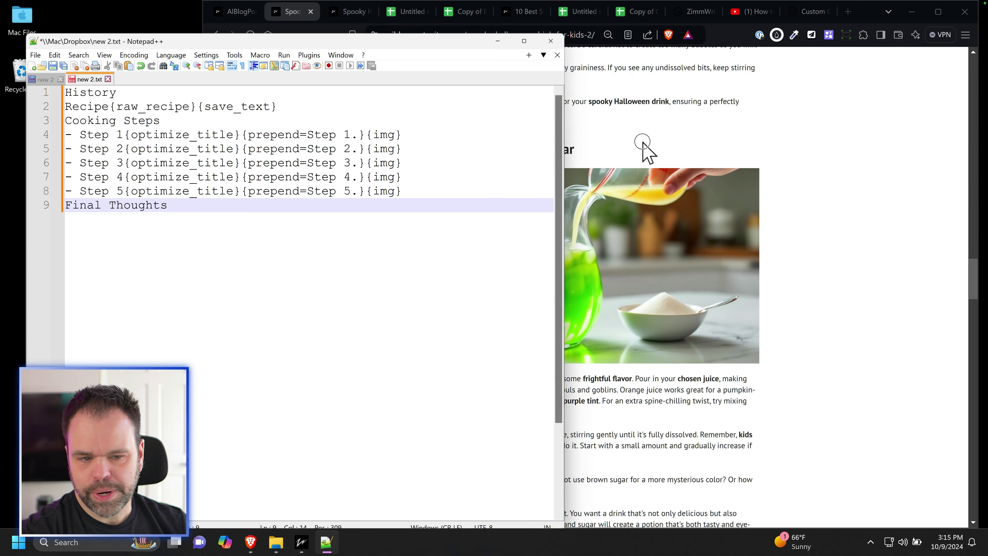
{"action": "left_click", "coordinate": [589, 158]}
{"action": "scroll", "coordinate": [507, 283], "scroll_direction": "down", "scroll_amount": 9}
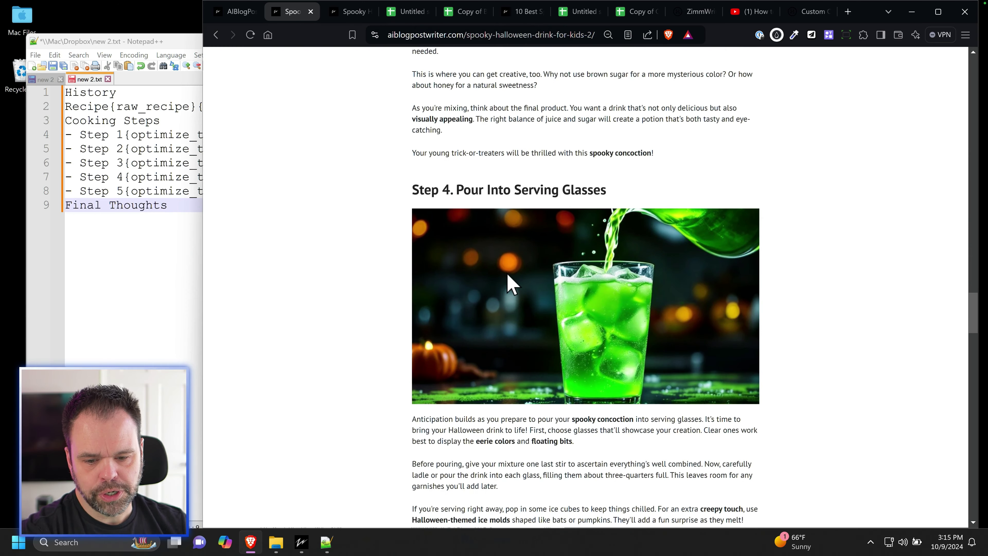
- Examine the Step 5 section of the Halloween article with its heading and image, and return to the Step 1 section
{"action": "scroll", "coordinate": [469, 269], "scroll_direction": "down", "scroll_amount": 9}
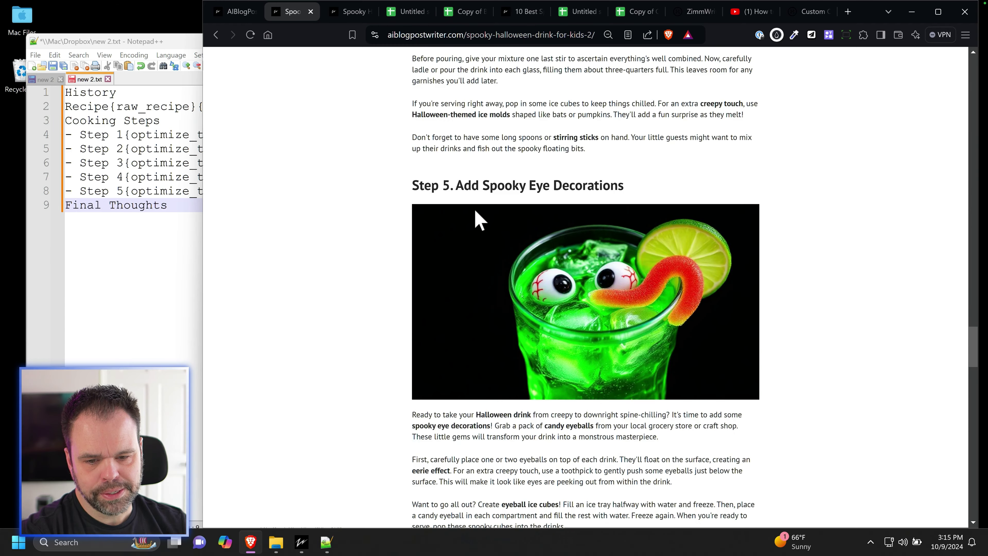
{"action": "scroll", "coordinate": [559, 227], "scroll_direction": "down", "scroll_amount": 6}
{"action": "scroll", "coordinate": [558, 229], "scroll_direction": "up", "scroll_amount": 20}
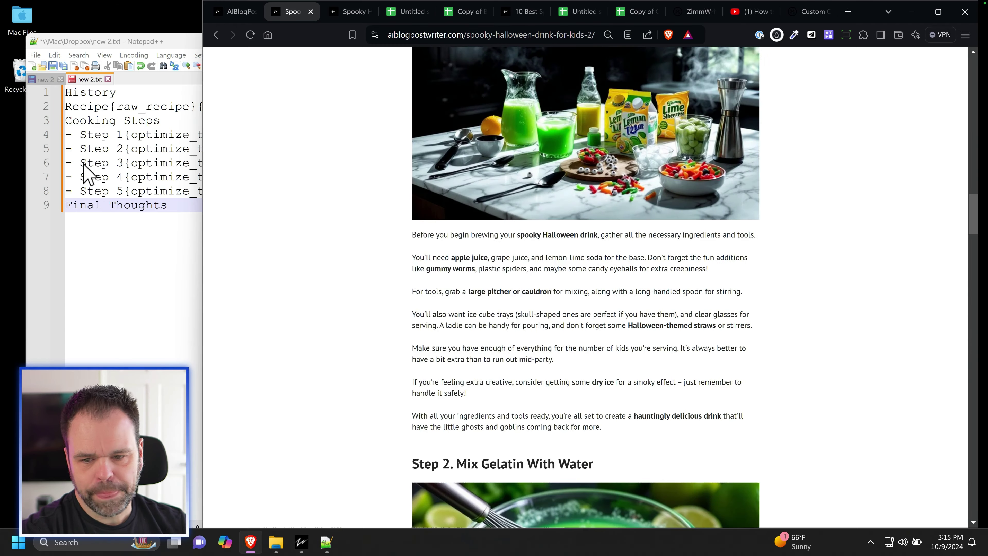
- Highlight the "Step 1." prefix of the article's first step heading and check the same prefix on the Step 2 heading
{"action": "left_click", "coordinate": [55, 164]}
{"action": "left_click", "coordinate": [227, 163]}
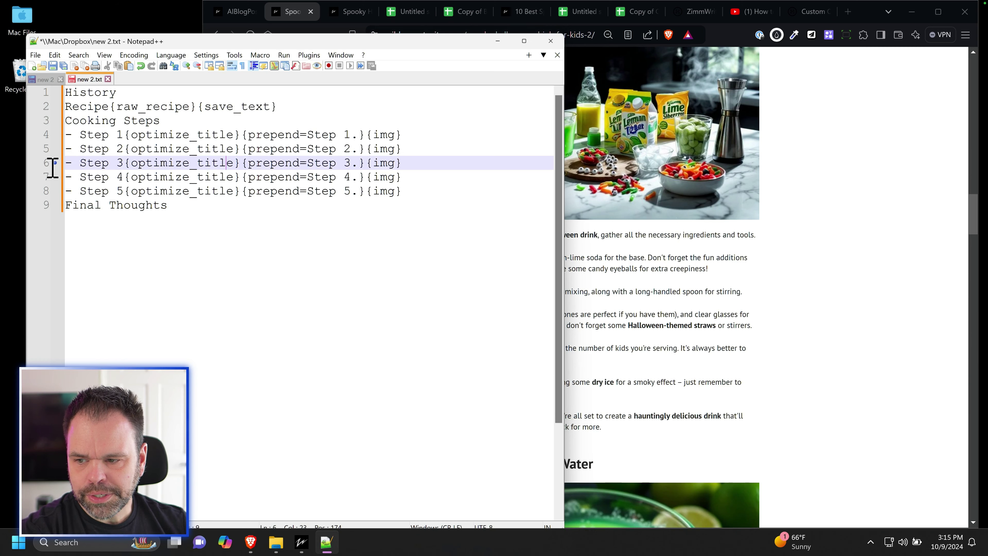
{"action": "left_click", "coordinate": [756, 280]}
{"action": "scroll", "coordinate": [569, 256], "scroll_direction": "up", "scroll_amount": 12}
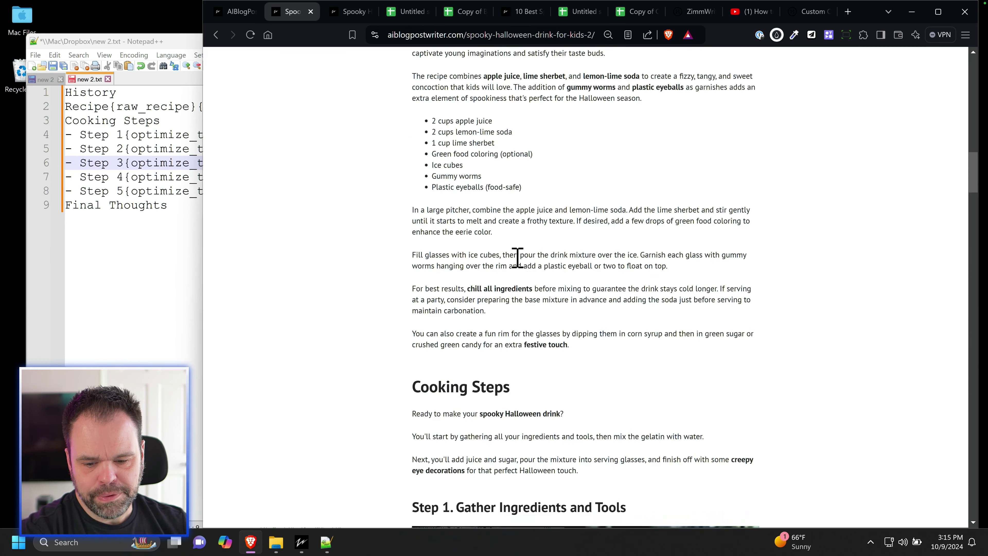
{"action": "scroll", "coordinate": [516, 258], "scroll_direction": "down", "scroll_amount": 10}
{"action": "left_click_drag", "start_coordinate": [416, 101], "coordinate": [458, 103]}
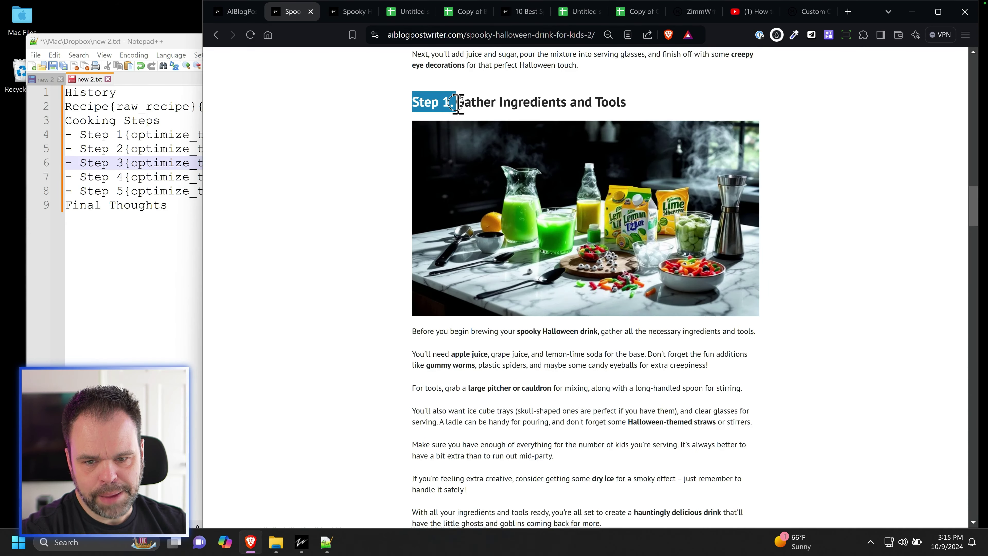
{"action": "scroll", "coordinate": [455, 156], "scroll_direction": "down", "scroll_amount": 8}
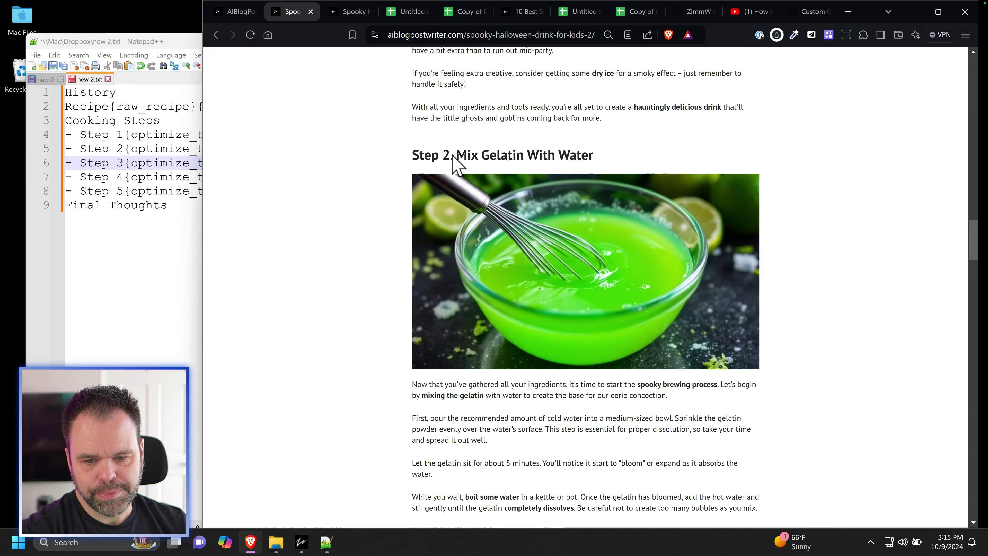
- Return to the outline in Notepad++ and highlight the prepend variables and their step text on the Step 1 and Step 2 lines
{"action": "left_click", "coordinate": [182, 171]}
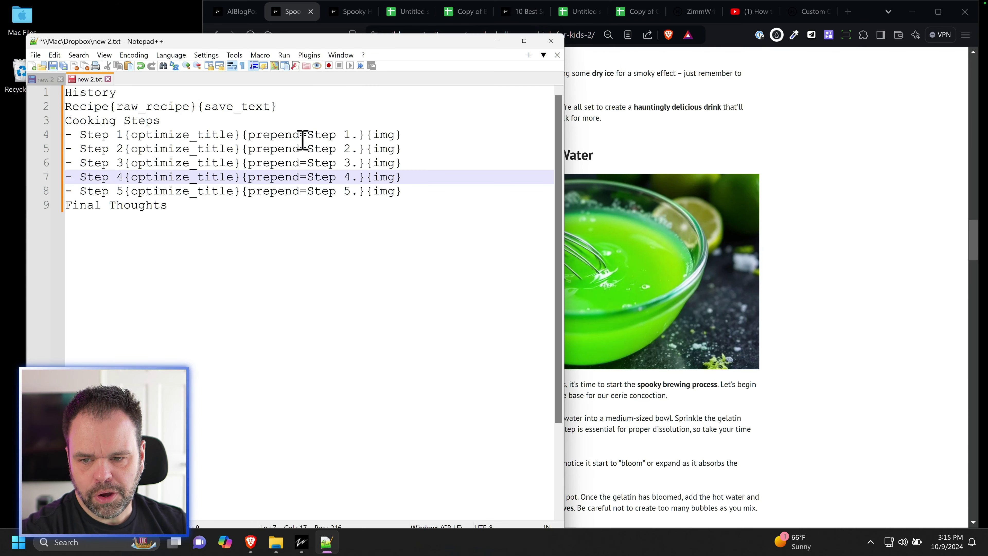
{"action": "left_click_drag", "start_coordinate": [366, 135], "coordinate": [244, 134]}
{"action": "left_click", "coordinate": [271, 136]}
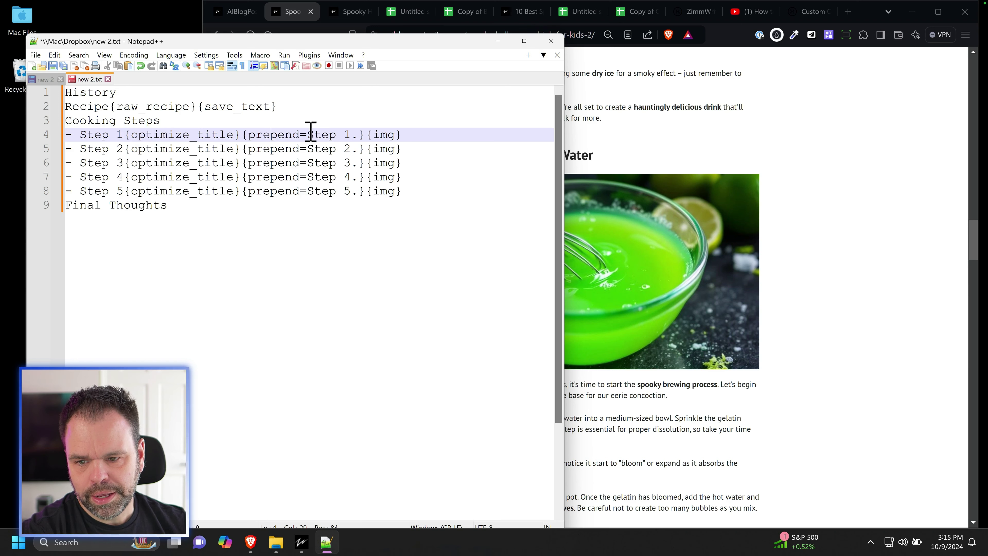
{"action": "left_click_drag", "start_coordinate": [311, 134], "coordinate": [358, 149]}
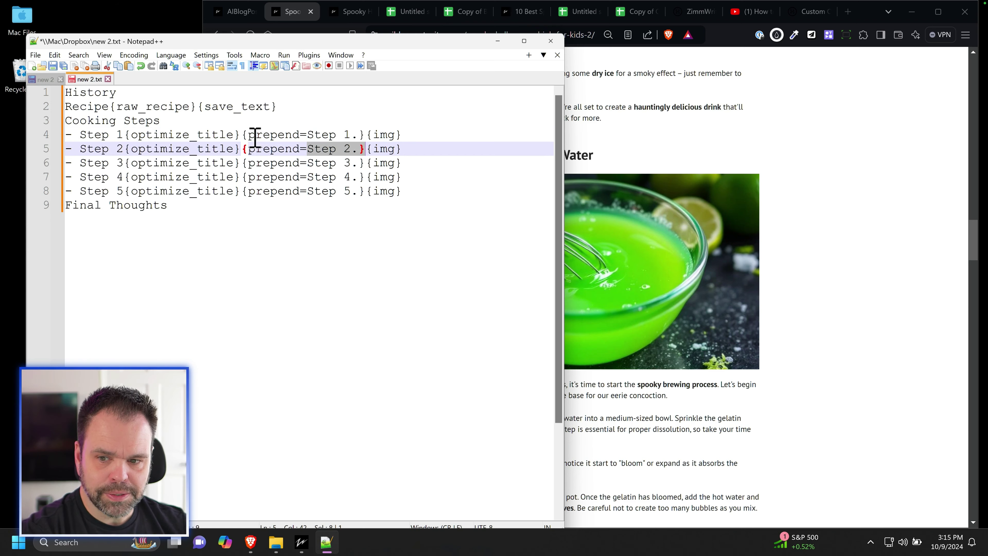
{"action": "left_click_drag", "start_coordinate": [244, 136], "coordinate": [317, 134]}
{"action": "left_click", "coordinate": [239, 135]}
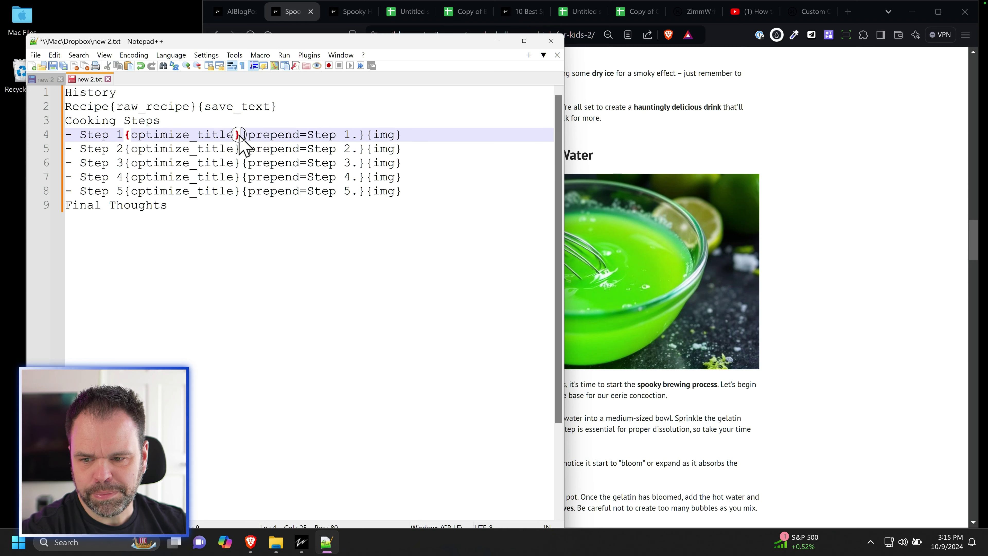
- Highlight the Step 1 line's placeholder, prepend value and {optimize_title} variable, plus the {img} variables at the line ends
{"action": "left_click_drag", "start_coordinate": [239, 135], "coordinate": [85, 135]}
{"action": "left_click", "coordinate": [132, 138]}
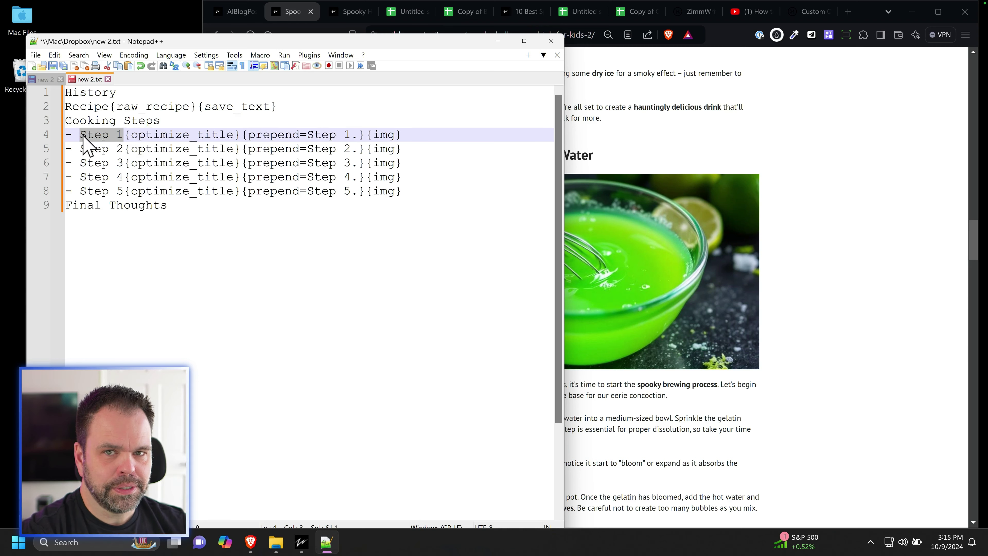
{"action": "mouse_move", "coordinate": [347, 134]}
{"action": "left_mouse_down"}
{"action": "mouse_move", "coordinate": [365, 137]}
{"action": "mouse_move", "coordinate": [364, 128]}
{"action": "left_mouse_up"}
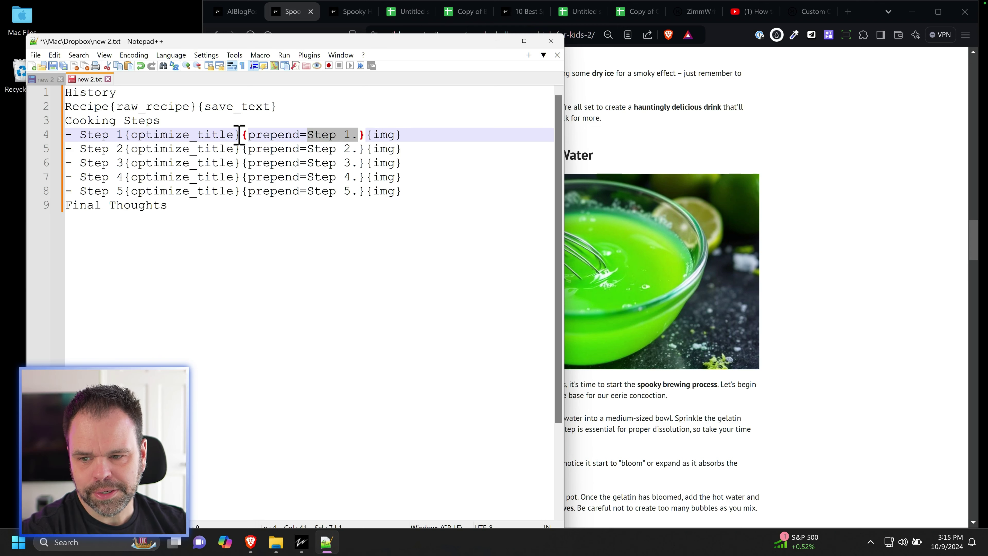
{"action": "left_click_drag", "start_coordinate": [239, 134], "coordinate": [124, 136]}
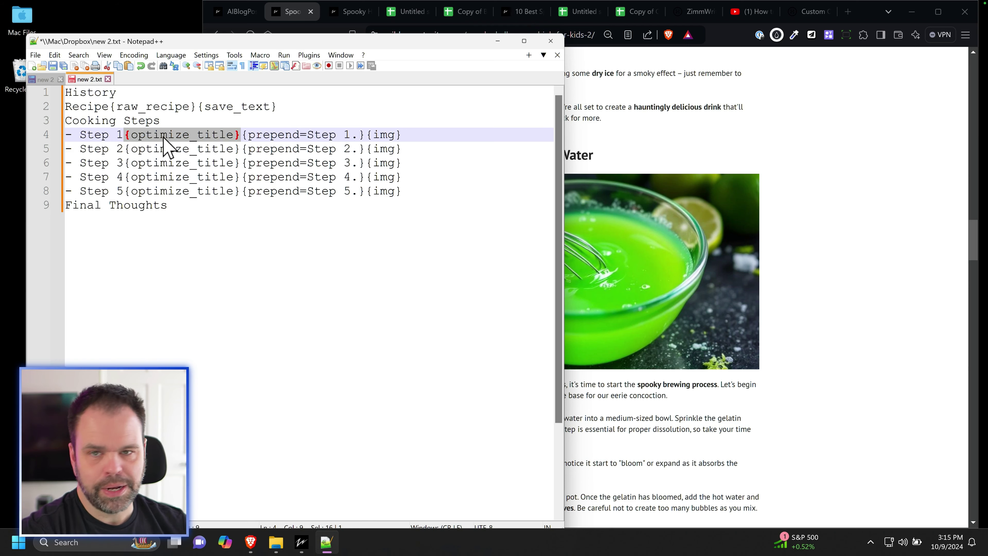
{"action": "left_click_drag", "start_coordinate": [402, 134], "coordinate": [374, 164]}
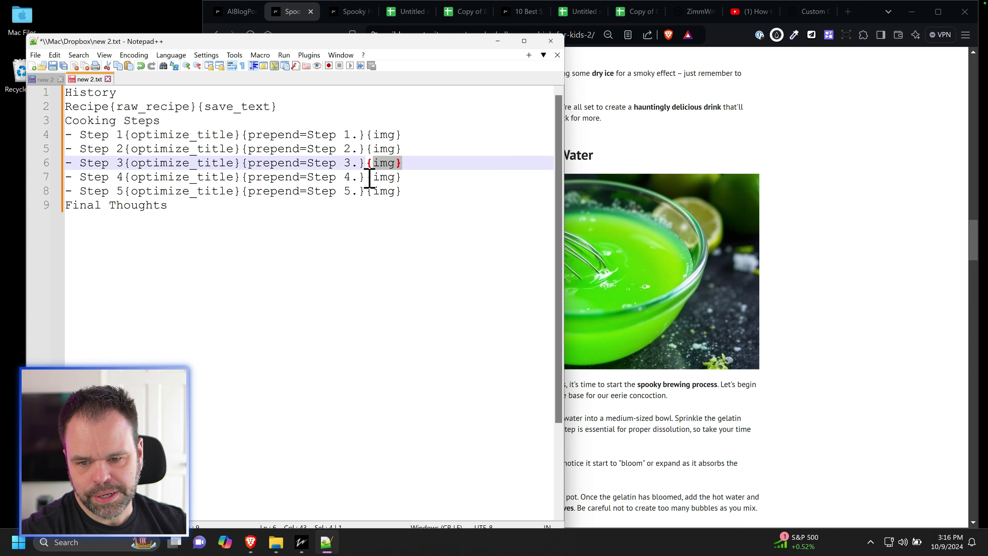
{"action": "left_click", "coordinate": [368, 178]}
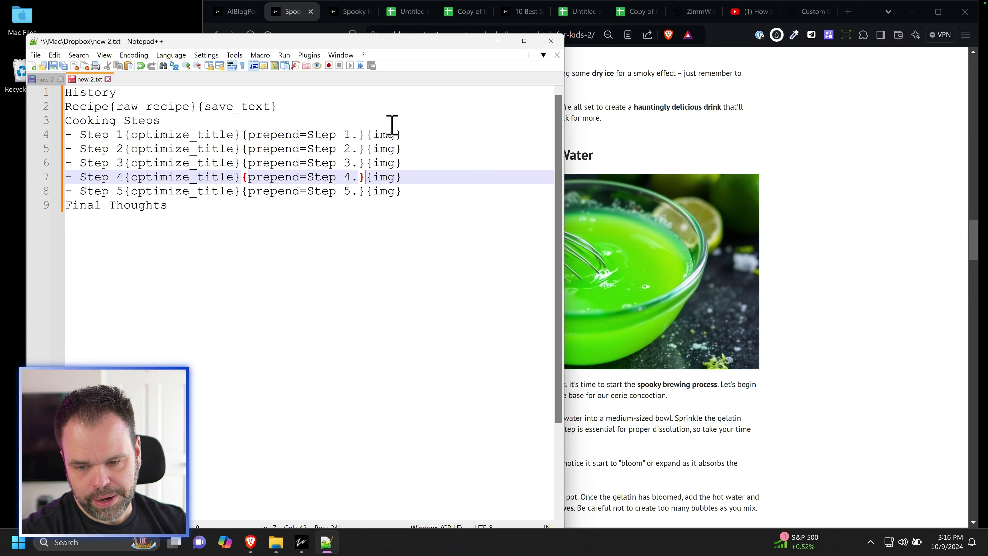
- Switch to ZimmWriter, close the custom outline window and load recipe_steps as the subheading image prompt in the bulk blog writer
{"action": "mouse_move", "coordinate": [302, 542]}
{"action": "left_click", "coordinate": [327, 486]}
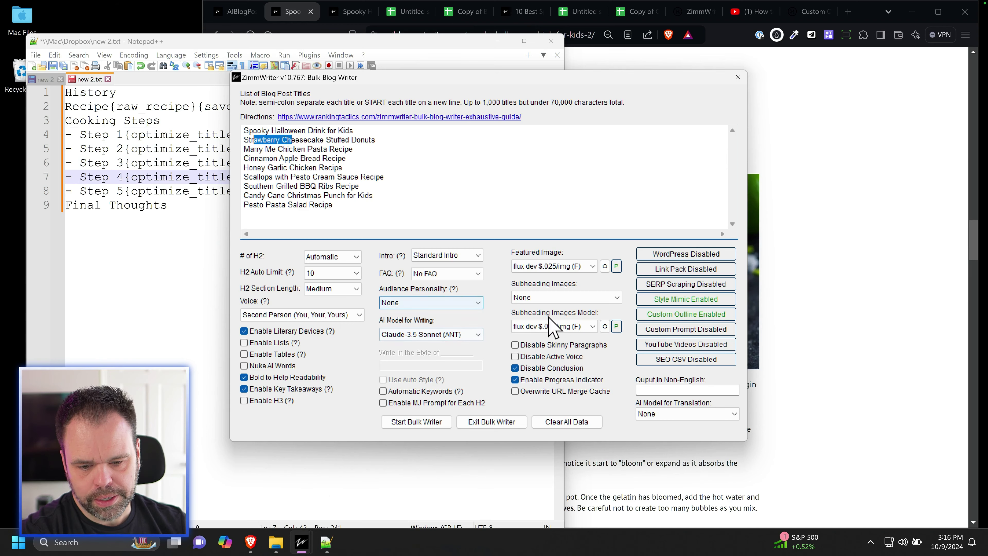
{"action": "left_click", "coordinate": [374, 465]}
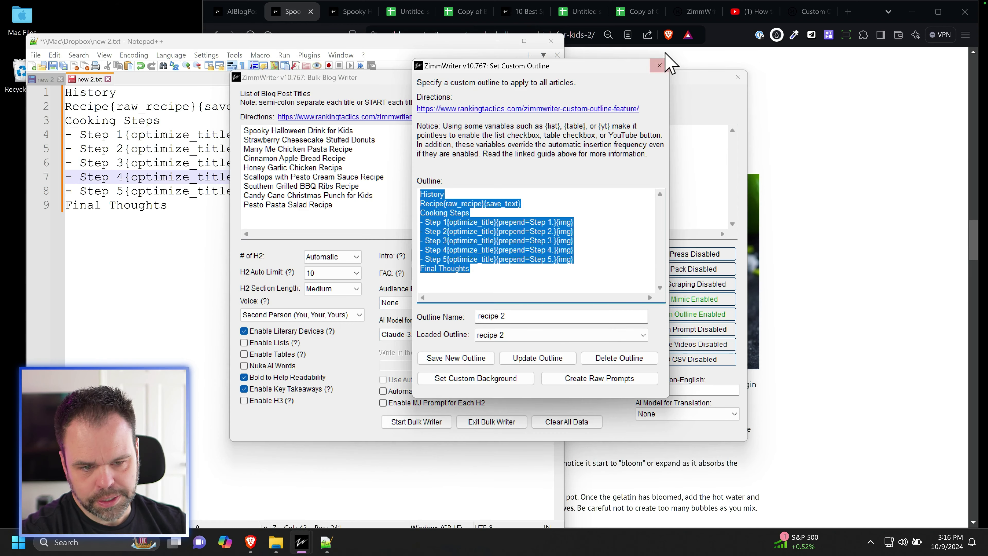
{"action": "left_click", "coordinate": [658, 64]}
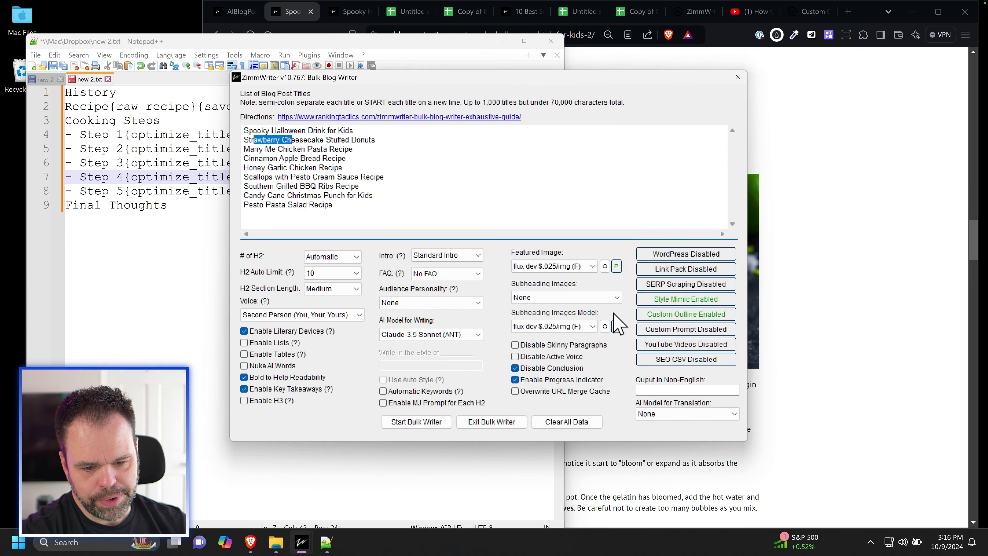
{"action": "left_click", "coordinate": [616, 327]}
{"action": "left_click", "coordinate": [549, 318]}
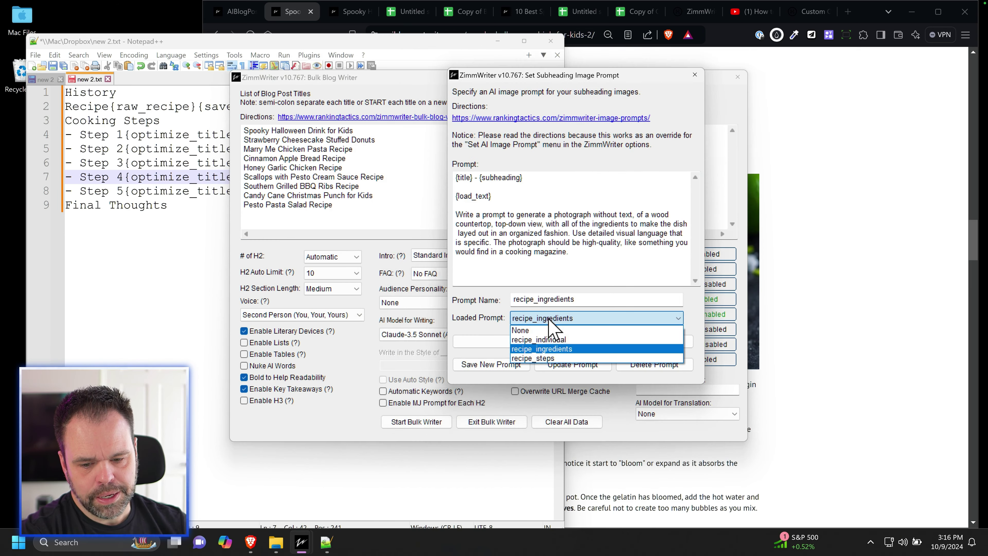
{"action": "left_click", "coordinate": [544, 360]}
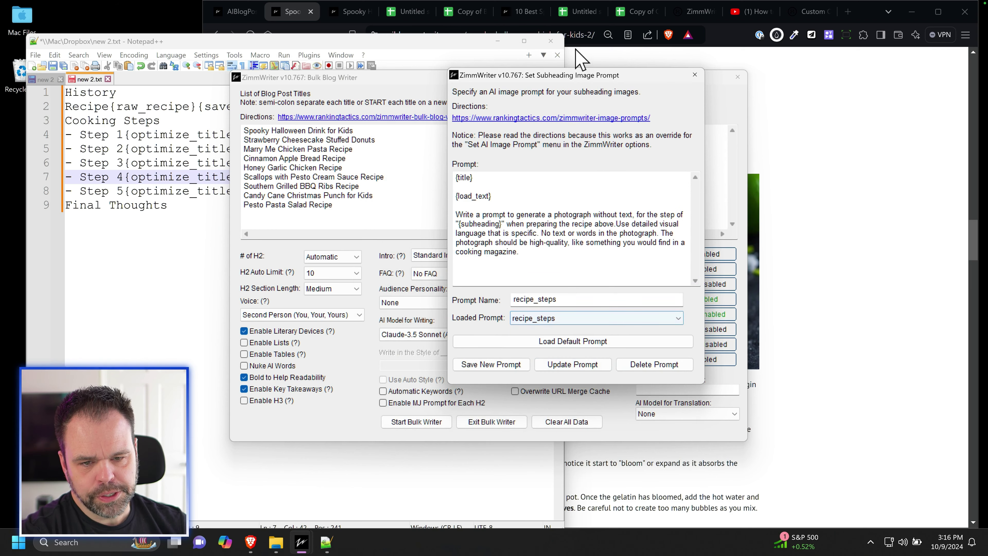
- Place the image prompt window beside the outline and match its {subheading} variable to the article heading "Gather Ingredients and Tools" by highlighting both
{"action": "left_click_drag", "start_coordinate": [547, 74], "coordinate": [674, 74]}
{"action": "left_click", "coordinate": [455, 45]}
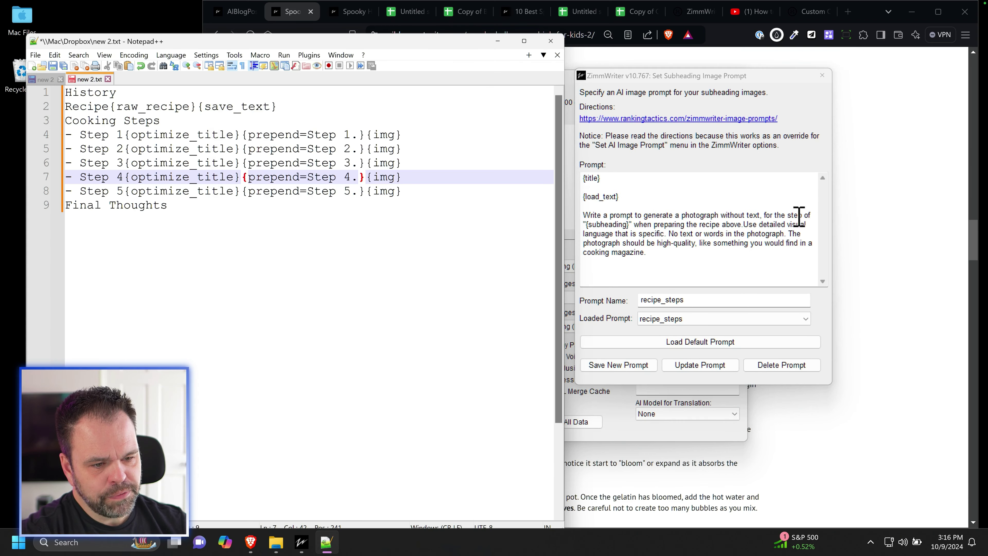
{"action": "left_click_drag", "start_coordinate": [633, 225], "coordinate": [586, 224]}
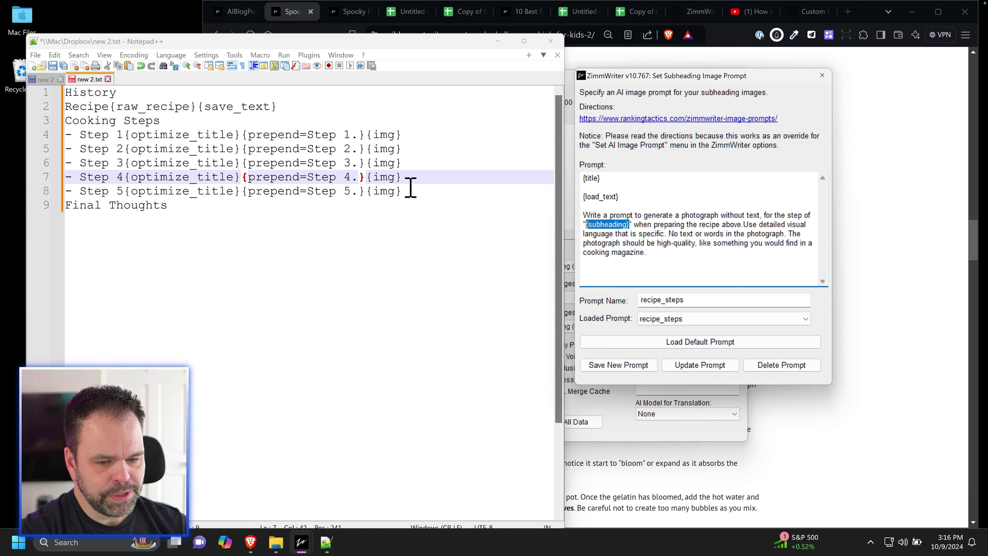
{"action": "left_click", "coordinate": [838, 220]}
{"action": "scroll", "coordinate": [443, 246], "scroll_direction": "up", "scroll_amount": 8}
{"action": "left_click_drag", "start_coordinate": [457, 102], "coordinate": [626, 104]}
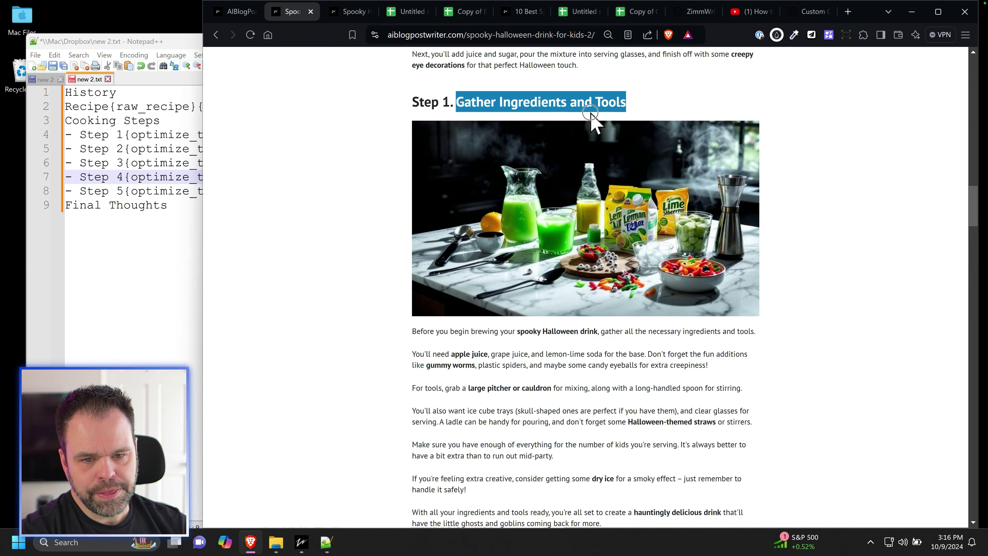
- Compare the image prompt's {load_text} variable with the outline's {save_text} variable on the Recipe line by highlighting both
{"action": "left_click", "coordinate": [302, 542]}
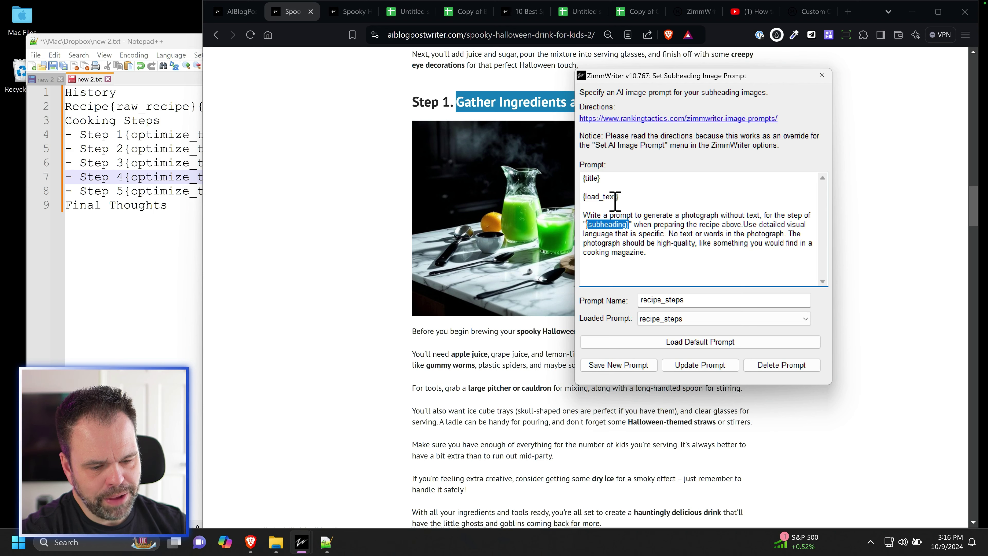
{"action": "left_click_drag", "start_coordinate": [628, 197], "coordinate": [581, 197]}
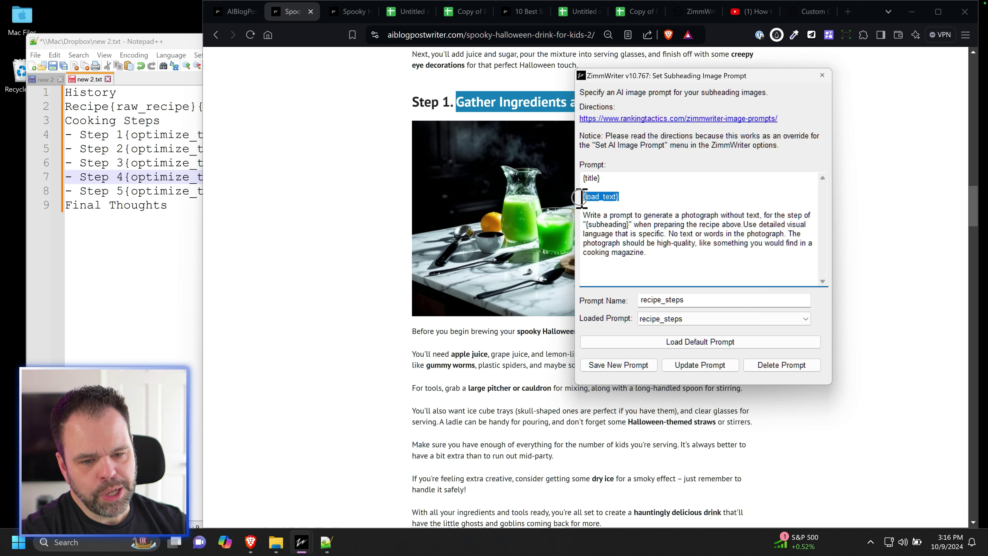
{"action": "left_click", "coordinate": [165, 125]}
{"action": "left_click_drag", "start_coordinate": [278, 106], "coordinate": [201, 107]}
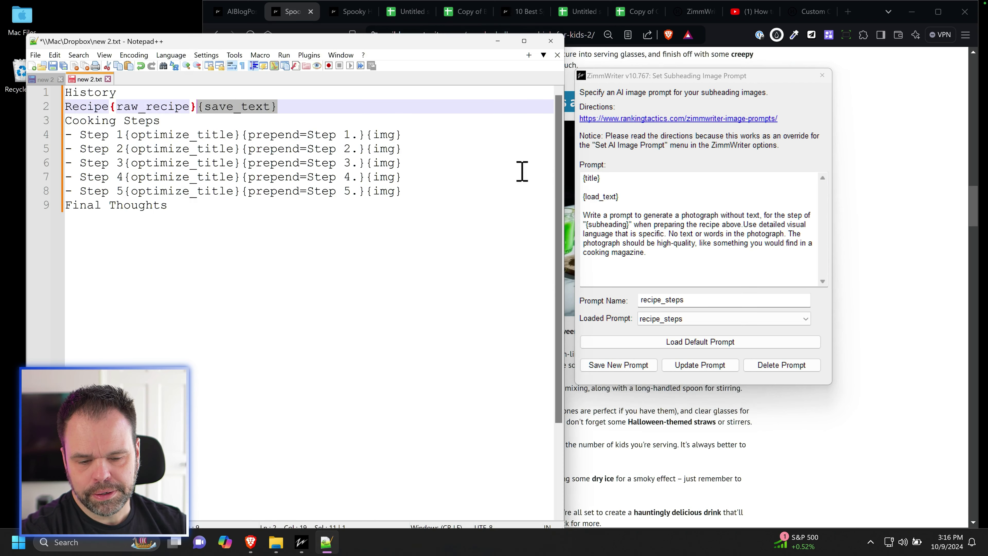
{"action": "left_click_drag", "start_coordinate": [638, 196], "coordinate": [582, 192]}
- Highlight the full recipe text in the Halloween article and return to the Step 1 section
{"action": "left_click", "coordinate": [697, 456]}
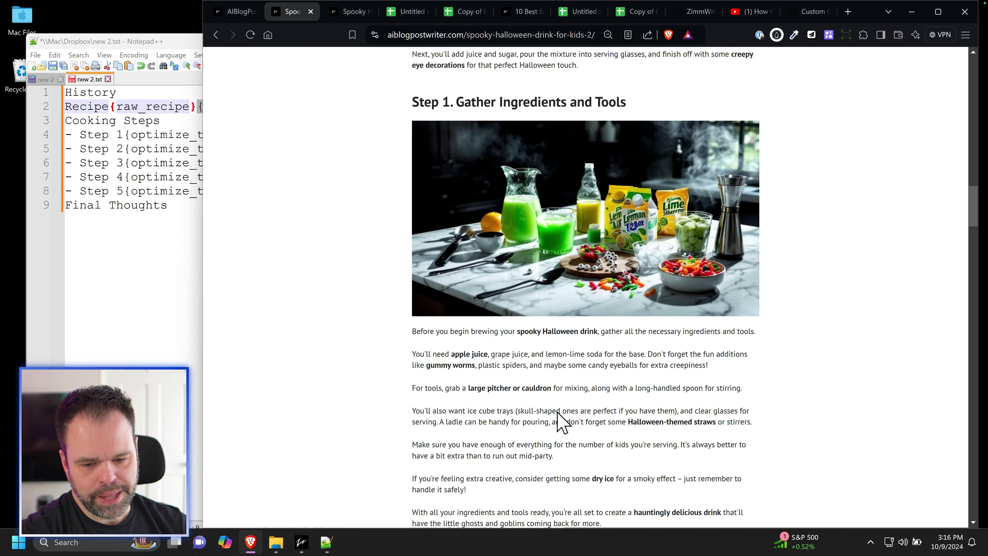
{"action": "scroll", "coordinate": [558, 408], "scroll_direction": "down", "scroll_amount": 3}
{"action": "scroll", "coordinate": [558, 408], "scroll_direction": "up", "scroll_amount": 10}
{"action": "left_click_drag", "start_coordinate": [411, 166], "coordinate": [604, 486]}
{"action": "scroll", "coordinate": [605, 487], "scroll_direction": "down", "scroll_amount": 10}
- Bring the ZimmWriter subheading image prompt window back up and close it
{"action": "mouse_move", "coordinate": [301, 542]}
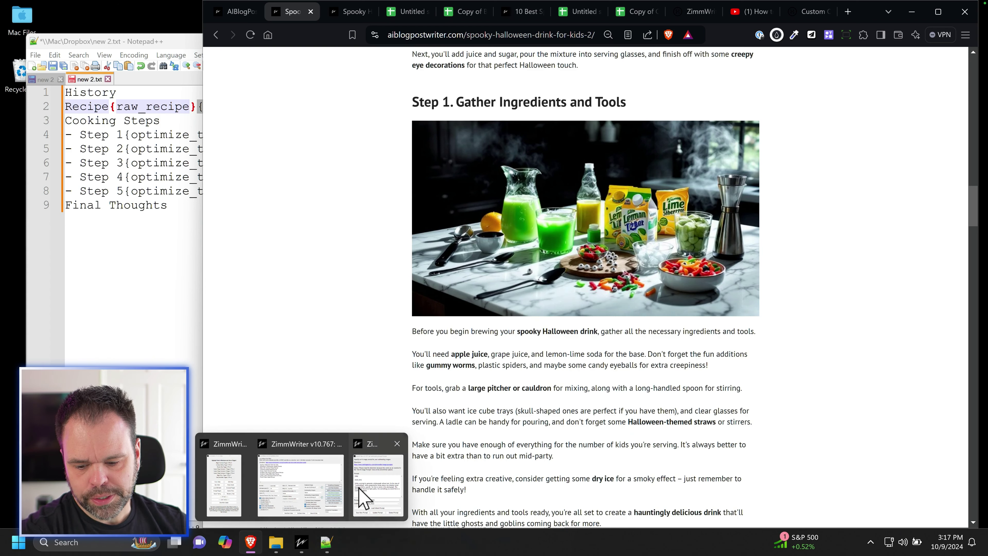
{"action": "left_click", "coordinate": [378, 485]}
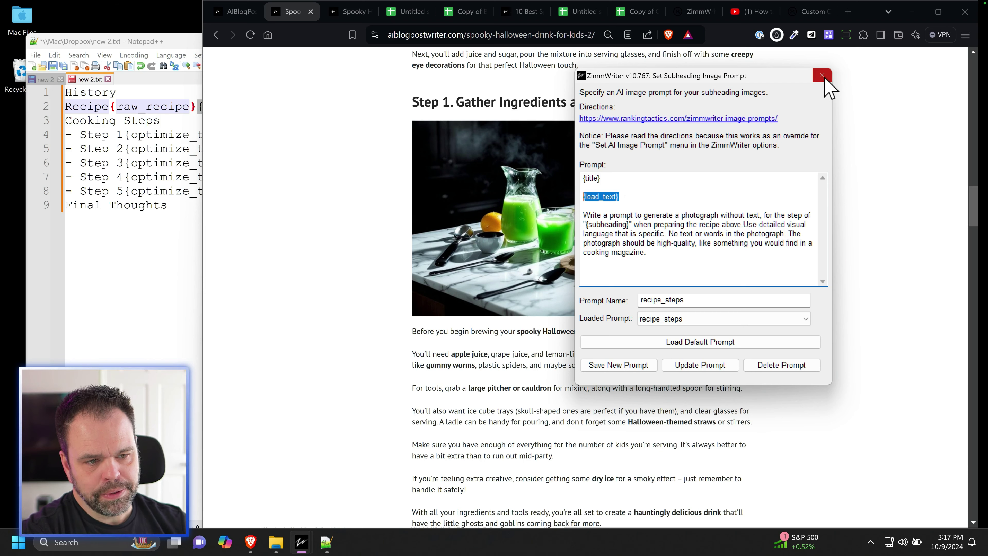
{"action": "left_click", "coordinate": [301, 542]}
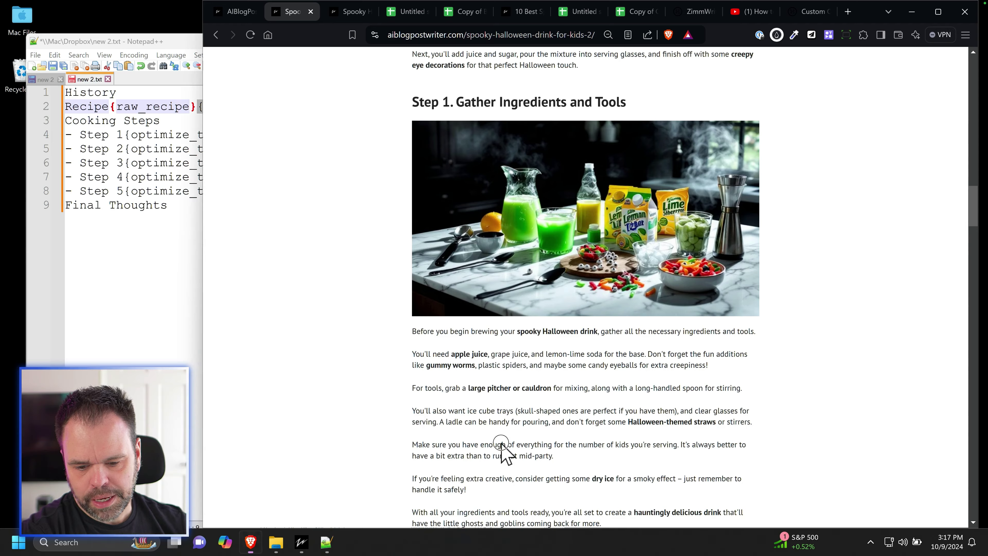
- Review the step headings and images through the Halloween article and go back up to its table of contents
{"action": "scroll", "coordinate": [502, 447], "scroll_direction": "down", "scroll_amount": 20}
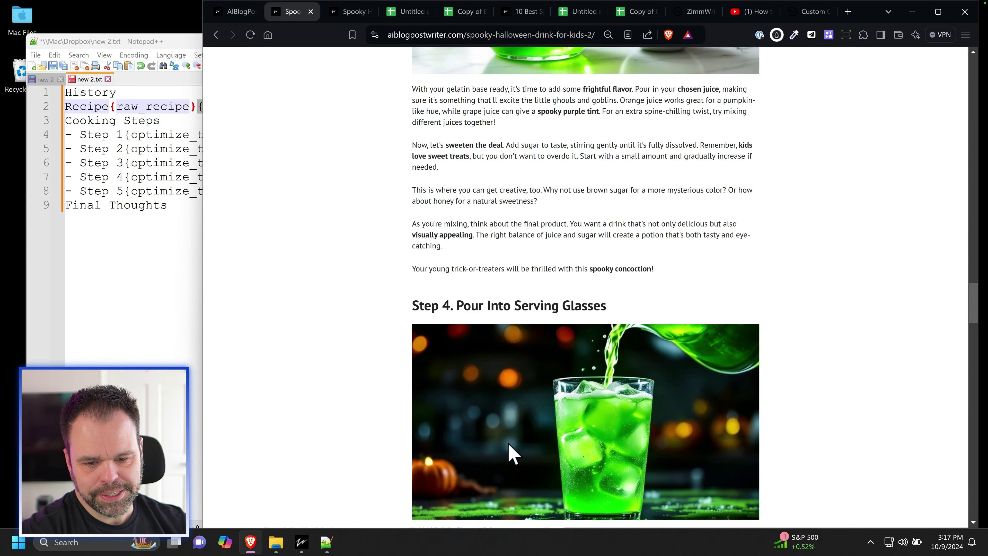
{"action": "scroll", "coordinate": [509, 451], "scroll_direction": "down", "scroll_amount": 10}
{"action": "scroll", "coordinate": [506, 443], "scroll_direction": "up", "scroll_amount": 20}
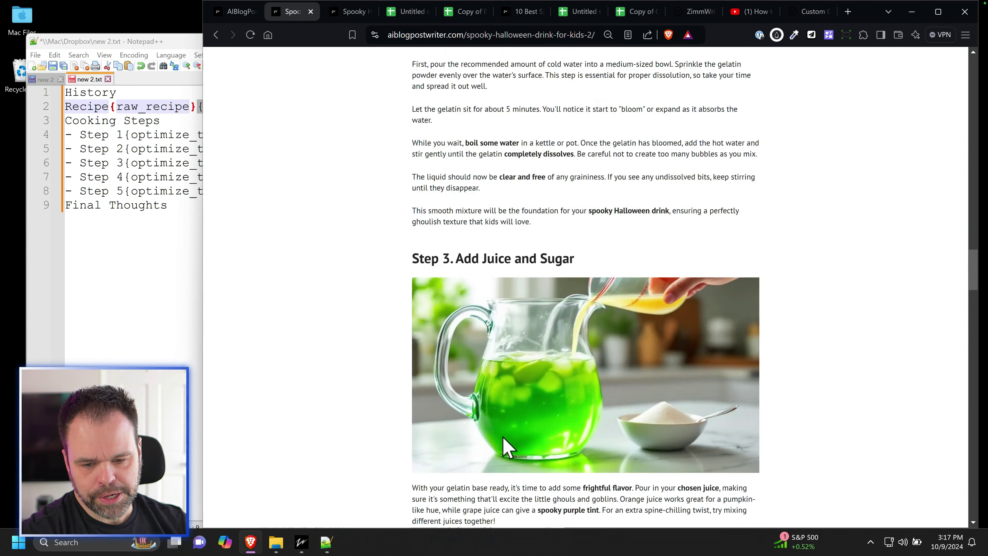
{"action": "scroll", "coordinate": [501, 451], "scroll_direction": "up", "scroll_amount": 20}
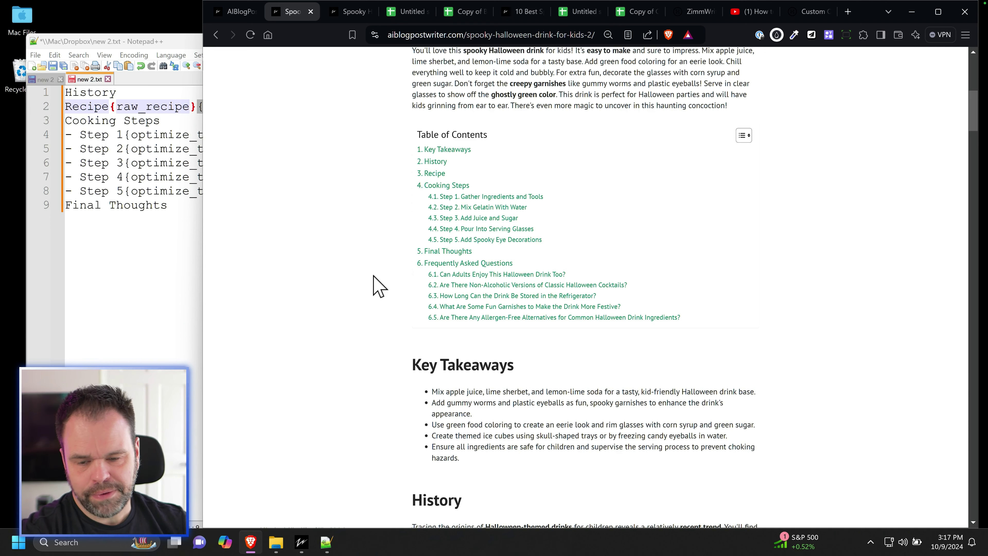
- Return to the outline in Notepad++ and highlight the {optimize_title} variable on the Step 1 line
{"action": "left_click", "coordinate": [146, 163]}
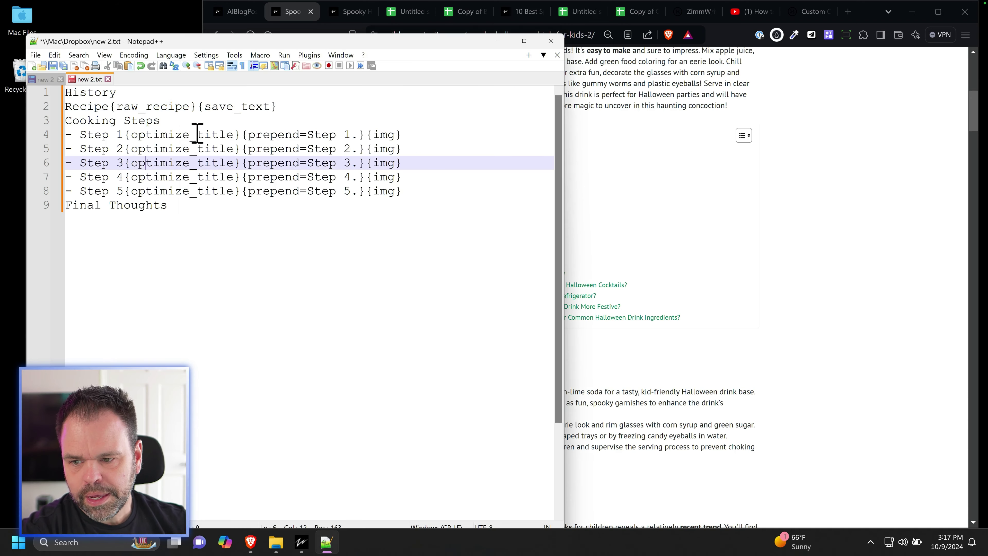
{"action": "left_click_drag", "start_coordinate": [239, 135], "coordinate": [125, 136]}
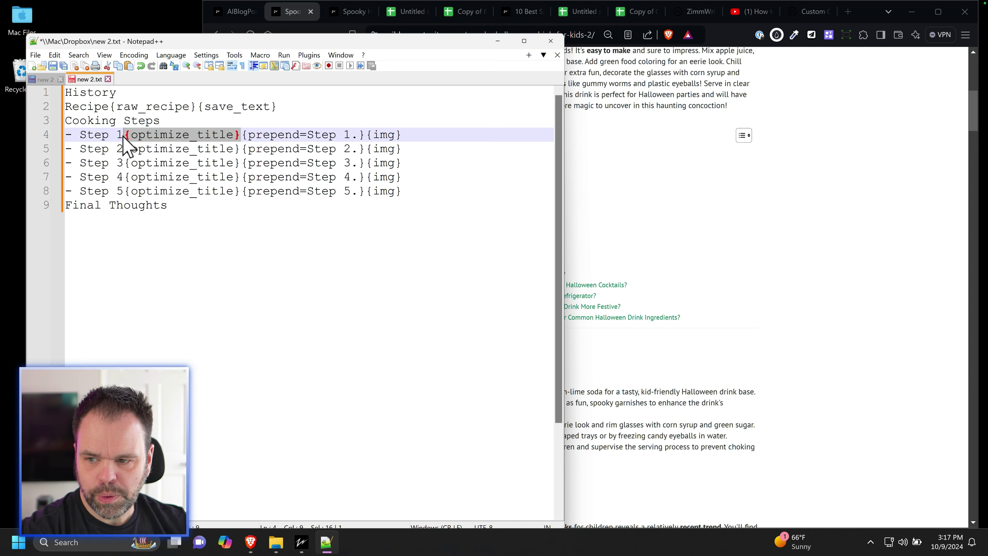
- Highlight "Step 1", the {optimize_title} variable and the "History" line in the outline to compare how they are written
{"action": "left_click_drag", "start_coordinate": [81, 135], "coordinate": [124, 136]}
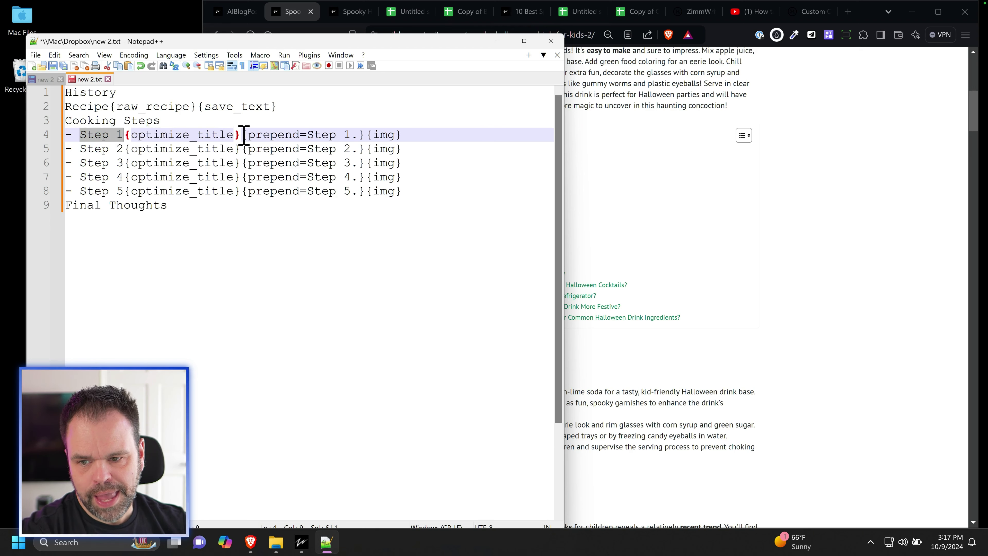
{"action": "left_click_drag", "start_coordinate": [242, 135], "coordinate": [129, 135]}
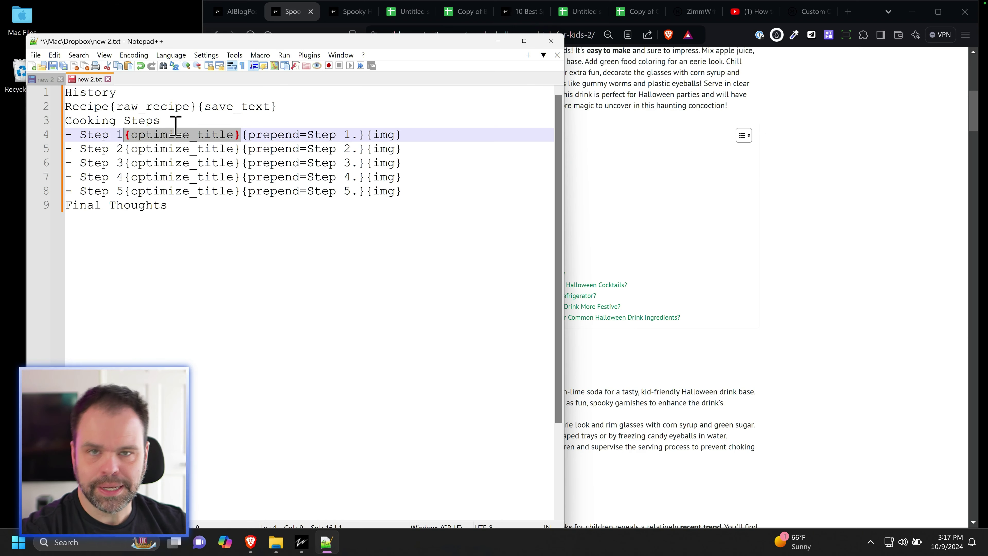
{"action": "left_click_drag", "start_coordinate": [121, 97], "coordinate": [56, 93]}
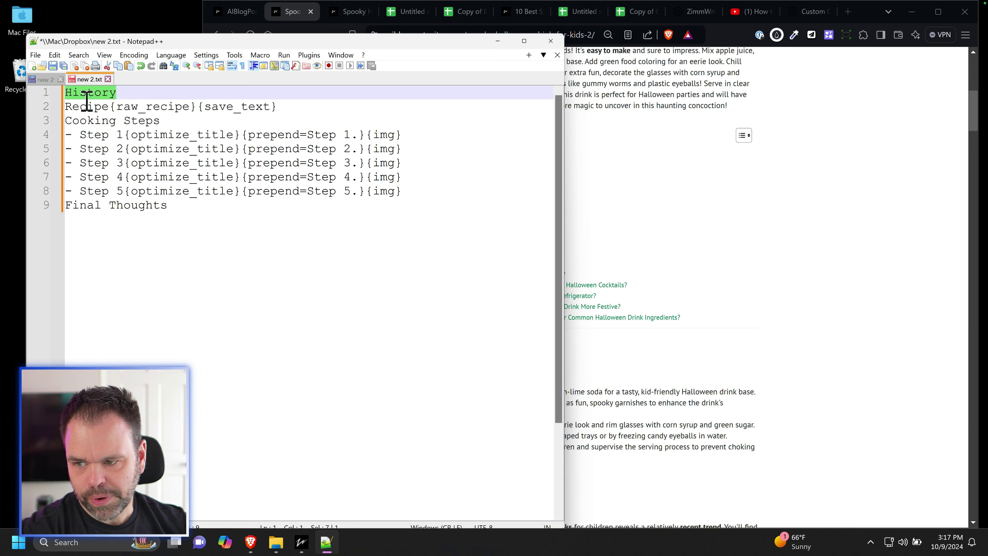
{"action": "left_click", "coordinate": [109, 106]}
{"action": "left_click_drag", "start_coordinate": [121, 94], "coordinate": [55, 92]}
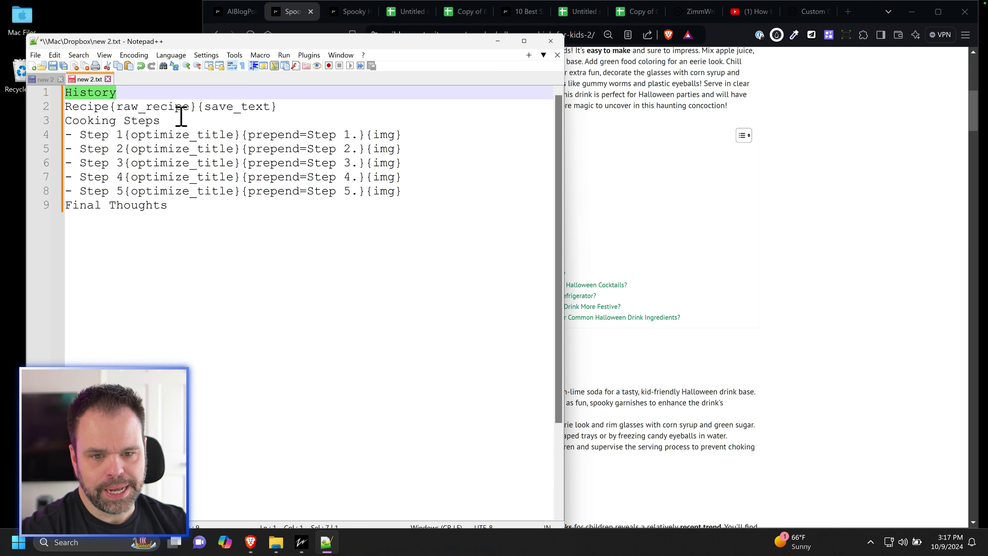
{"action": "left_click_drag", "start_coordinate": [123, 134], "coordinate": [80, 135]}
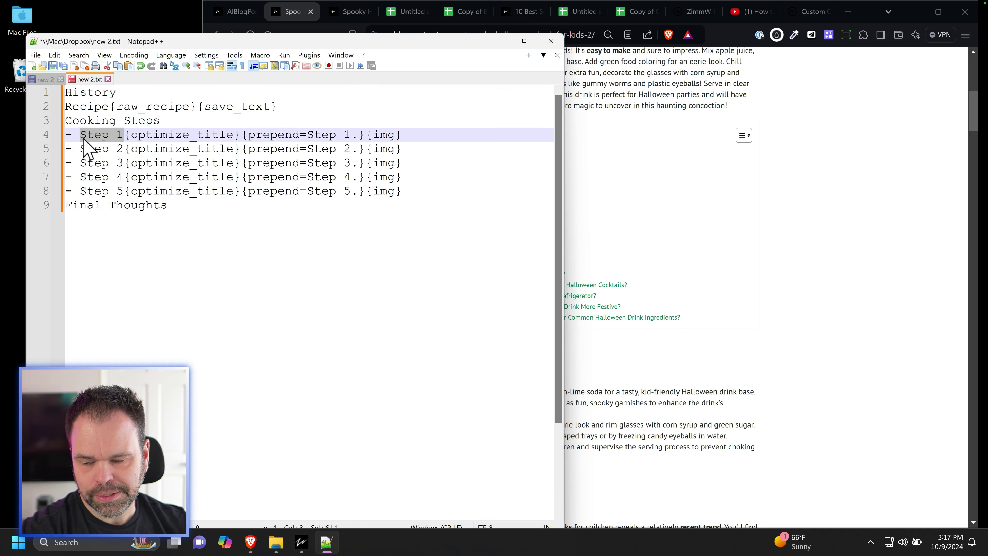
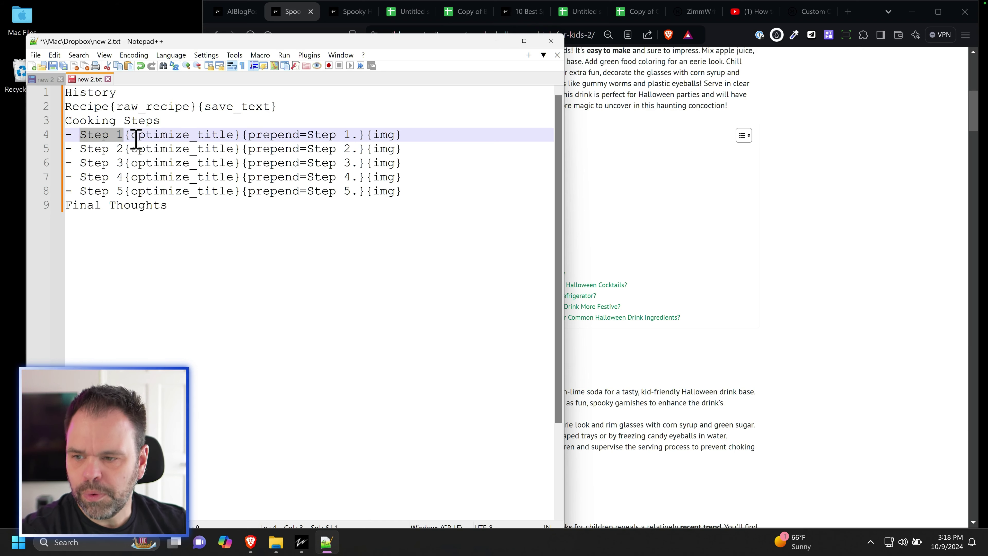
{"action": "left_click_drag", "start_coordinate": [123, 135], "coordinate": [83, 138]}
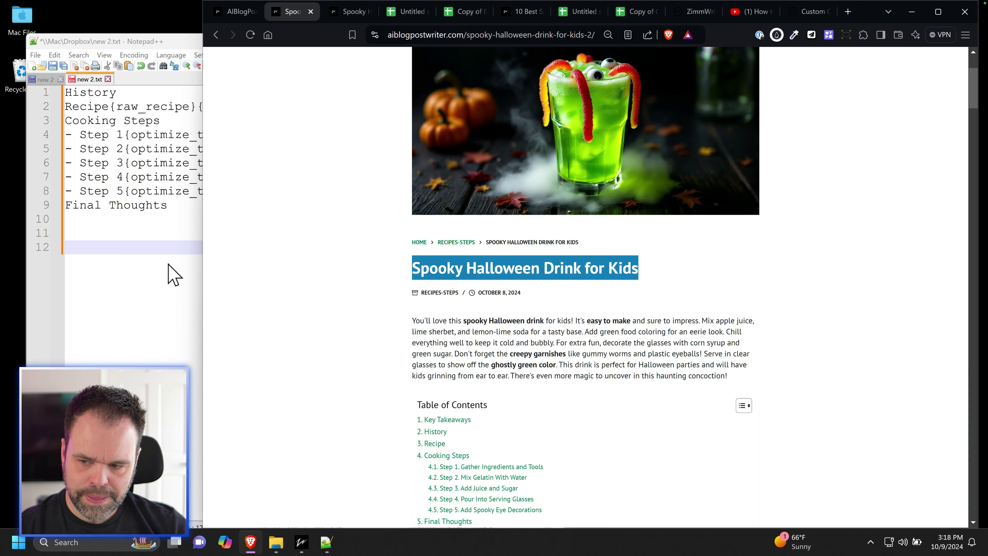
- Below the outline, add the article title "Spooky Halloween Drink for Kids" followed by a "History" line
{"action": "left_click", "coordinate": [170, 273]}
{"action": "type", "text": "Spooky Halloween Drink for Kids"}
{"action": "left_click_drag", "start_coordinate": [124, 136], "coordinate": [85, 137]}
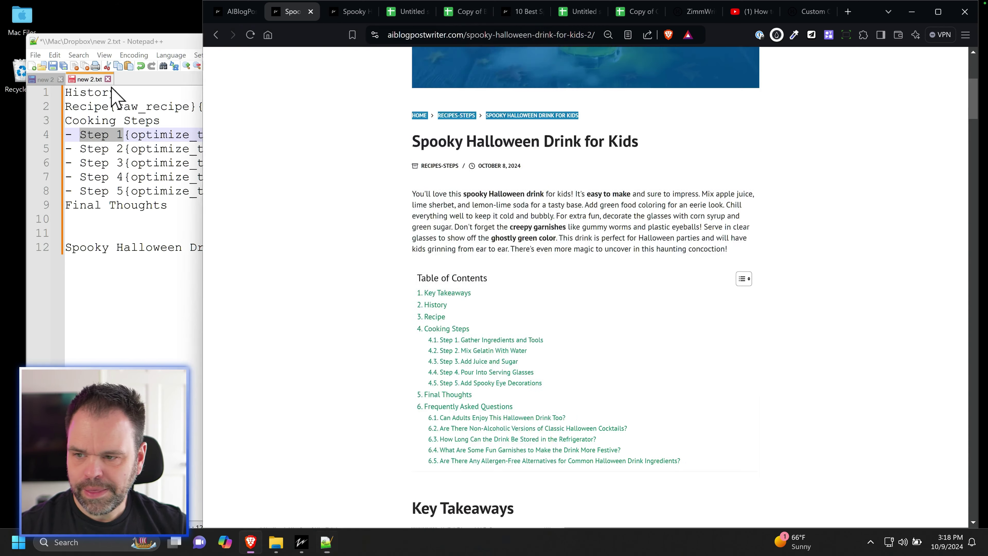
{"action": "left_click", "coordinate": [110, 92]}
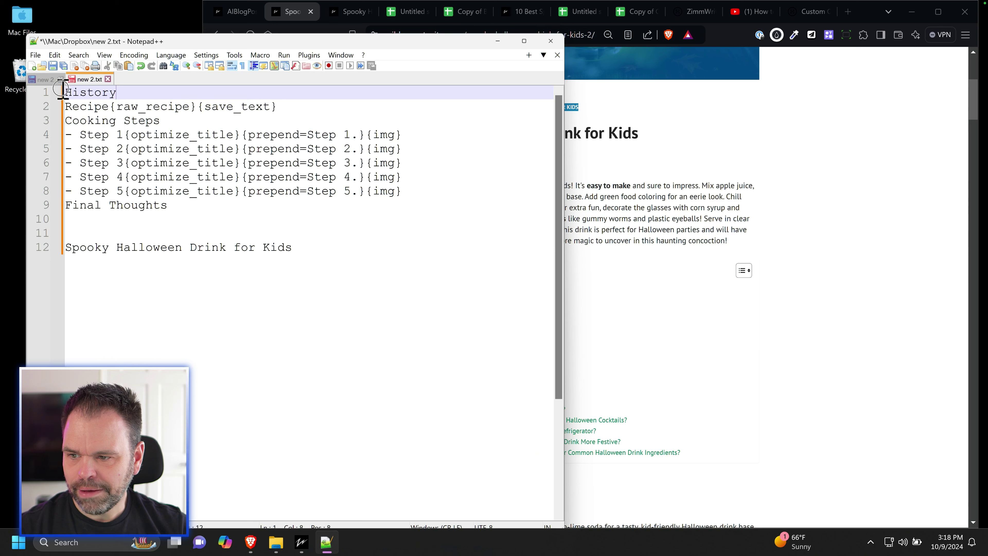
{"action": "key", "text": "ctrl+End"}
{"action": "key", "text": "Return"}
{"action": "type", "text": "History"}
{"action": "key", "text": "Return"}
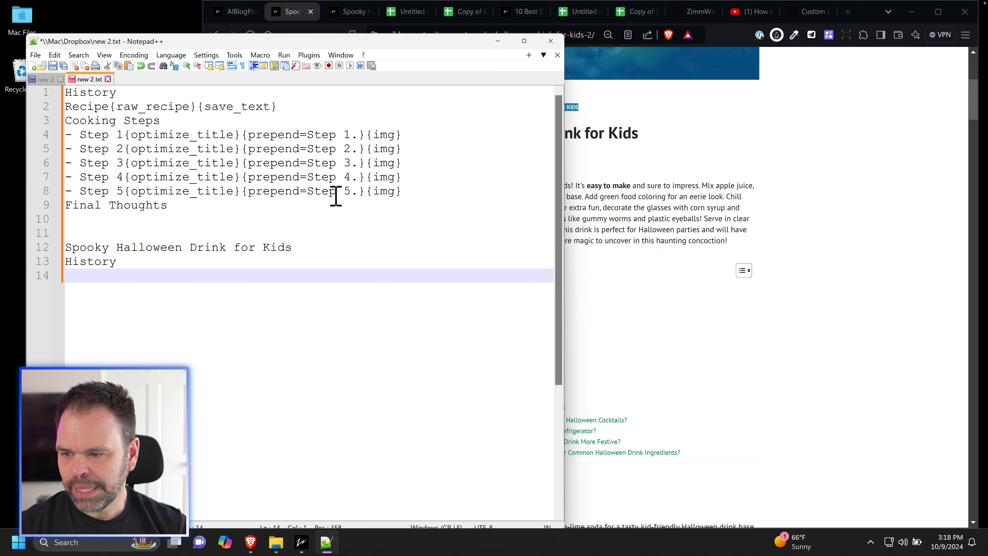
- Copy "Recipe" and "Cooking Steps" from the outline onto new lines below the added "History" line
{"action": "double_click", "coordinate": [105, 105]}
{"action": "key", "text": "ctrl+c"}
{"action": "left_click", "coordinate": [97, 276]}
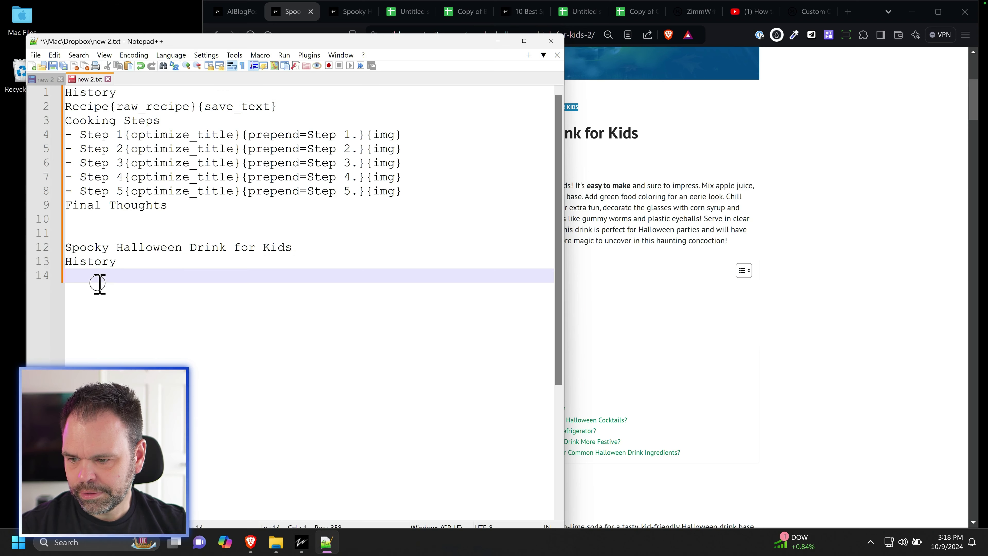
{"action": "key", "text": "ctrl+v"}
{"action": "left_click_drag", "start_coordinate": [166, 121], "coordinate": [64, 123]}
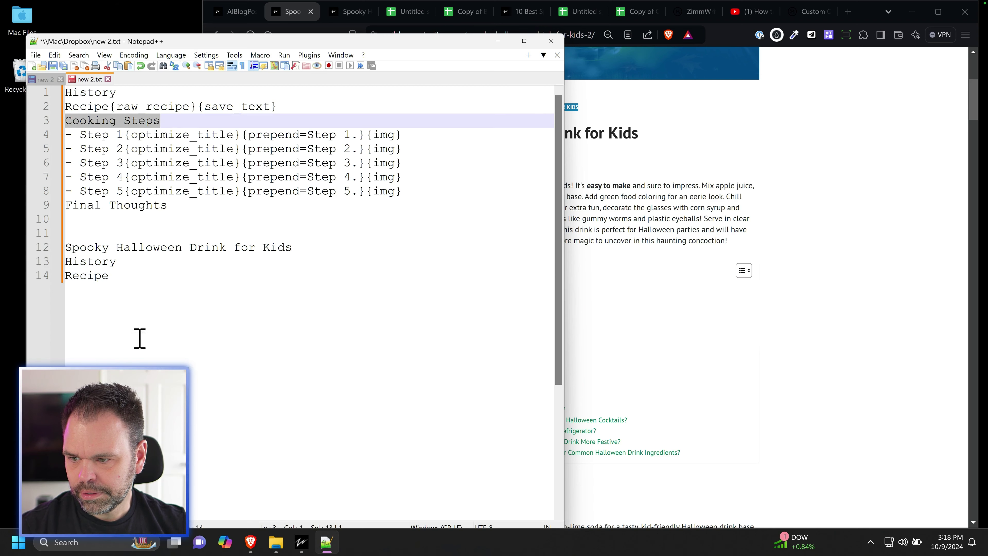
{"action": "left_click", "coordinate": [131, 297]}
{"action": "key", "text": "Return"}
{"action": "key", "text": "ctrl+v"}
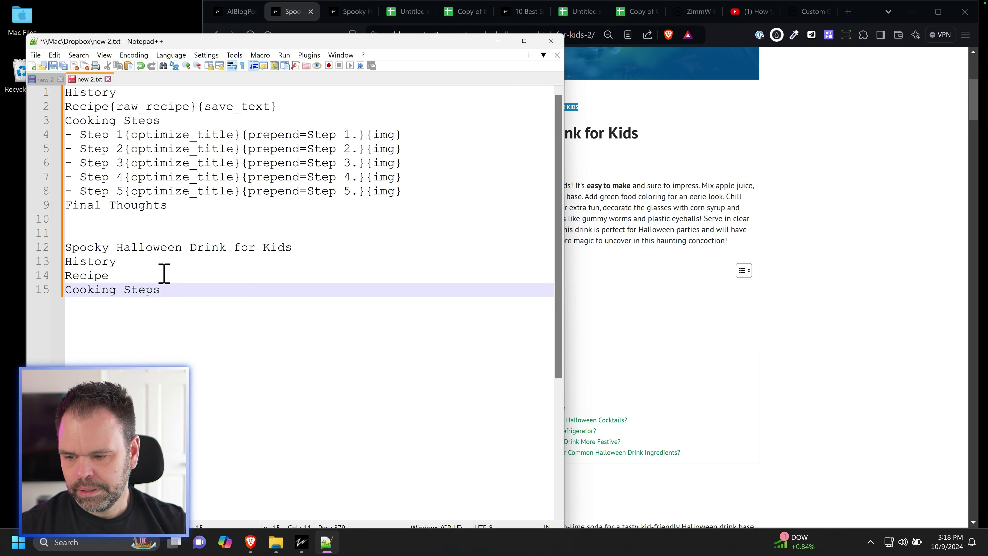
- Add a "Step 1" line below the copied "Cooking Steps" line and highlight it
{"action": "key", "text": "Return"}
{"action": "type", "text": "Step 1"}
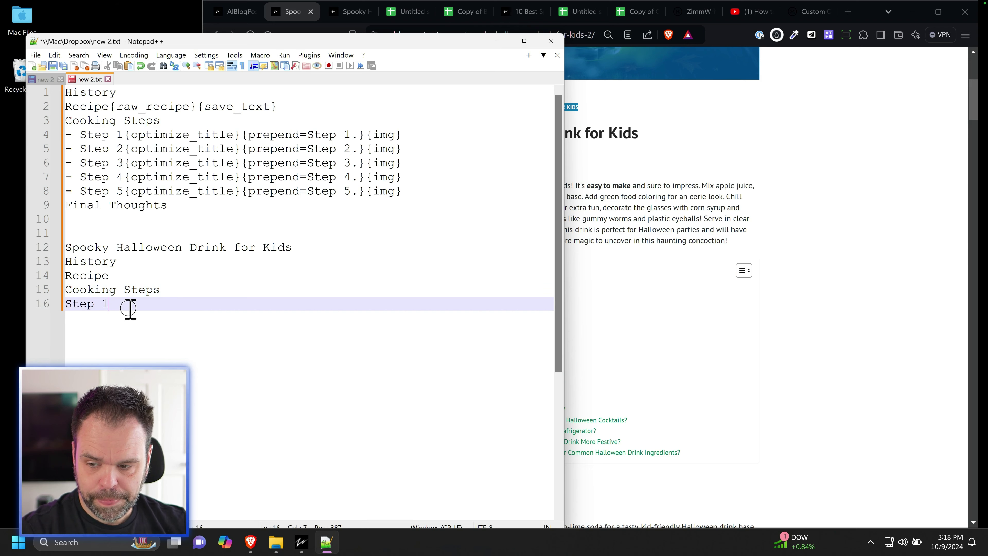
{"action": "key", "text": "shift+Home"}
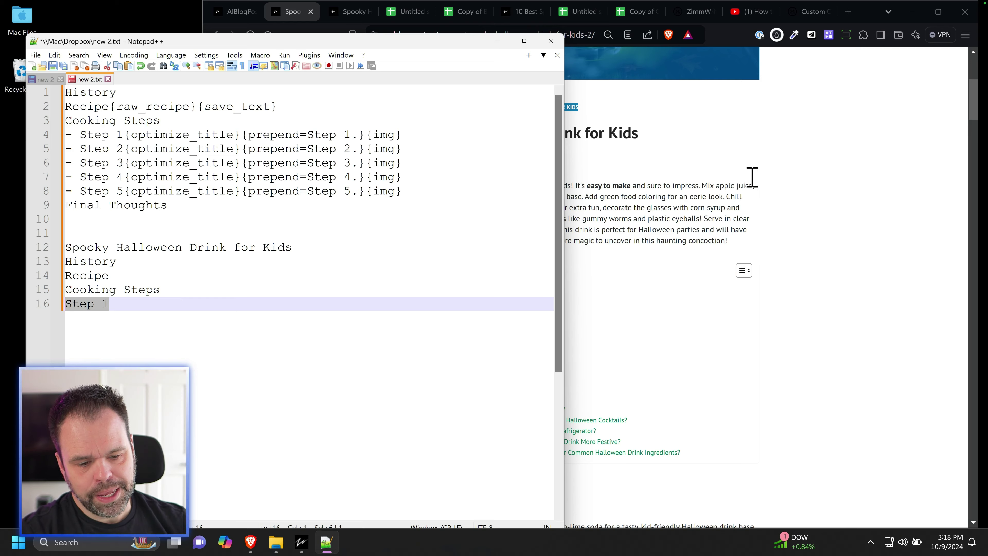
- Switch to the Halloween article in the browser and highlight the titles of its Step 1 and Step 2 headings
{"action": "left_click", "coordinate": [712, 267]}
{"action": "scroll", "coordinate": [673, 337], "scroll_direction": "down", "scroll_amount": 15}
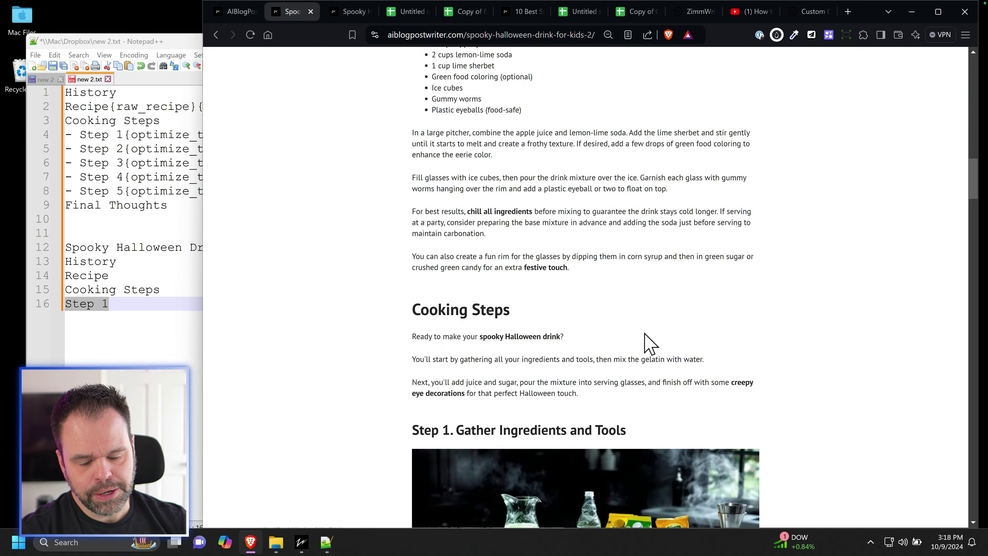
{"action": "scroll", "coordinate": [530, 311], "scroll_direction": "down", "scroll_amount": 3}
{"action": "left_click_drag", "start_coordinate": [457, 293], "coordinate": [646, 293]}
{"action": "scroll", "coordinate": [575, 333], "scroll_direction": "down", "scroll_amount": 7}
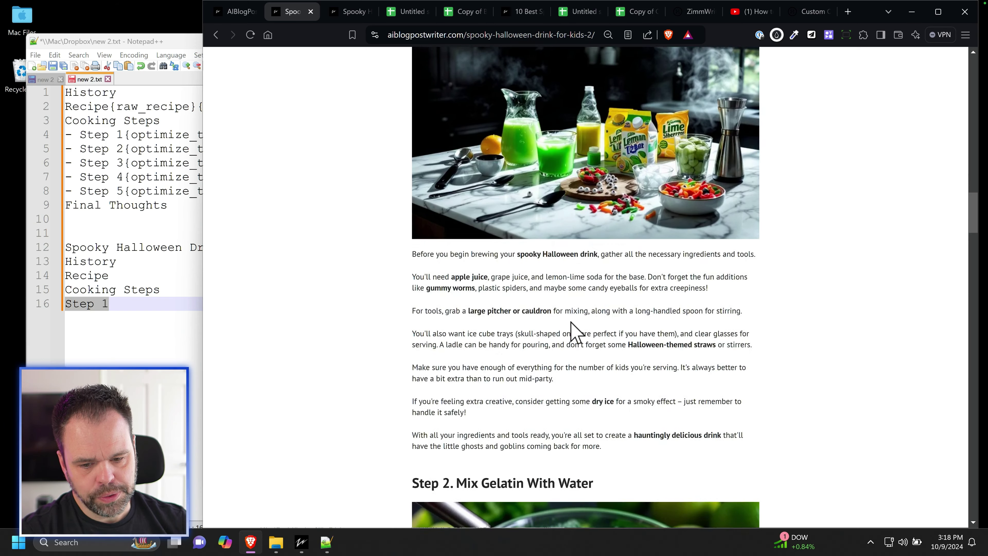
{"action": "scroll", "coordinate": [575, 332], "scroll_direction": "down", "scroll_amount": 3}
{"action": "left_click_drag", "start_coordinate": [456, 347], "coordinate": [633, 346]}
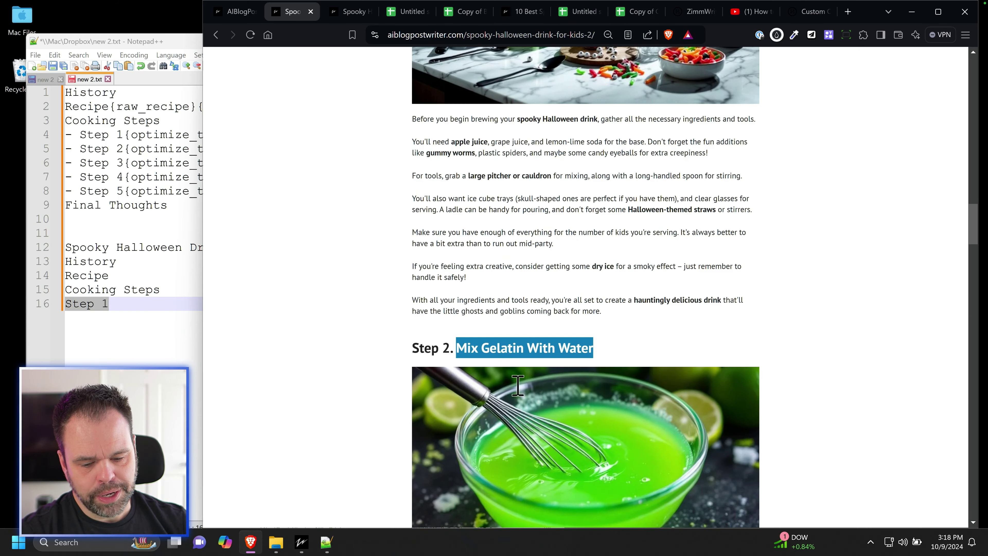
- Highlight the article's ingredient list, compare it with the Step 2 section, and switch back to the outline in Notepad++
{"action": "scroll", "coordinate": [523, 382], "scroll_direction": "up", "scroll_amount": 15}
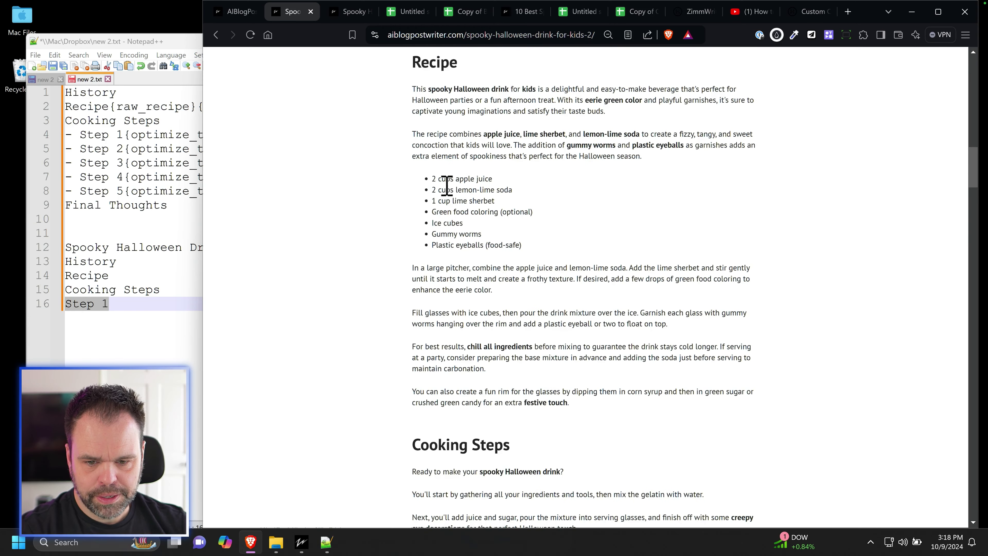
{"action": "left_click_drag", "start_coordinate": [432, 179], "coordinate": [525, 260]}
{"action": "scroll", "coordinate": [529, 309], "scroll_direction": "down", "scroll_amount": 15}
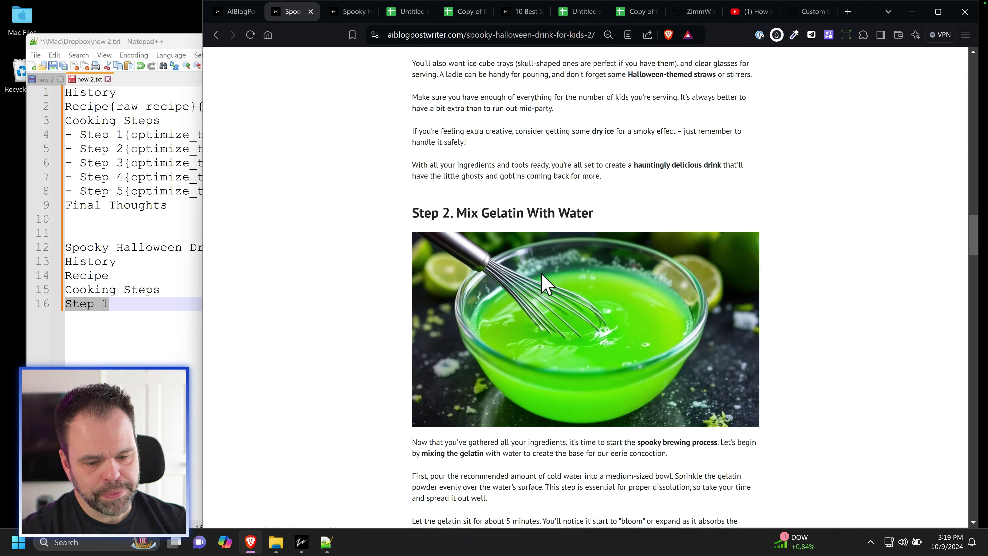
{"action": "scroll", "coordinate": [361, 164], "scroll_direction": "up", "scroll_amount": 15}
{"action": "left_click", "coordinate": [158, 222]}
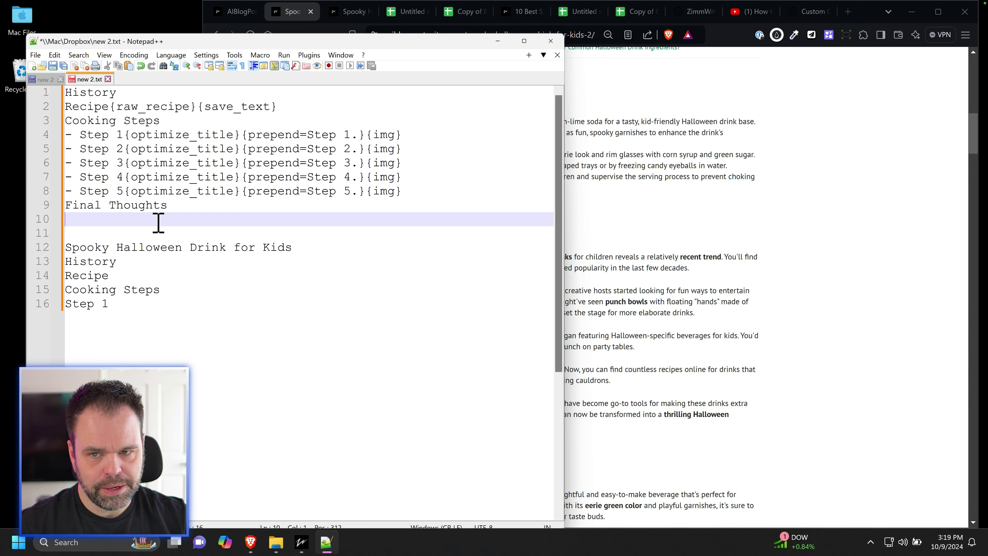
- Open the recipes-steps-advanced version of the Halloween article in the browser and highlight the ingredient list in its Recipe section
{"action": "left_click", "coordinate": [339, 16]}
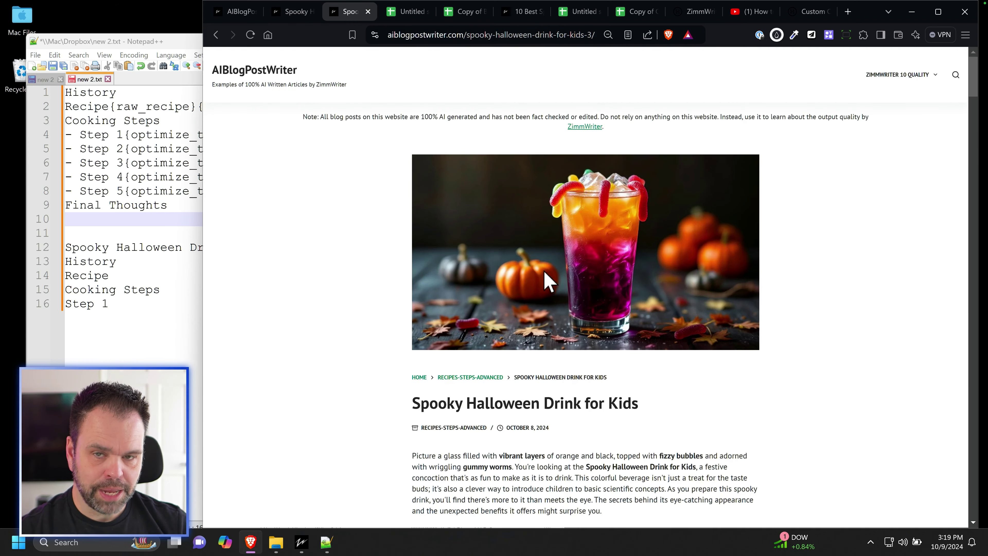
{"action": "scroll", "coordinate": [560, 292], "scroll_direction": "down", "scroll_amount": 15}
{"action": "scroll", "coordinate": [575, 286], "scroll_direction": "down", "scroll_amount": 10}
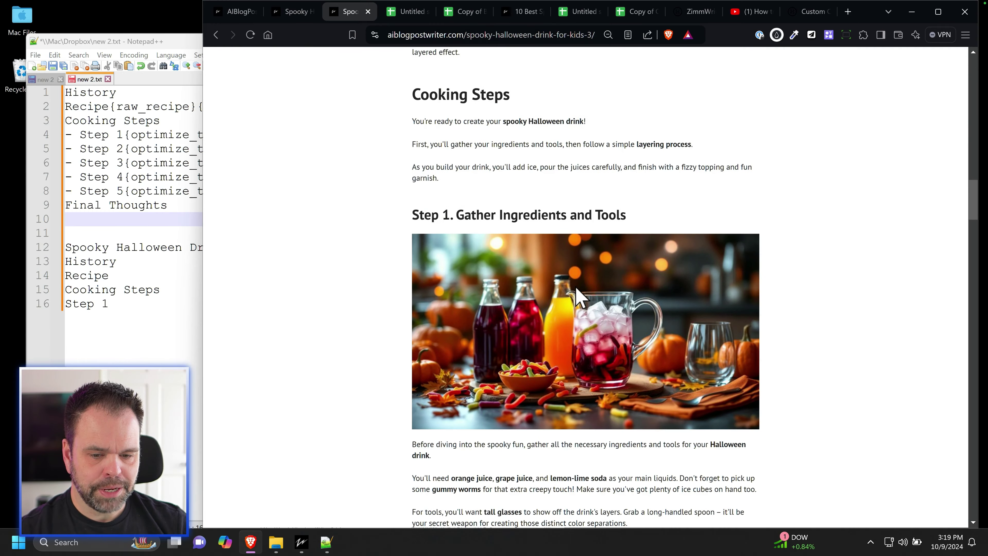
{"action": "scroll", "coordinate": [570, 286], "scroll_direction": "up", "scroll_amount": 10}
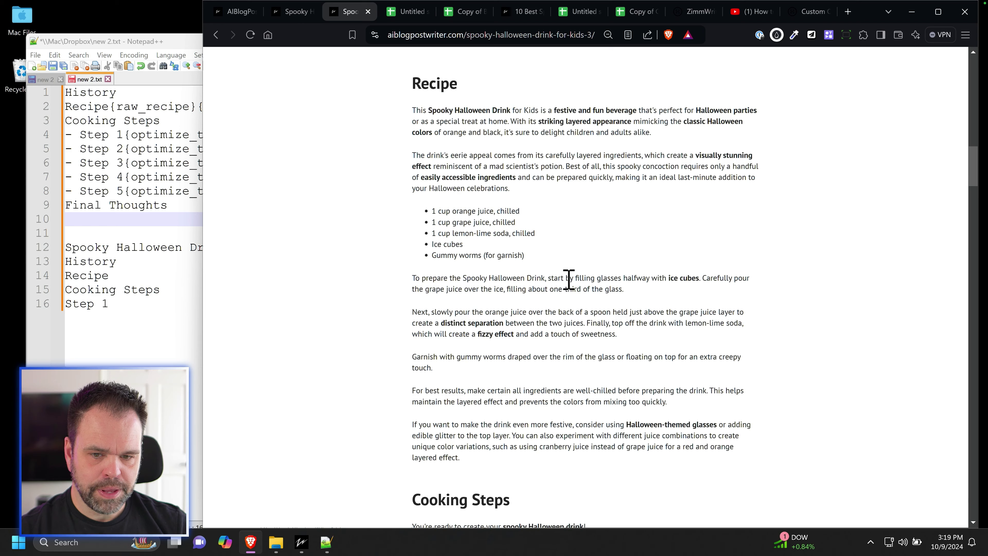
{"action": "left_click_drag", "start_coordinate": [432, 211], "coordinate": [546, 265]}
{"action": "scroll", "coordinate": [546, 265], "scroll_direction": "down", "scroll_amount": 8}
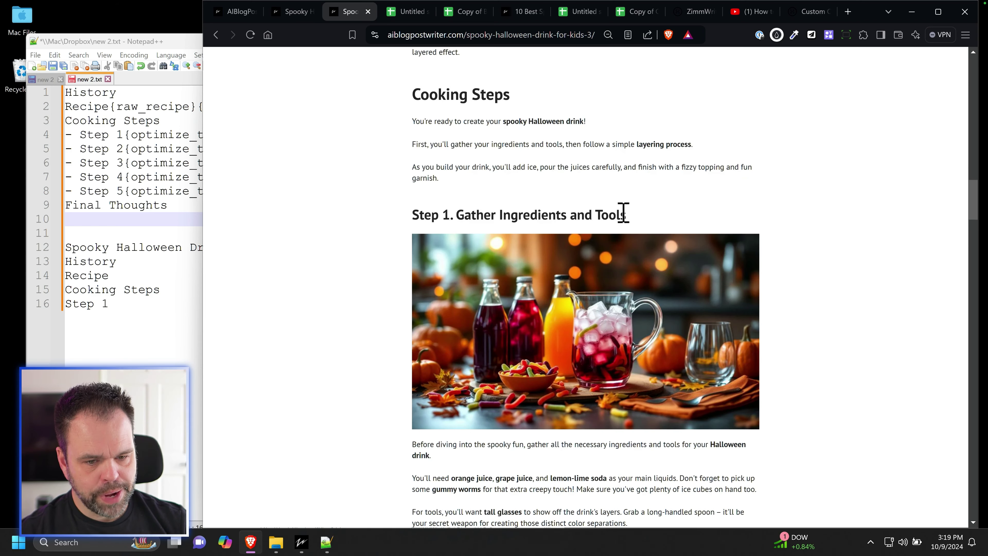
- Highlight the "Pour Grape Juice Layer" title of Step 3 and the matching grape juice ingredient in the Recipe section
{"action": "scroll", "coordinate": [623, 213], "scroll_direction": "down", "scroll_amount": 12}
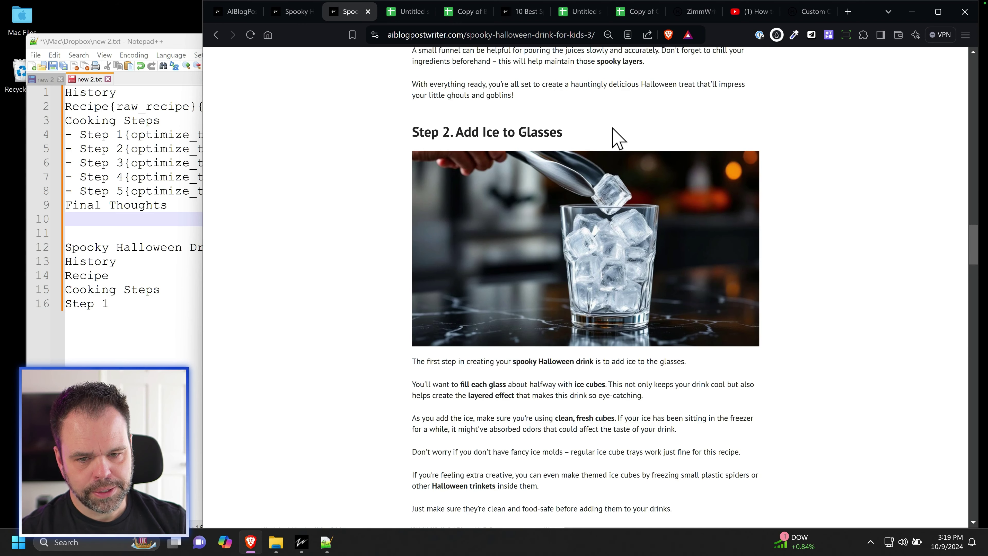
{"action": "scroll", "coordinate": [535, 313], "scroll_direction": "down", "scroll_amount": 10}
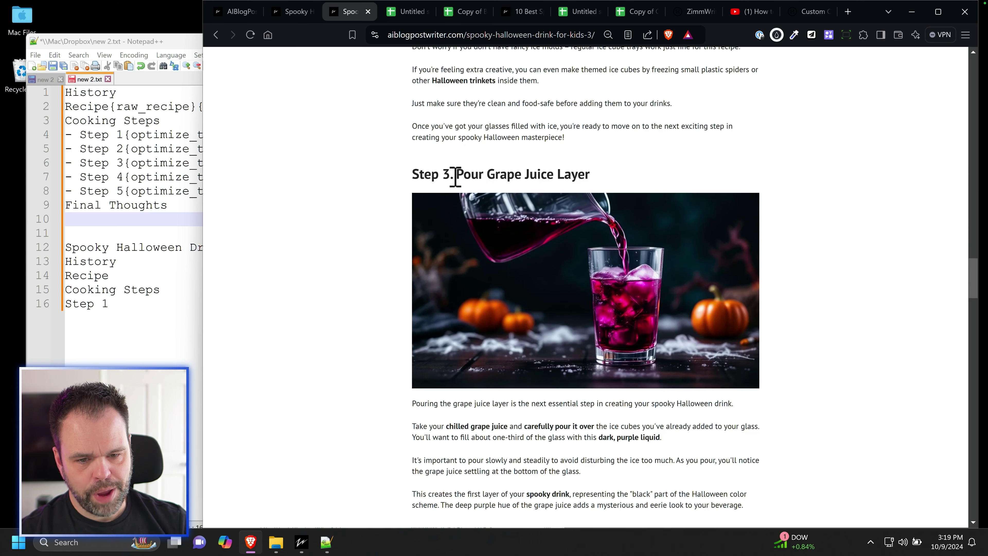
{"action": "left_click_drag", "start_coordinate": [455, 177], "coordinate": [661, 161]}
{"action": "scroll", "coordinate": [523, 329], "scroll_direction": "up", "scroll_amount": 20}
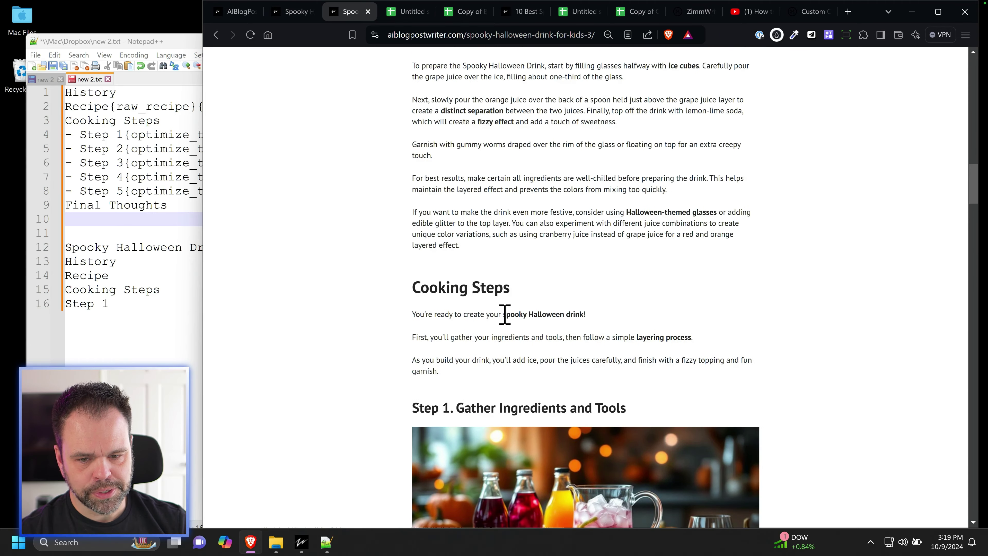
{"action": "scroll", "coordinate": [505, 315], "scroll_direction": "up", "scroll_amount": 15}
{"action": "scroll", "coordinate": [505, 315], "scroll_direction": "down", "scroll_amount": 8}
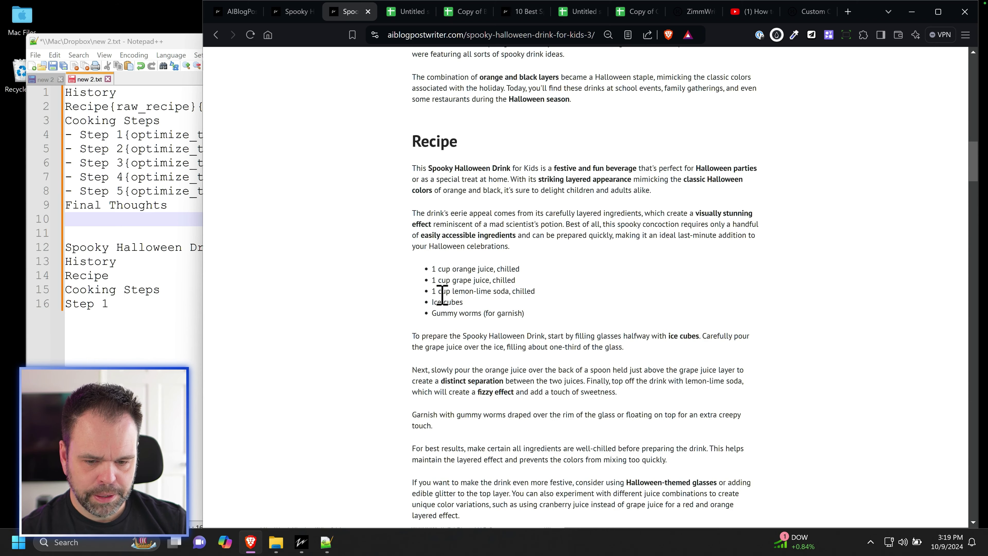
{"action": "left_click_drag", "start_coordinate": [441, 287], "coordinate": [506, 284]}
- Review the advanced article's step headings and images from Step 1 through Step 5
{"action": "scroll", "coordinate": [511, 306], "scroll_direction": "down", "scroll_amount": 20}
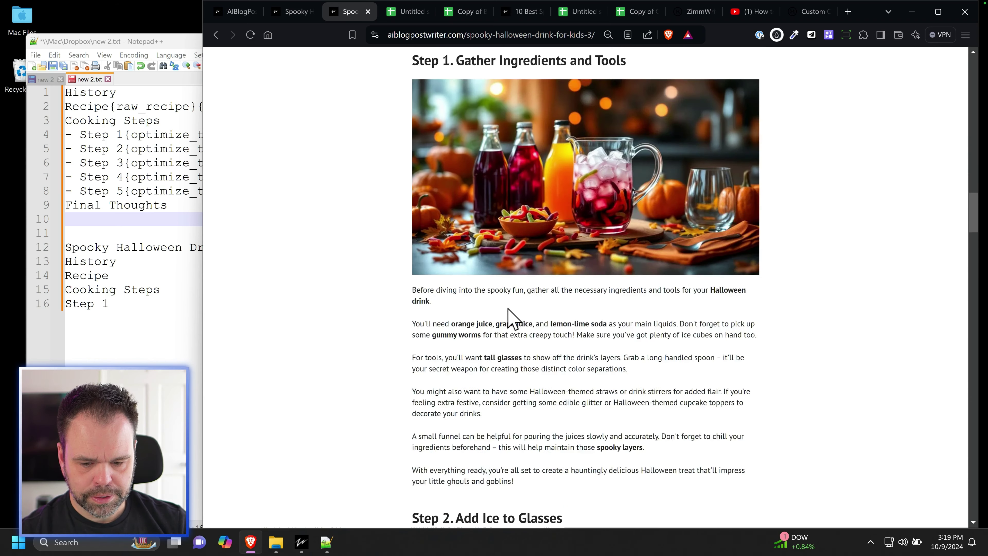
{"action": "scroll", "coordinate": [493, 300], "scroll_direction": "down", "scroll_amount": 12}
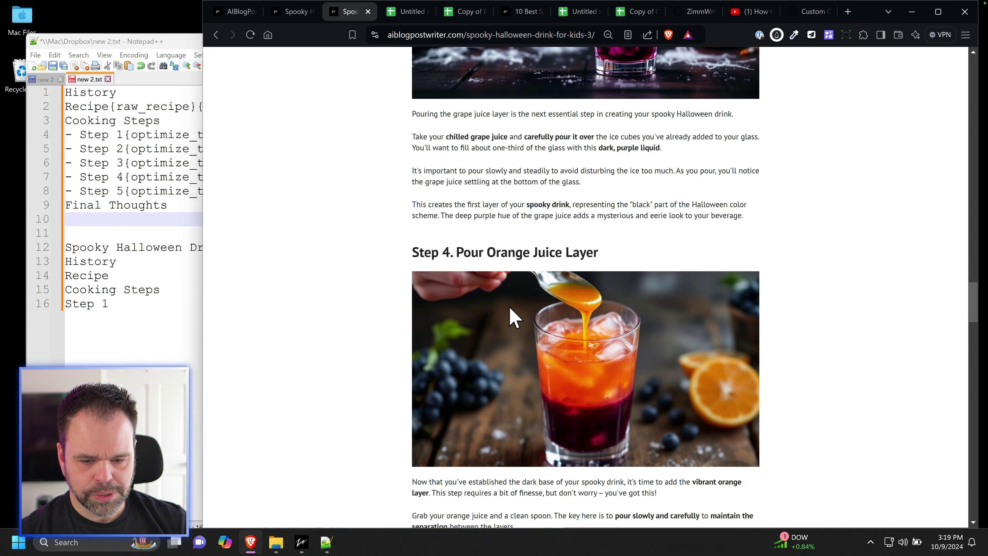
{"action": "scroll", "coordinate": [540, 306], "scroll_direction": "down", "scroll_amount": 10}
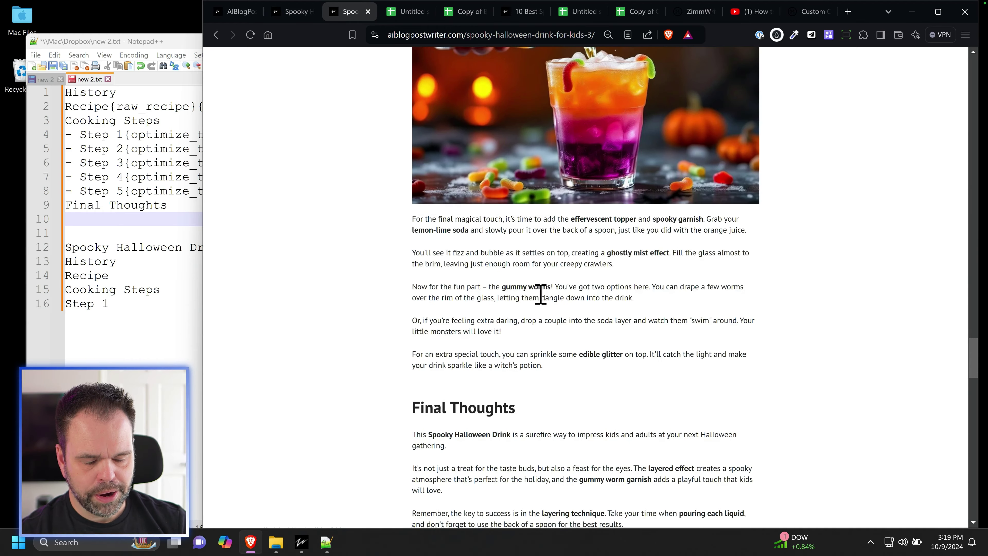
{"action": "scroll", "coordinate": [552, 286], "scroll_direction": "up", "scroll_amount": 6}
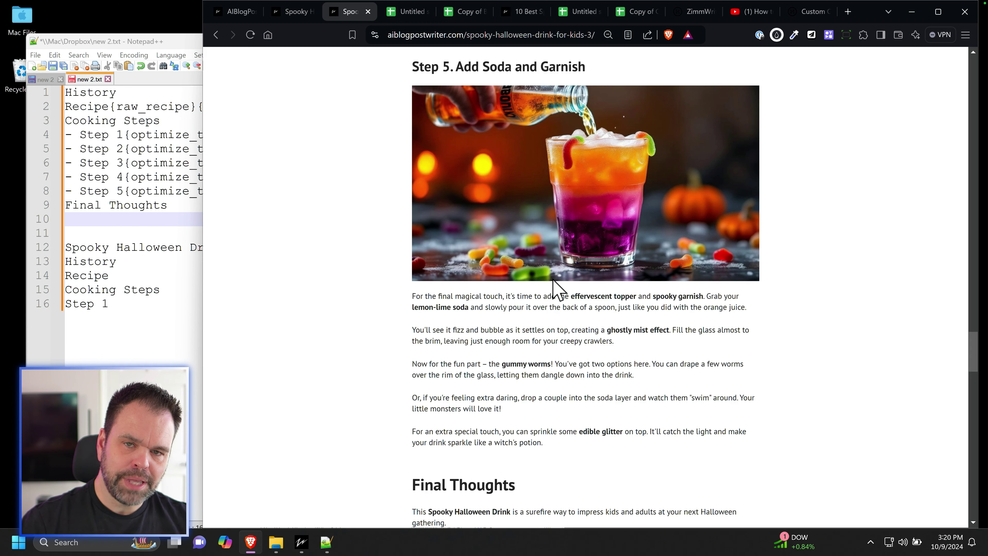
- Switch to ZimmWriter's Bulk Blog Writer, open the custom prompt settings and load the {cp_recipe} prompt into the editor
{"action": "key", "text": "alt+Tab"}
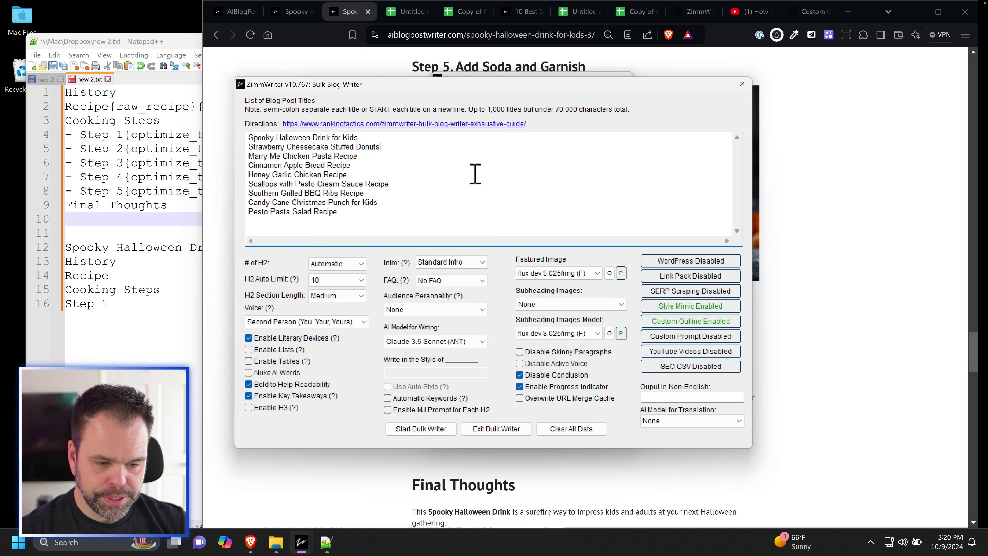
{"action": "left_click", "coordinate": [688, 335]}
{"action": "left_click", "coordinate": [412, 374]}
{"action": "left_click", "coordinate": [394, 440]}
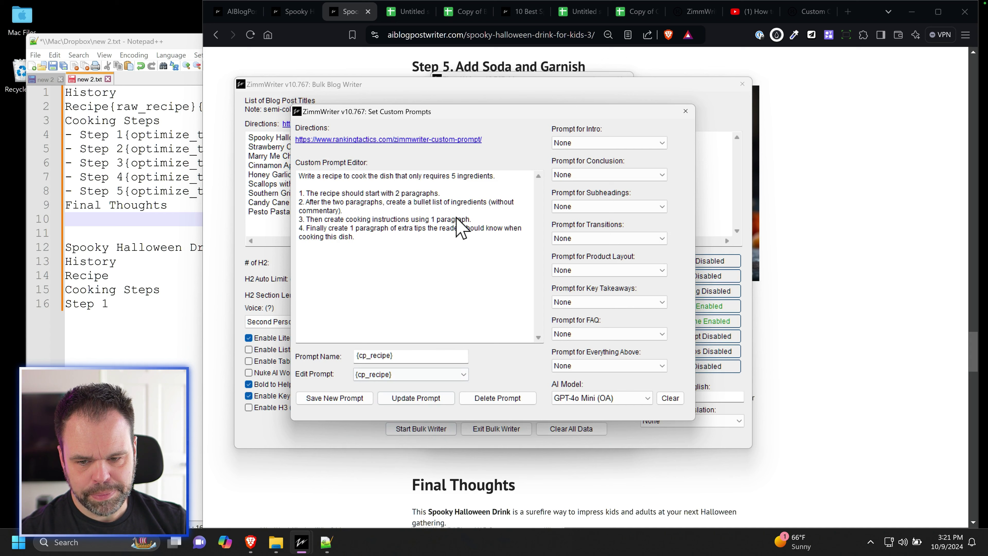
- Highlight the numbered instructions in the {cp_recipe} prompt, then close the custom prompt settings and the Bulk Blog Writer
{"action": "left_click", "coordinate": [392, 227]}
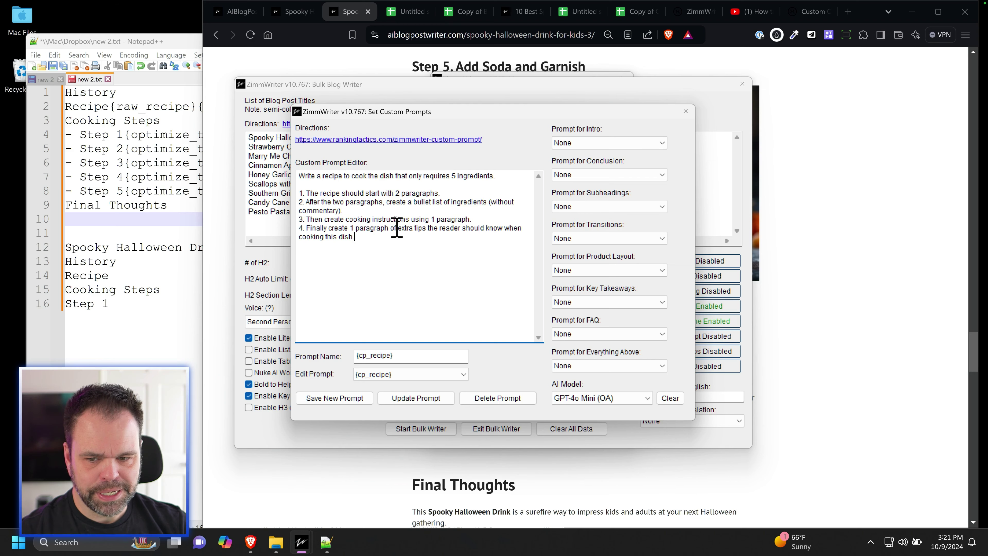
{"action": "left_click_drag", "start_coordinate": [355, 236], "coordinate": [310, 187]}
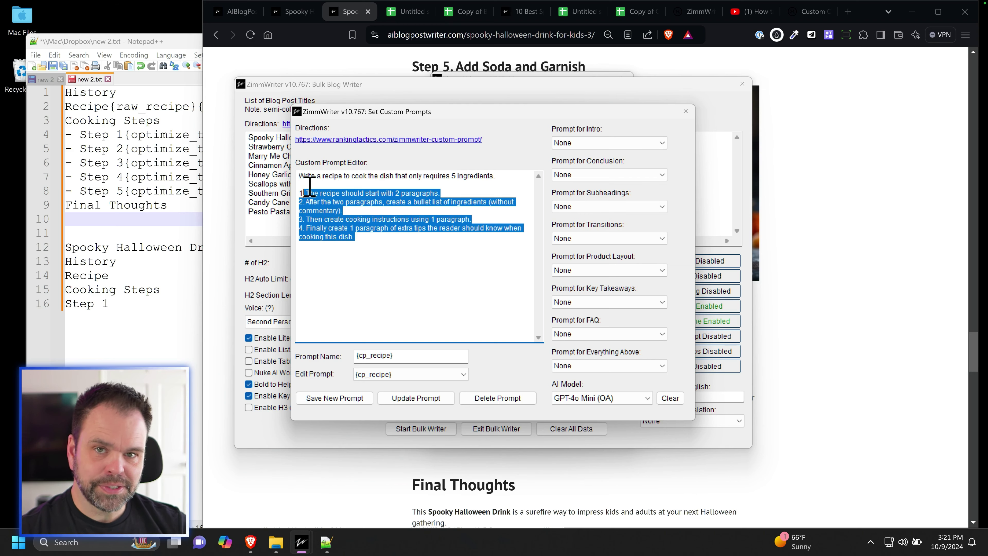
{"action": "left_click", "coordinate": [395, 260]}
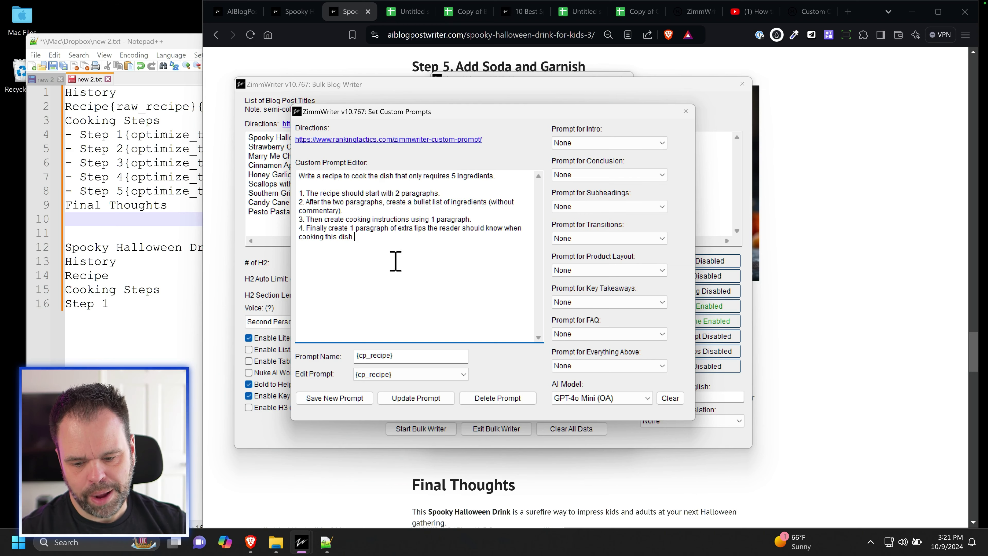
{"action": "left_click", "coordinate": [685, 111]}
{"action": "left_click", "coordinate": [742, 85]}
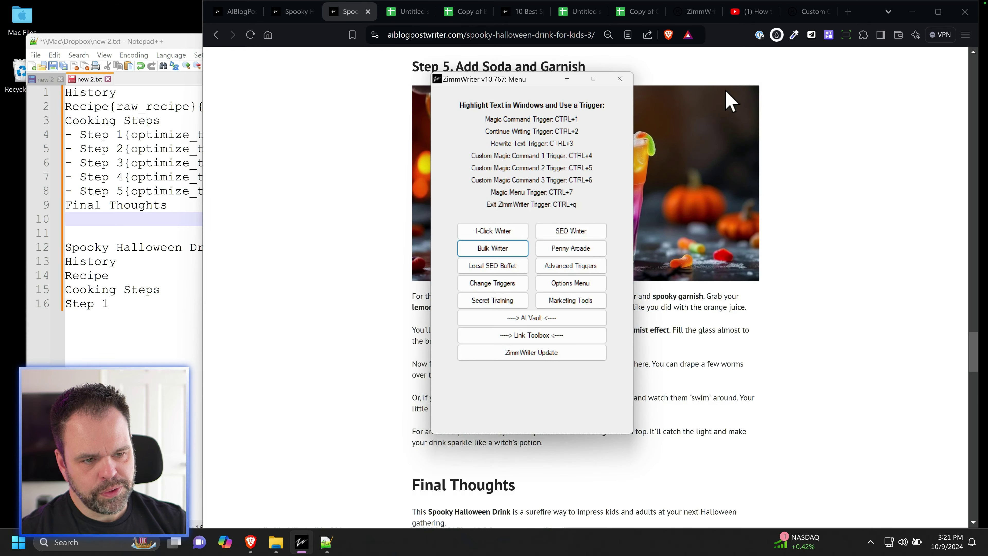
- In the AI Vault's Text Discombobulator, set custom prompt 1 to {cp_recipe} and the writing model to Claude-3.5 Sonnet (ANT), then close it
{"action": "left_click", "coordinate": [540, 317]}
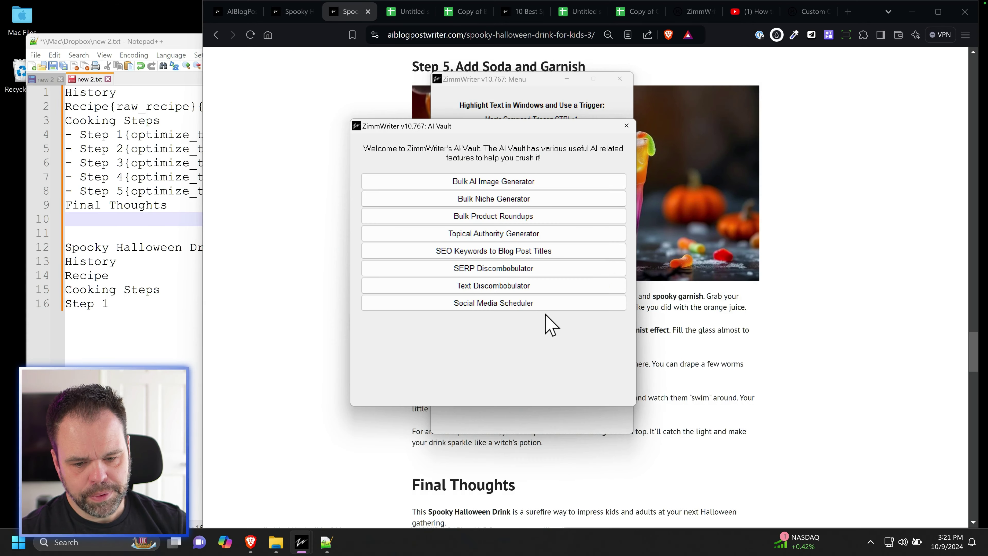
{"action": "left_click", "coordinate": [488, 285]}
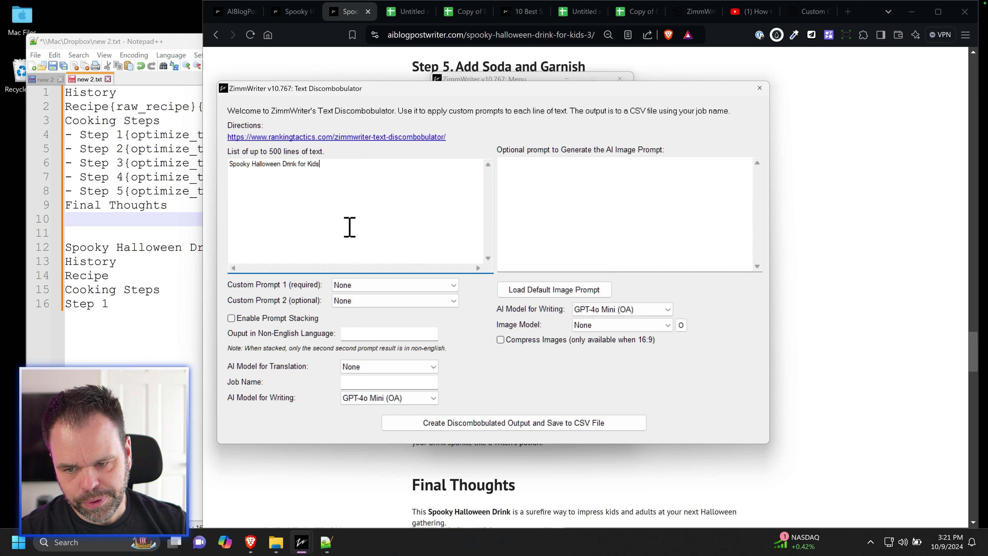
{"action": "left_click", "coordinate": [354, 285]}
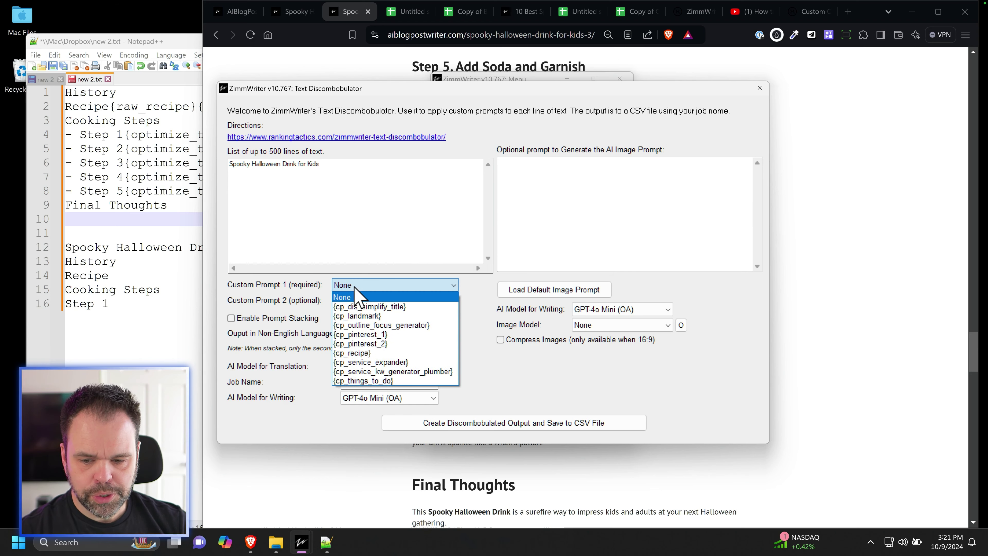
{"action": "left_click", "coordinate": [372, 356]}
{"action": "left_click", "coordinate": [385, 398]}
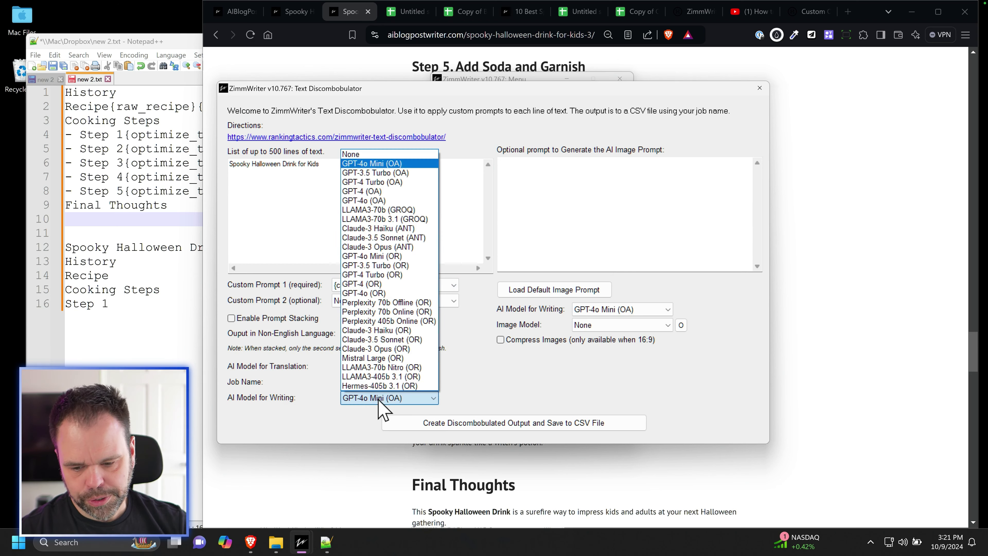
{"action": "left_click", "coordinate": [415, 238]}
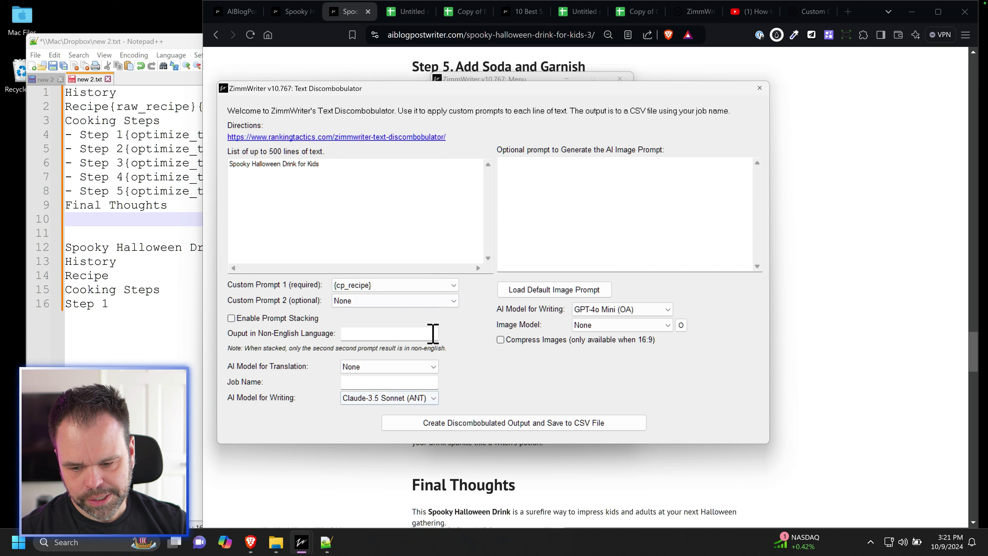
{"action": "left_click", "coordinate": [389, 380]}
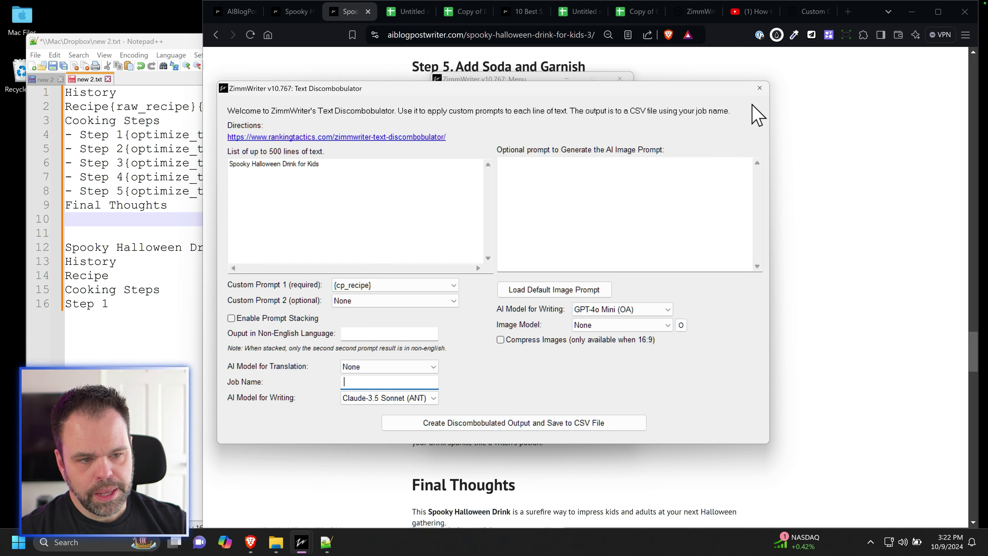
{"action": "left_click", "coordinate": [758, 88]}
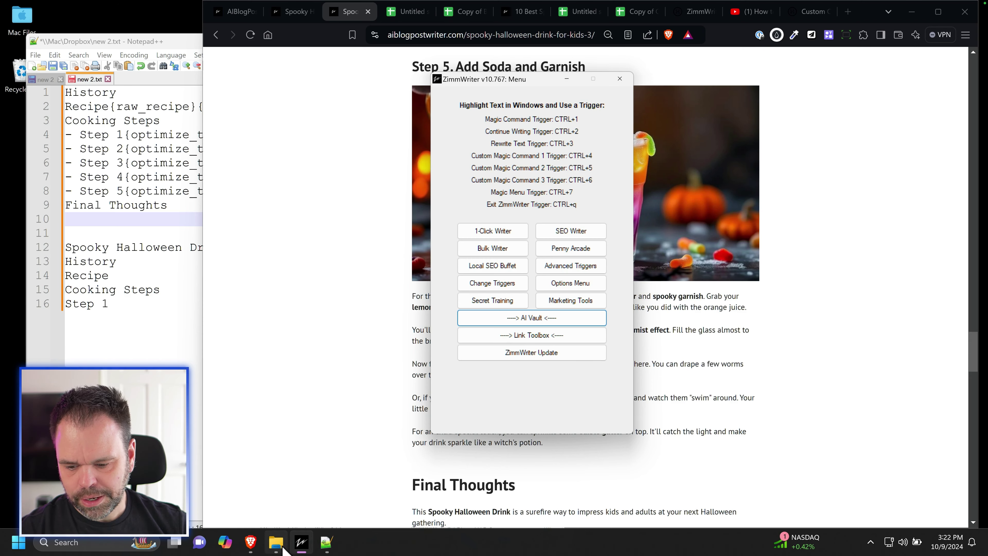
- Open the recipe CSV from the output folder in Excel, widen column B and examine the Halloween drink's generated recipe before closing the file
{"action": "left_click", "coordinate": [282, 545]}
{"action": "left_click_drag", "start_coordinate": [124, 141], "coordinate": [467, 141]}
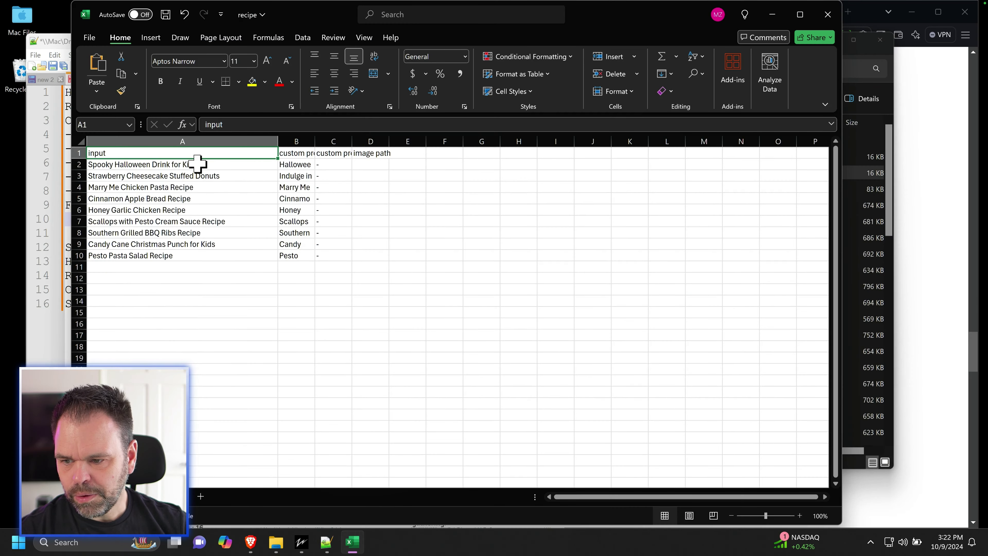
{"action": "left_click", "coordinate": [191, 166]}
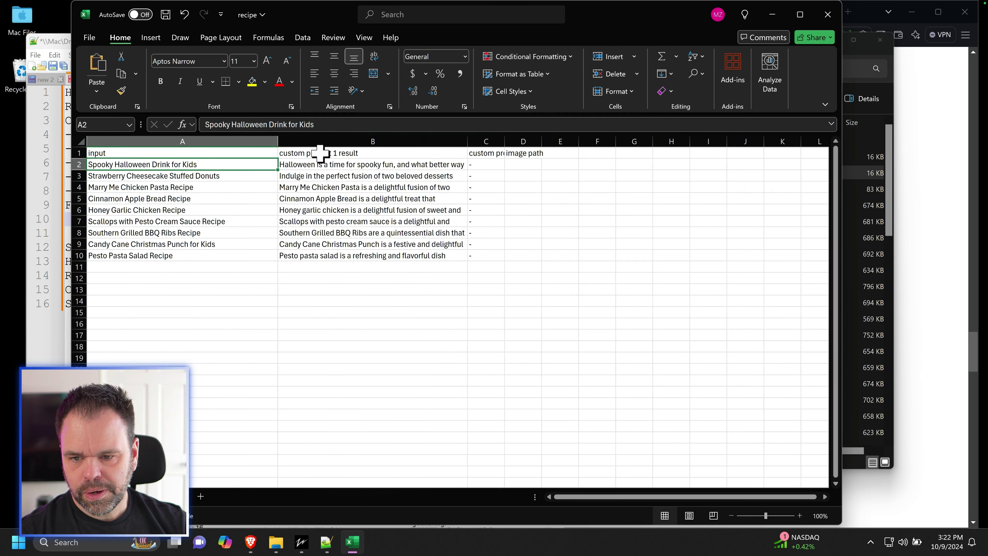
{"action": "double_click", "coordinate": [326, 163]}
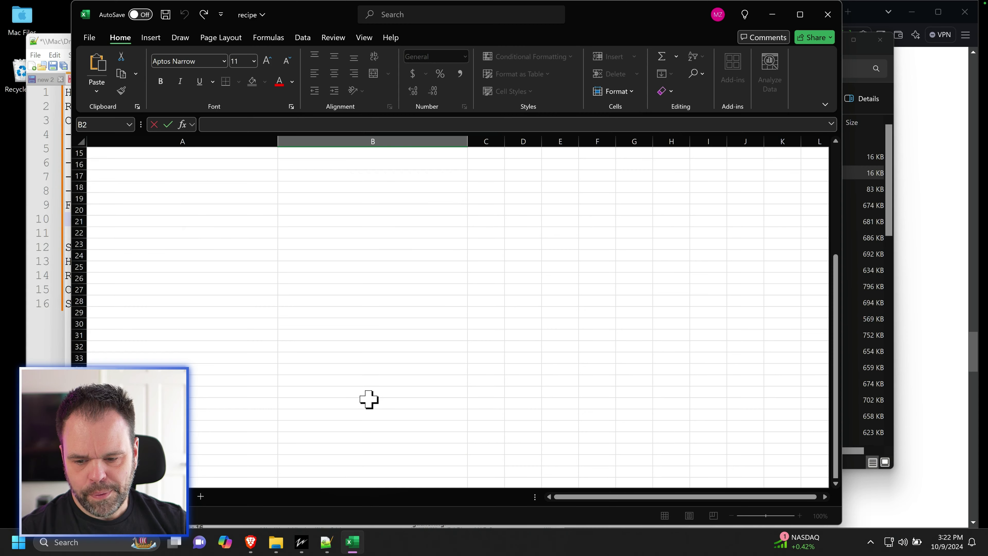
{"action": "left_click", "coordinate": [472, 324]}
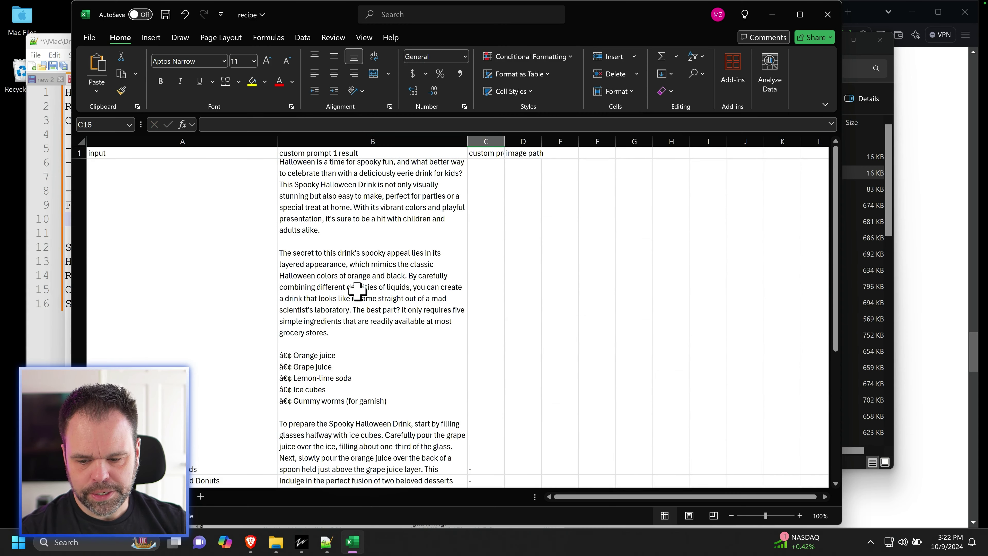
{"action": "scroll", "coordinate": [355, 296], "scroll_direction": "down", "scroll_amount": 2}
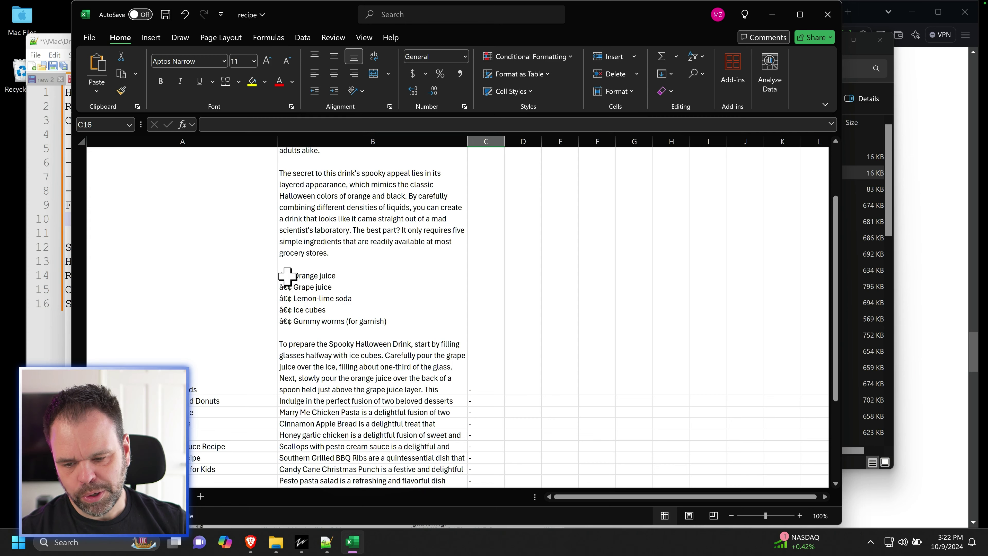
{"action": "left_click", "coordinate": [827, 15]}
{"action": "left_click", "coordinate": [501, 354]}
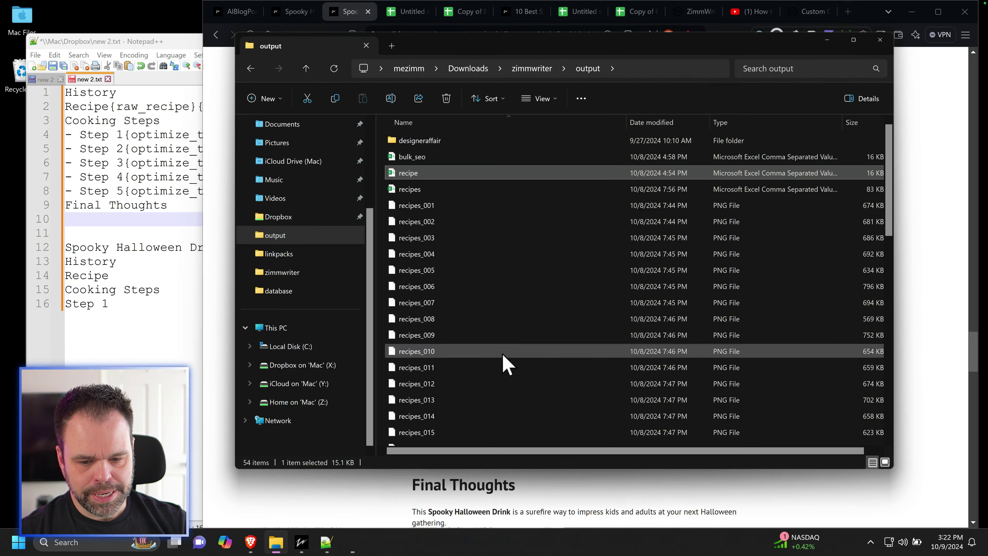
- Review the generated recipe texts in the browser's untitled spreadsheet, selecting the Marry Me Chicken Pasta and Spooky Halloween Drink results
{"action": "left_click", "coordinate": [408, 17]}
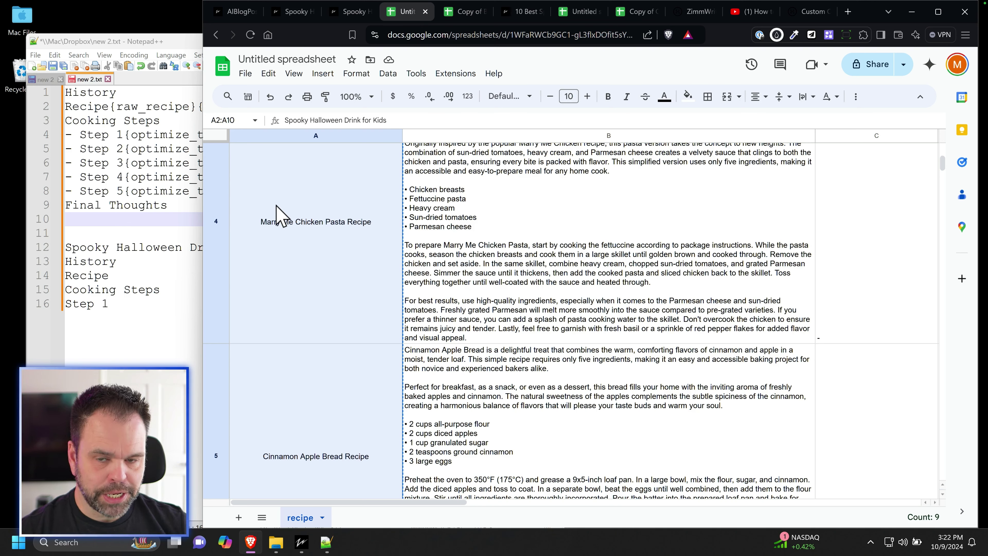
{"action": "left_click", "coordinate": [485, 246]}
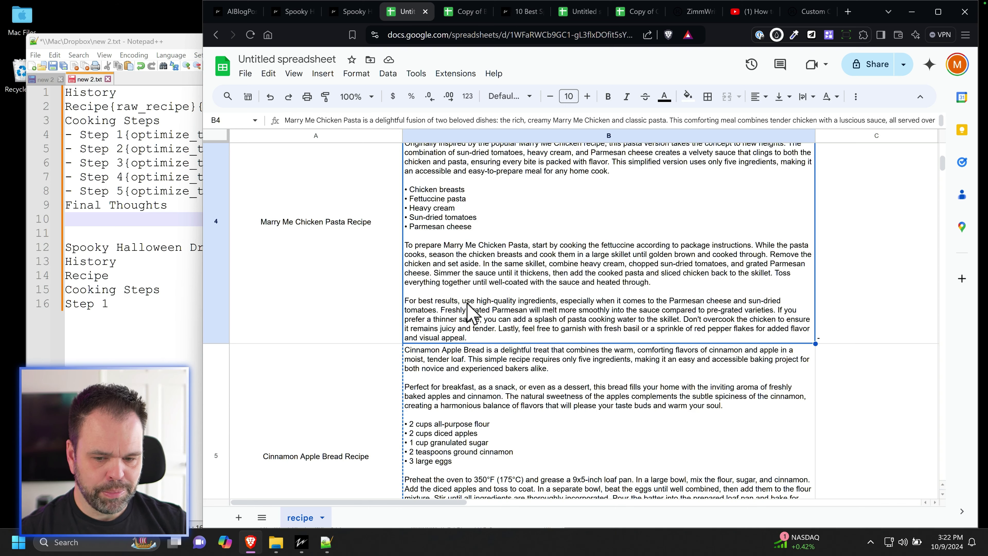
{"action": "scroll", "coordinate": [430, 393], "scroll_direction": "up", "scroll_amount": 5}
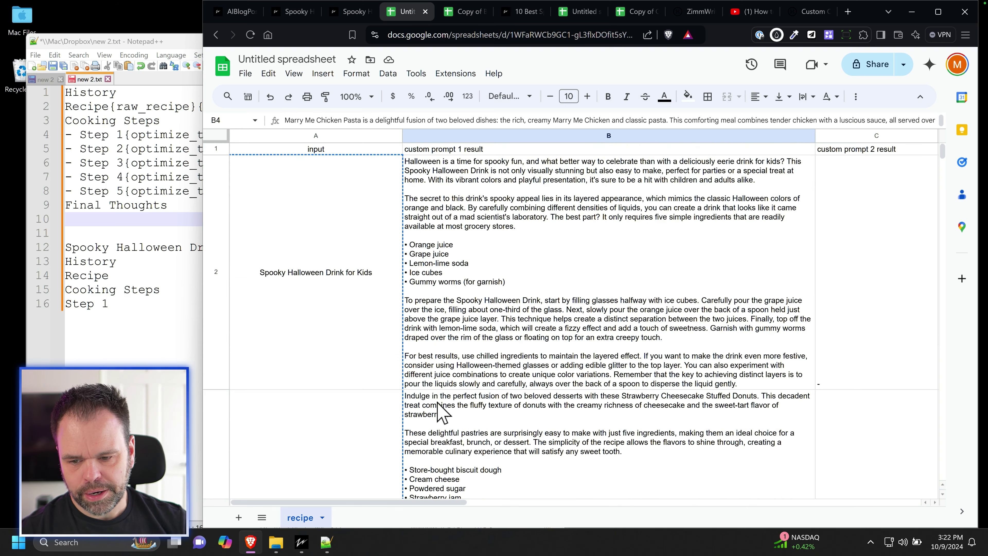
{"action": "left_click", "coordinate": [335, 293]}
{"action": "left_click", "coordinate": [465, 175]}
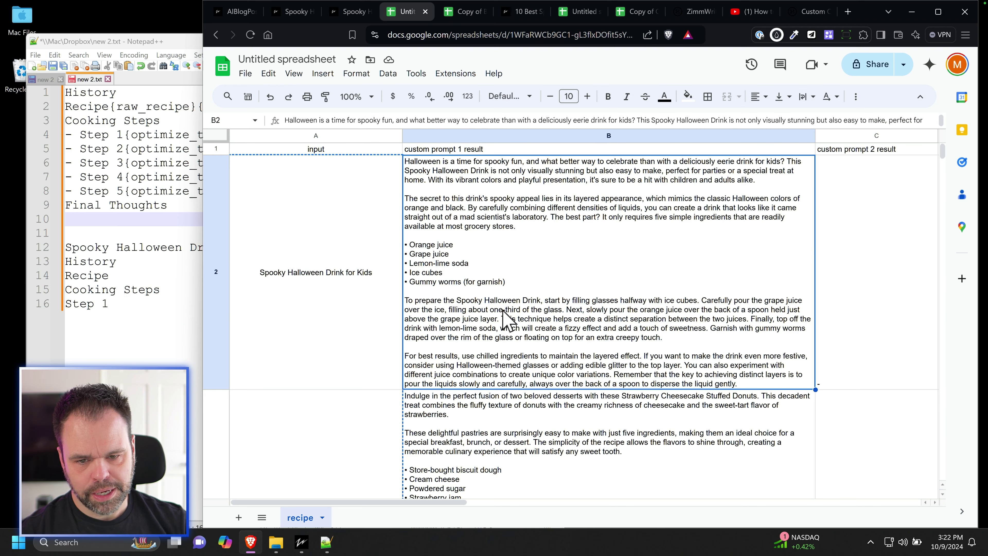
- Open the Bulk SEO CSV template from the Bulk Blog Writer's SEO CSV settings and highlight its example article rows
{"action": "left_click", "coordinate": [302, 541]}
{"action": "left_click", "coordinate": [505, 250]}
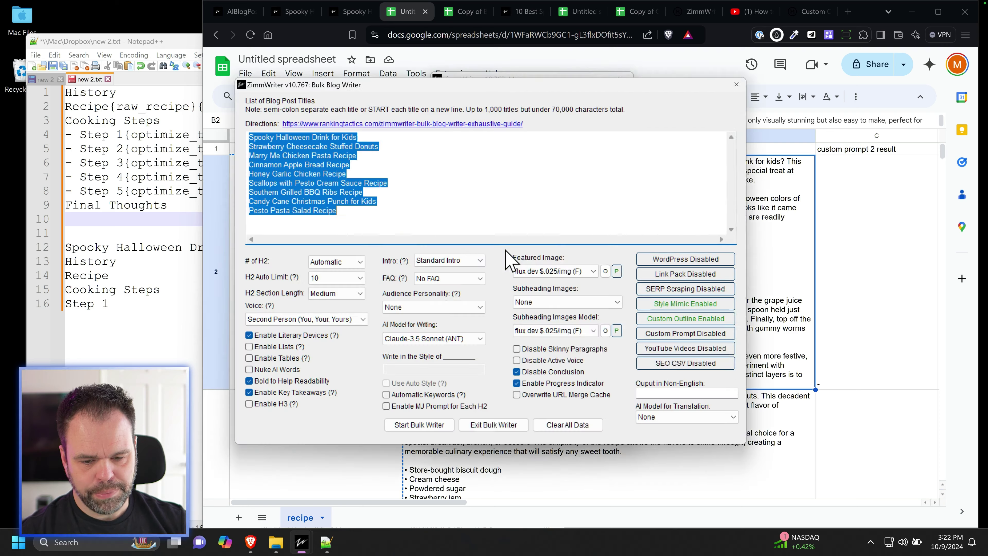
{"action": "left_click", "coordinate": [696, 368]}
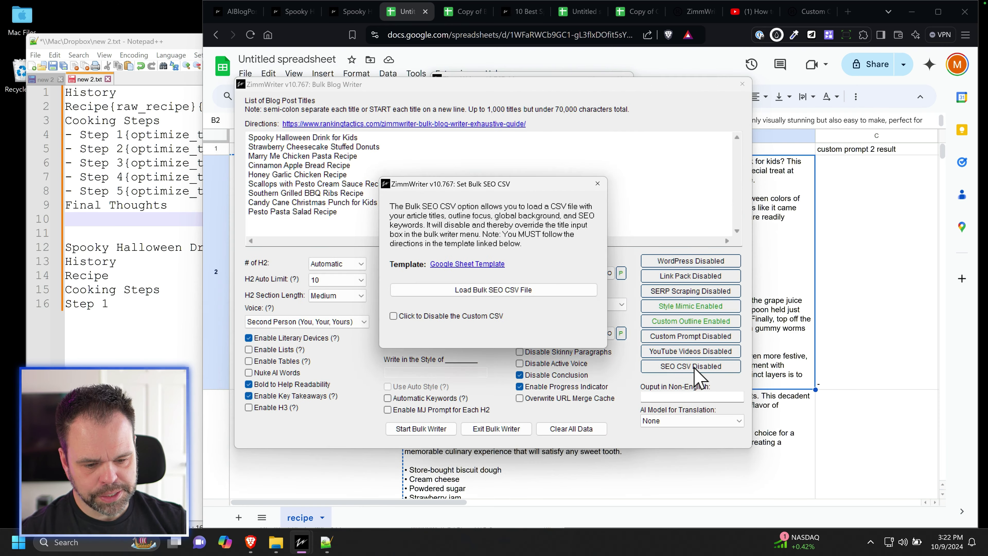
{"action": "left_click", "coordinate": [467, 264]}
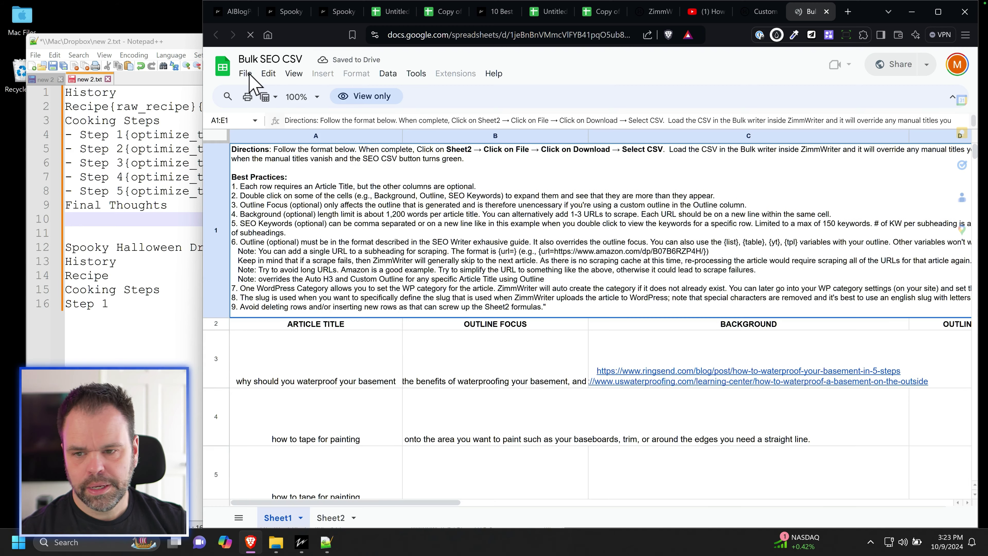
{"action": "left_click", "coordinate": [247, 74]}
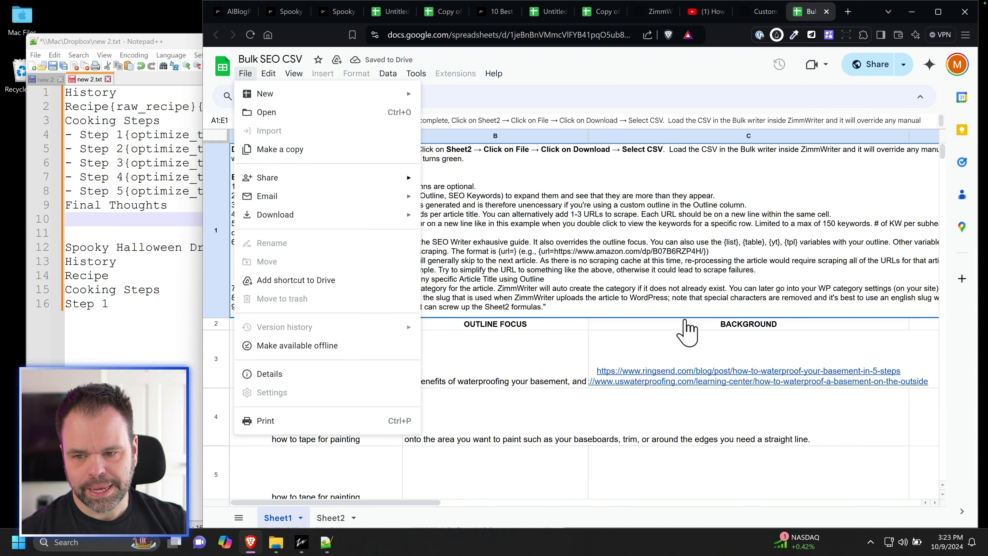
{"action": "scroll", "coordinate": [523, 308], "scroll_direction": "down", "scroll_amount": 3}
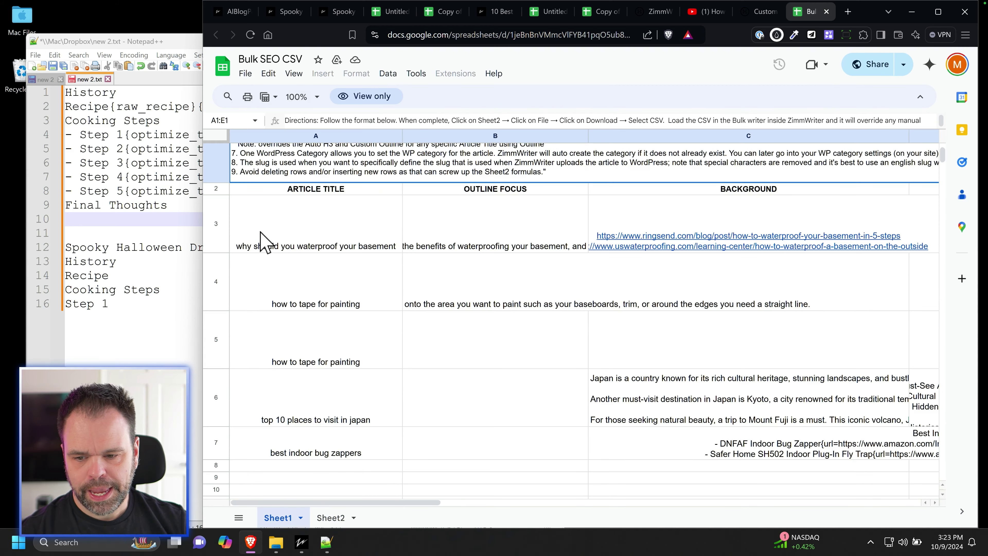
{"action": "left_click_drag", "start_coordinate": [264, 241], "coordinate": [918, 479]}
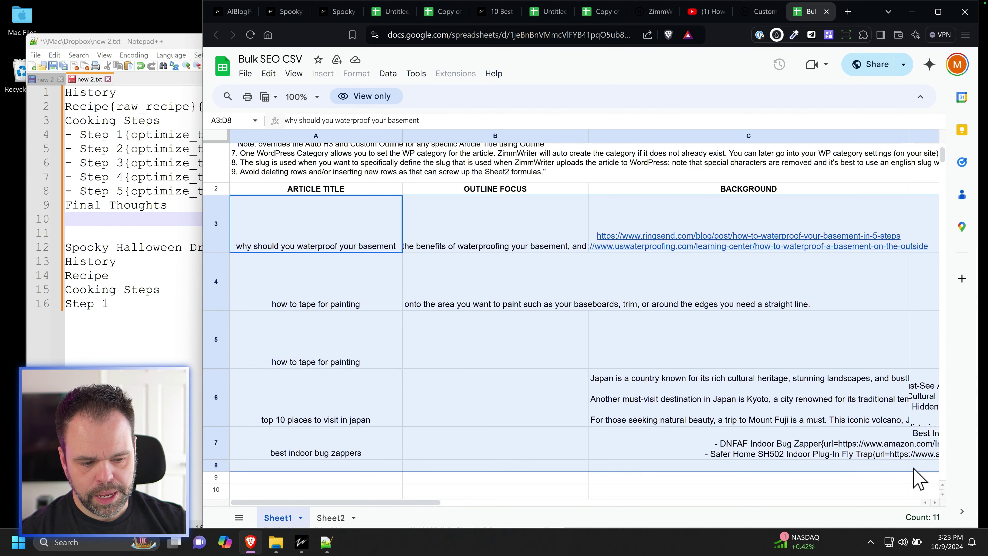
- Close the template and copy the "Spooky Halloween Drink for Kids" title from the recipe sheet into cell A3 of Copy of Bulk SEO CSV
{"action": "left_click", "coordinate": [251, 343]}
{"action": "key", "text": "ctrl+w"}
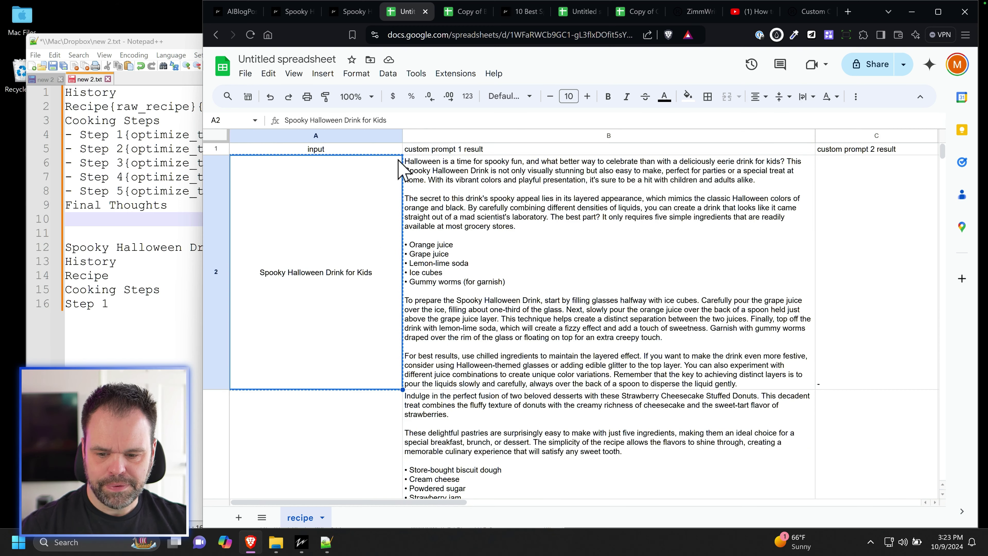
{"action": "left_click", "coordinate": [461, 13]}
{"action": "left_click", "coordinate": [317, 246]}
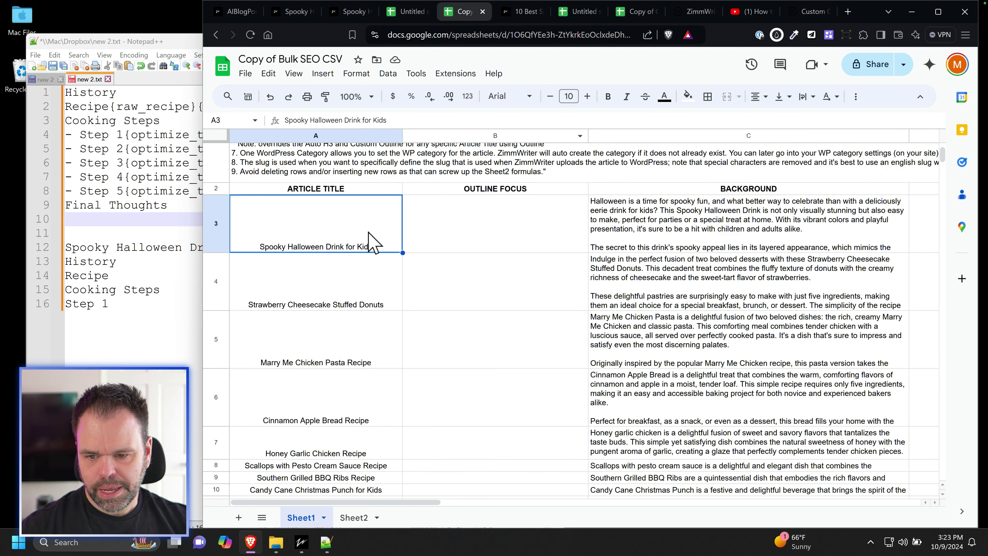
{"action": "key", "text": "ctrl+v"}
- Copy the Halloween drink's generated recipe text from cell B2 of the recipe sheet into Background cell C3 of Copy of Bulk SEO CSV
{"action": "left_click", "coordinate": [700, 225]}
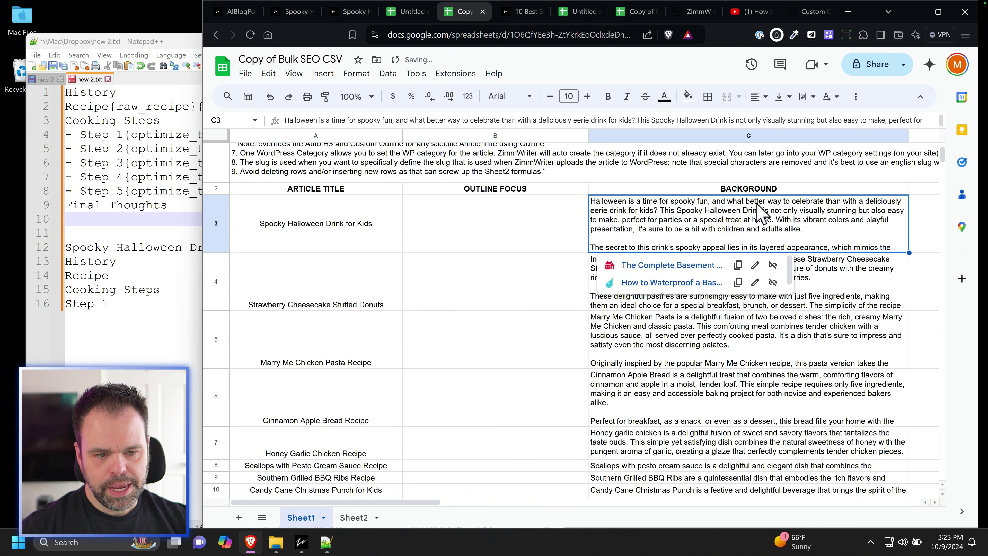
{"action": "left_click", "coordinate": [421, 19]}
{"action": "left_click", "coordinate": [529, 222]}
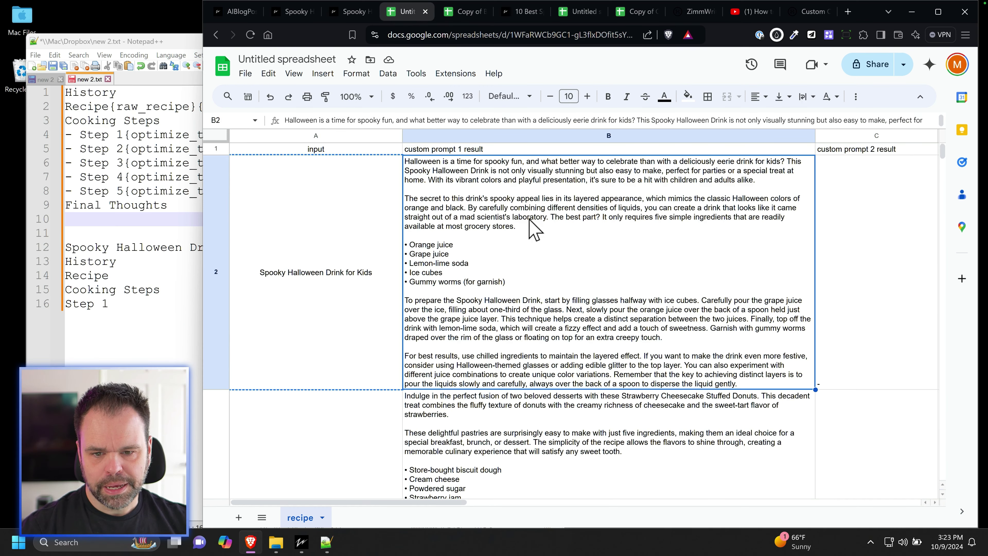
{"action": "key", "text": "ctrl+c"}
{"action": "left_click", "coordinate": [463, 11]}
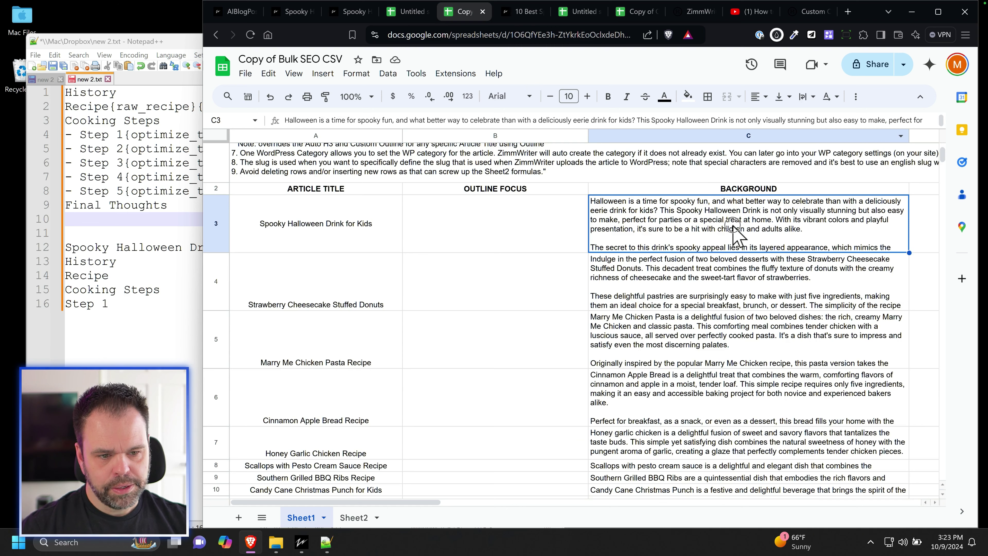
{"action": "key", "text": "ctrl+v"}
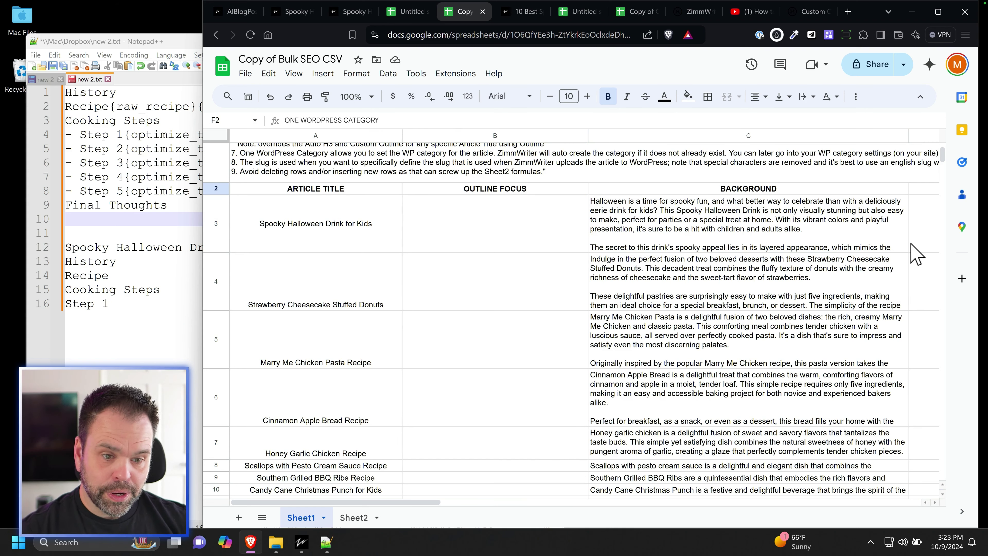
- Open Sheet2 of Copy of Bulk SEO CSV and bring up its download option for Comma Separated Values (.csv)
{"action": "left_click", "coordinate": [353, 517]}
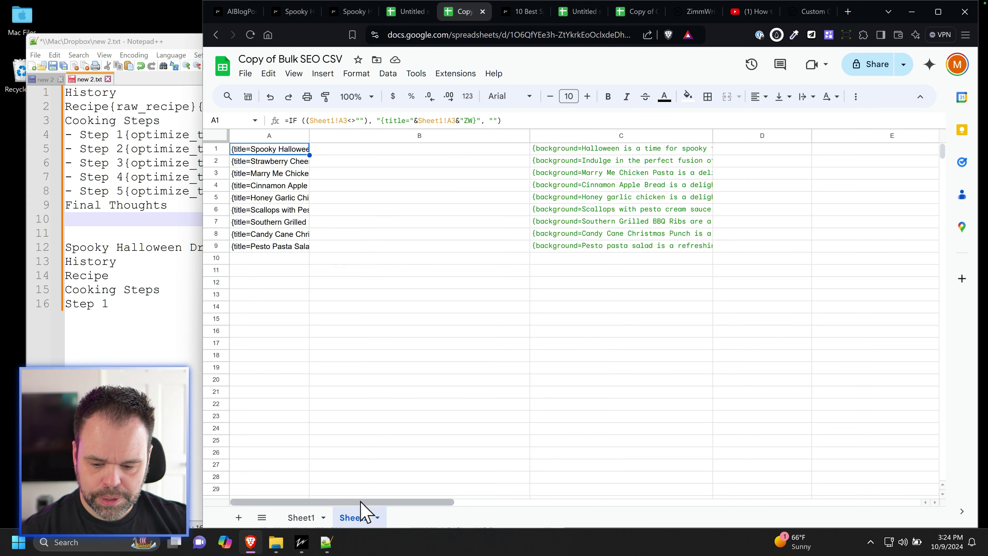
{"action": "left_click", "coordinate": [246, 74]}
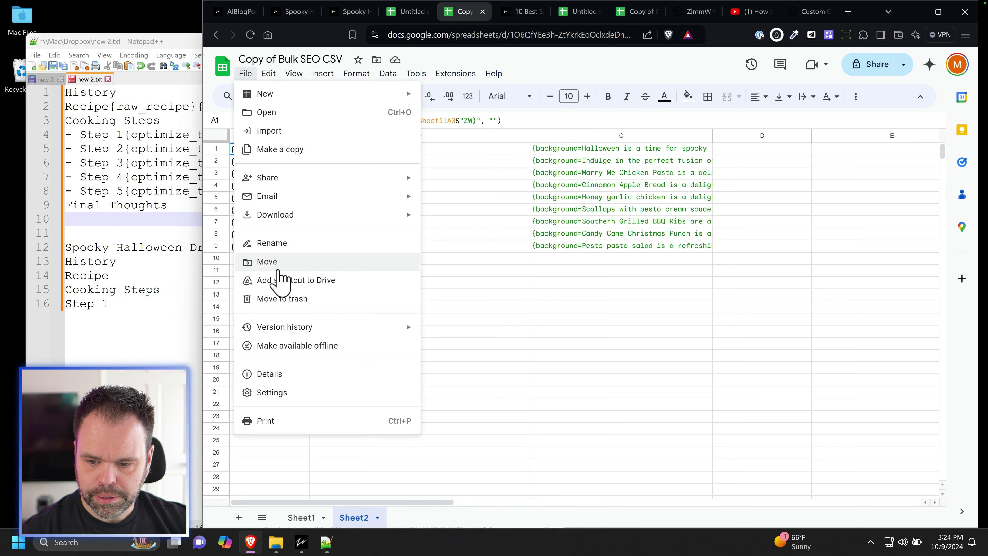
{"action": "mouse_move", "coordinate": [279, 220]}
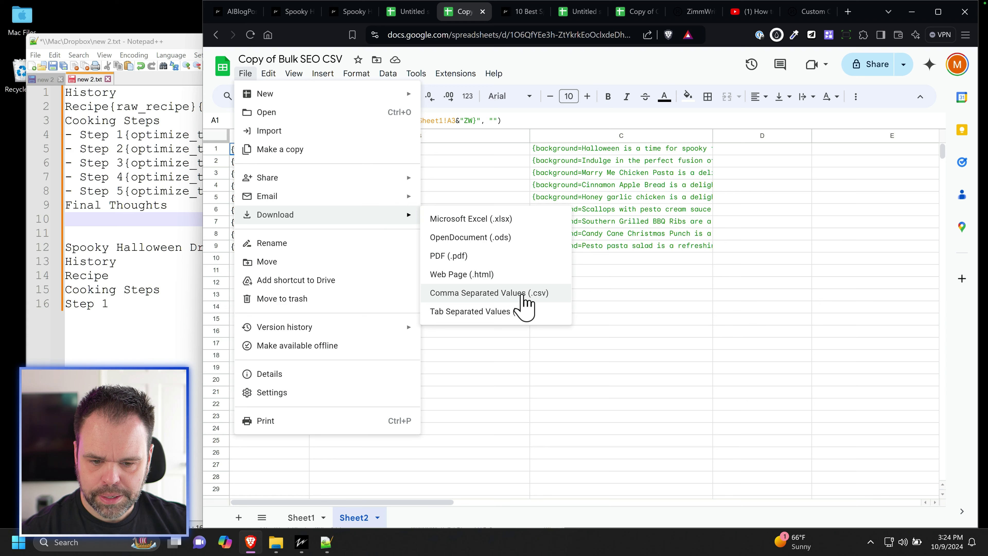
{"action": "left_click", "coordinate": [523, 295]}
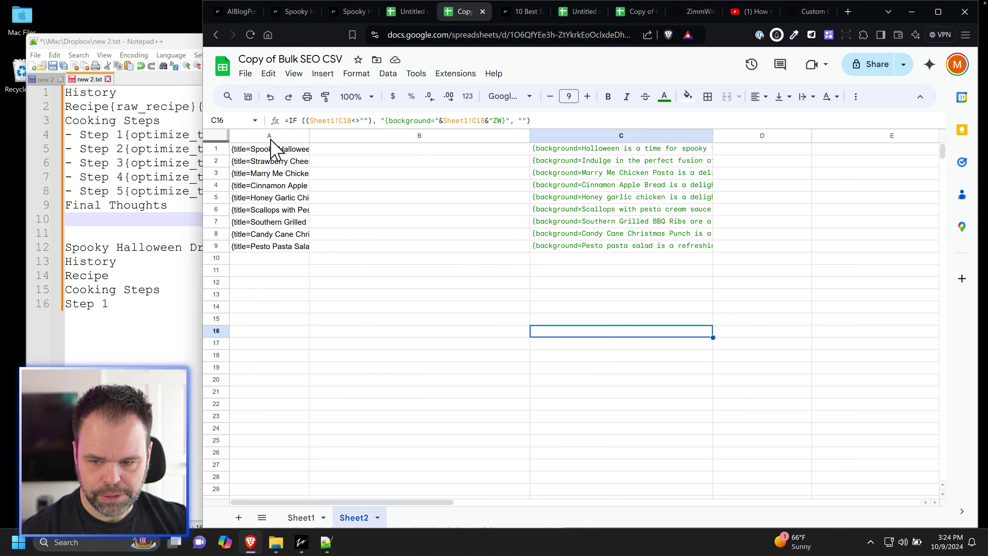
- Switch back to ZimmWriter's Bulk SEO CSV settings
{"action": "mouse_move", "coordinate": [320, 533]}
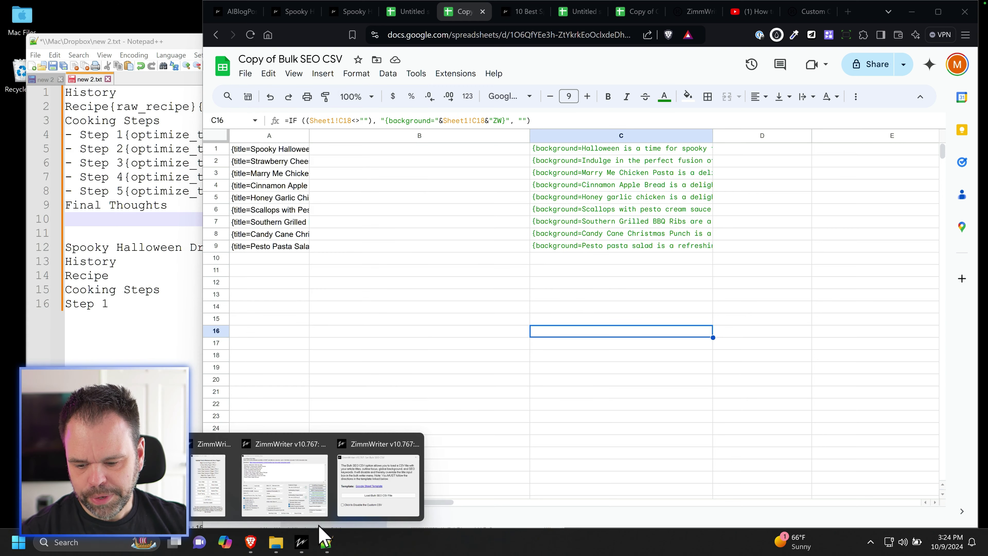
- Load the bulk_seo CSV file from the output folder into ZimmWriter's Bulk SEO CSV option, then return to the Bulk Blog Writer
{"action": "left_click", "coordinate": [386, 498]}
{"action": "left_click", "coordinate": [505, 292]}
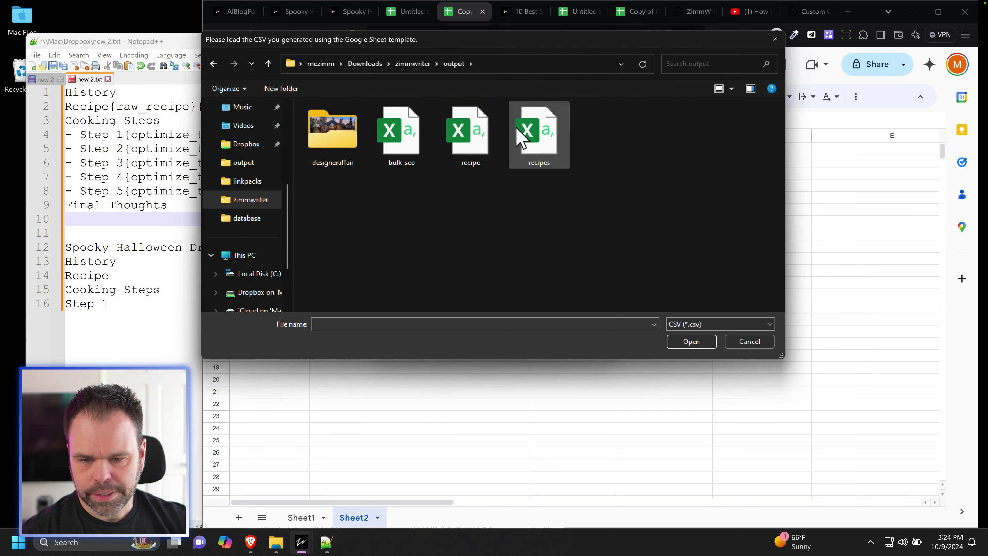
{"action": "double_click", "coordinate": [400, 153]}
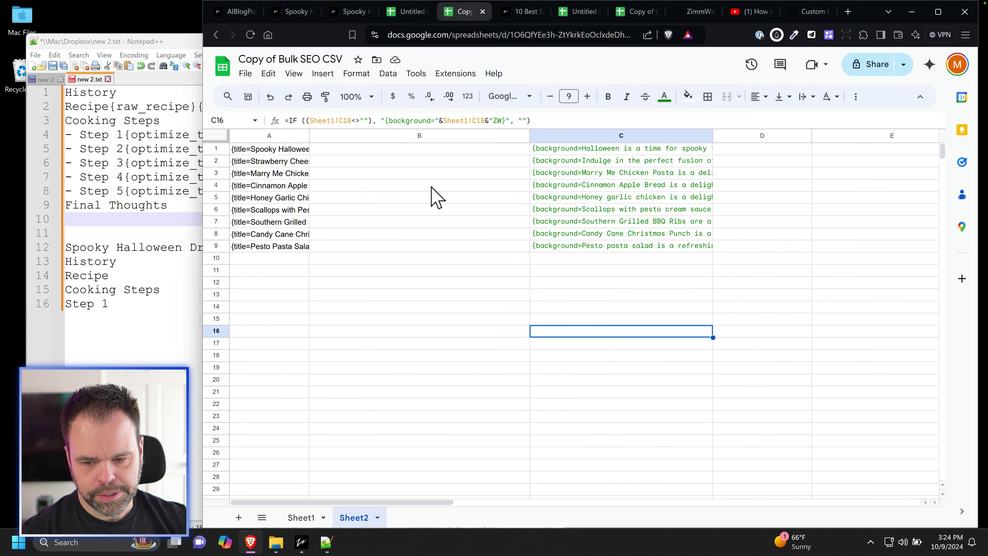
{"action": "mouse_move", "coordinate": [303, 542]}
{"action": "left_click", "coordinate": [352, 494]}
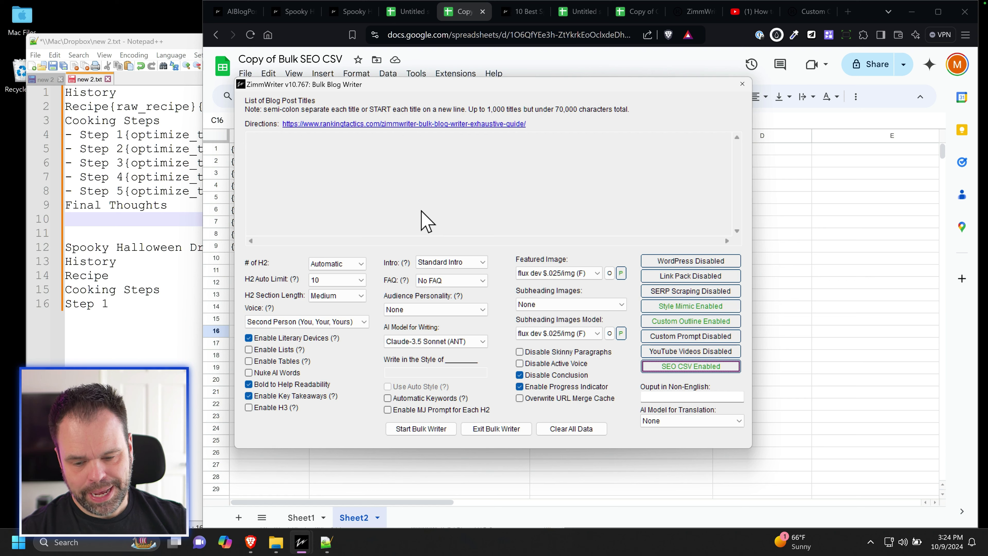
- Review the loaded "recipe 2" custom outline, close it, and shift the Bulk Blog Writer window aside
{"action": "left_click", "coordinate": [663, 321]}
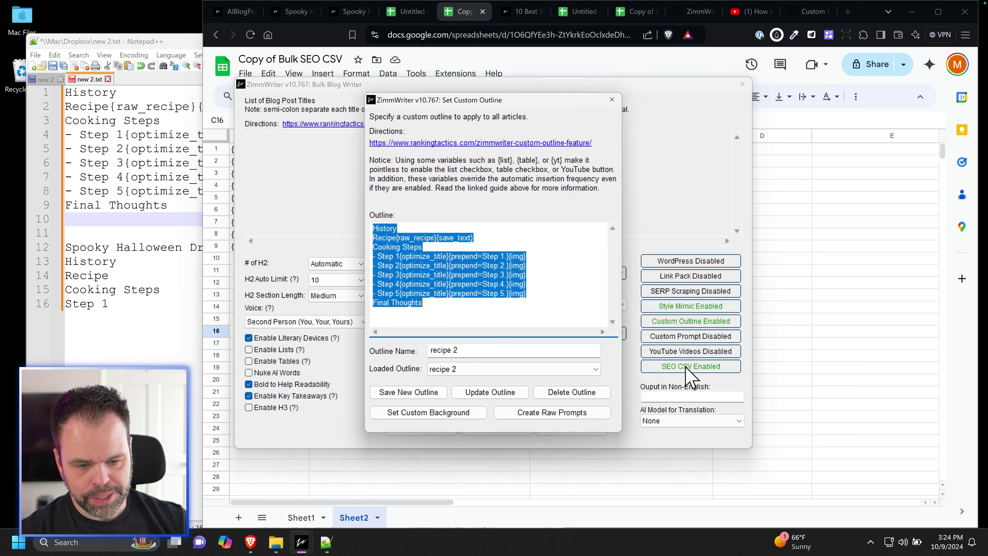
{"action": "left_click", "coordinate": [612, 100]}
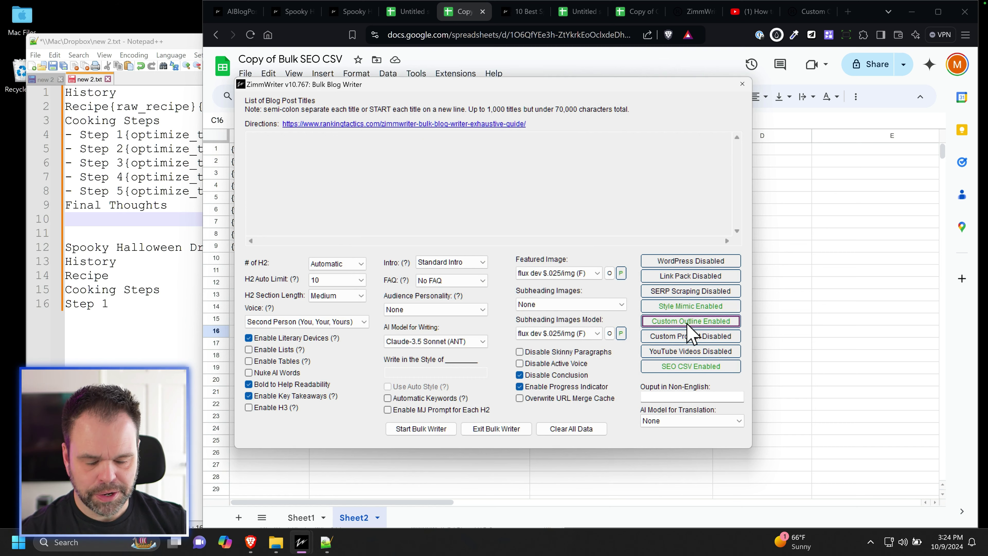
{"action": "left_click_drag", "start_coordinate": [612, 87], "coordinate": [545, 90]}
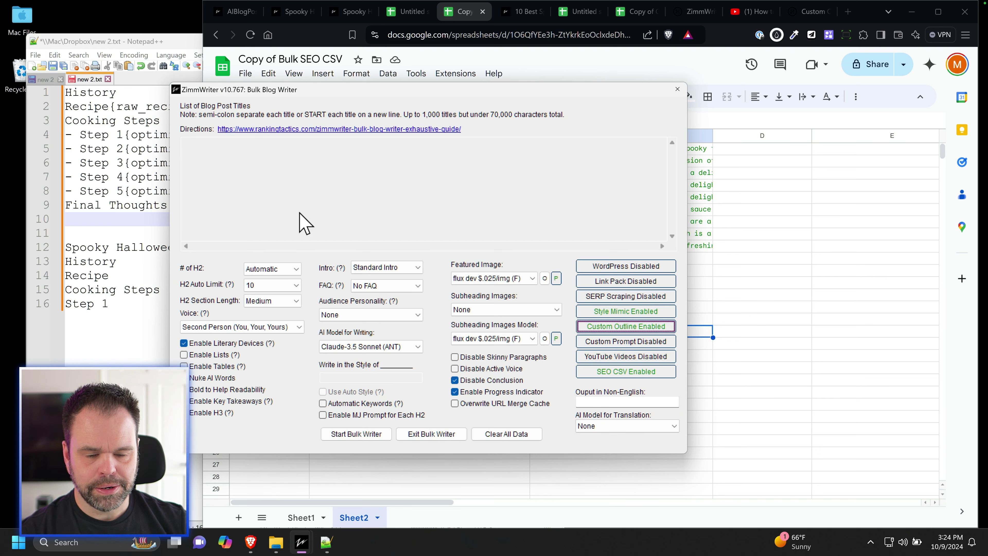
- Switch to Sheet1 of the Bulk SEO CSV spreadsheet and select the background cell for Spooky Halloween Drink for Kids
{"action": "left_click", "coordinate": [371, 491]}
{"action": "left_click", "coordinate": [301, 517]}
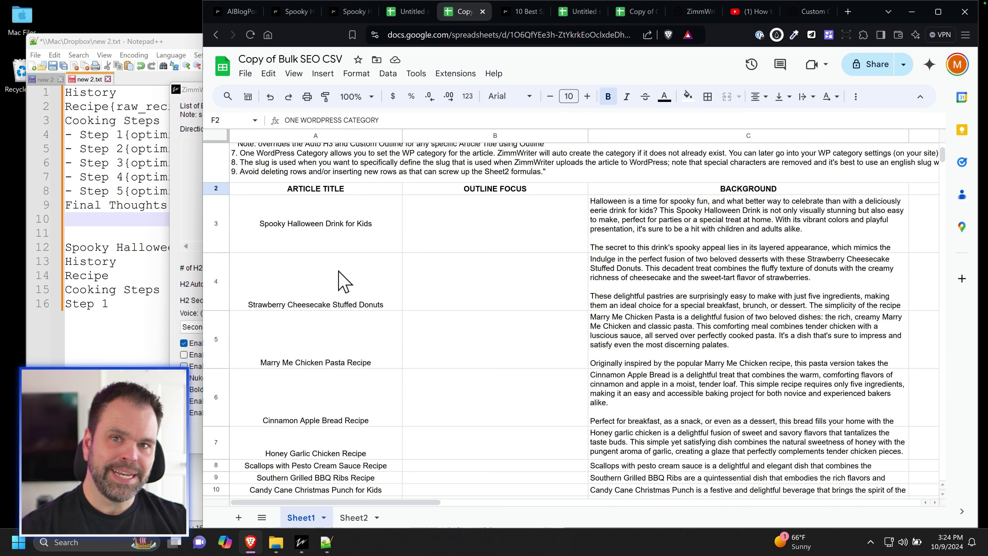
{"action": "left_click", "coordinate": [696, 228]}
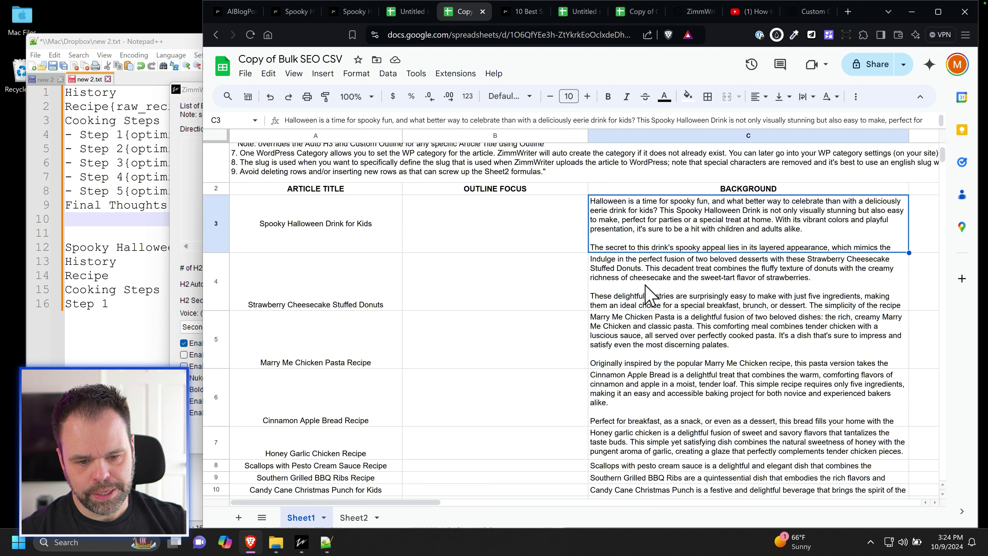
- Switch to the new 2.txt notes in Notepad++ and highlight the "Step 1" subheading text in the outline
{"action": "left_click", "coordinate": [185, 198]}
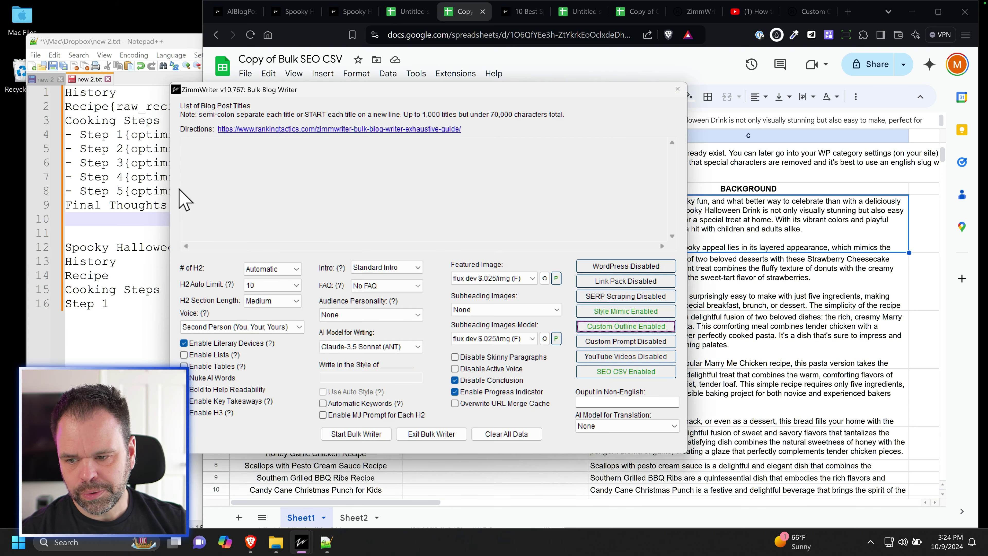
{"action": "left_click", "coordinate": [139, 191]}
{"action": "left_click", "coordinate": [126, 147]}
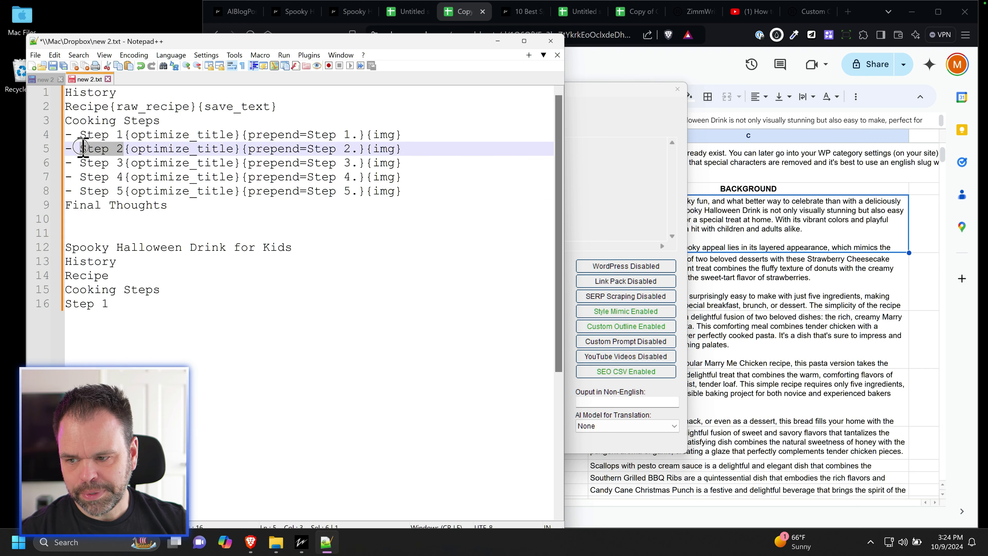
{"action": "left_click_drag", "start_coordinate": [80, 135], "coordinate": [124, 134]}
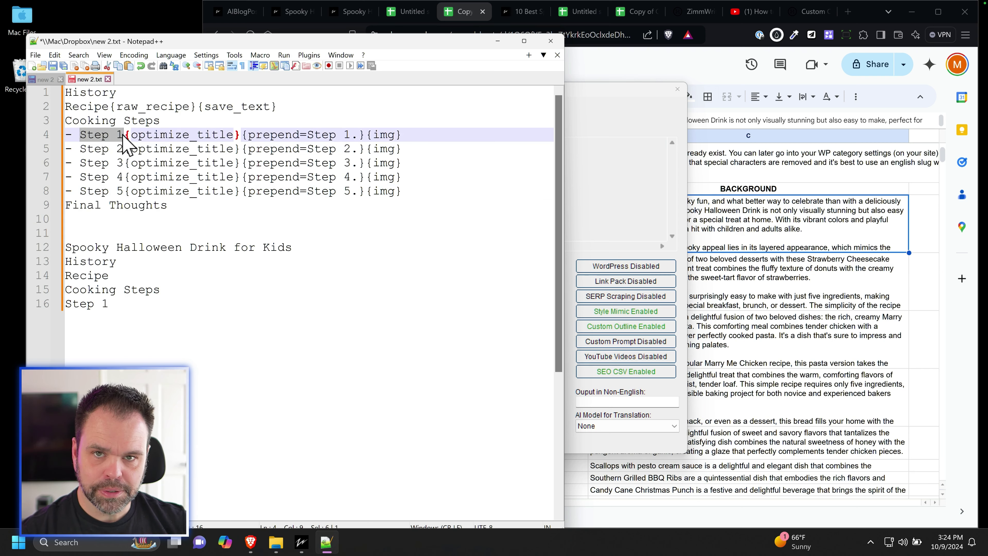
- Return to the spreadsheet and expand the Spooky Halloween Drink for Kids background cell to read its full text, then leave it
{"action": "left_click", "coordinate": [813, 265]}
{"action": "double_click", "coordinate": [675, 224]}
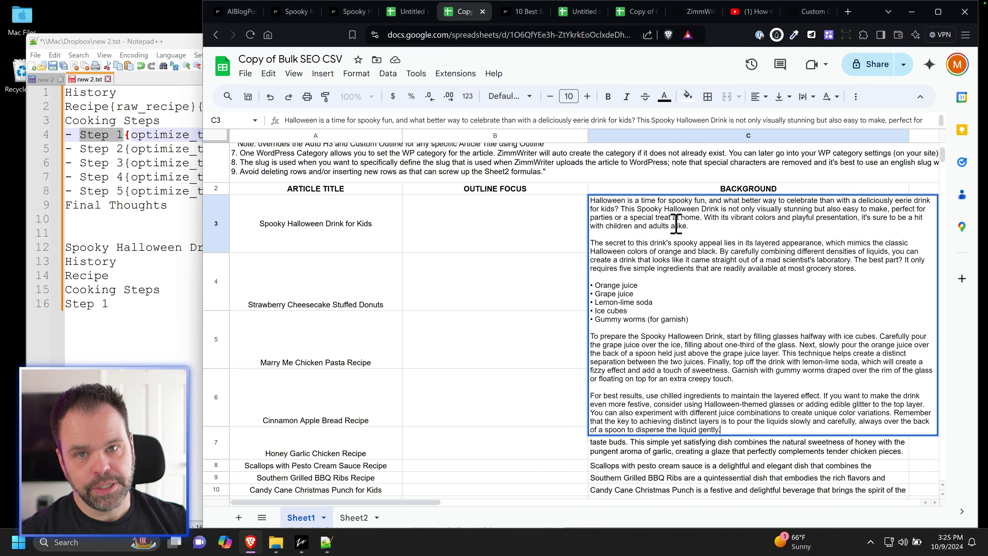
{"action": "left_click", "coordinate": [638, 447]}
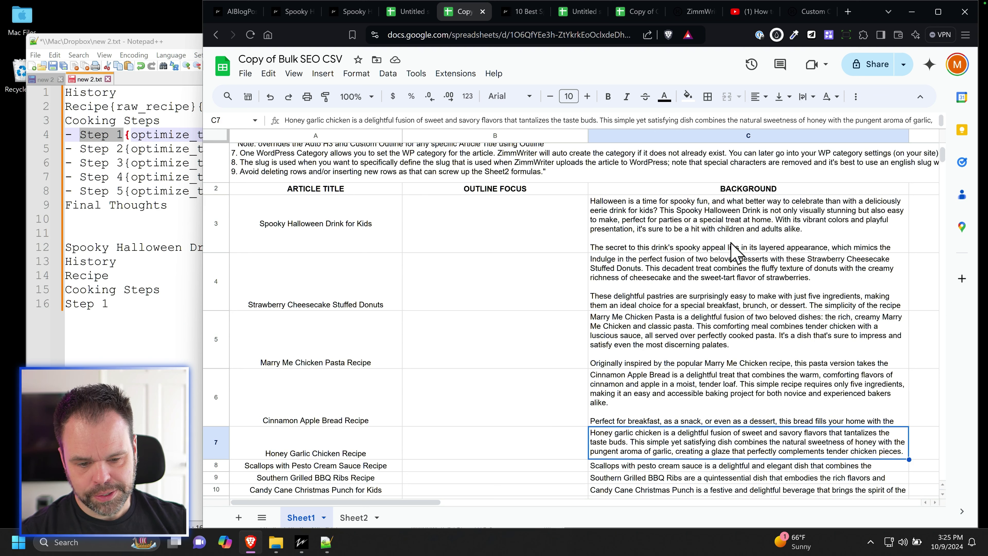
- Check the Bulk Blog Writer settings in ZimmWriter, then go back to the Background column in the spreadsheet
{"action": "mouse_move", "coordinate": [301, 543]}
{"action": "left_click", "coordinate": [343, 488]}
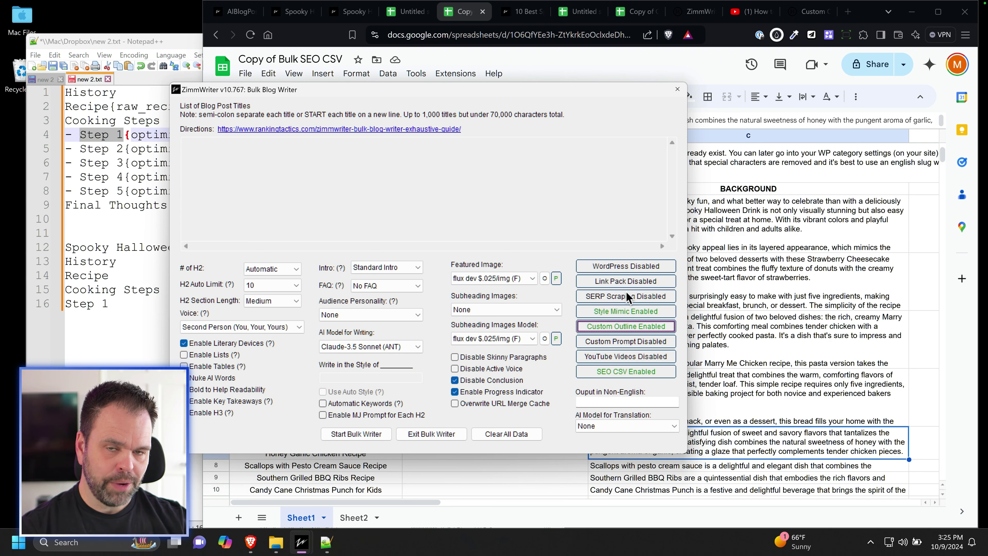
{"action": "left_click", "coordinate": [746, 220]}
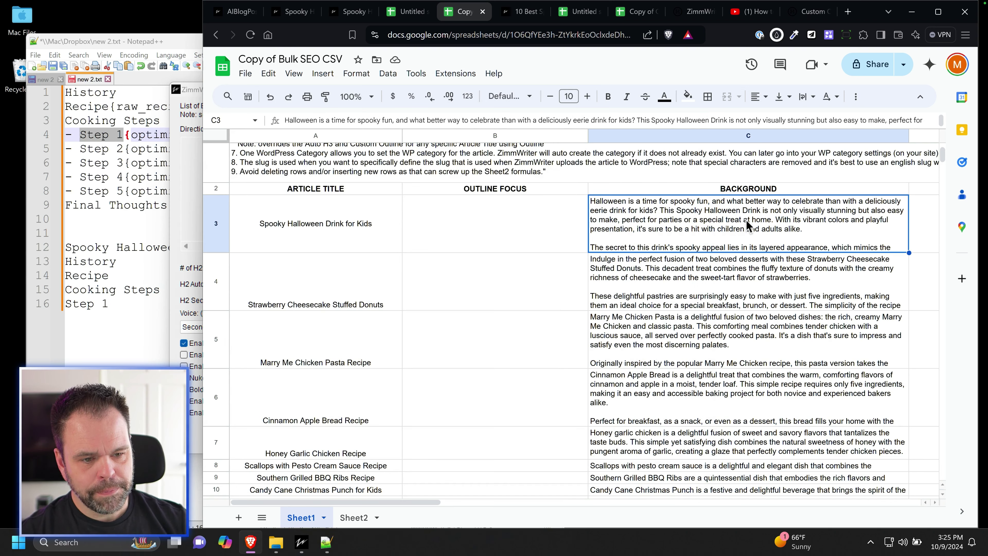
{"action": "scroll", "coordinate": [730, 350], "scroll_direction": "down", "scroll_amount": 3}
{"action": "scroll", "coordinate": [730, 369], "scroll_direction": "up", "scroll_amount": 3}
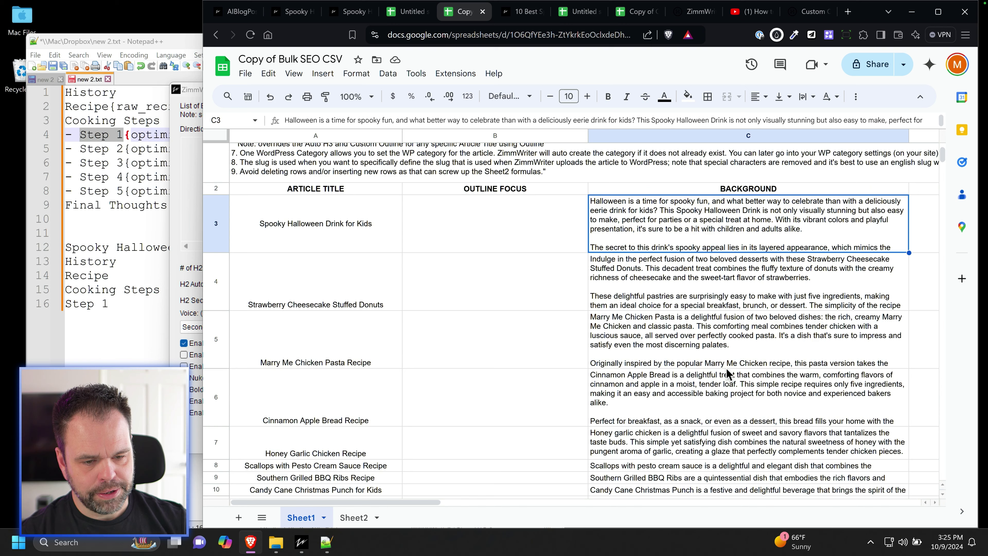
- In the Notepad++ notes, highlight the example lines from "Spooky Halloween Drink for Kids" through "Cooking Steps"
{"action": "left_click", "coordinate": [187, 199]}
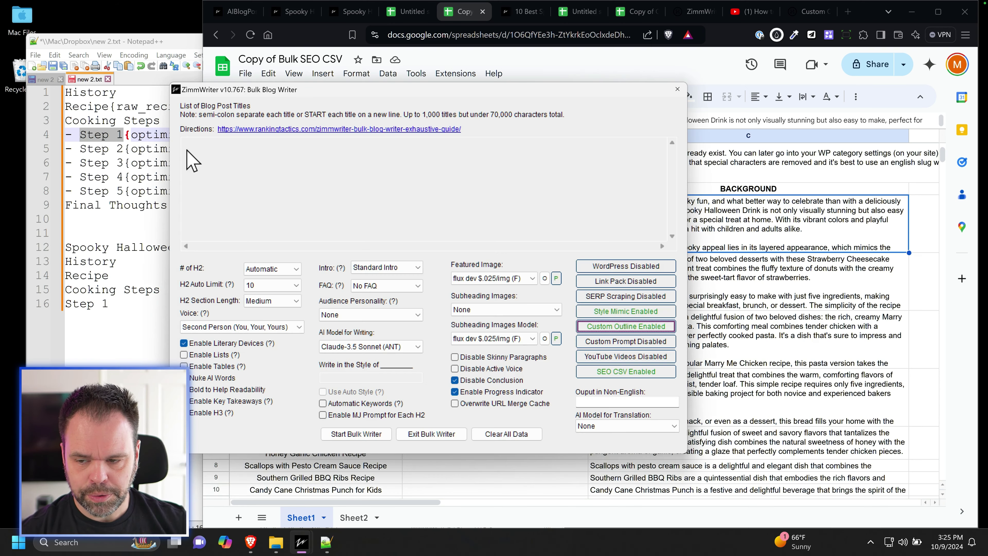
{"action": "left_click", "coordinate": [126, 304]}
{"action": "left_click_drag", "start_coordinate": [125, 304], "coordinate": [67, 305]}
{"action": "left_click", "coordinate": [176, 293]}
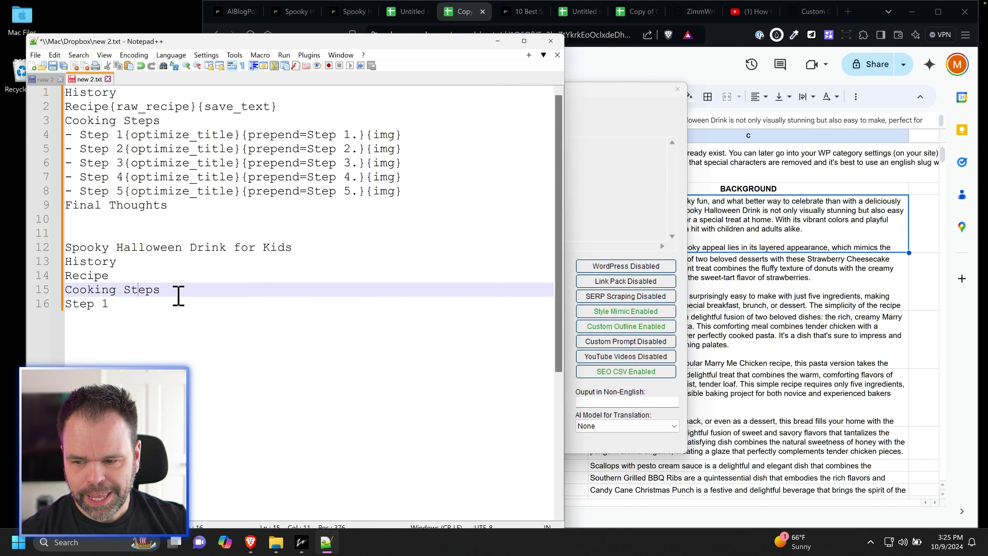
{"action": "left_click_drag", "start_coordinate": [166, 293], "coordinate": [65, 248]}
- Copy the Spooky Halloween Drink for Kids background cell and paste it on a new line above the example outline in new 2.txt
{"action": "left_click", "coordinate": [842, 251]}
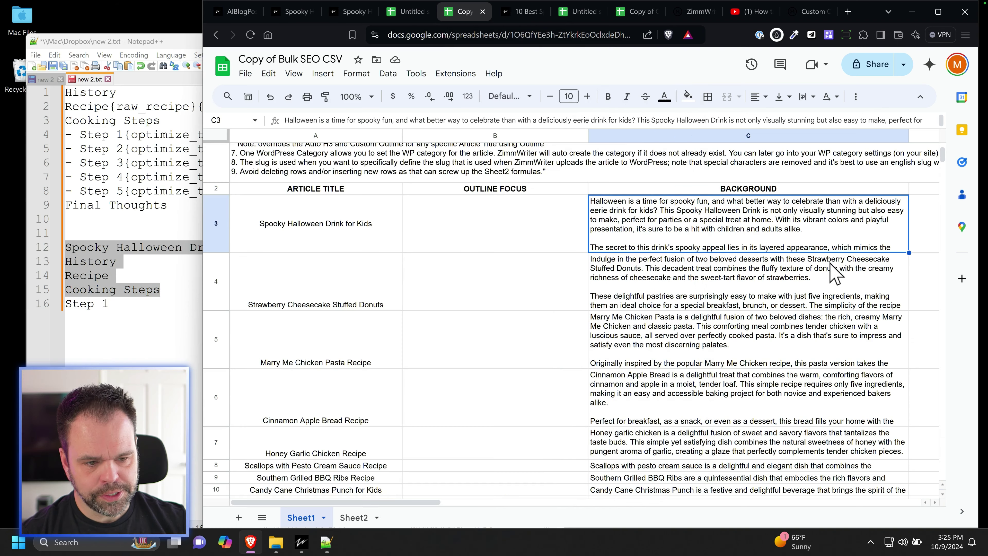
{"action": "key", "text": "ctrl+c"}
{"action": "left_click", "coordinate": [141, 232]}
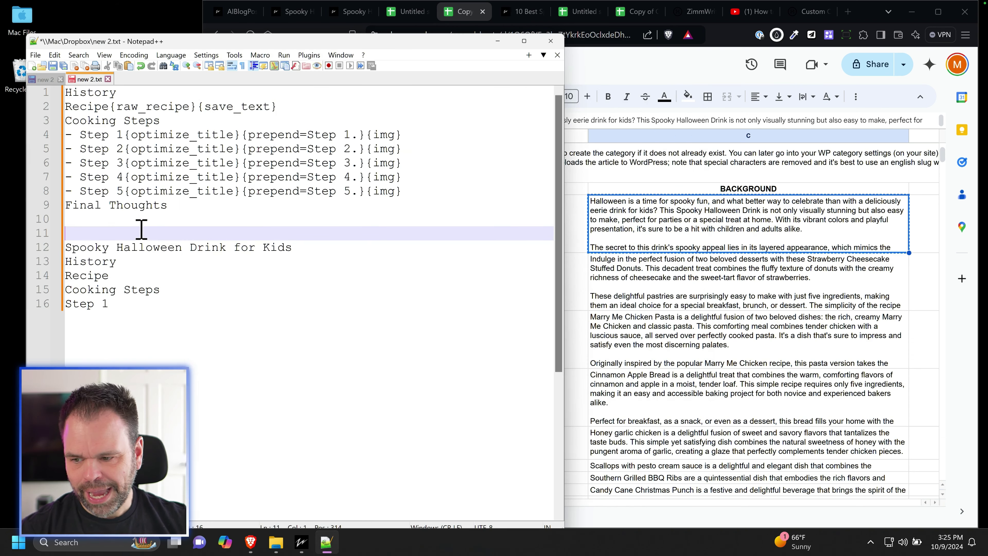
{"action": "key", "text": "Return"}
{"action": "key", "text": "ctrl+v"}
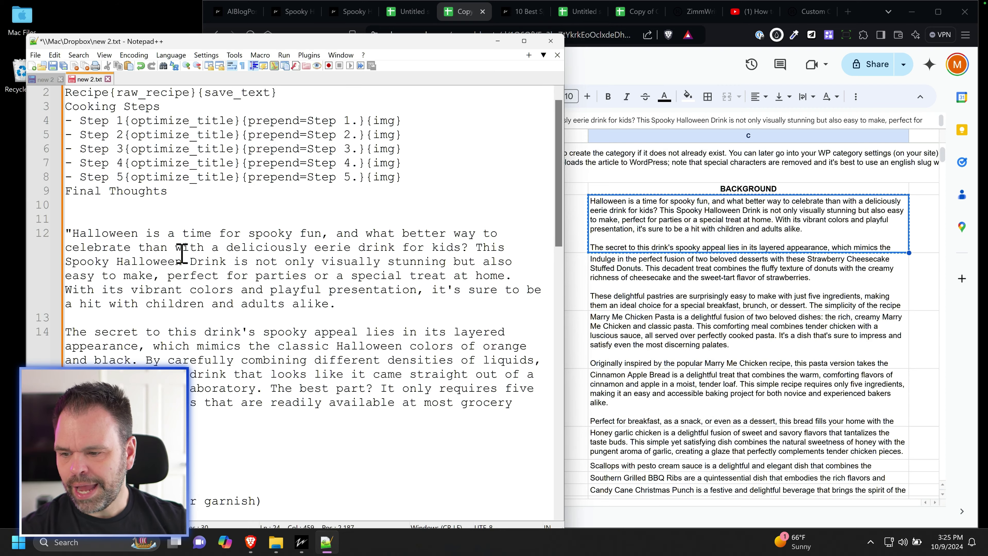
- Highlight the example "Step 1" line below the pasted background in the notes, then return to the spreadsheet
{"action": "scroll", "coordinate": [168, 293], "scroll_direction": "down", "scroll_amount": 9}
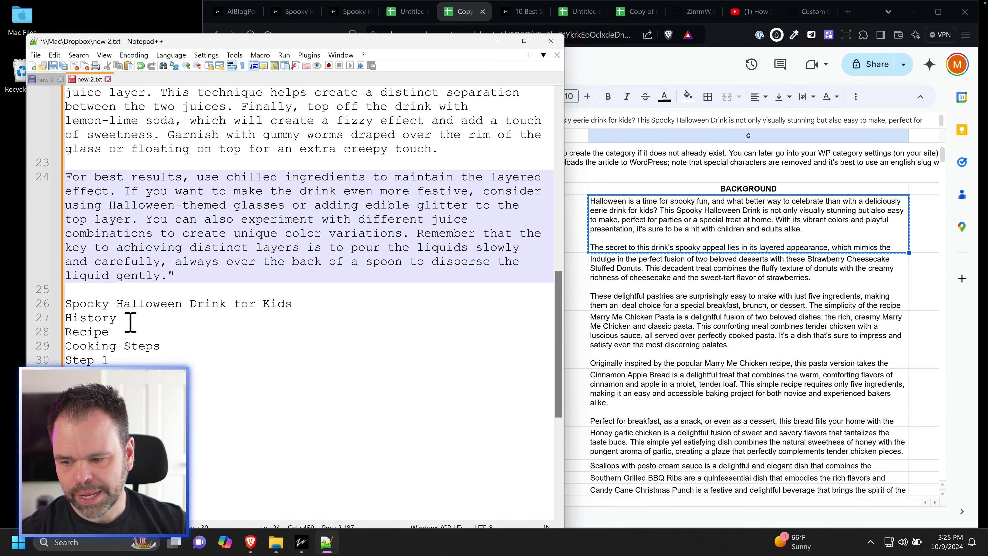
{"action": "left_click_drag", "start_coordinate": [116, 359], "coordinate": [103, 359]}
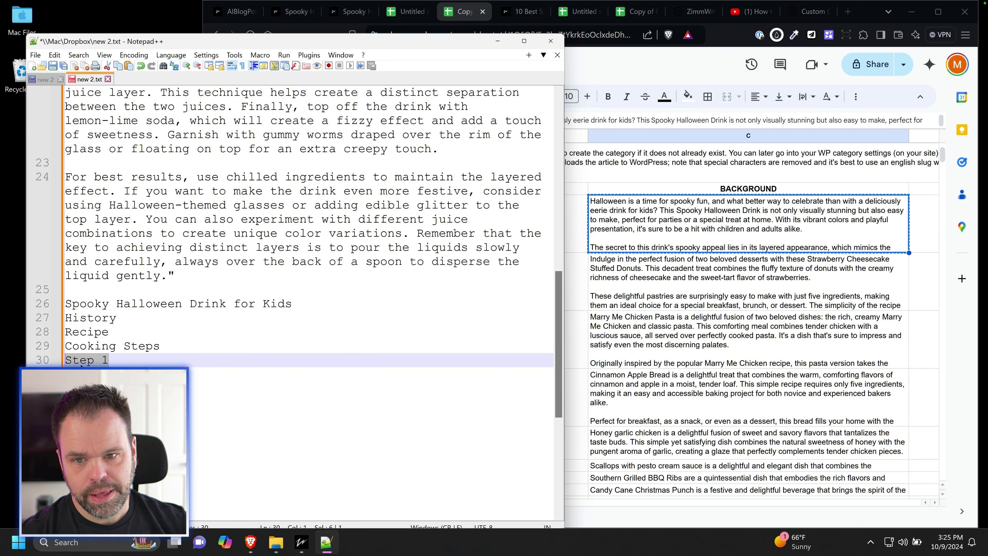
{"action": "left_click", "coordinate": [697, 281]}
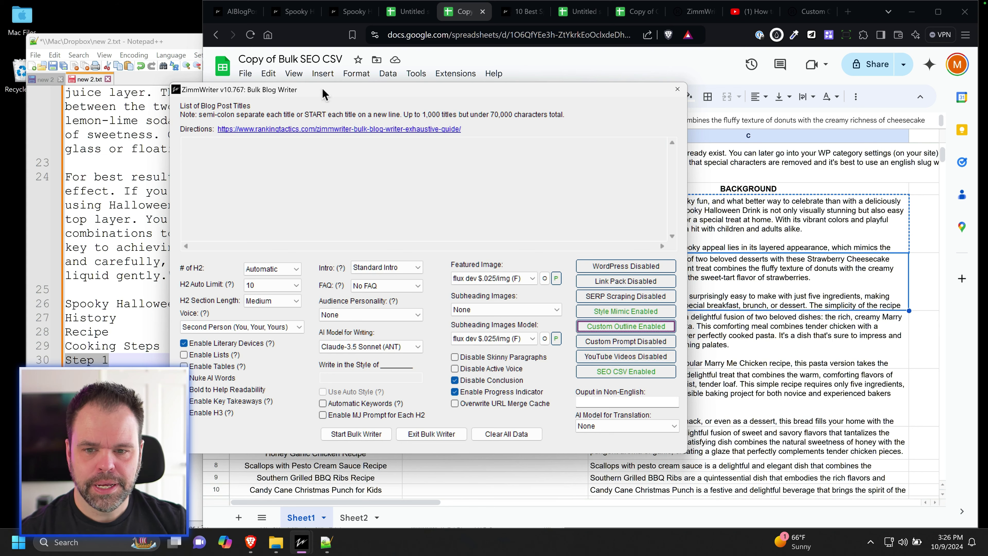
- Examine the published Spooky Halloween Drink for Kids article, covering its step headings, images, FAQs, table of contents and key takeaways
{"action": "left_click", "coordinate": [344, 13]}
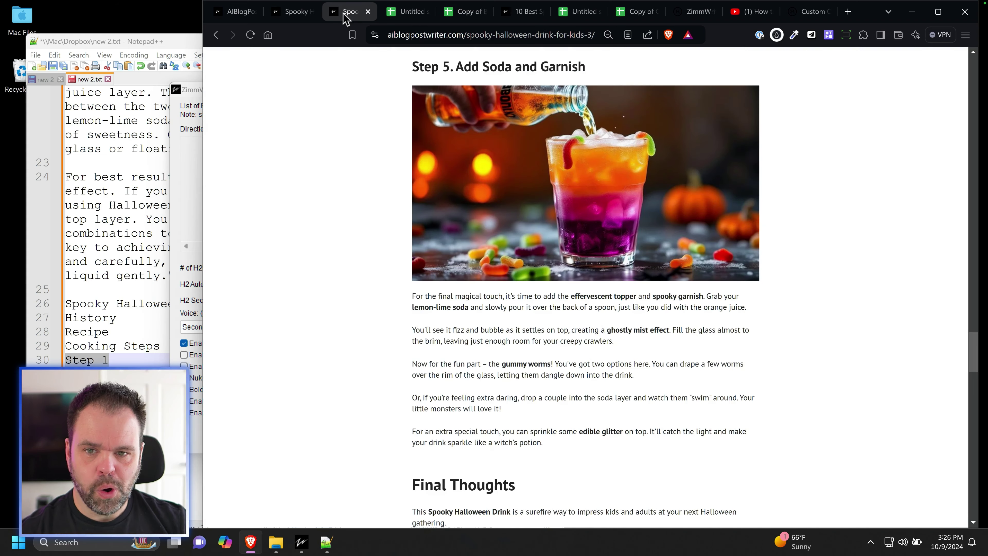
{"action": "scroll", "coordinate": [426, 306], "scroll_direction": "down", "scroll_amount": 12}
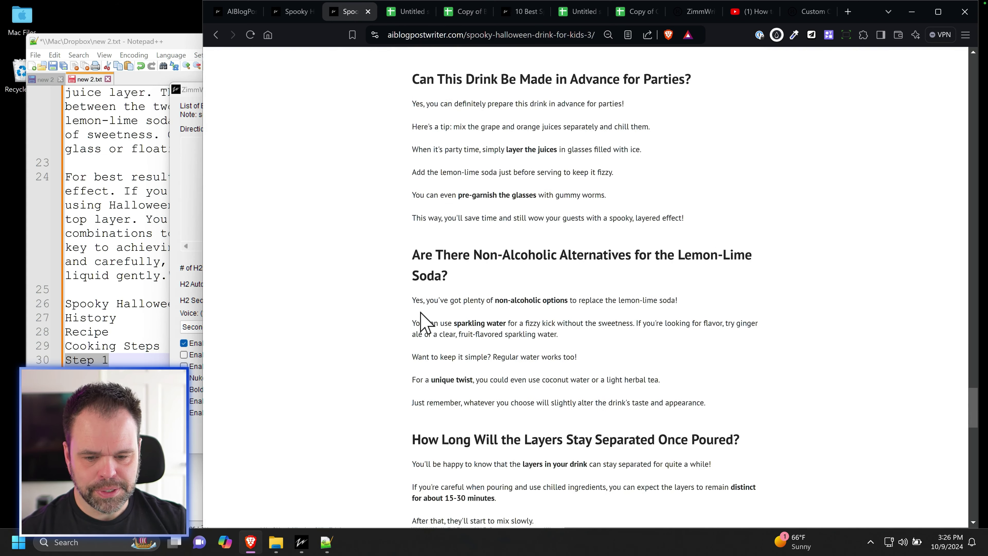
{"action": "scroll", "coordinate": [419, 315], "scroll_direction": "up", "scroll_amount": 18}
{"action": "scroll", "coordinate": [418, 311], "scroll_direction": "down", "scroll_amount": 3}
{"action": "scroll", "coordinate": [419, 315], "scroll_direction": "up", "scroll_amount": 6}
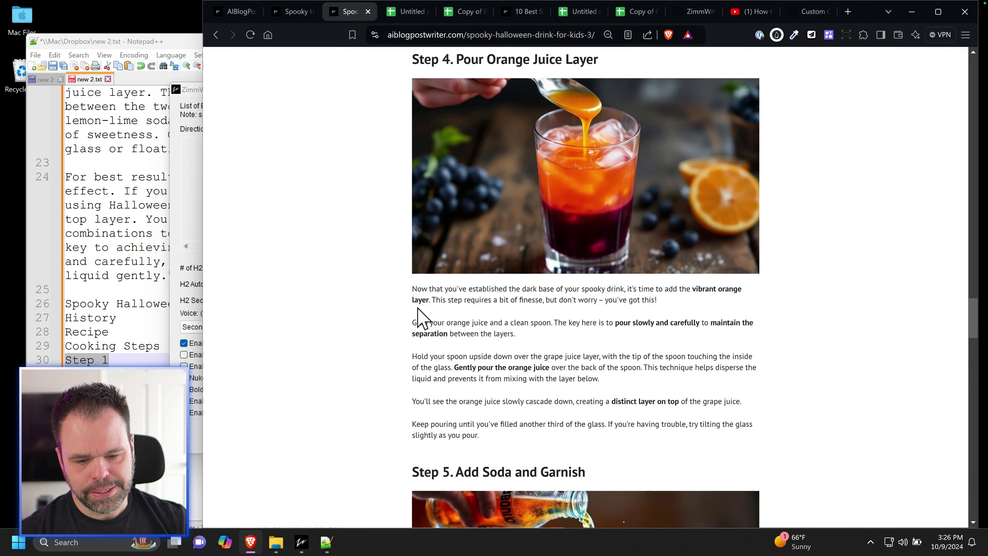
{"action": "scroll", "coordinate": [419, 315], "scroll_direction": "down", "scroll_amount": 3}
{"action": "scroll", "coordinate": [506, 335], "scroll_direction": "down", "scroll_amount": 5}
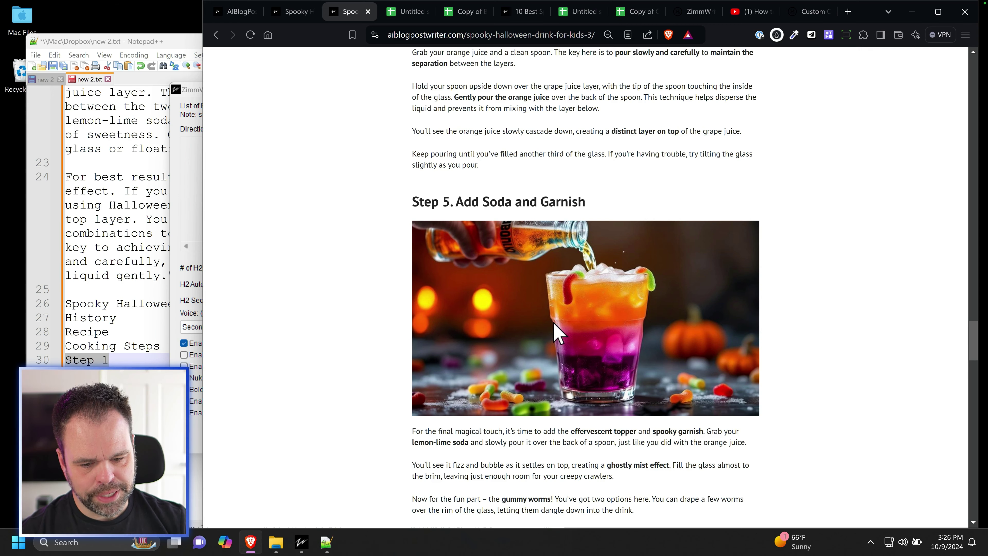
{"action": "scroll", "coordinate": [557, 331], "scroll_direction": "up", "scroll_amount": 8}
{"action": "scroll", "coordinate": [573, 316], "scroll_direction": "up", "scroll_amount": 7}
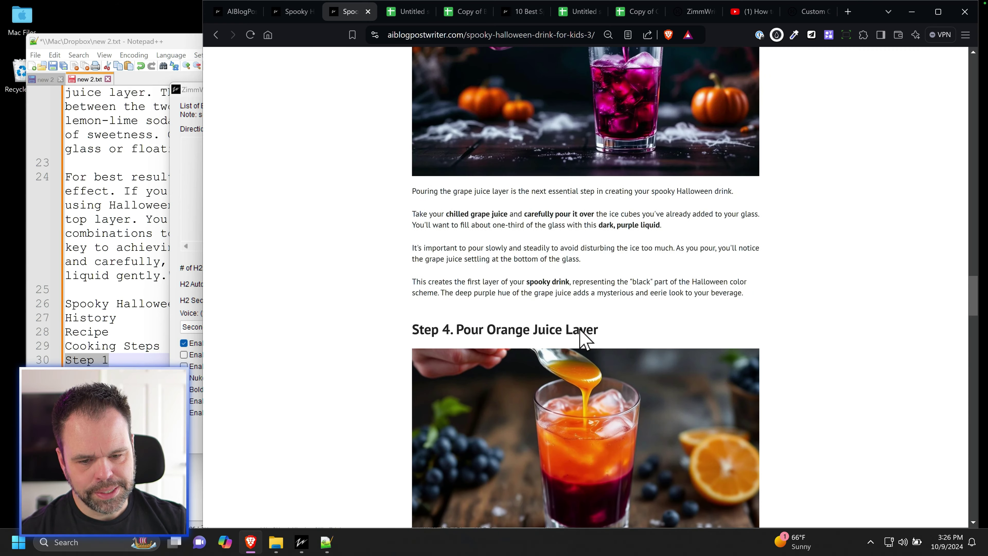
{"action": "scroll", "coordinate": [572, 342], "scroll_direction": "up", "scroll_amount": 10}
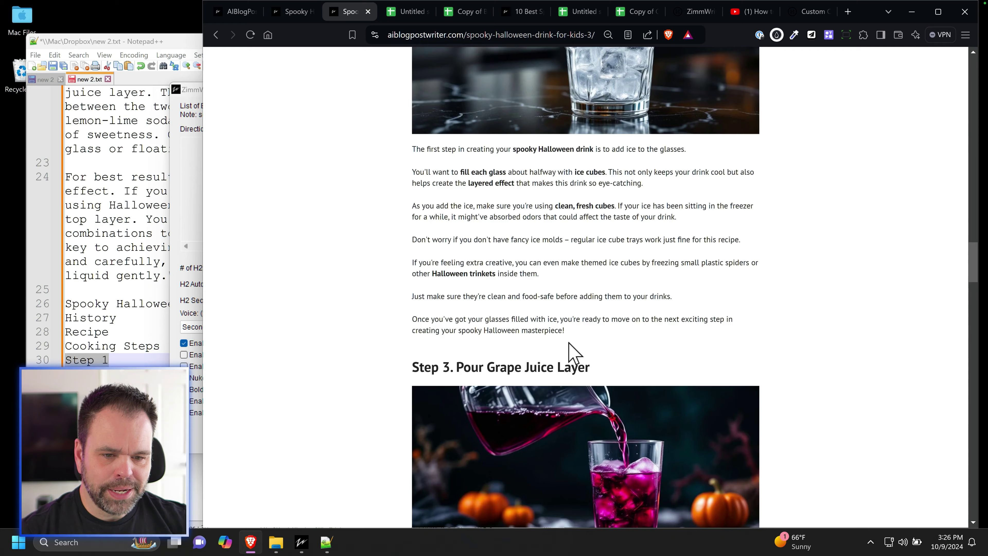
{"action": "scroll", "coordinate": [466, 408], "scroll_direction": "down", "scroll_amount": 7}
{"action": "scroll", "coordinate": [426, 455], "scroll_direction": "down", "scroll_amount": 4}
{"action": "scroll", "coordinate": [430, 469], "scroll_direction": "up", "scroll_amount": 15}
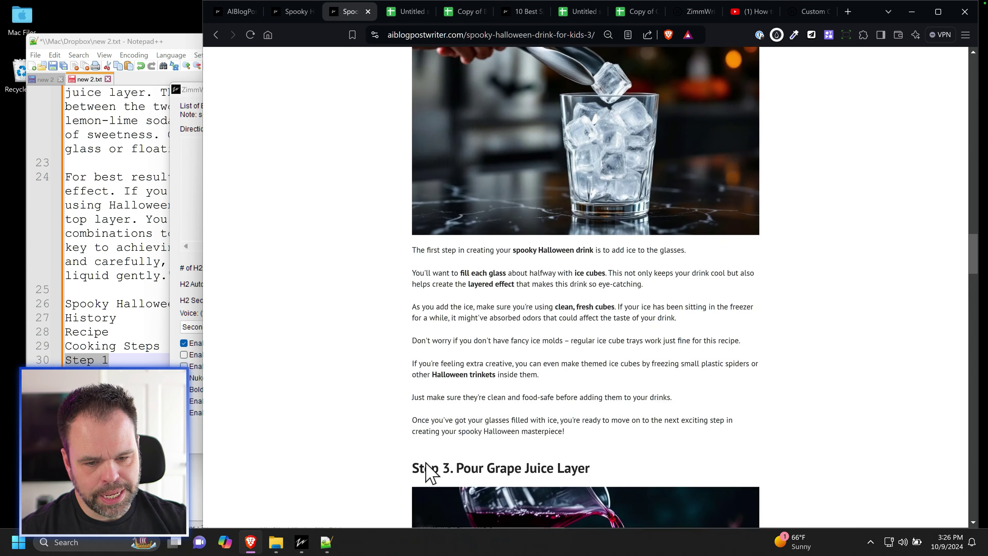
{"action": "scroll", "coordinate": [434, 477], "scroll_direction": "up", "scroll_amount": 6}
{"action": "scroll", "coordinate": [434, 463], "scroll_direction": "up", "scroll_amount": 4}
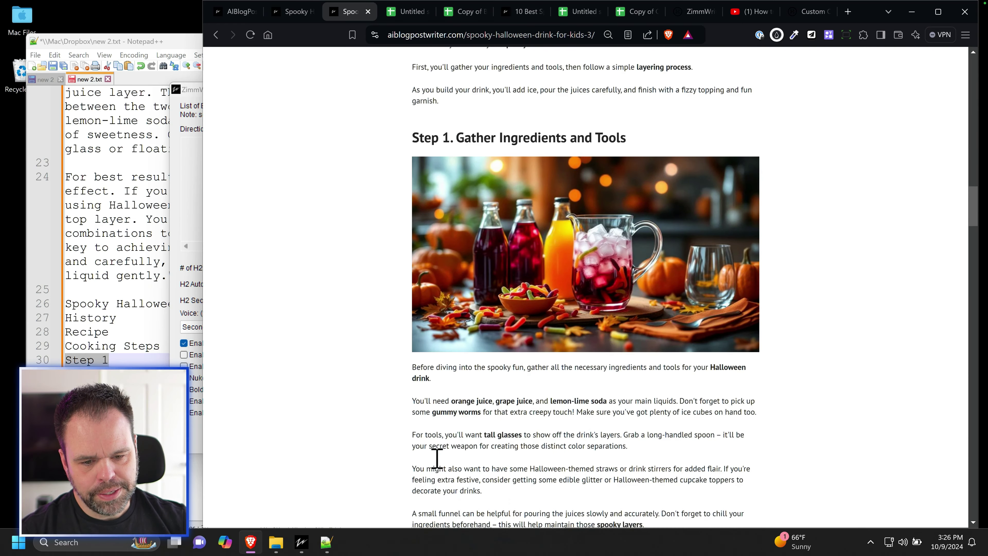
{"action": "scroll", "coordinate": [426, 465], "scroll_direction": "up", "scroll_amount": 12}
{"action": "scroll", "coordinate": [409, 470], "scroll_direction": "up", "scroll_amount": 12}
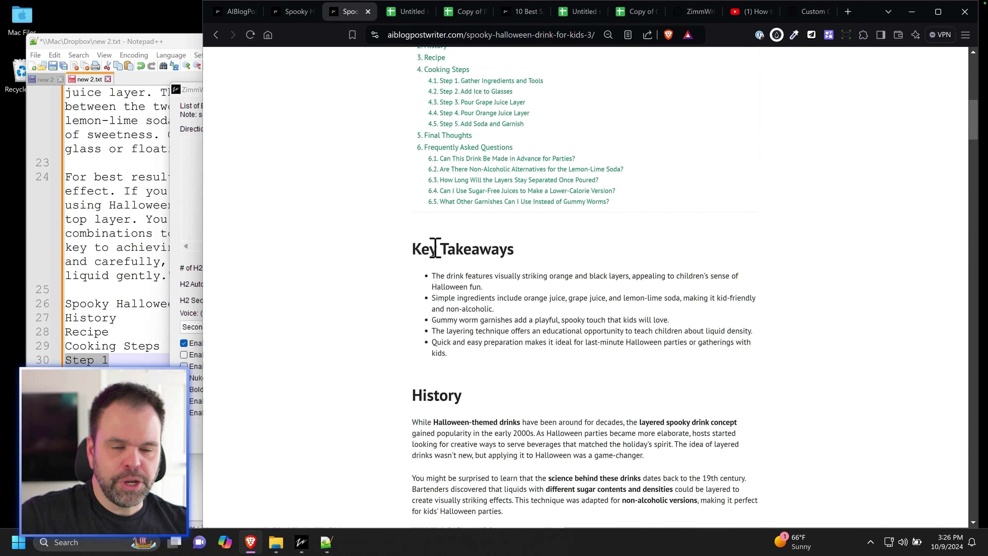
- Open the published "10 Best Spooky Halloween Drink for Kids Recipes" article in the browser
{"action": "left_click", "coordinate": [523, 12]}
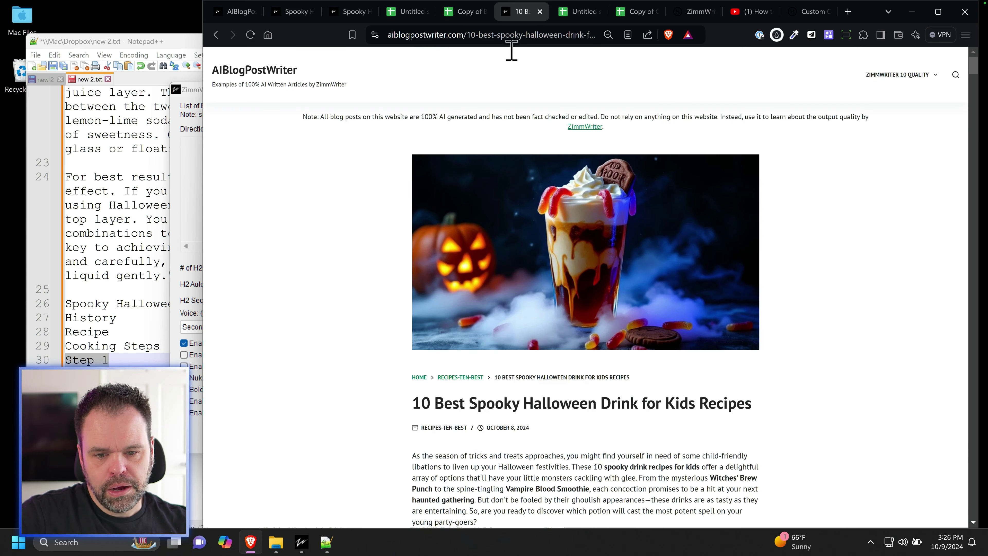
{"action": "left_click_drag", "start_coordinate": [419, 268], "coordinate": [765, 265]}
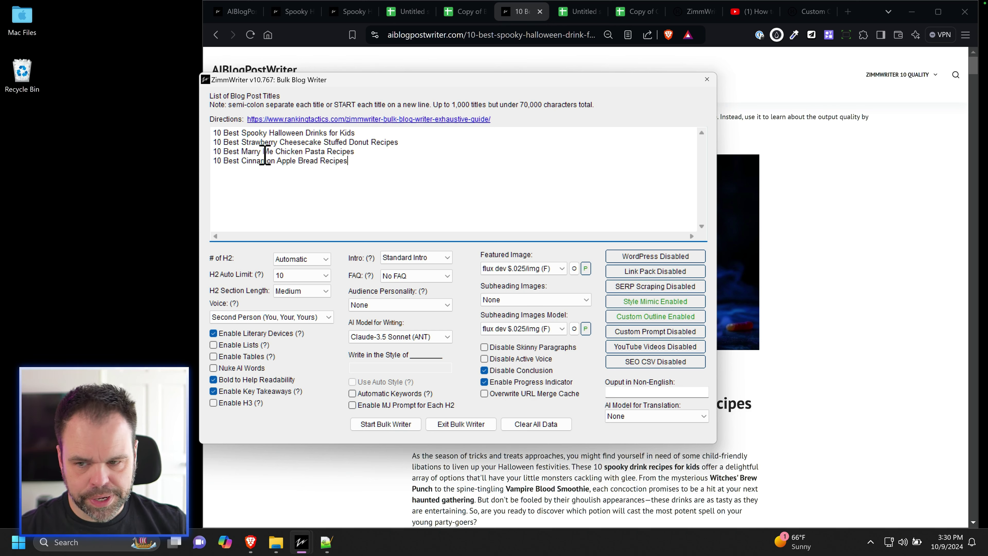
- Change the third blog post title to "5 Marry Me Chicken Pasta Recipes"
{"action": "left_click_drag", "start_coordinate": [222, 151], "coordinate": [215, 151]}
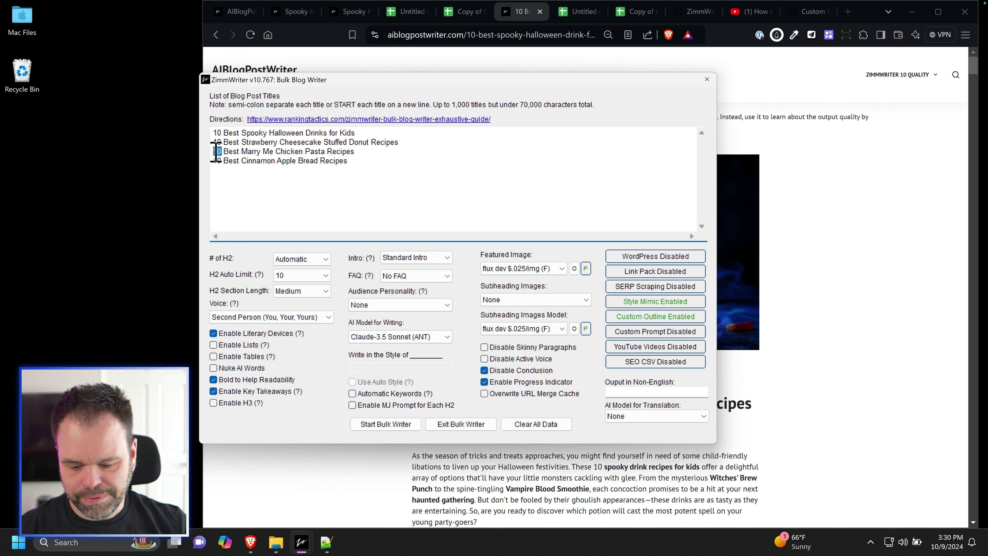
{"action": "type", "text": "5"}
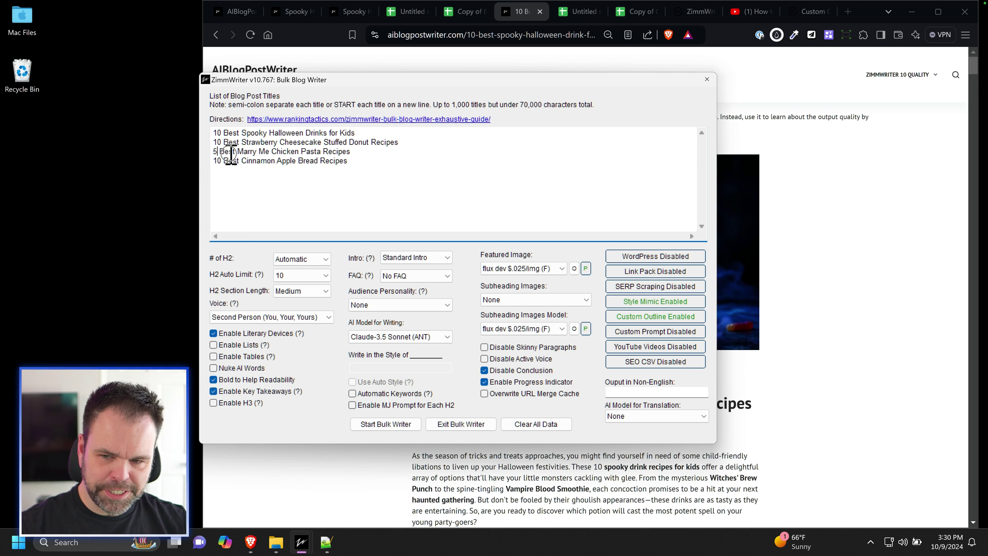
{"action": "double_click", "coordinate": [231, 152]}
{"action": "key", "text": "Delete"}
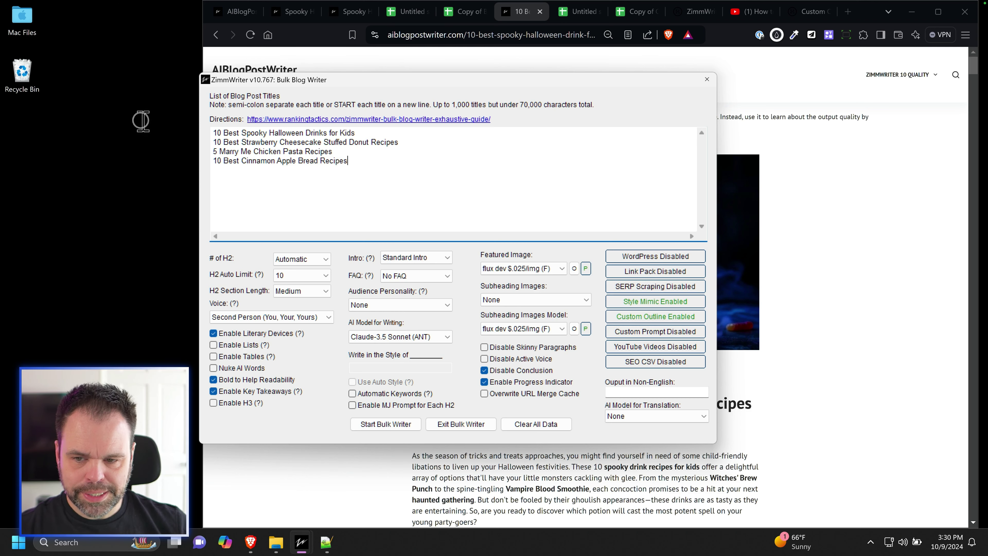
{"action": "key", "text": "ctrl+a"}
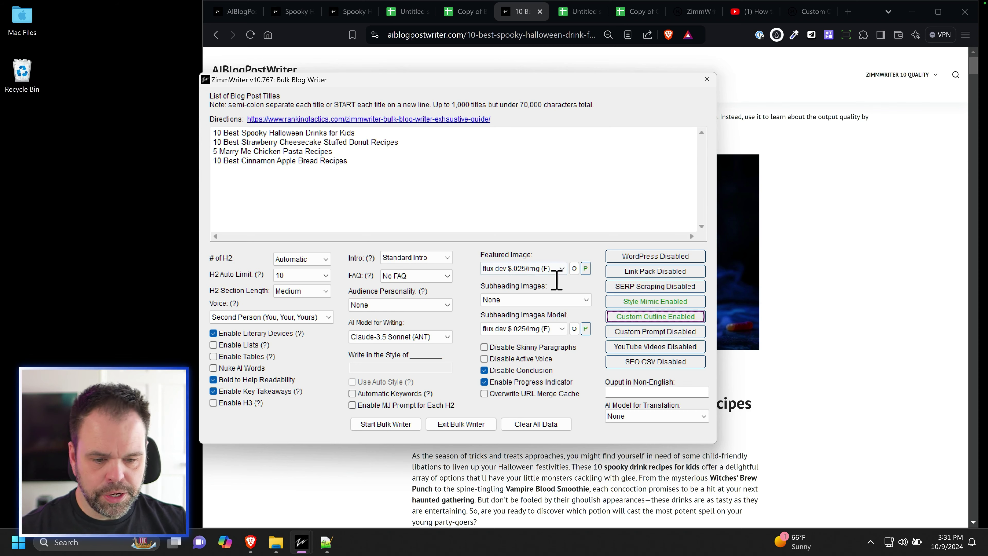
- Load the saved "recipe 3" custom outline for all articles and close the outline settings
{"action": "left_click", "coordinate": [627, 317]}
{"action": "left_click", "coordinate": [486, 365]}
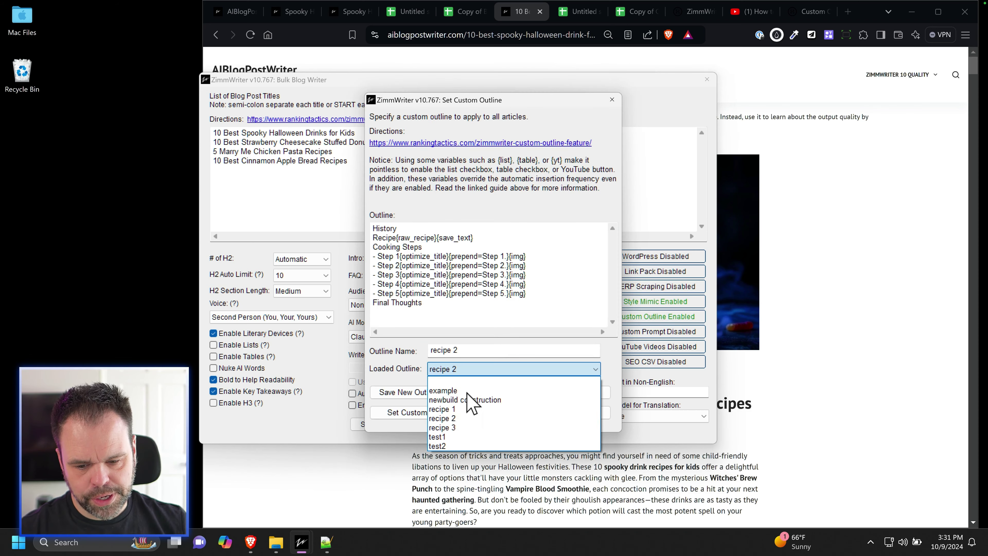
{"action": "left_click", "coordinate": [465, 430]}
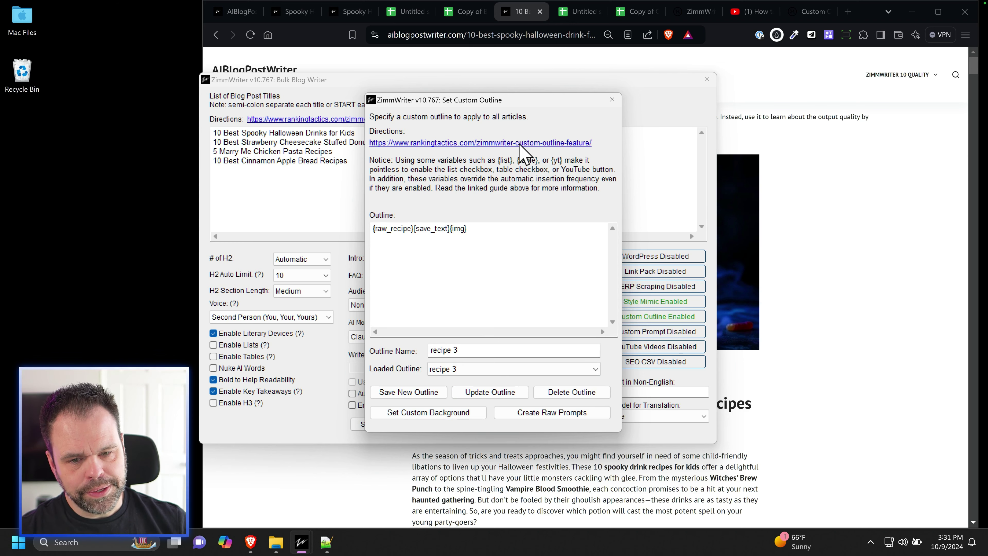
{"action": "left_click", "coordinate": [611, 99]}
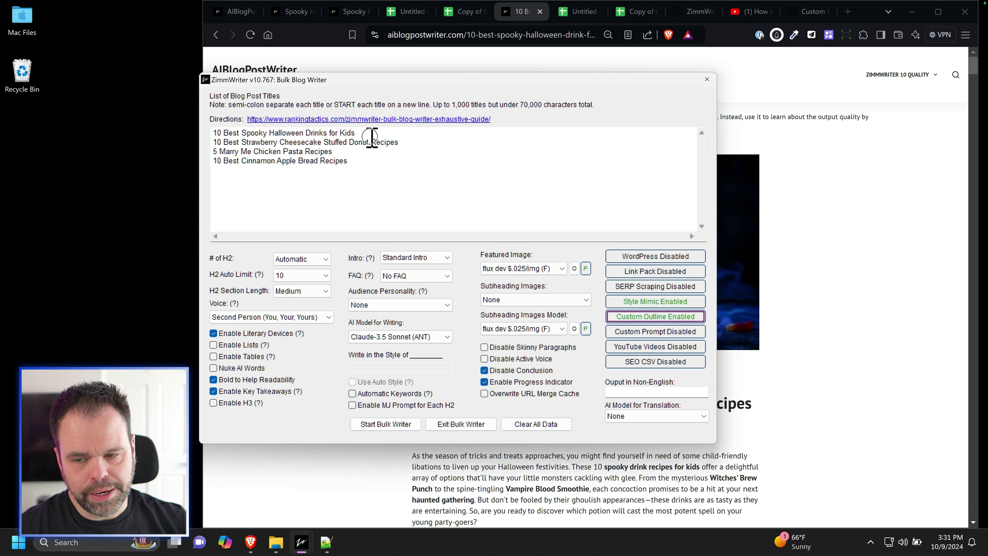
- Examine the published article for the Halloween drinks title, covering its table of contents and the Witches' Brew Punch and Vampire Blood Smoothie ingredient lists
{"action": "left_click_drag", "start_coordinate": [292, 142], "coordinate": [133, 123]}
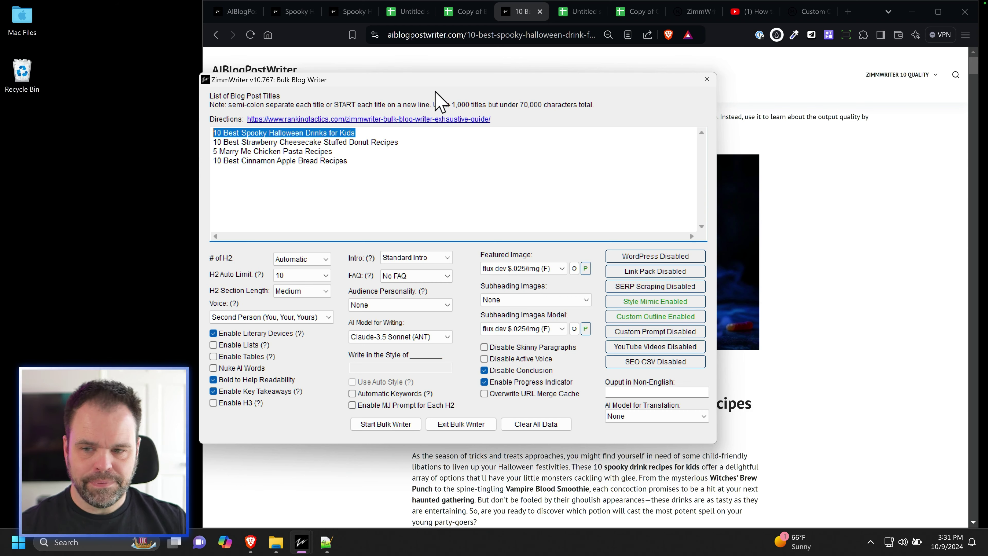
{"action": "left_click_drag", "start_coordinate": [441, 82], "coordinate": [351, 82]}
{"action": "left_click", "coordinate": [816, 280]}
{"action": "scroll", "coordinate": [684, 342], "scroll_direction": "down", "scroll_amount": 15}
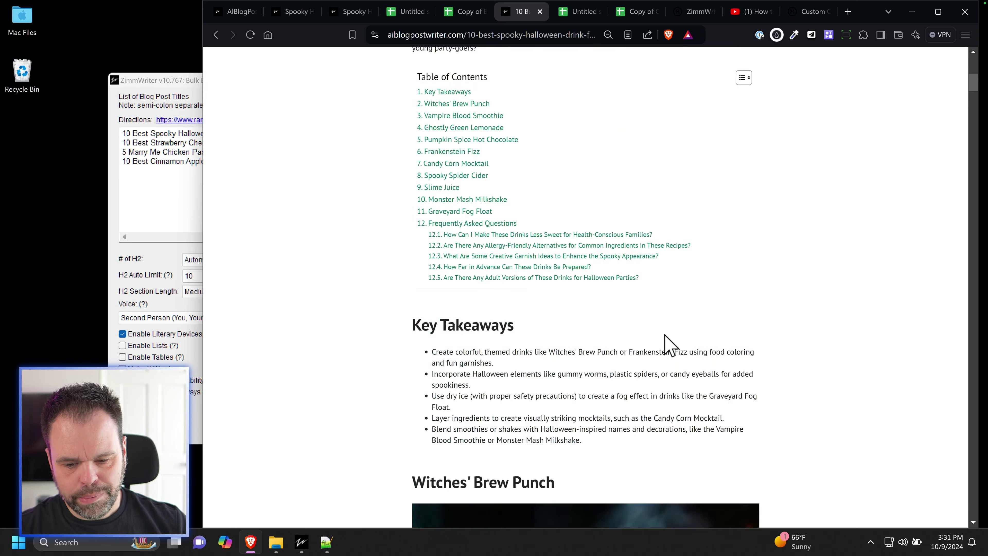
{"action": "left_click_drag", "start_coordinate": [430, 146], "coordinate": [568, 144]}
{"action": "scroll", "coordinate": [536, 214], "scroll_direction": "down", "scroll_amount": 6}
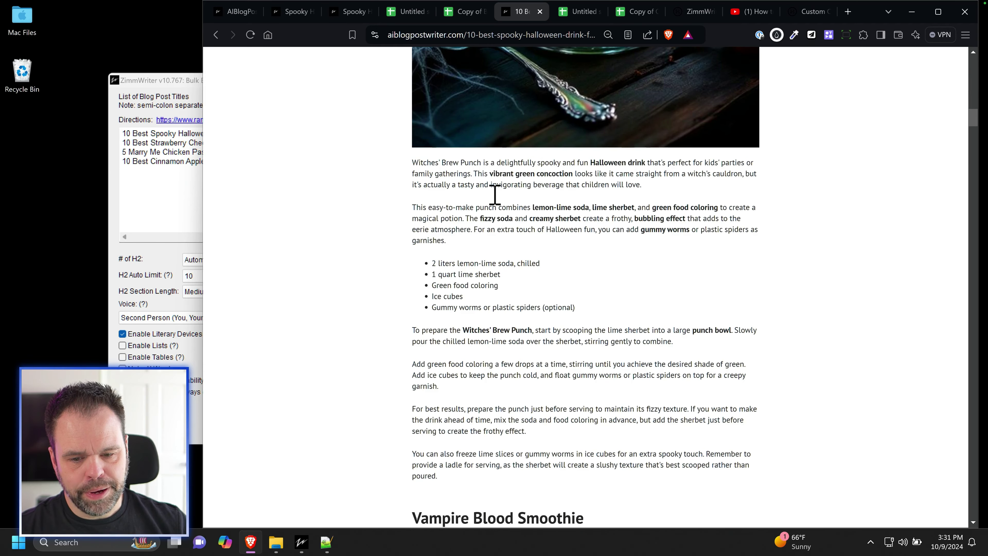
{"action": "left_click_drag", "start_coordinate": [430, 263], "coordinate": [622, 323]}
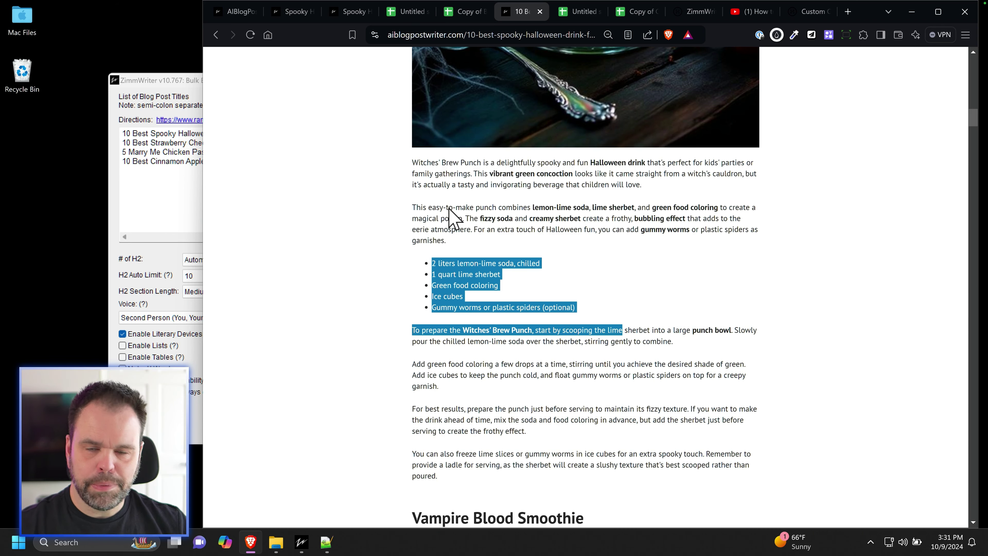
{"action": "scroll", "coordinate": [478, 234], "scroll_direction": "down", "scroll_amount": 8}
{"action": "left_click_drag", "start_coordinate": [539, 152], "coordinate": [607, 166]}
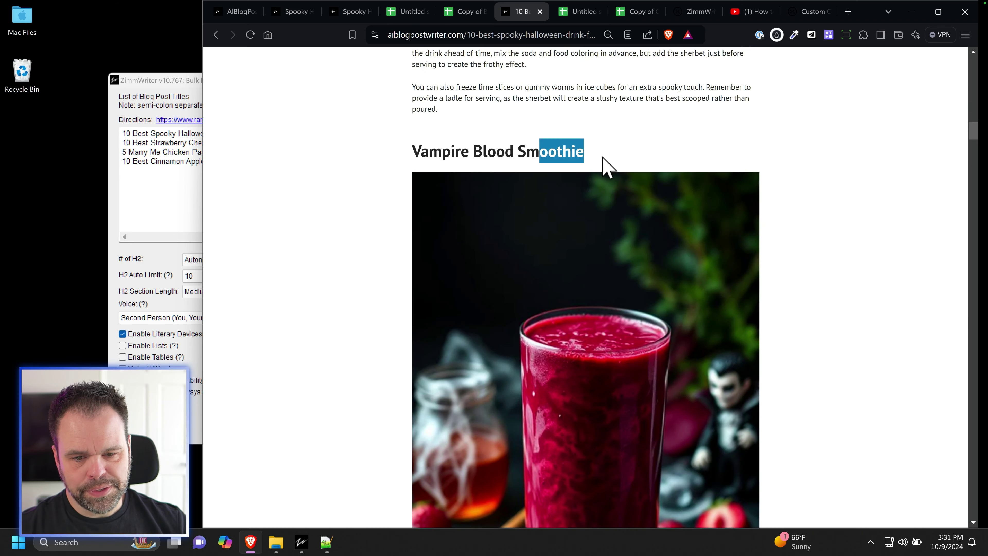
{"action": "scroll", "coordinate": [544, 241], "scroll_direction": "down", "scroll_amount": 10}
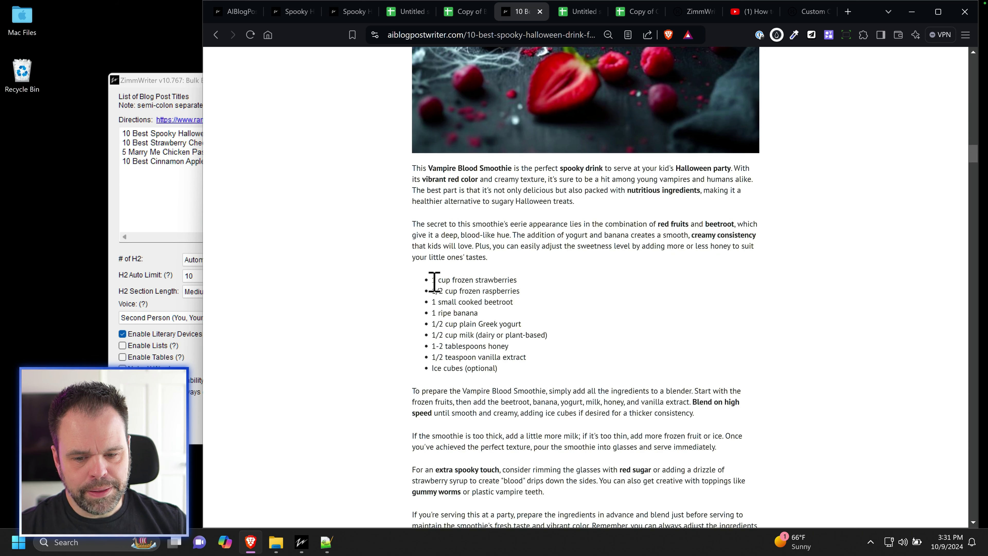
{"action": "left_click_drag", "start_coordinate": [431, 279], "coordinate": [529, 379]}
{"action": "scroll", "coordinate": [556, 379], "scroll_direction": "down", "scroll_amount": 3}
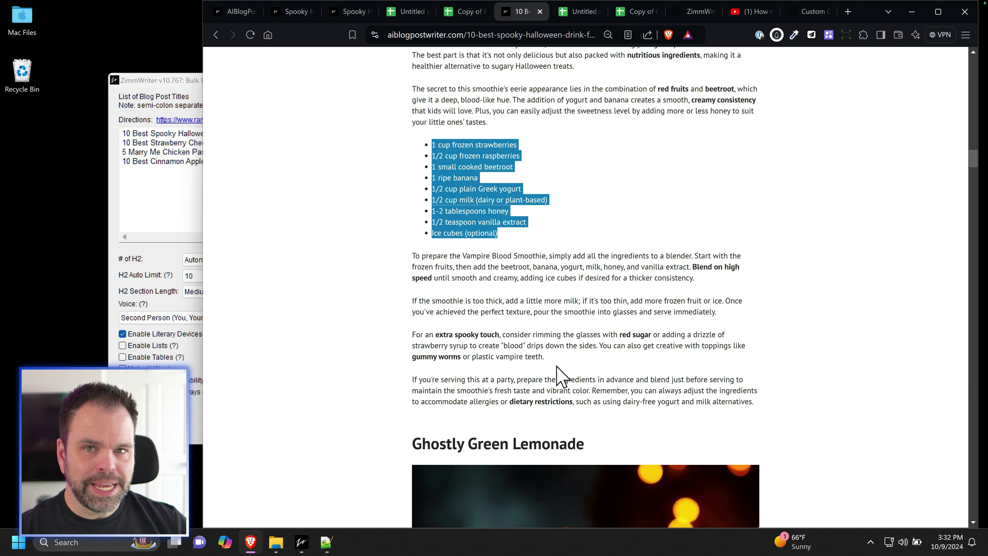
- Examine the Ghostly Green Lemonade section, covering its introduction, ingredient list, preparation paragraphs and serving tips
{"action": "scroll", "coordinate": [556, 367], "scroll_direction": "down", "scroll_amount": 20}
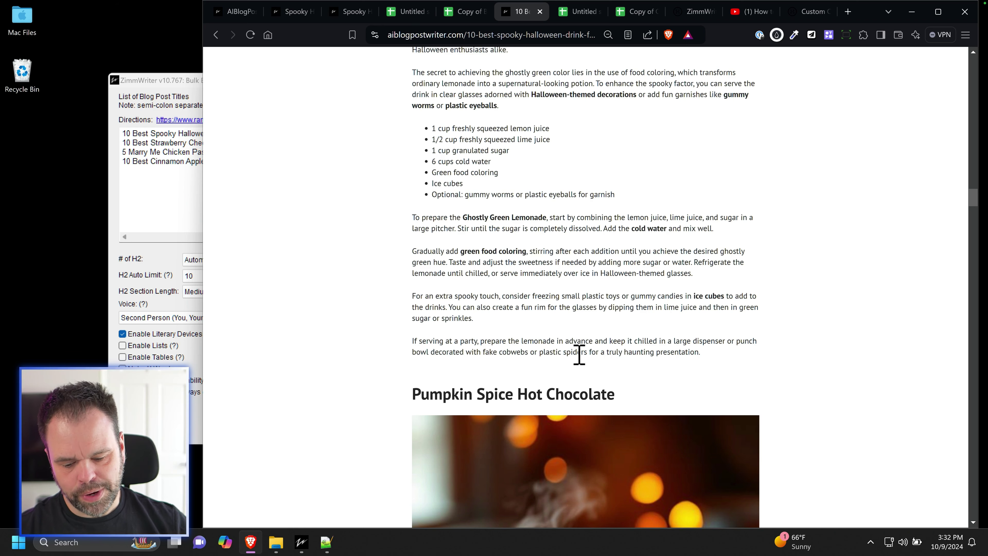
{"action": "scroll", "coordinate": [579, 354], "scroll_direction": "up", "scroll_amount": 3}
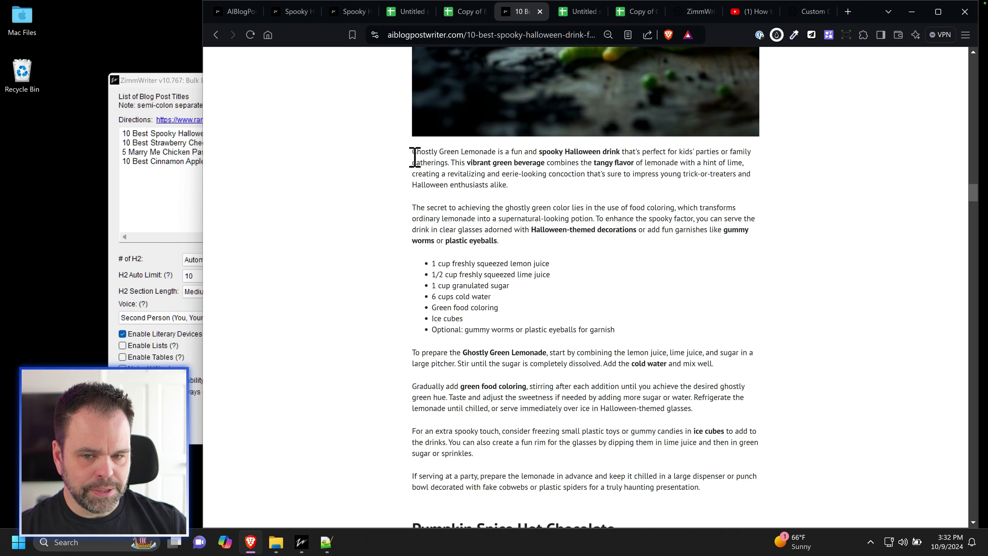
{"action": "left_click_drag", "start_coordinate": [412, 152], "coordinate": [502, 245]}
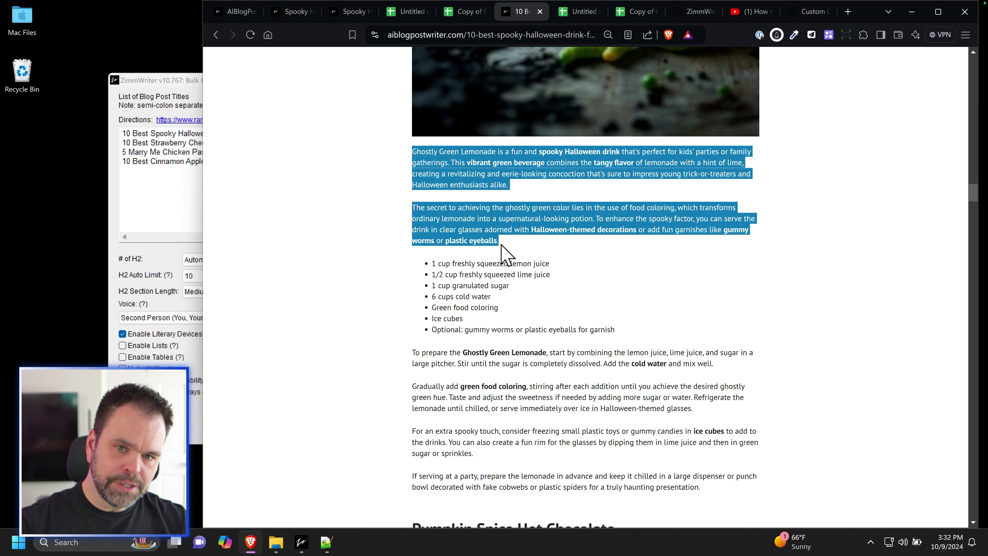
{"action": "left_click_drag", "start_coordinate": [431, 263], "coordinate": [646, 335]}
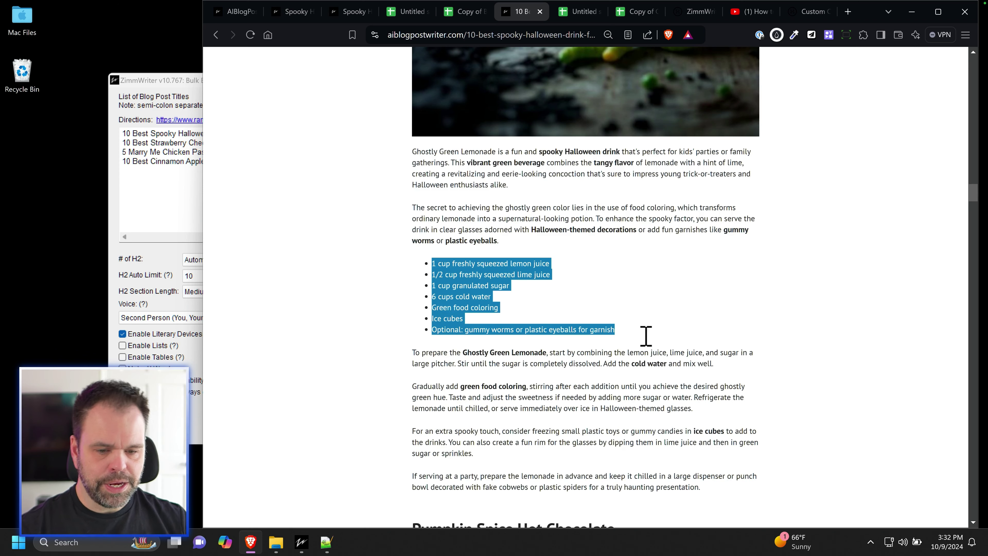
{"action": "scroll", "coordinate": [645, 335], "scroll_direction": "down", "scroll_amount": 3}
{"action": "left_click_drag", "start_coordinate": [415, 217], "coordinate": [609, 266]}
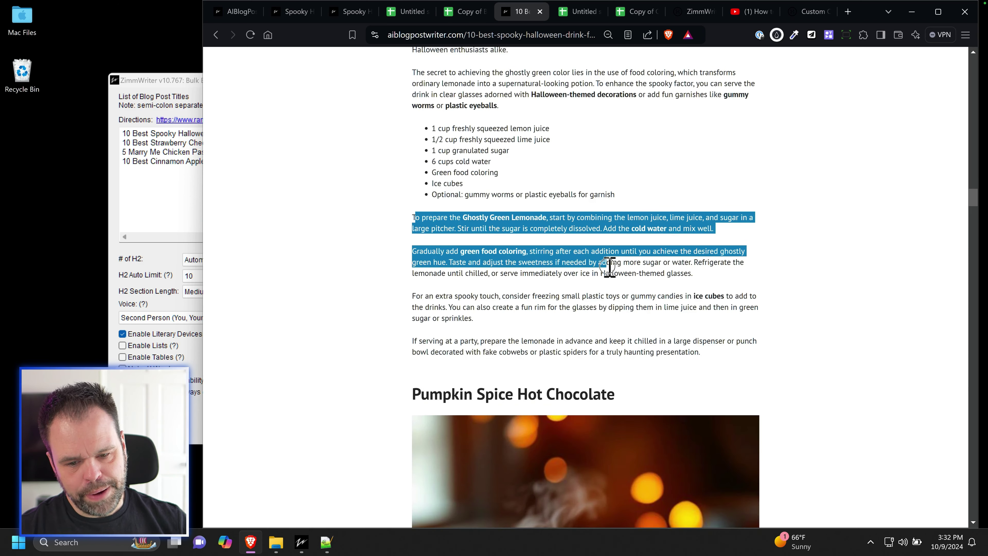
{"action": "left_click_drag", "start_coordinate": [431, 295], "coordinate": [610, 362]}
{"action": "left_click", "coordinate": [612, 347]}
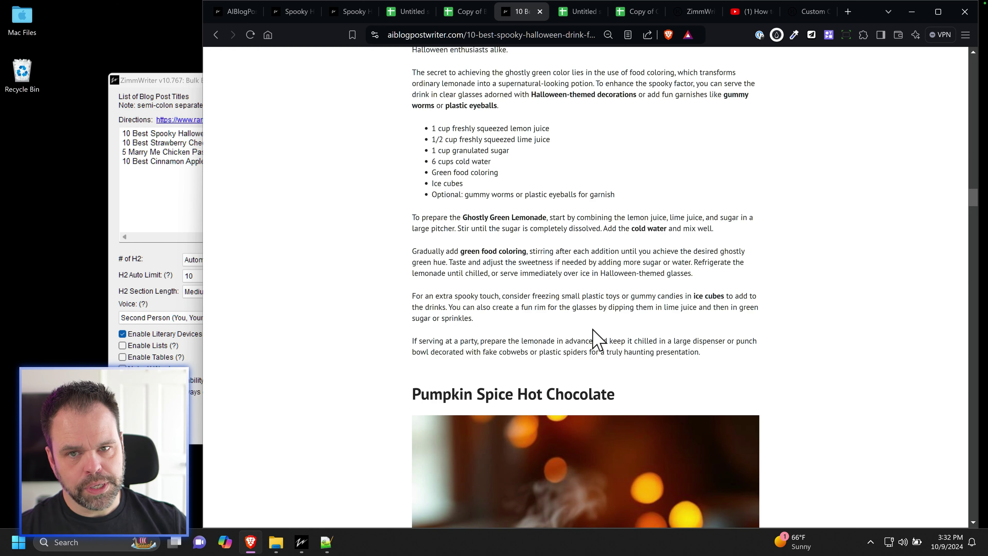
- Reopen the custom outline settings from the Bulk Writer and highlight the {raw_recipe} variable in the recipe 3 outline
{"action": "left_click_drag", "start_coordinate": [186, 81], "coordinate": [310, 70]}
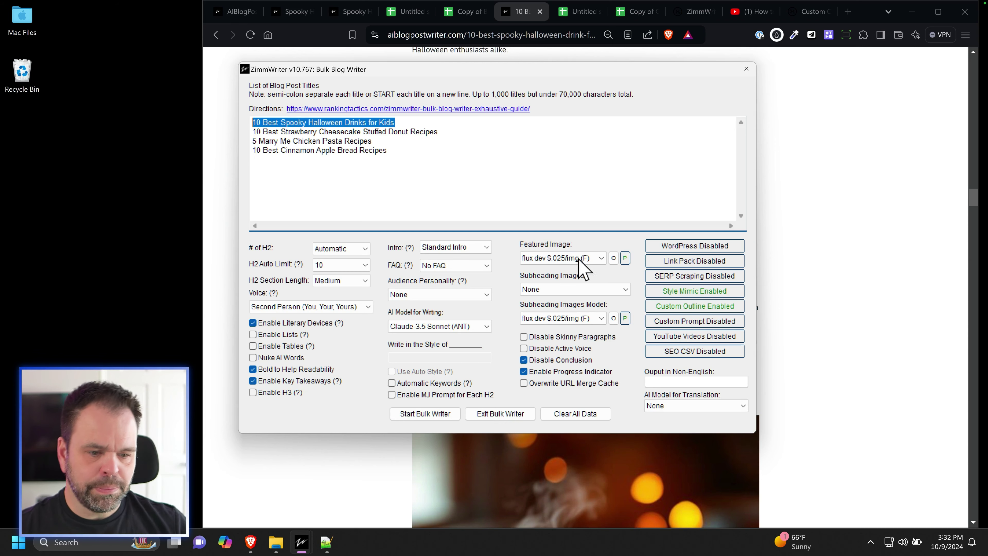
{"action": "left_click", "coordinate": [685, 307]}
{"action": "left_click_drag", "start_coordinate": [415, 230], "coordinate": [374, 229]}
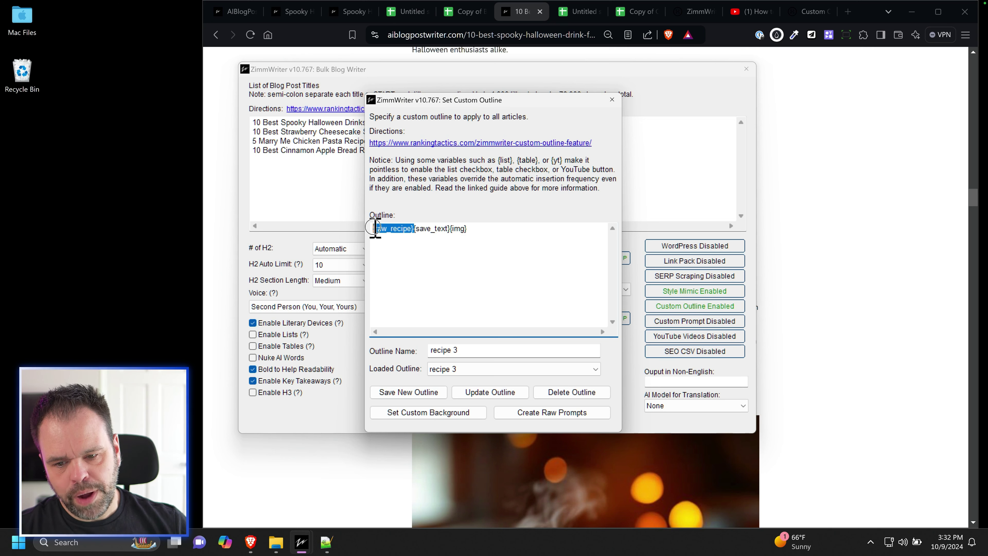
{"action": "left_click", "coordinate": [499, 247]}
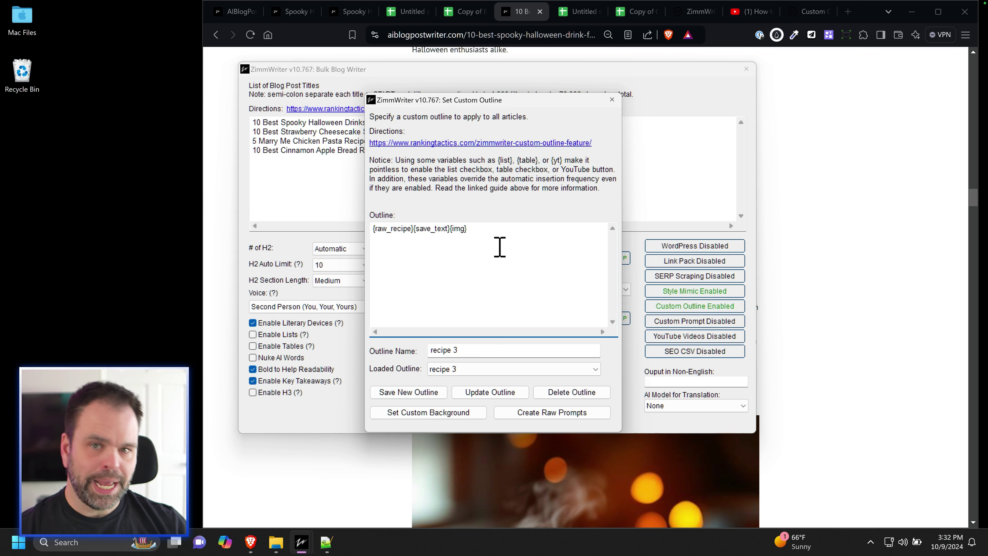
{"action": "left_click_drag", "start_coordinate": [414, 230], "coordinate": [366, 225]}
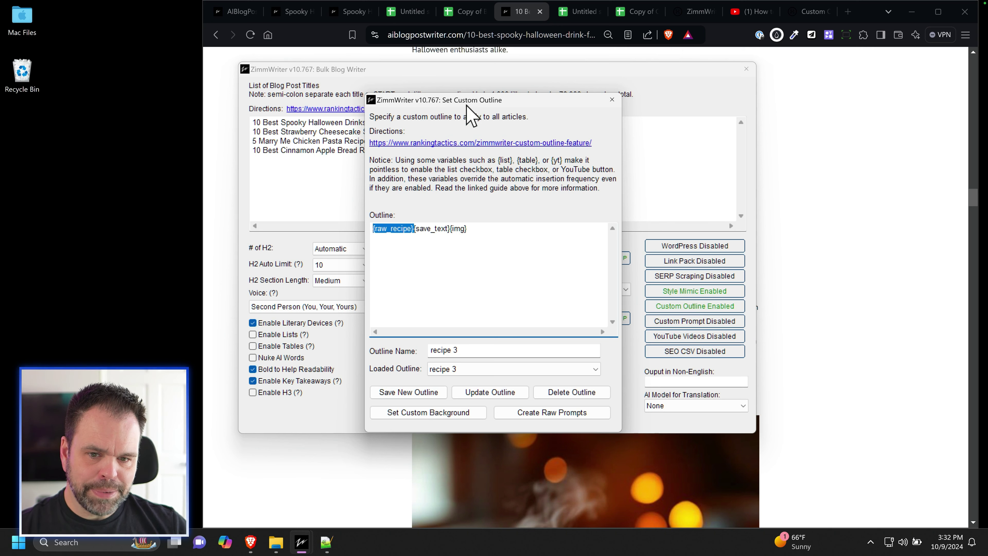
- Examine the article's sections from Pumpkin Spice Hot Chocolate through Frankenstein Fizz to the Candy Corn Mocktail heading, comparing their images and recipe layout
{"action": "left_click", "coordinate": [772, 166]}
{"action": "scroll", "coordinate": [737, 218], "scroll_direction": "down", "scroll_amount": 15}
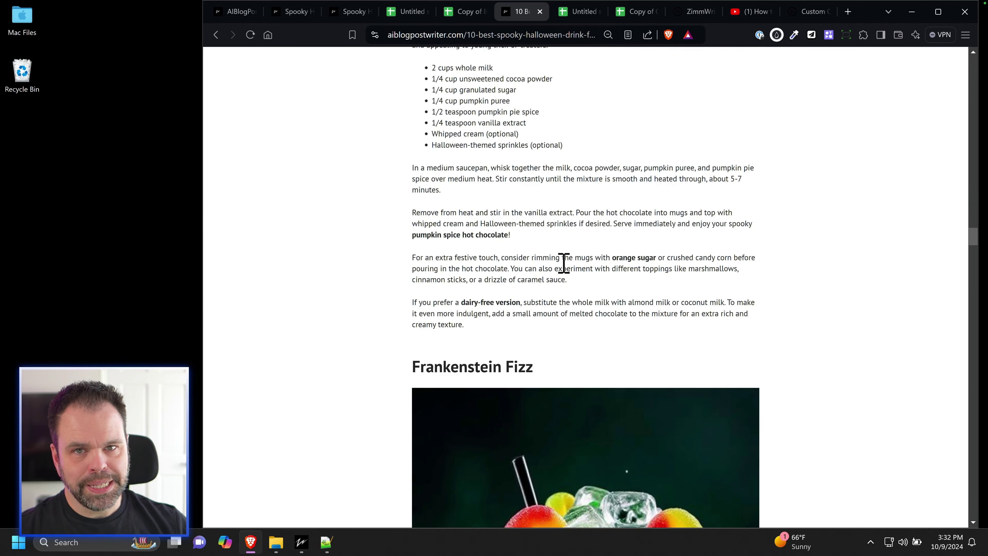
{"action": "scroll", "coordinate": [563, 257], "scroll_direction": "down", "scroll_amount": 10}
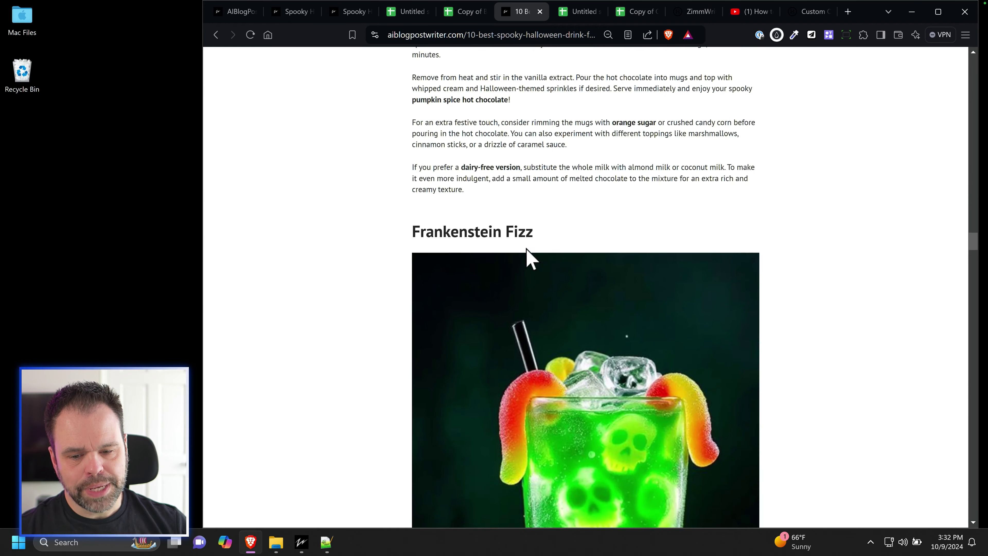
{"action": "scroll", "coordinate": [526, 274], "scroll_direction": "down", "scroll_amount": 8}
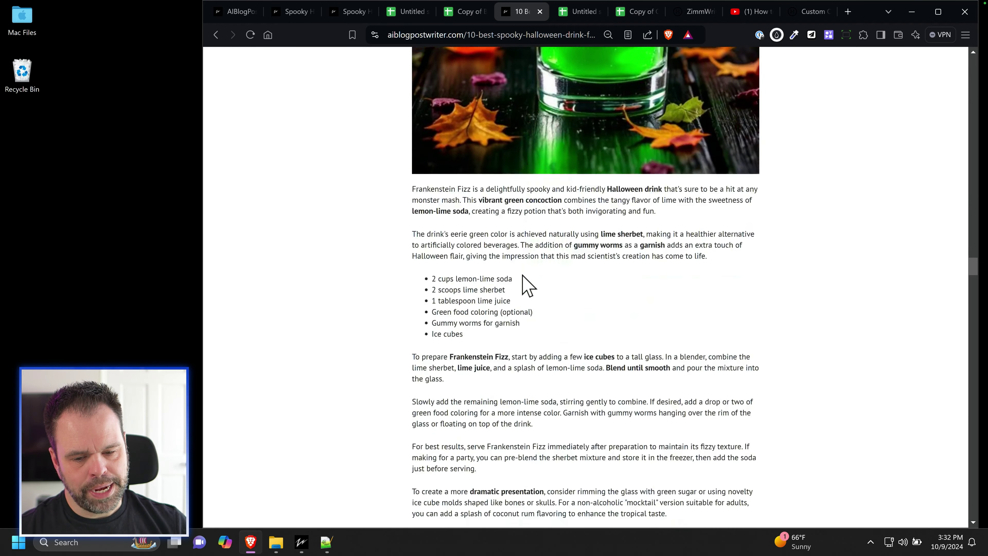
{"action": "scroll", "coordinate": [525, 279], "scroll_direction": "up", "scroll_amount": 15}
{"action": "scroll", "coordinate": [526, 287], "scroll_direction": "up", "scroll_amount": 15}
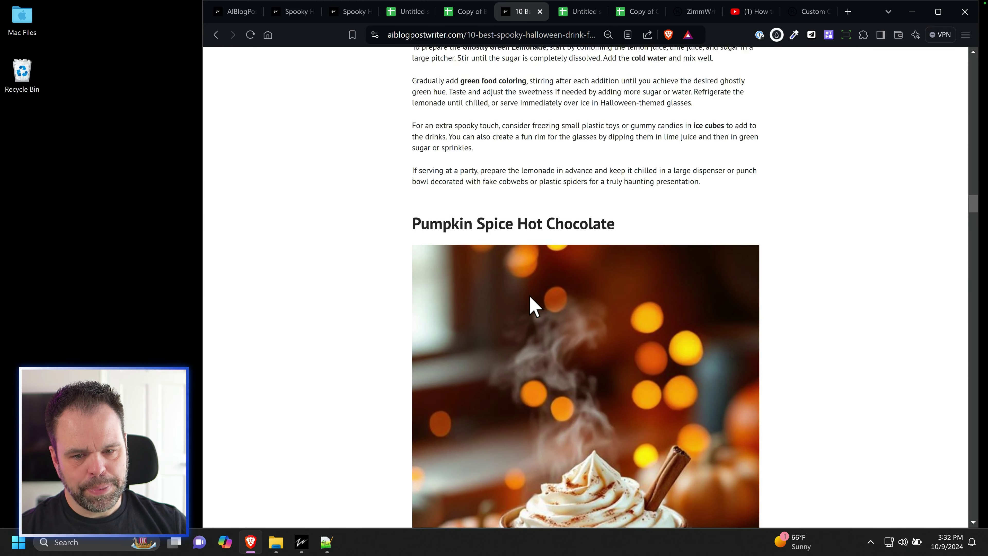
{"action": "scroll", "coordinate": [623, 256], "scroll_direction": "down", "scroll_amount": 20}
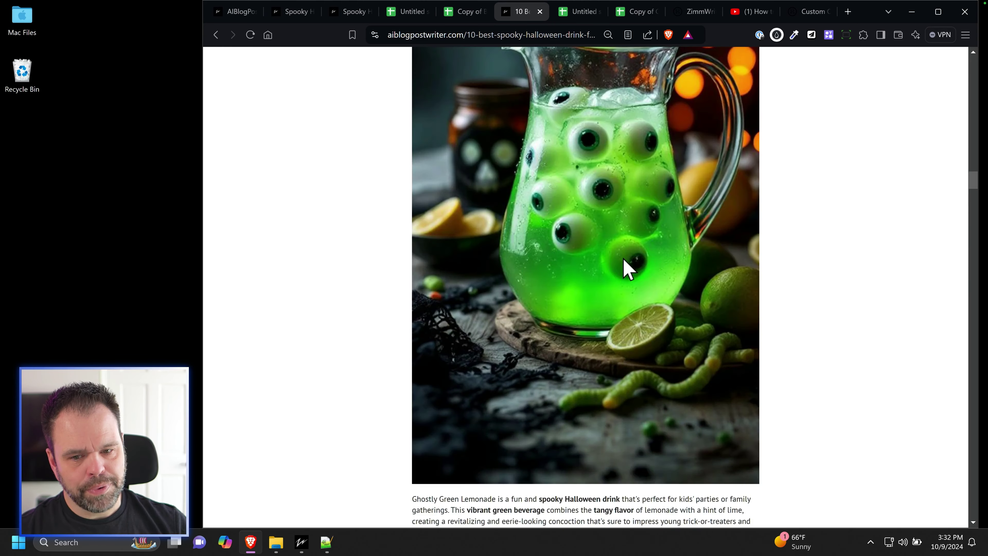
{"action": "left_click_drag", "start_coordinate": [543, 344], "coordinate": [313, 350]}
- Place the custom outline window beside the article's table of contents and highlight the {save_text} variable in recipe 3
{"action": "mouse_move", "coordinate": [301, 542]}
{"action": "left_click", "coordinate": [379, 482]}
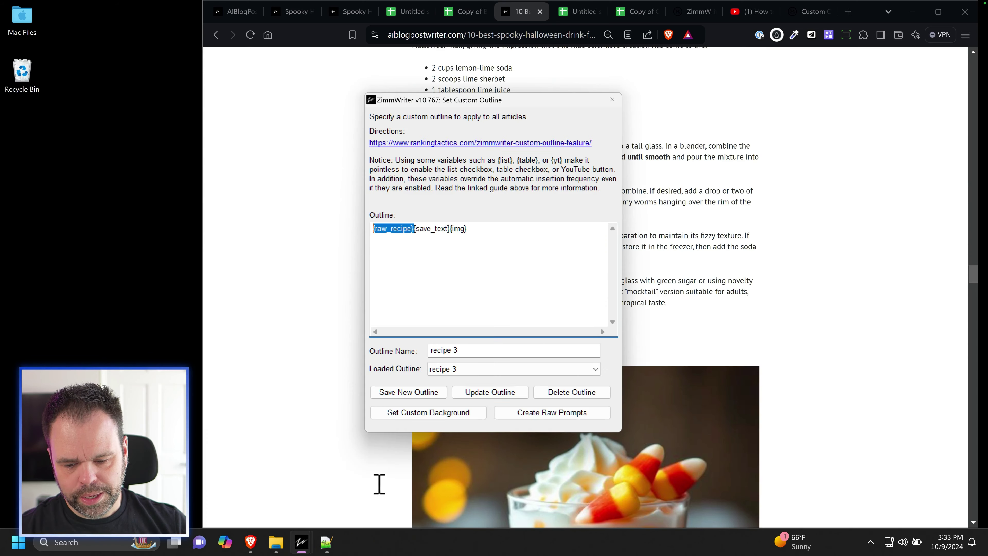
{"action": "left_click_drag", "start_coordinate": [514, 103], "coordinate": [273, 100]}
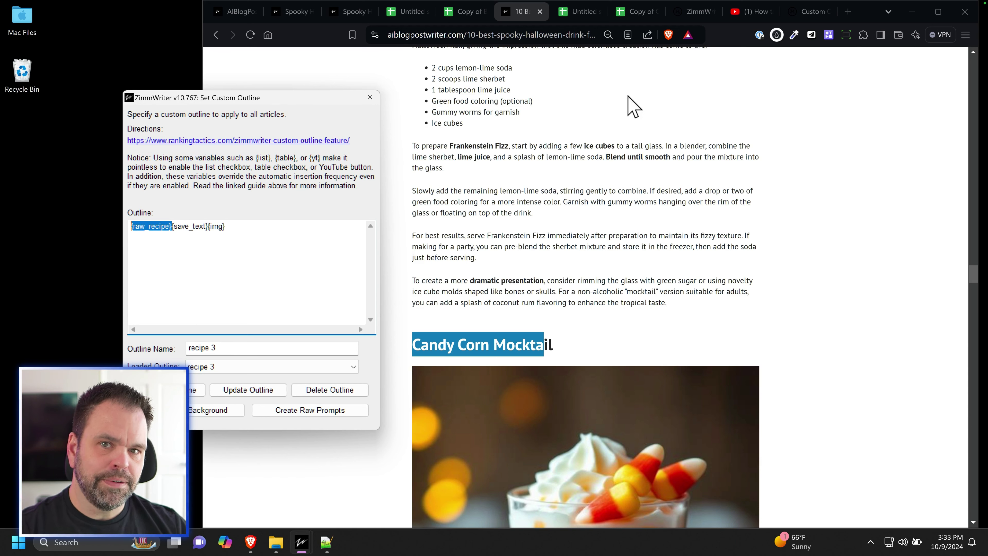
{"action": "left_click", "coordinate": [270, 254]}
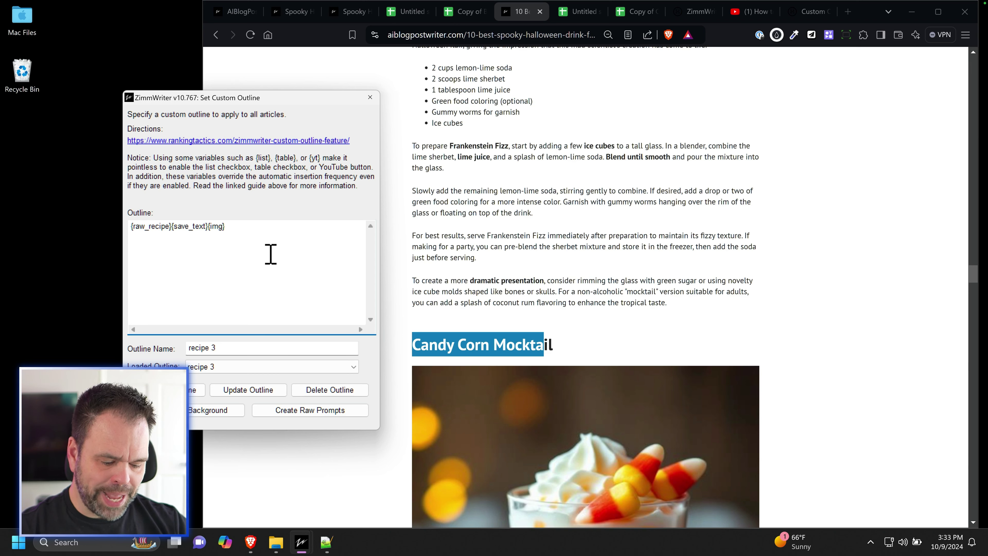
{"action": "left_click_drag", "start_coordinate": [172, 227], "coordinate": [220, 231]}
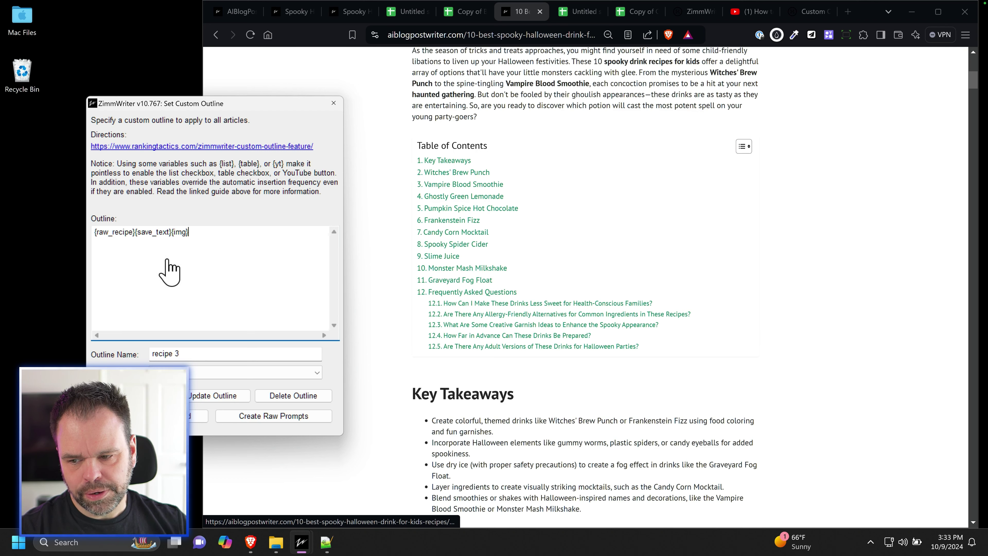
{"action": "left_click_drag", "start_coordinate": [172, 231], "coordinate": [135, 232]}
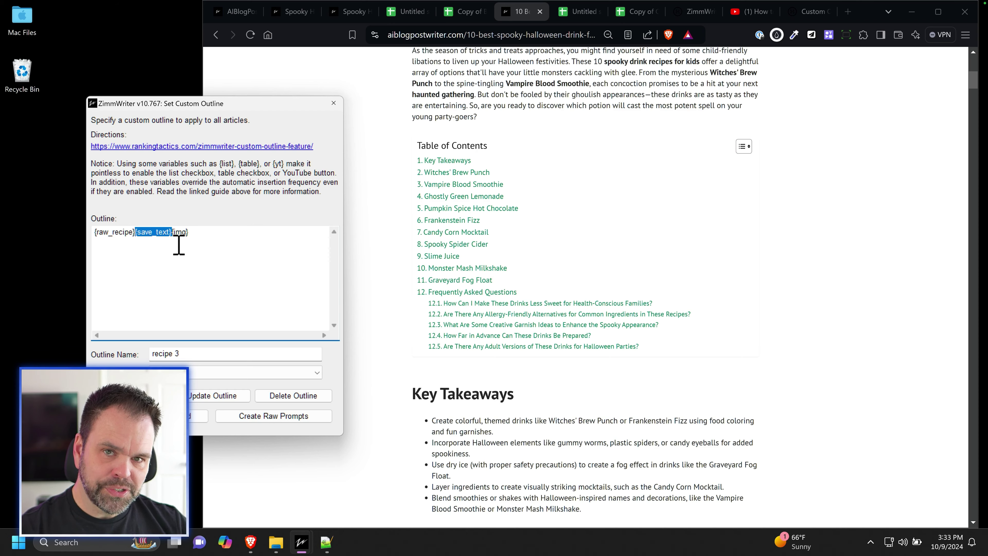
{"action": "left_click", "coordinate": [782, 379]}
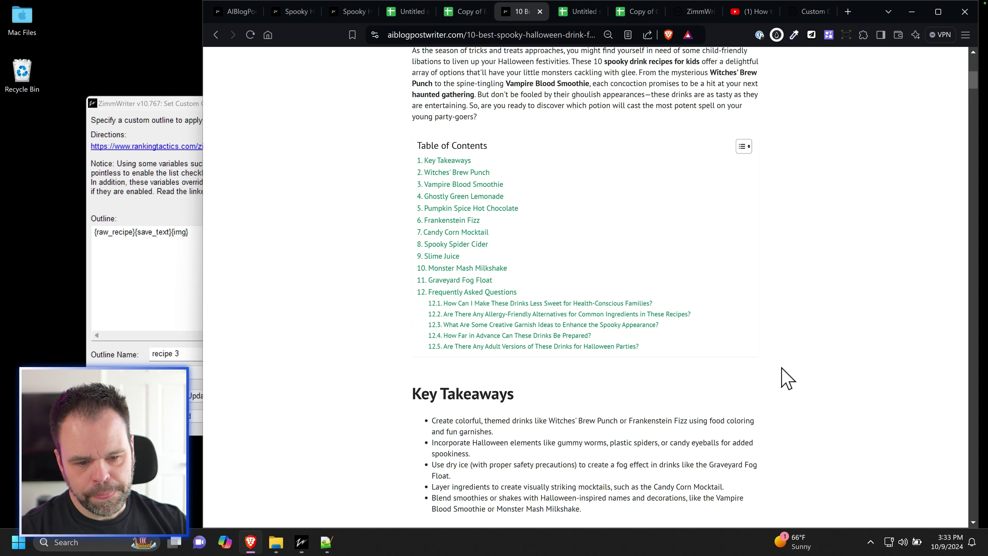
- Highlight the article's Witches' Brew Punch heading, then the {raw_recipe} variable in the recipe 3 outline
{"action": "scroll", "coordinate": [778, 385], "scroll_direction": "down", "scroll_amount": 8}
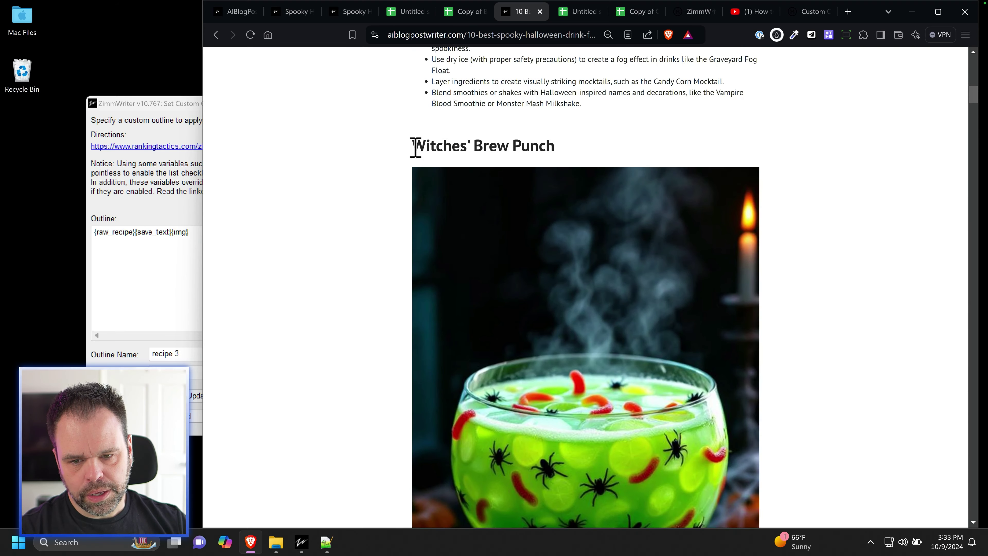
{"action": "left_click_drag", "start_coordinate": [413, 146], "coordinate": [555, 147]}
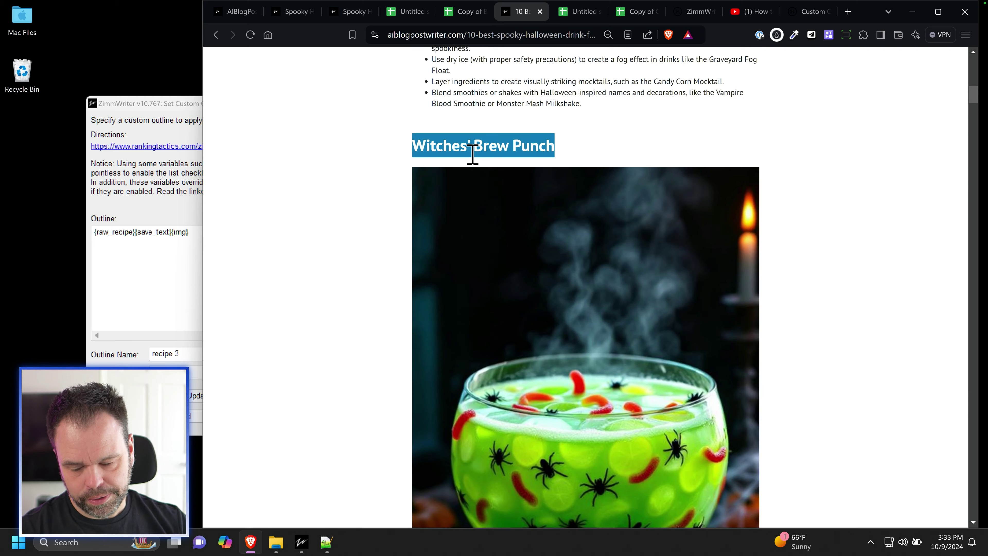
{"action": "scroll", "coordinate": [504, 173], "scroll_direction": "down", "scroll_amount": 3}
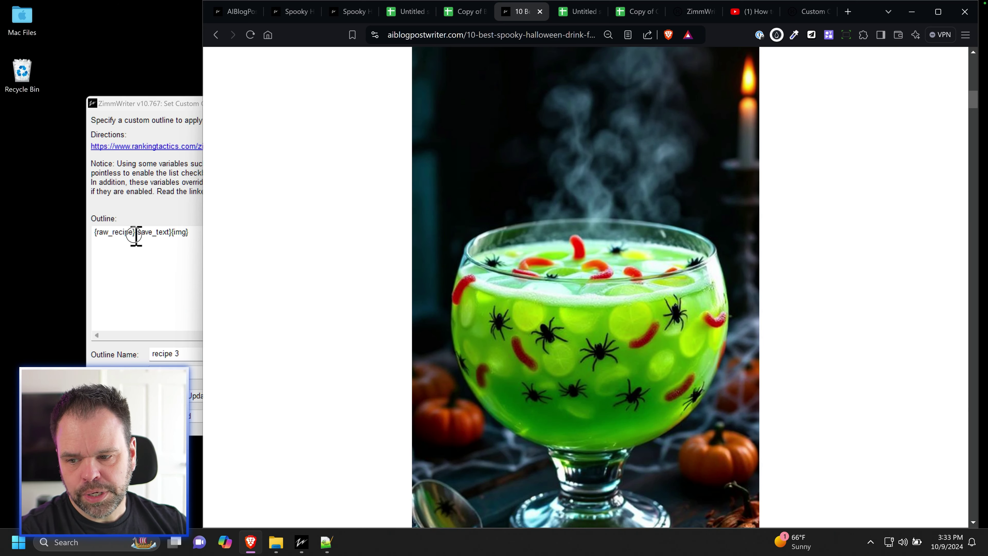
{"action": "left_click", "coordinate": [136, 235]}
{"action": "left_click_drag", "start_coordinate": [134, 234], "coordinate": [94, 234]}
- Highlight {save_text} in the recipe 3 outline and select the Witches' Brew Punch text from its introduction to the serving tips
{"action": "scroll", "coordinate": [578, 271], "scroll_direction": "down", "scroll_amount": 9}
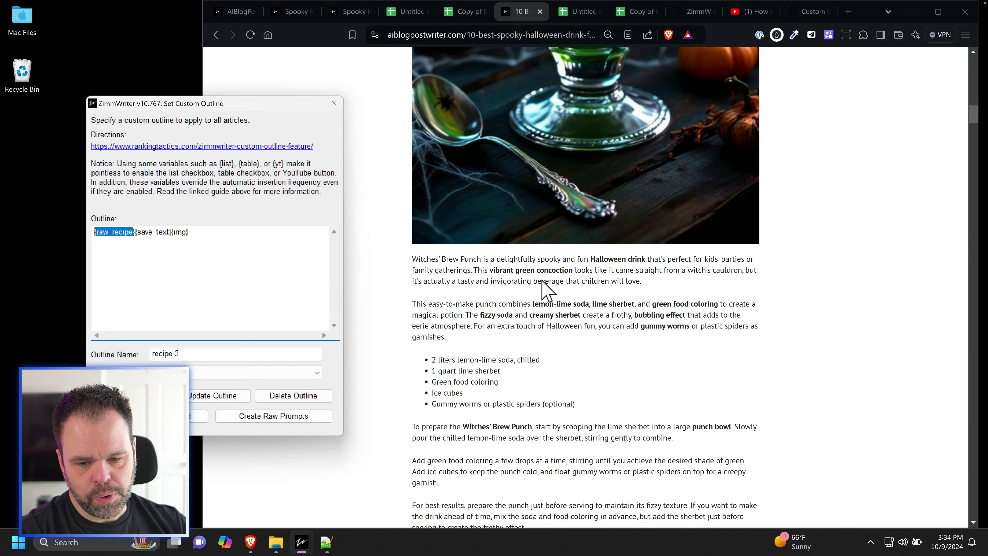
{"action": "scroll", "coordinate": [546, 290], "scroll_direction": "down", "scroll_amount": 6}
{"action": "left_click", "coordinate": [179, 236]}
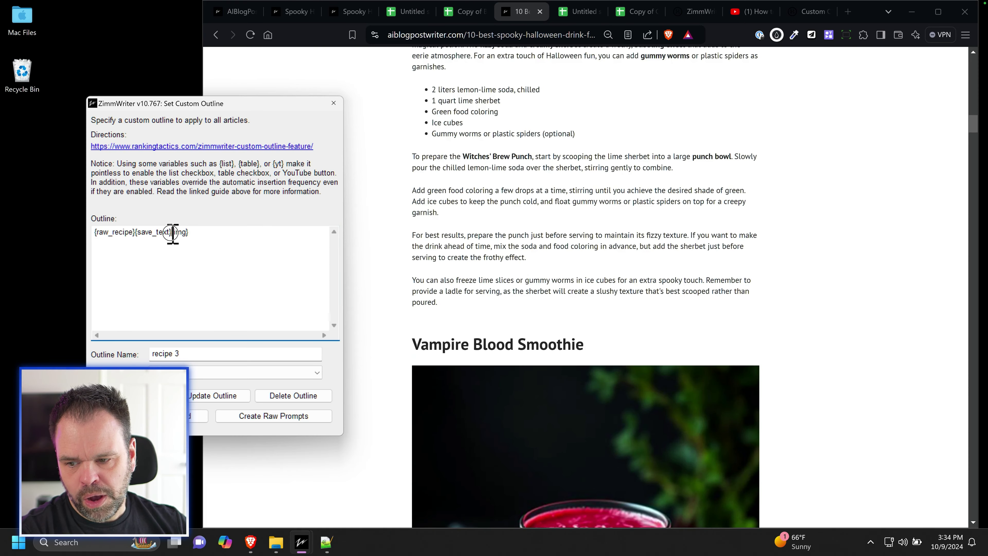
{"action": "left_click_drag", "start_coordinate": [172, 234], "coordinate": [133, 234]}
{"action": "scroll", "coordinate": [532, 324], "scroll_direction": "up", "scroll_amount": 3}
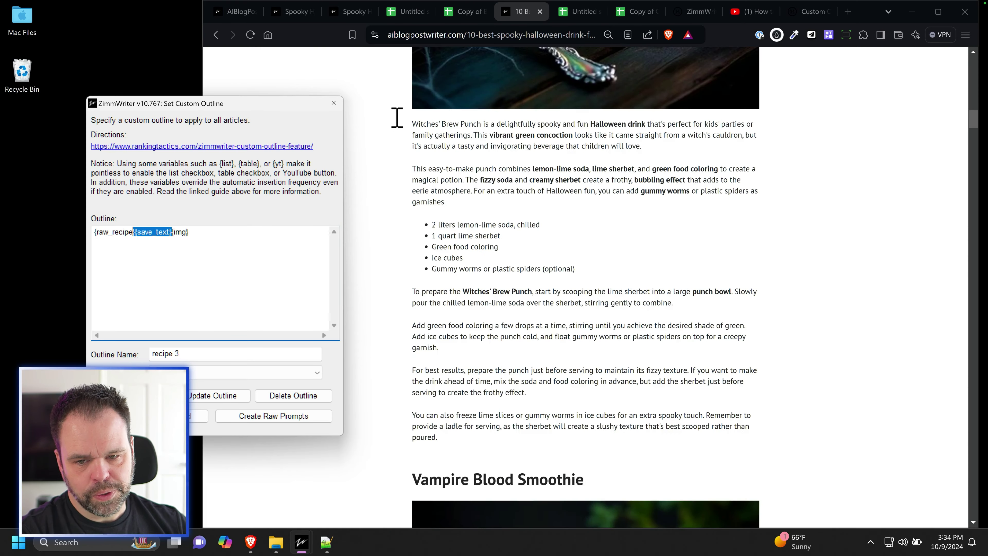
{"action": "left_click_drag", "start_coordinate": [397, 117], "coordinate": [494, 425]}
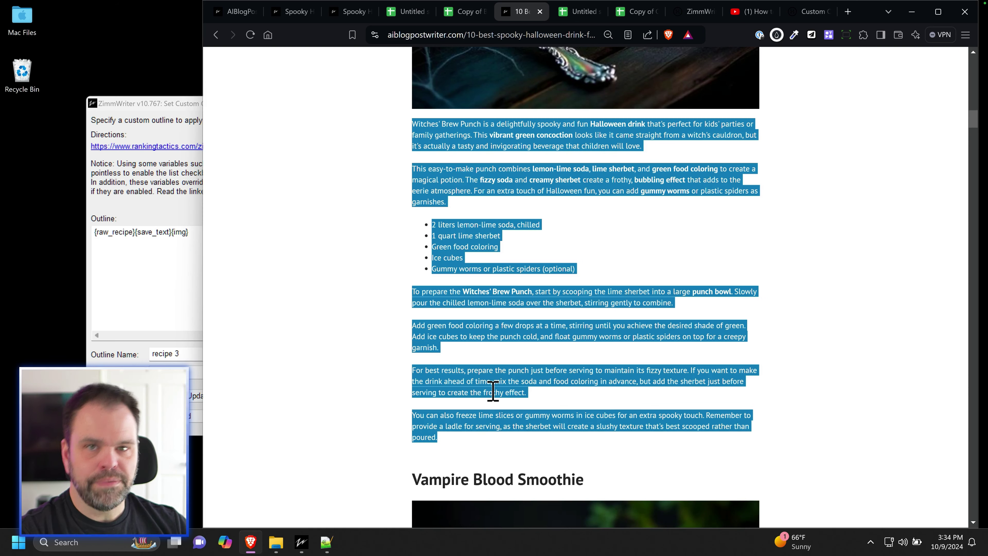
- Highlight the {img} variable in the recipe 3 outline and bring up the recipe_individual subheading image prompt
{"action": "left_click", "coordinate": [176, 244]}
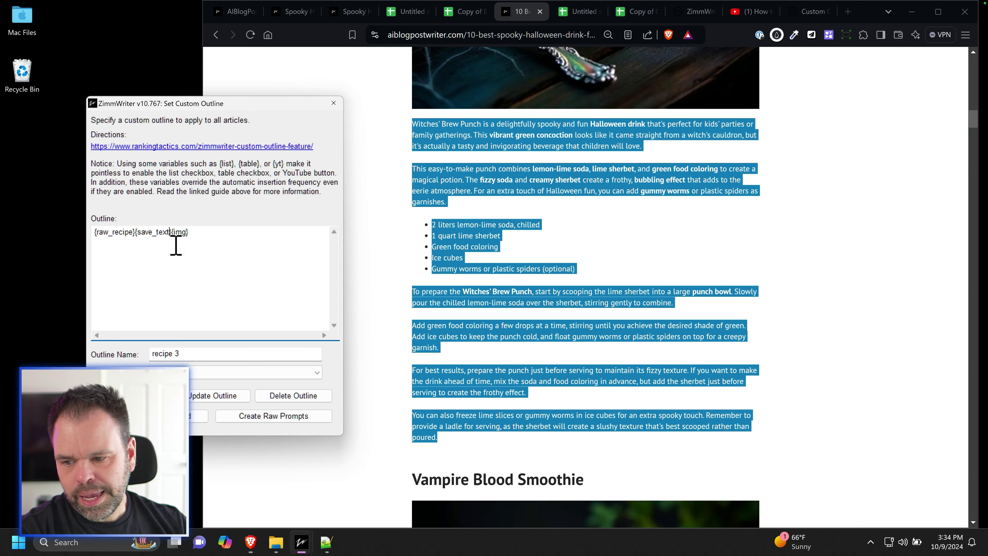
{"action": "left_click_drag", "start_coordinate": [173, 233], "coordinate": [195, 247]}
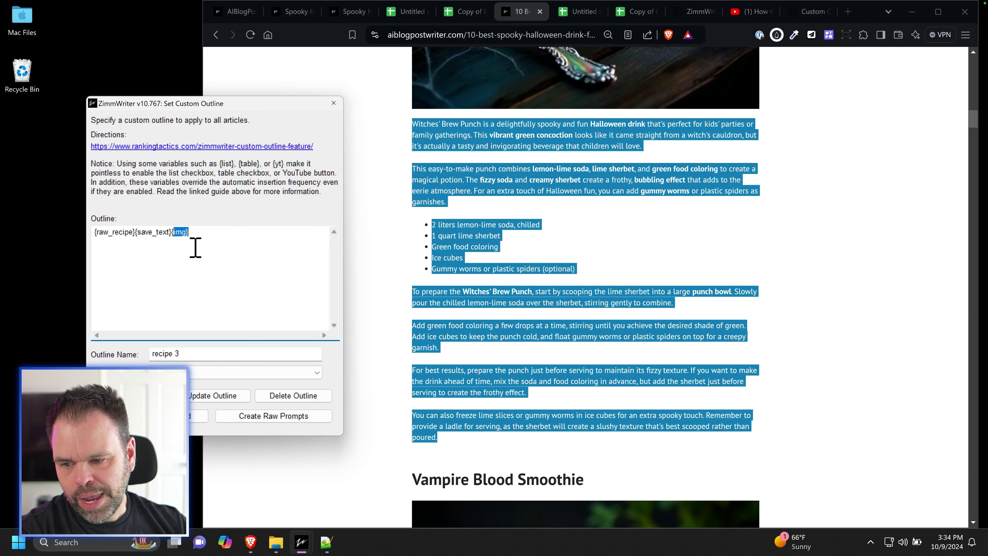
{"action": "left_click", "coordinate": [458, 273]}
{"action": "mouse_move", "coordinate": [302, 542]}
{"action": "left_click", "coordinate": [323, 482]}
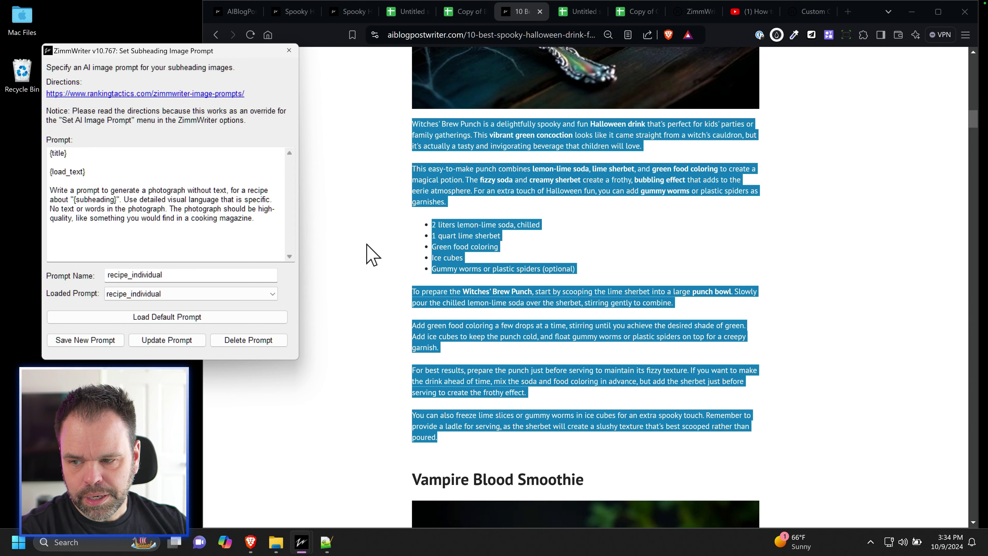
- Highlight the {subheading} variable in the recipe_individual prompt and compare it with the Witches' Brew Punch heading and image
{"action": "scroll", "coordinate": [544, 109], "scroll_direction": "up", "scroll_amount": 15}
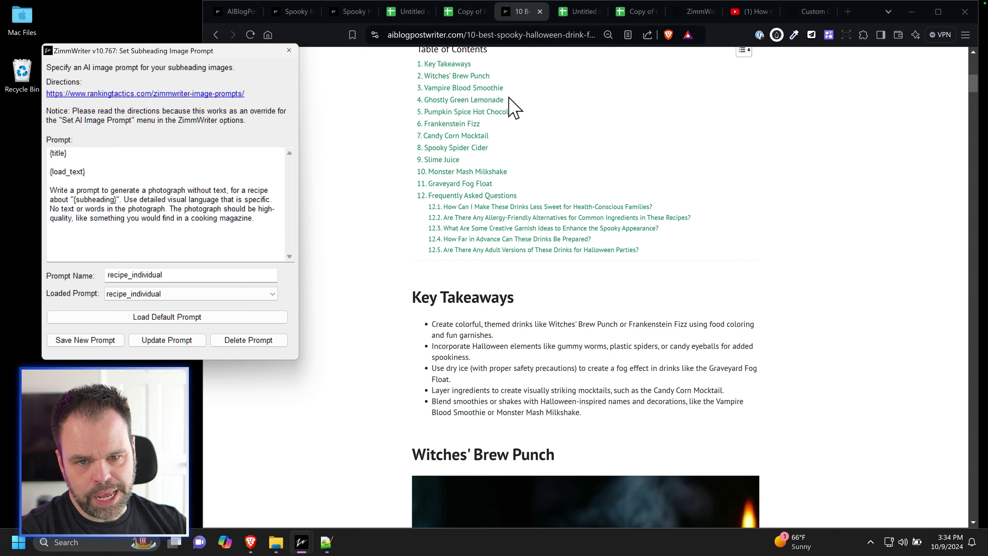
{"action": "scroll", "coordinate": [560, 311], "scroll_direction": "down", "scroll_amount": 15}
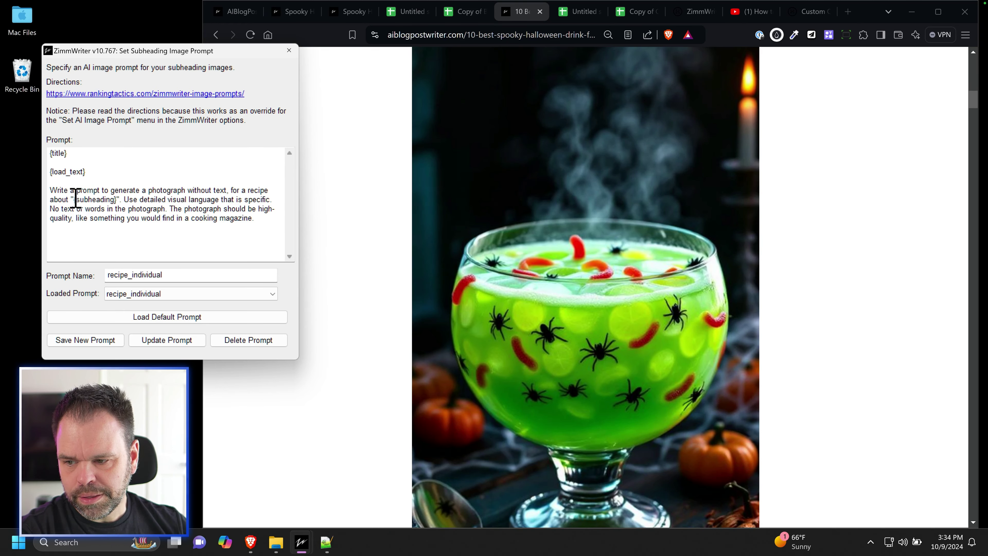
{"action": "left_click_drag", "start_coordinate": [75, 200], "coordinate": [106, 199]}
{"action": "scroll", "coordinate": [583, 311], "scroll_direction": "up", "scroll_amount": 5}
{"action": "scroll", "coordinate": [560, 293], "scroll_direction": "down", "scroll_amount": 12}
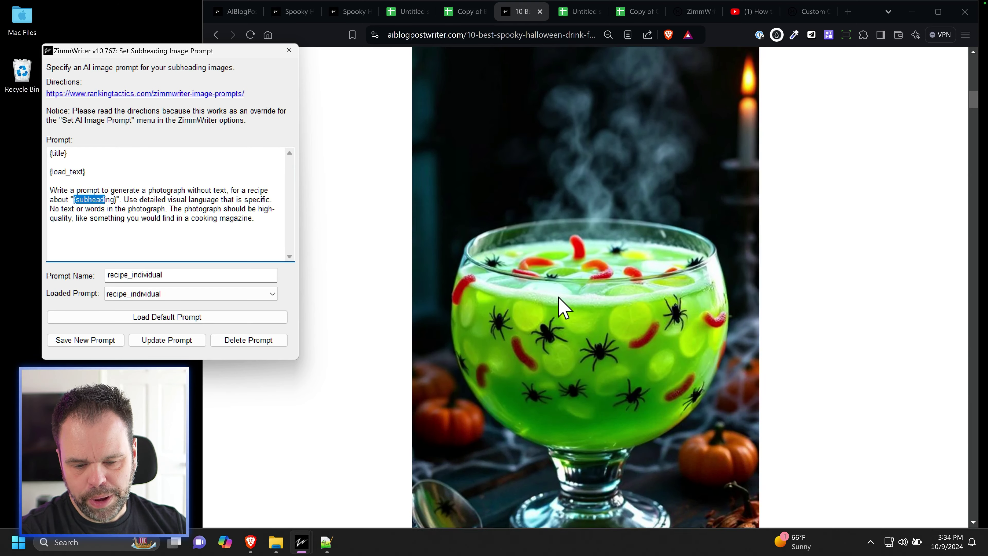
- Highlight {load_text} in the image prompt, select the Witches' Brew Punch recipe text and compare that text with the section's image
{"action": "left_click_drag", "start_coordinate": [86, 172], "coordinate": [37, 172]}
{"action": "left_click", "coordinate": [426, 148]}
{"action": "left_click_drag", "start_coordinate": [413, 124], "coordinate": [485, 425]}
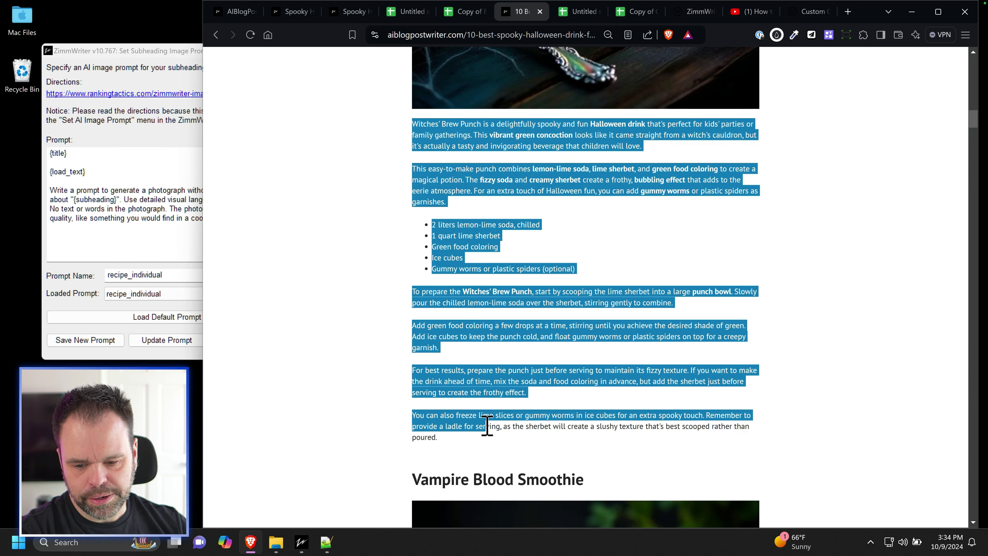
{"action": "scroll", "coordinate": [249, 322], "scroll_direction": "up", "scroll_amount": 3}
{"action": "scroll", "coordinate": [556, 274], "scroll_direction": "up", "scroll_amount": 4}
{"action": "scroll", "coordinate": [590, 245], "scroll_direction": "up", "scroll_amount": 2}
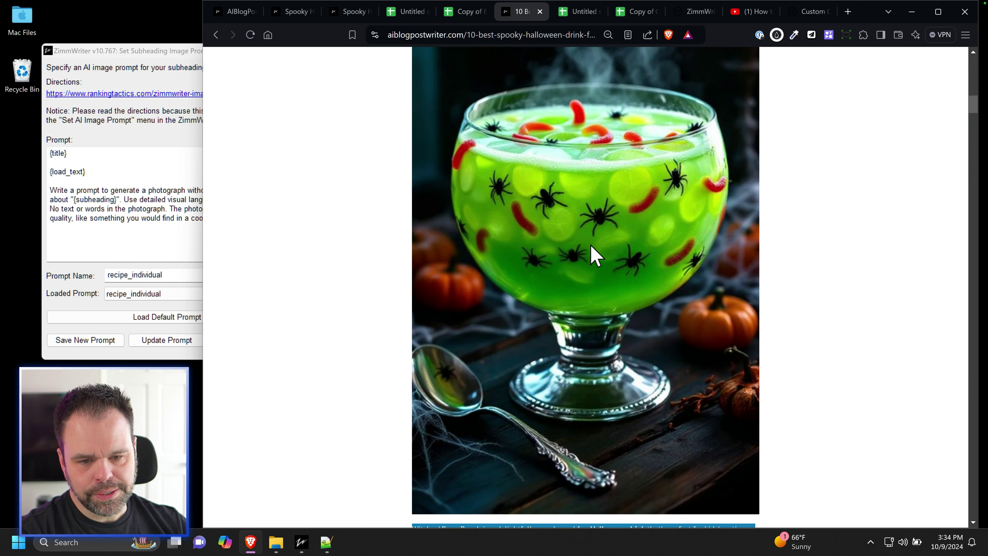
{"action": "scroll", "coordinate": [604, 258], "scroll_direction": "down", "scroll_amount": 10}
{"action": "scroll", "coordinate": [654, 235], "scroll_direction": "up", "scroll_amount": 3}
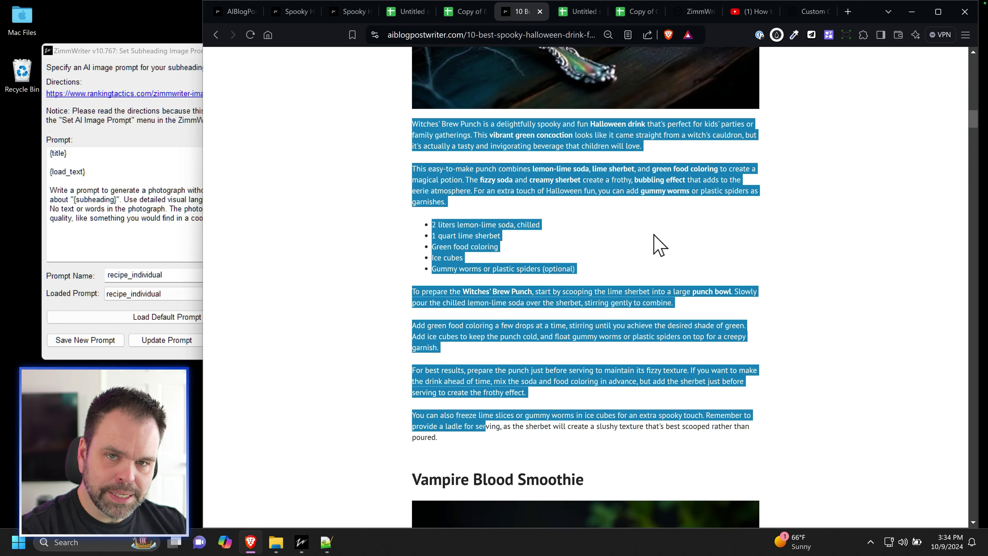
- Highlight the Vampire Blood Smoothie heading and replace the subheading image prompt window with the recipe 3 custom outline window
{"action": "scroll", "coordinate": [654, 234], "scroll_direction": "down", "scroll_amount": 4}
{"action": "left_click_drag", "start_coordinate": [450, 344], "coordinate": [585, 345]}
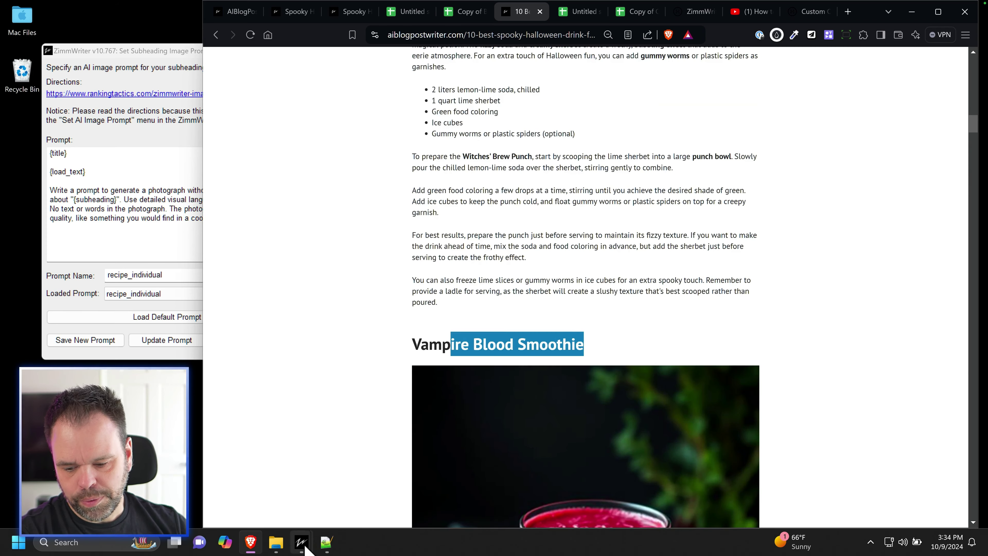
{"action": "mouse_move", "coordinate": [306, 546]}
{"action": "left_click", "coordinate": [395, 446]}
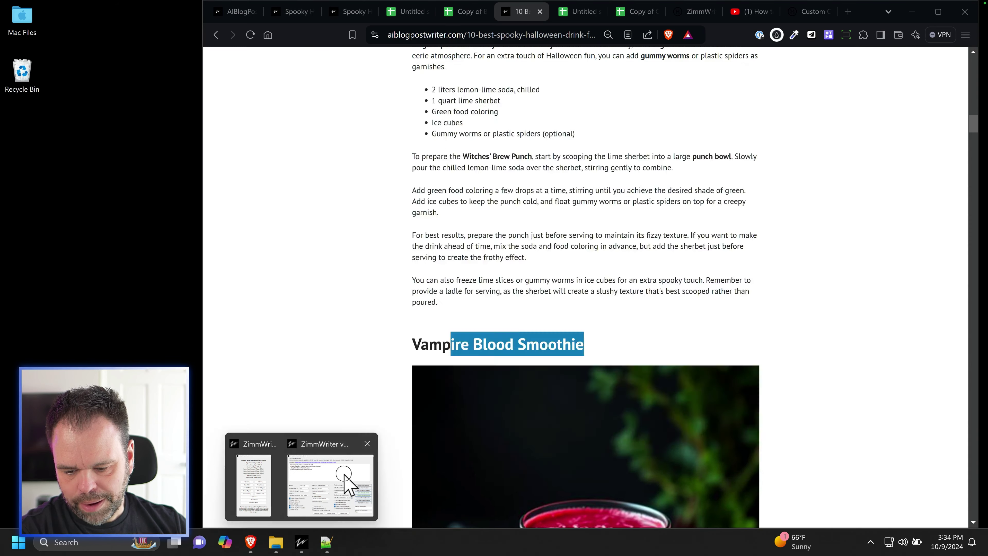
{"action": "left_click", "coordinate": [344, 474]}
{"action": "scroll", "coordinate": [438, 348], "scroll_direction": "down", "scroll_amount": 15}
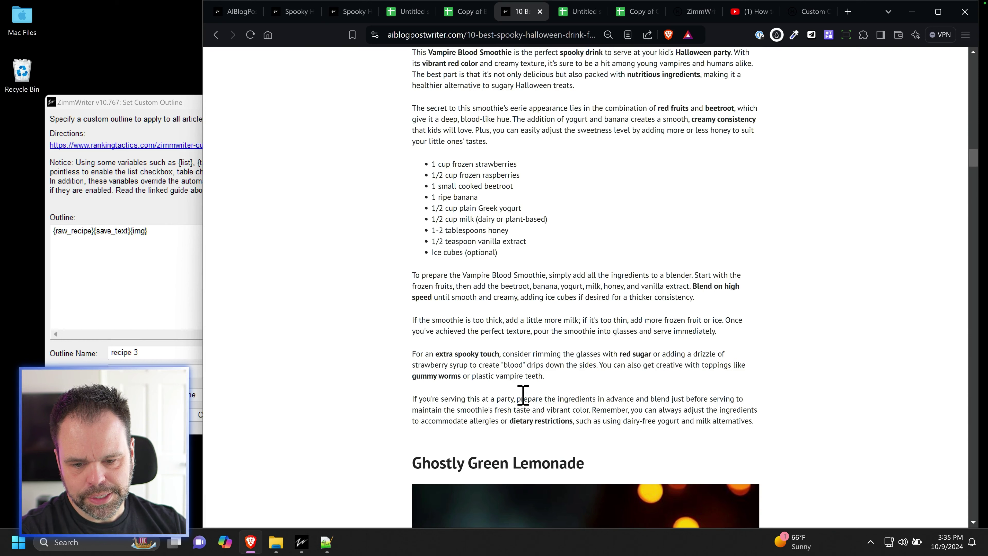
- Highlight {save_text} in the recipe 3 outline and select the Vampire Blood Smoothie text from the ingredients into the first preparation paragraph
{"action": "left_click", "coordinate": [100, 233]}
{"action": "left_click_drag", "start_coordinate": [96, 231], "coordinate": [118, 231]}
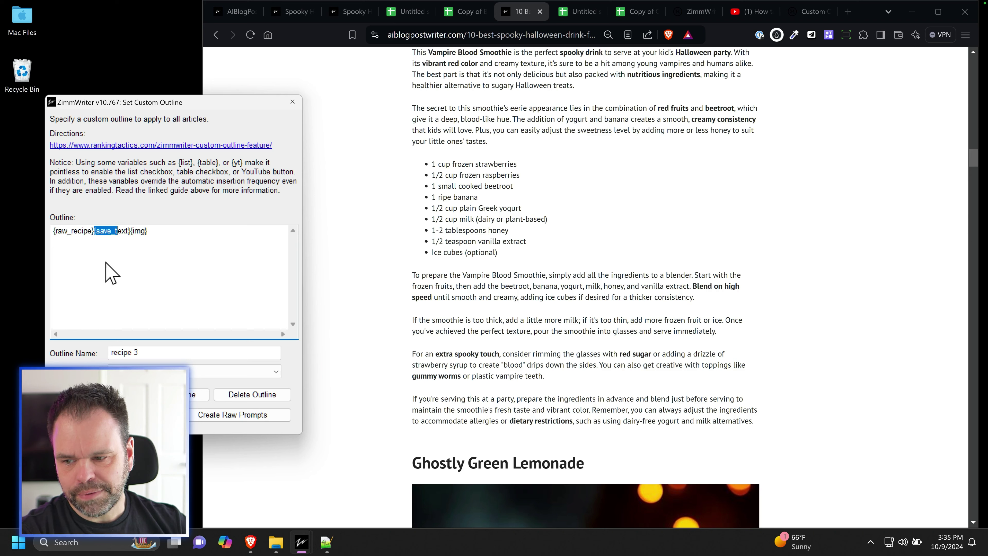
{"action": "left_click", "coordinate": [125, 232]}
{"action": "mouse_move", "coordinate": [128, 229]}
{"action": "left_mouse_down"}
{"action": "mouse_move", "coordinate": [95, 231]}
{"action": "mouse_move", "coordinate": [131, 232]}
{"action": "left_mouse_up"}
{"action": "left_click", "coordinate": [108, 233]}
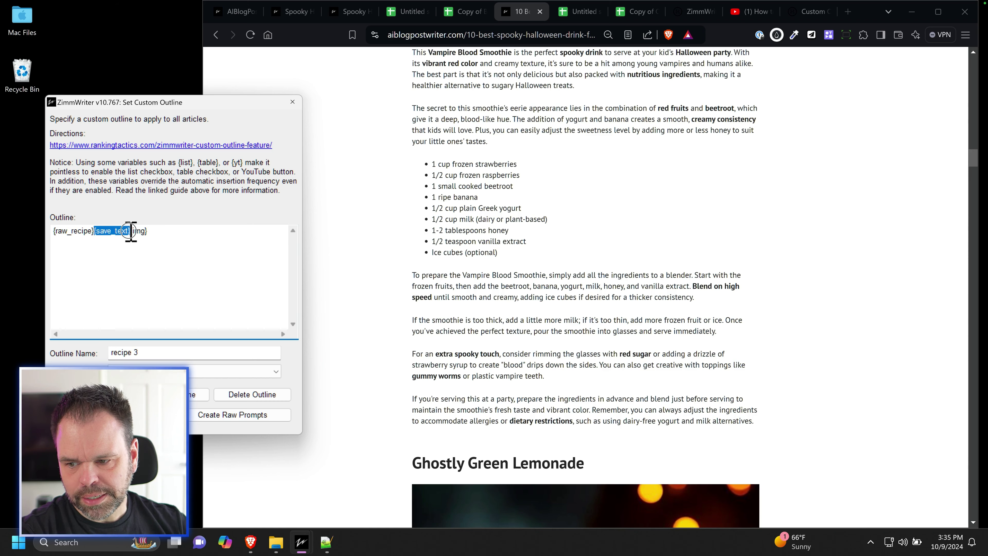
{"action": "scroll", "coordinate": [497, 259], "scroll_direction": "up", "scroll_amount": 3}
{"action": "left_click_drag", "start_coordinate": [485, 296], "coordinate": [540, 430]}
{"action": "scroll", "coordinate": [535, 428], "scroll_direction": "down", "scroll_amount": 3}
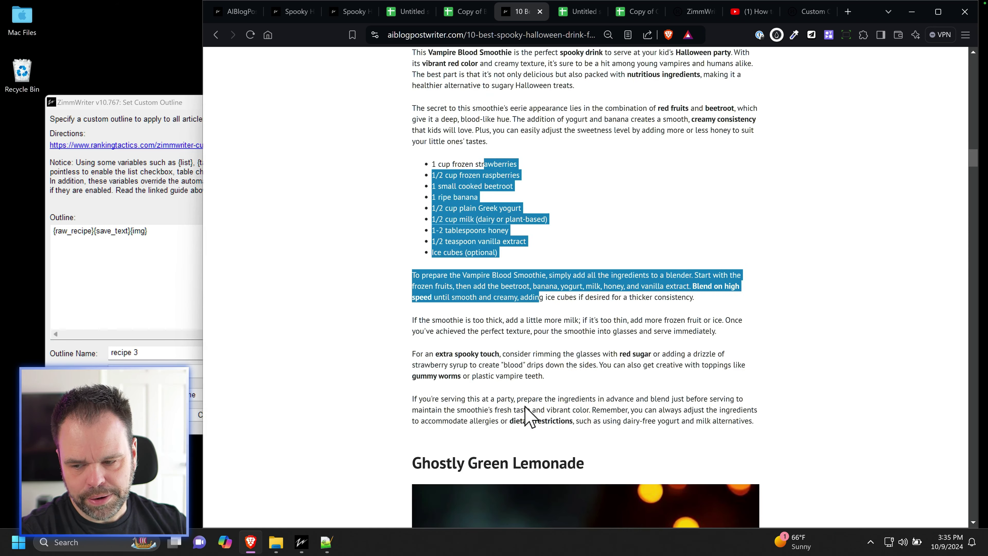
- Compare the Vampire Blood Smoothie image with the section's ingredient list and introduction
{"action": "scroll", "coordinate": [577, 346], "scroll_direction": "up", "scroll_amount": 3}
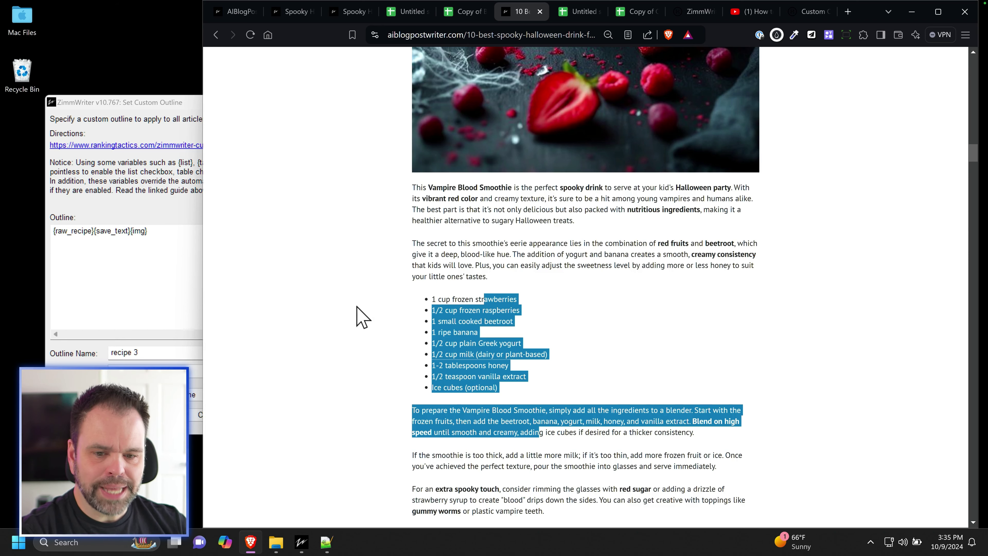
{"action": "scroll", "coordinate": [502, 423], "scroll_direction": "up", "scroll_amount": 6}
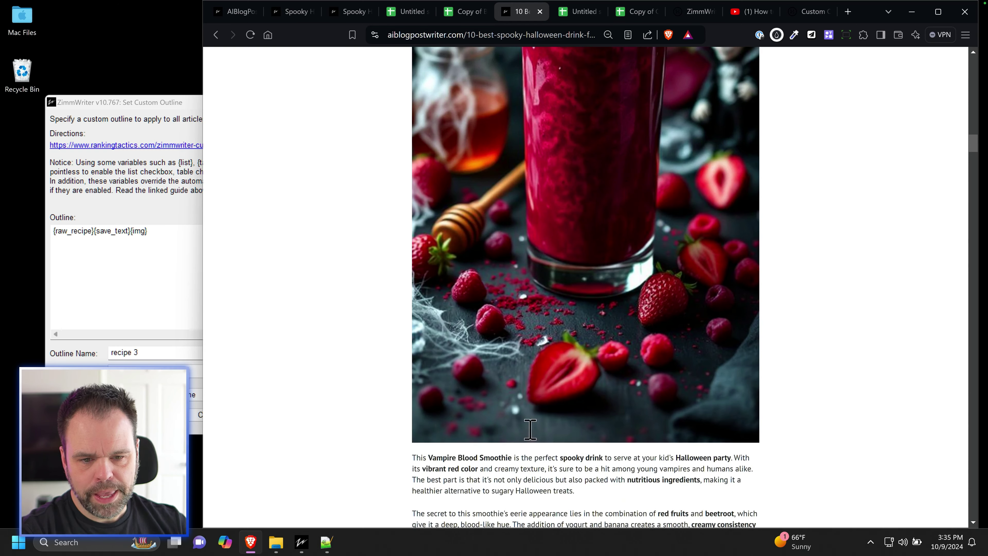
{"action": "scroll", "coordinate": [597, 258], "scroll_direction": "up", "scroll_amount": 4}
{"action": "scroll", "coordinate": [573, 253], "scroll_direction": "down", "scroll_amount": 10}
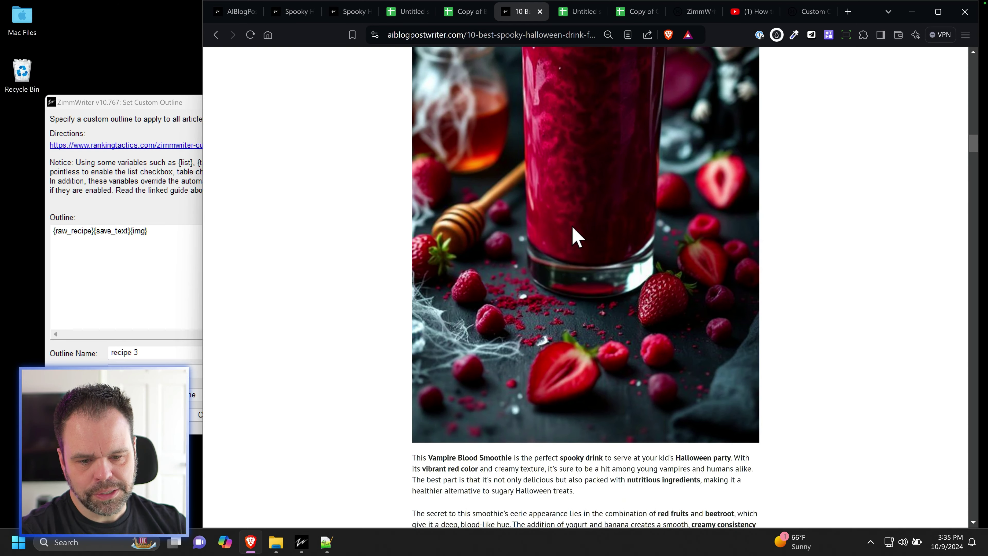
{"action": "scroll", "coordinate": [578, 273], "scroll_direction": "up", "scroll_amount": 5}
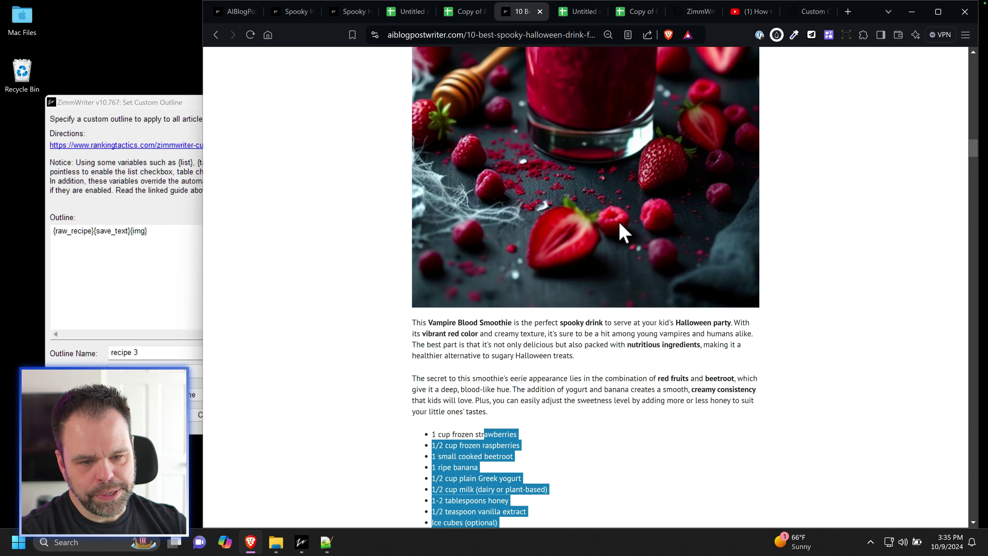
{"action": "scroll", "coordinate": [641, 234], "scroll_direction": "up", "scroll_amount": 6}
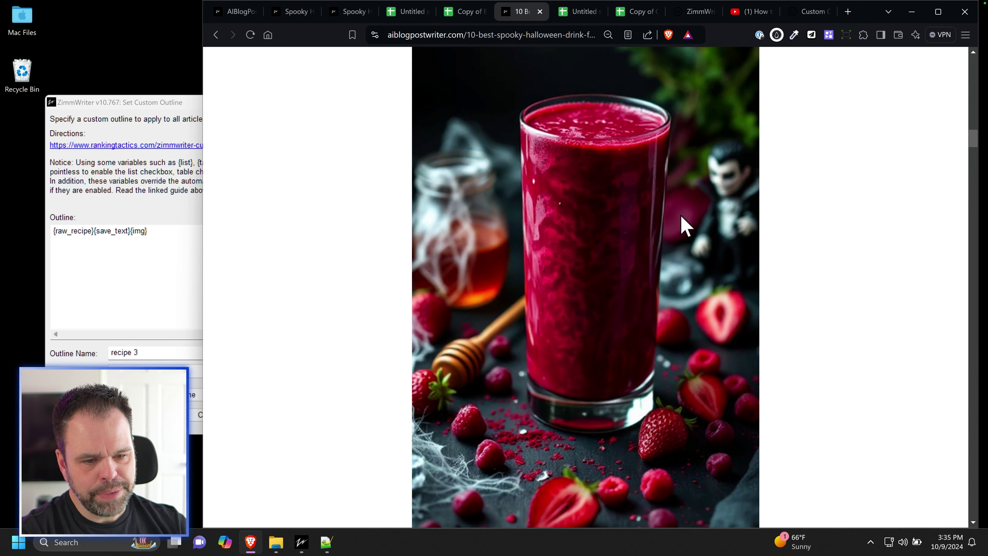
- Highlight {img} in the recipe 3 outline and select the Ghostly Green Lemonade recipe text to compare it with its image
{"action": "scroll", "coordinate": [670, 277], "scroll_direction": "down", "scroll_amount": 5}
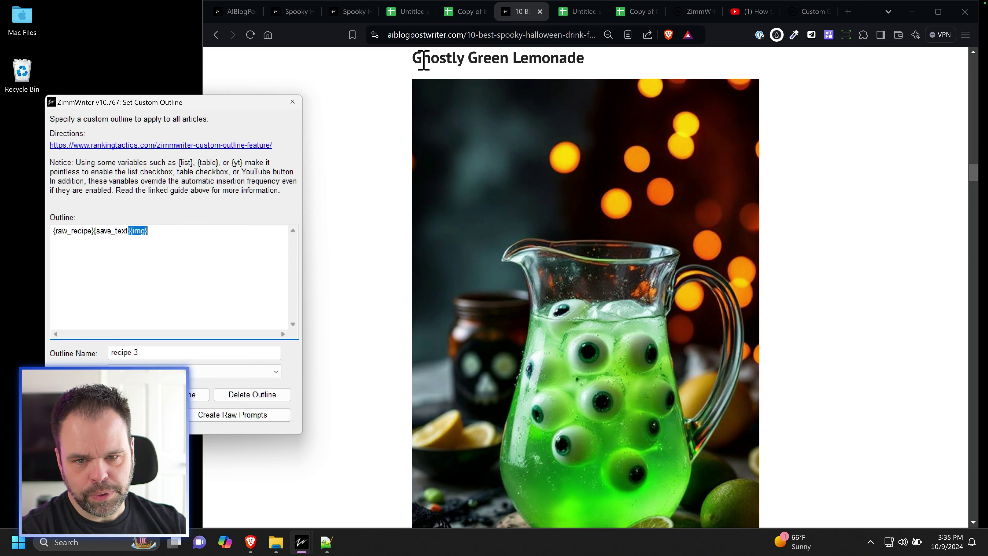
{"action": "scroll", "coordinate": [560, 327], "scroll_direction": "down", "scroll_amount": 10}
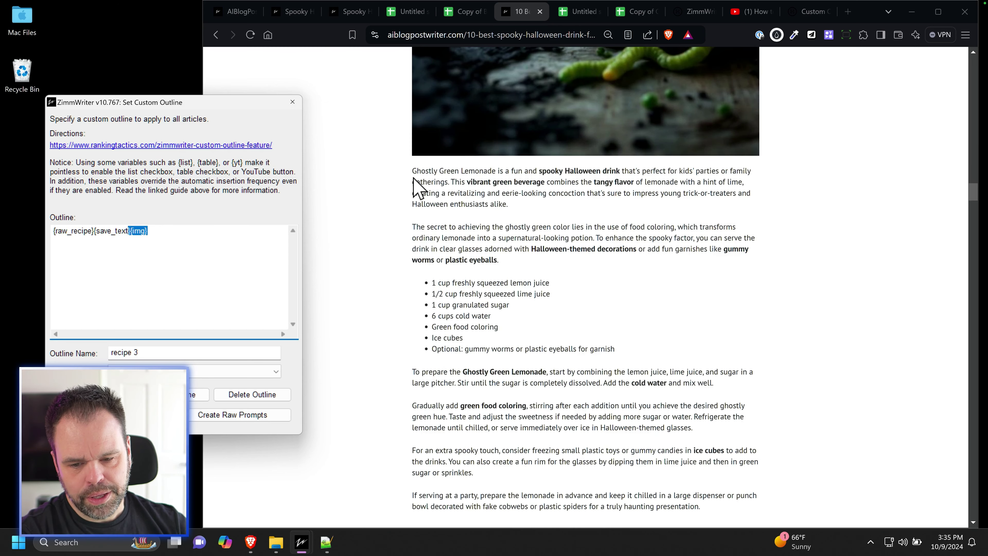
{"action": "left_click_drag", "start_coordinate": [413, 169], "coordinate": [612, 476]}
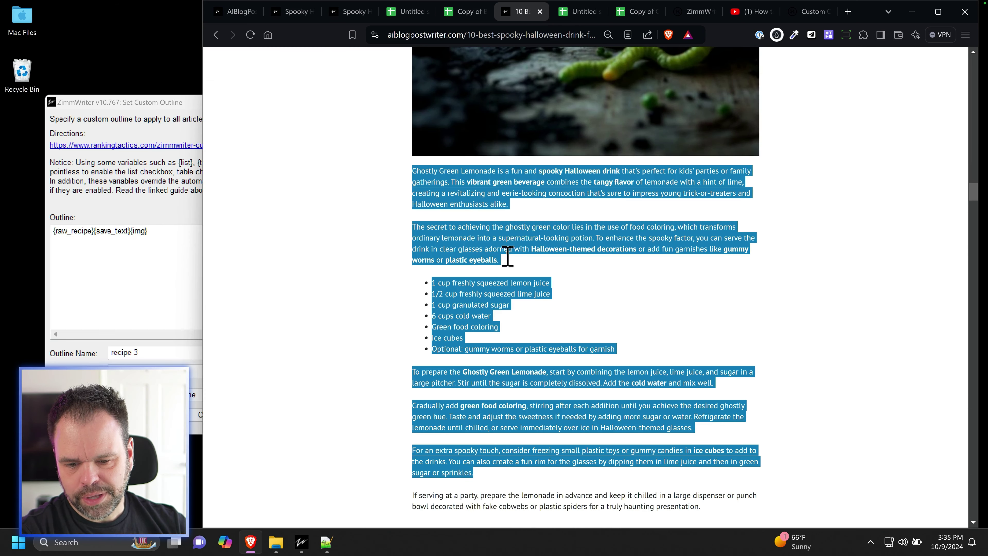
{"action": "scroll", "coordinate": [569, 165], "scroll_direction": "up", "scroll_amount": 3}
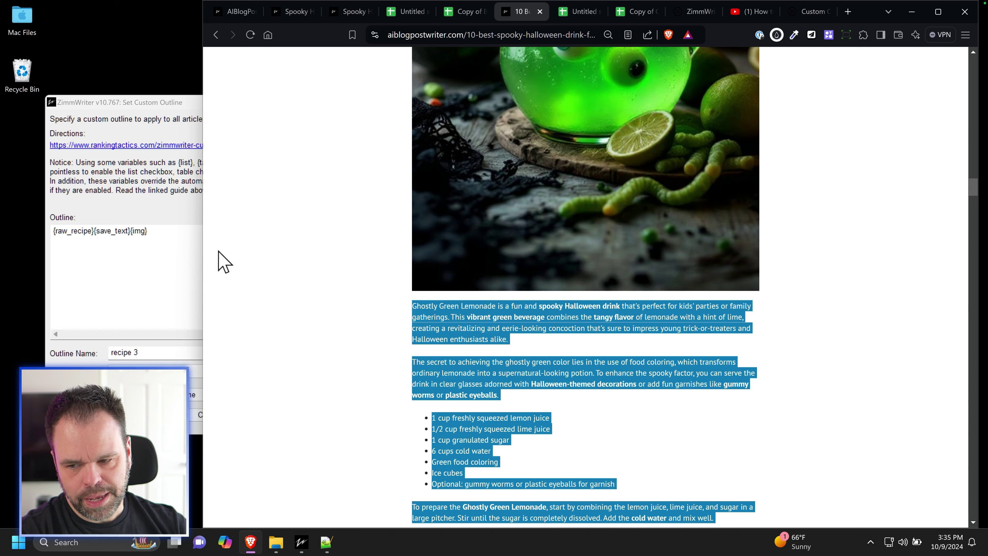
- Examine the article's sections from Pumpkin Spice Hot Chocolate through Spooky Spider Cider to Slime Juice
{"action": "scroll", "coordinate": [533, 393], "scroll_direction": "down", "scroll_amount": 20}
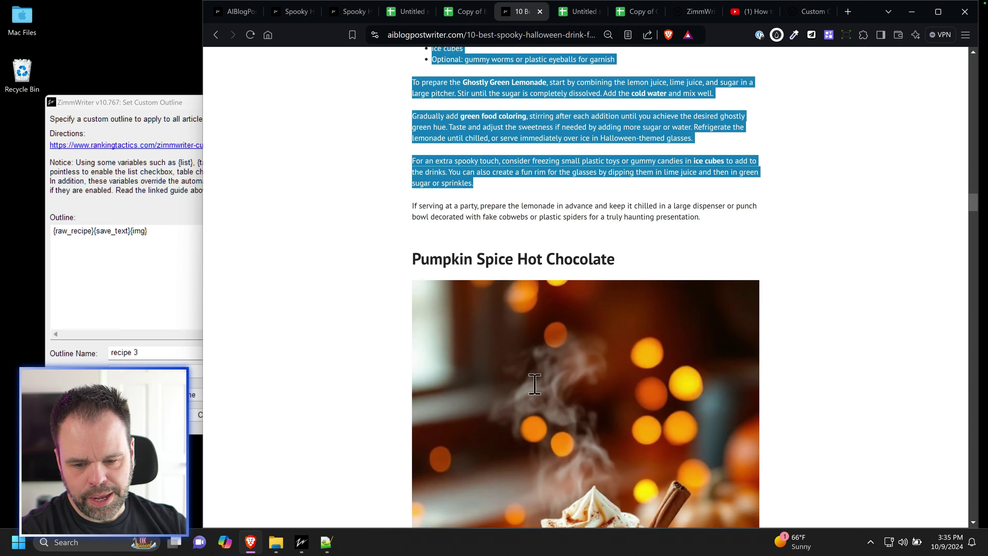
{"action": "scroll", "coordinate": [566, 399], "scroll_direction": "down", "scroll_amount": 10}
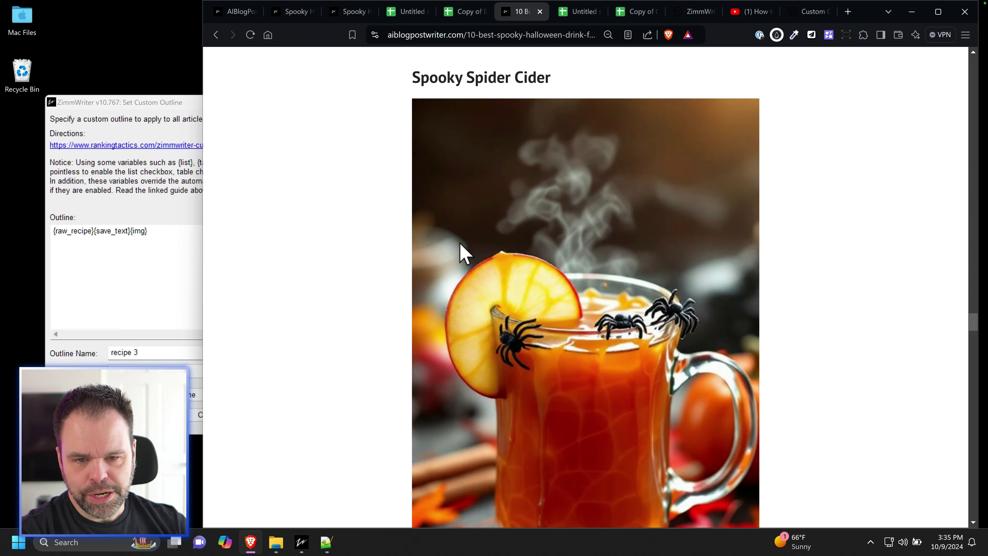
{"action": "scroll", "coordinate": [459, 254], "scroll_direction": "down", "scroll_amount": 10}
- Close the custom outline window and bring up the Bulk Writer beside the article, highlighting the title 10 Best Spooky Halloween Drinks for Kids
{"action": "left_click", "coordinate": [129, 205]}
{"action": "left_click", "coordinate": [293, 102]}
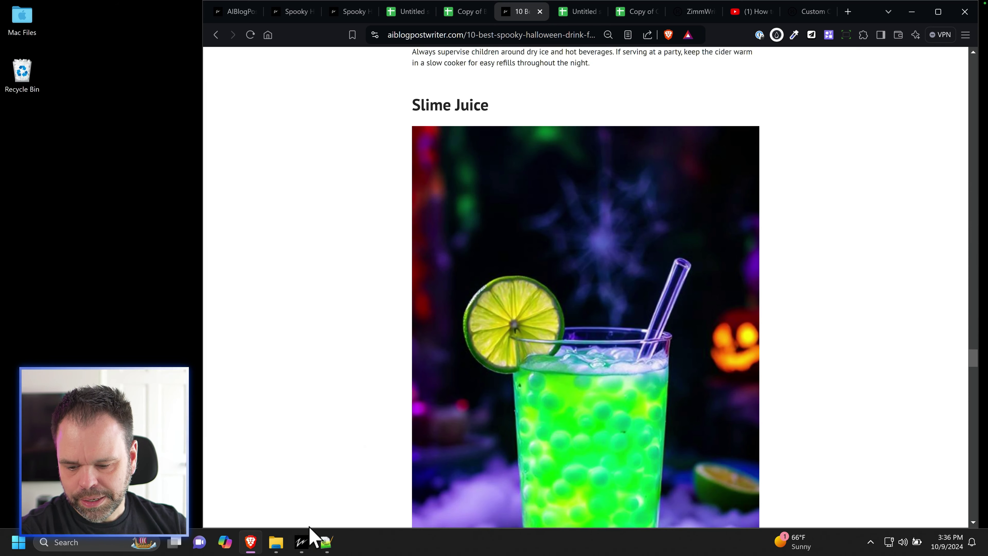
{"action": "mouse_move", "coordinate": [309, 535]}
{"action": "left_click", "coordinate": [329, 478]}
{"action": "left_click_drag", "start_coordinate": [249, 137], "coordinate": [423, 140]}
{"action": "left_click_drag", "start_coordinate": [458, 87], "coordinate": [275, 92]}
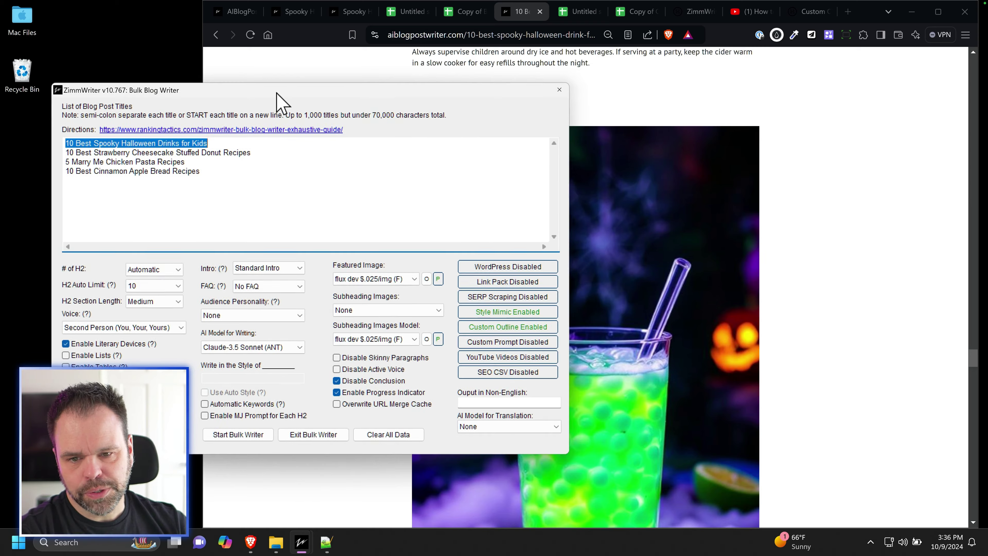
- Look back over the spooky Halloween drinks article's sections and images, ending at its title and featured image
{"action": "left_click", "coordinate": [779, 317]}
{"action": "scroll", "coordinate": [778, 317], "scroll_direction": "down", "scroll_amount": 8}
{"action": "scroll", "coordinate": [782, 327], "scroll_direction": "up", "scroll_amount": 20}
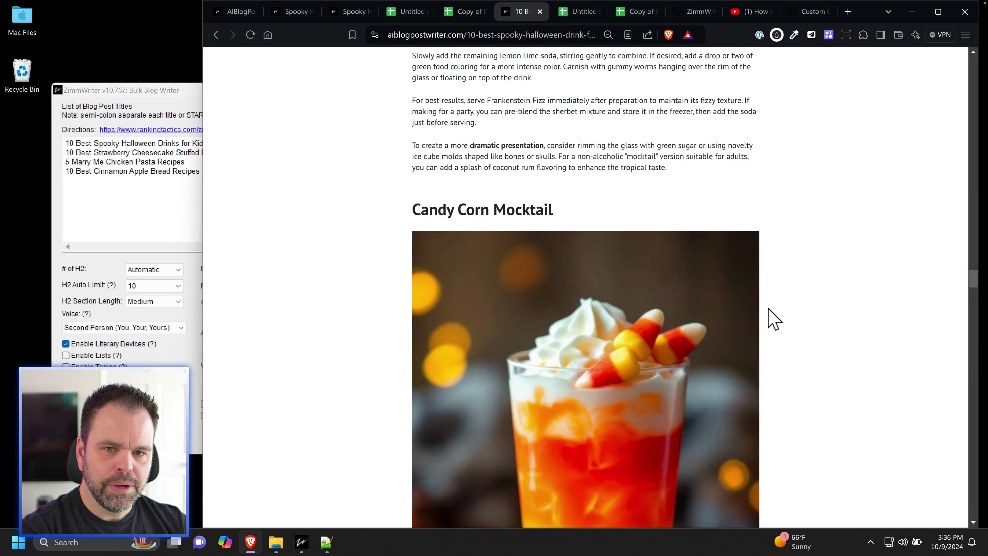
{"action": "scroll", "coordinate": [762, 314], "scroll_direction": "up", "scroll_amount": 15}
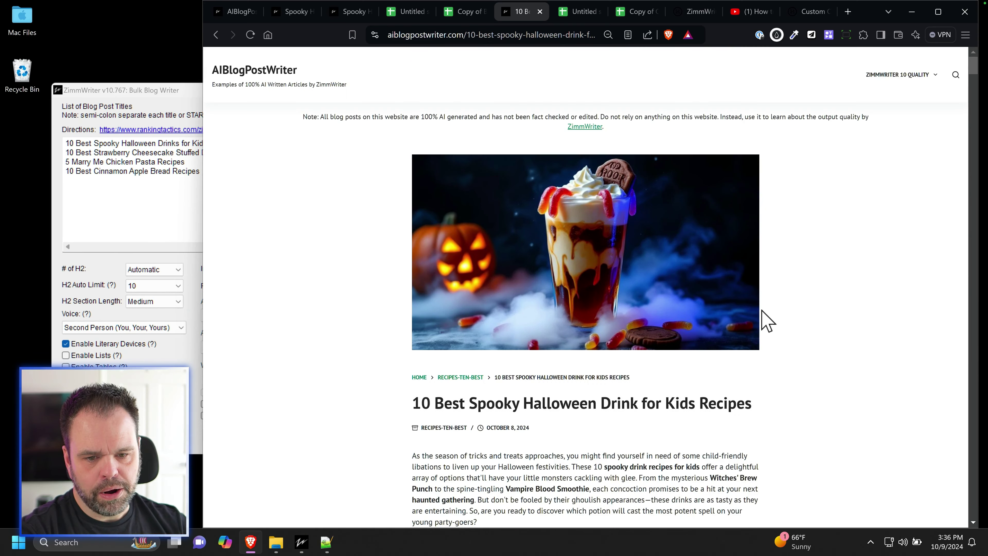
- Open the Tasty Recipes (Ten Best) category on AIBlogPostWriter and its candy cane Christmas punch article
{"action": "left_click", "coordinate": [233, 11]}
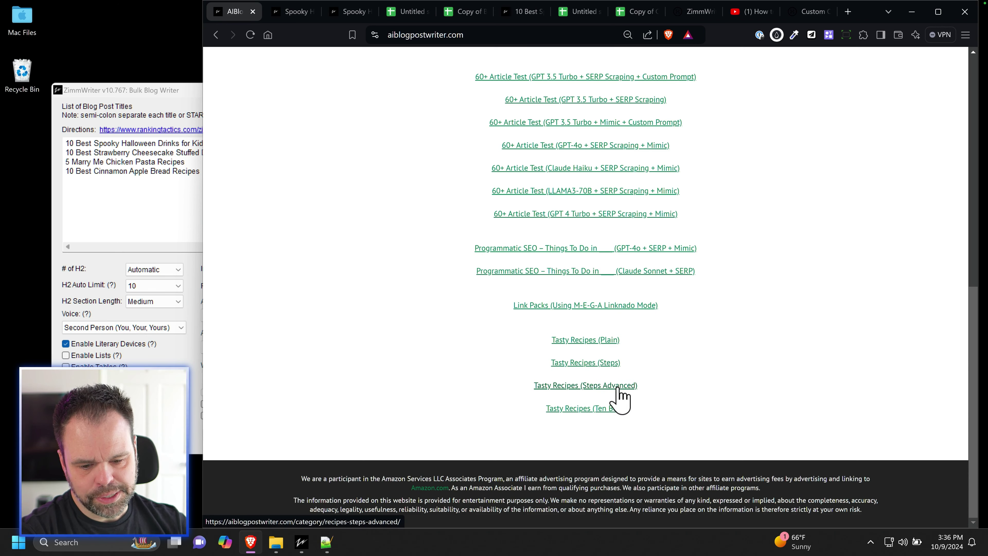
{"action": "left_click", "coordinate": [584, 408]}
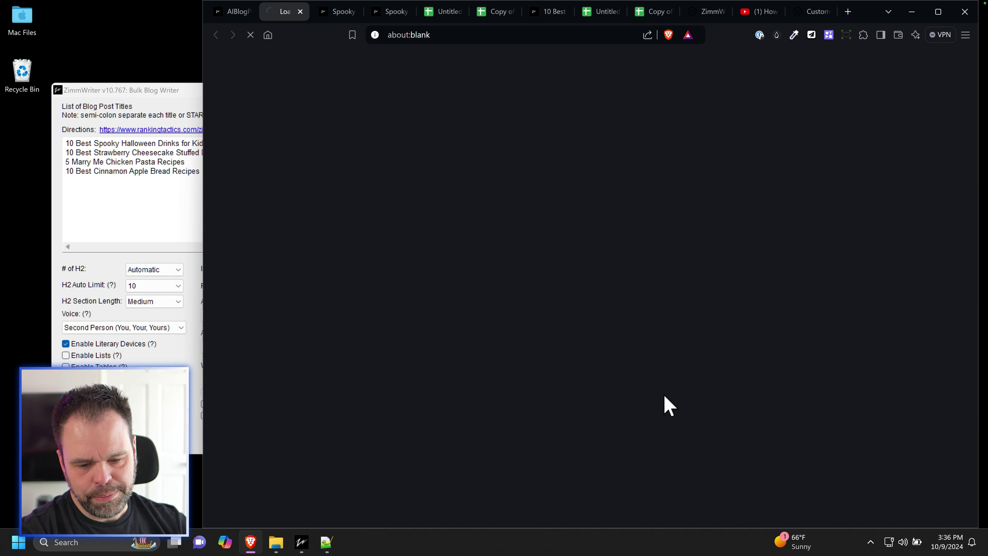
{"action": "scroll", "coordinate": [681, 396], "scroll_direction": "down", "scroll_amount": 5}
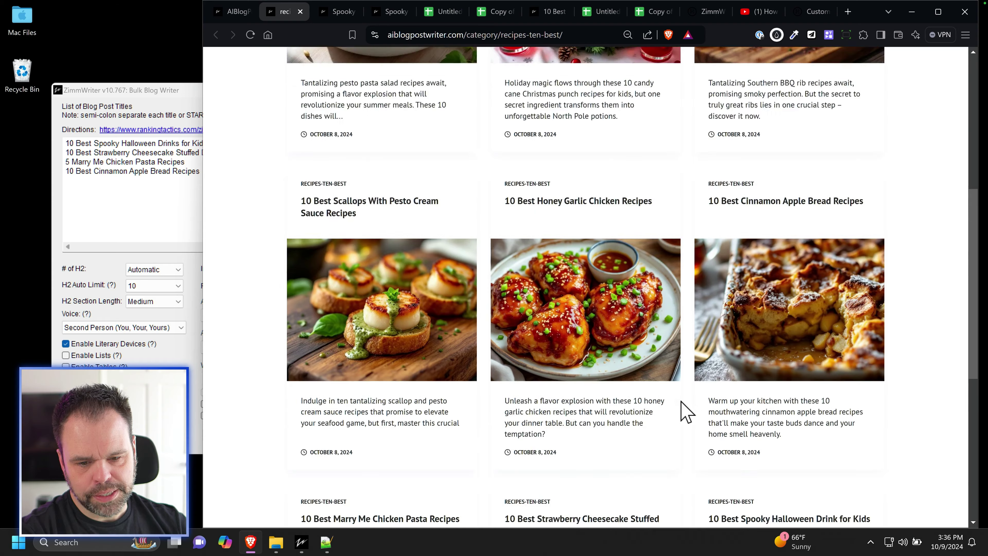
{"action": "scroll", "coordinate": [681, 401], "scroll_direction": "up", "scroll_amount": 3}
{"action": "left_click", "coordinate": [574, 211]}
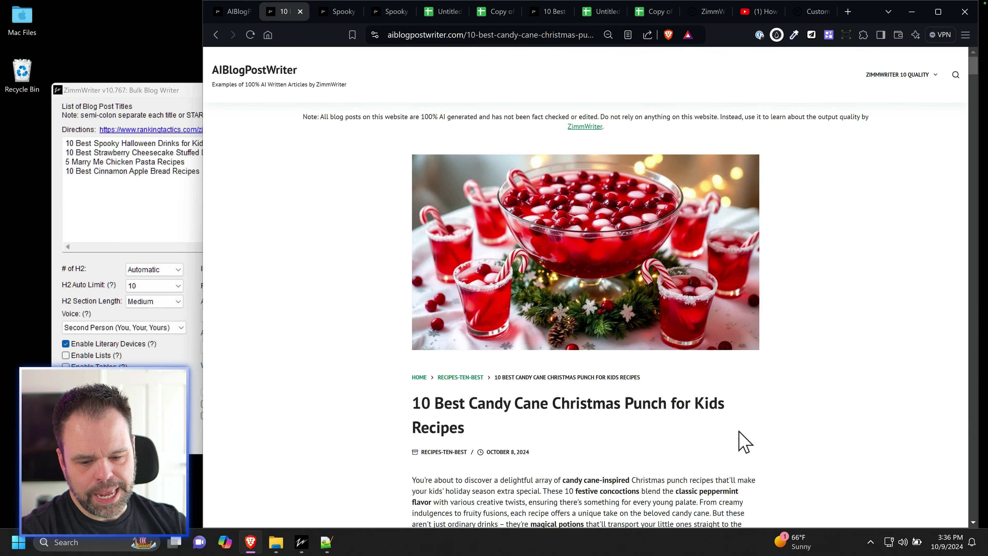
- Examine the punch article's images and recipe sections from Creamy Candy Cane Cooler through Elf's Favorite Fruity Blend
{"action": "scroll", "coordinate": [789, 440], "scroll_direction": "down", "scroll_amount": 20}
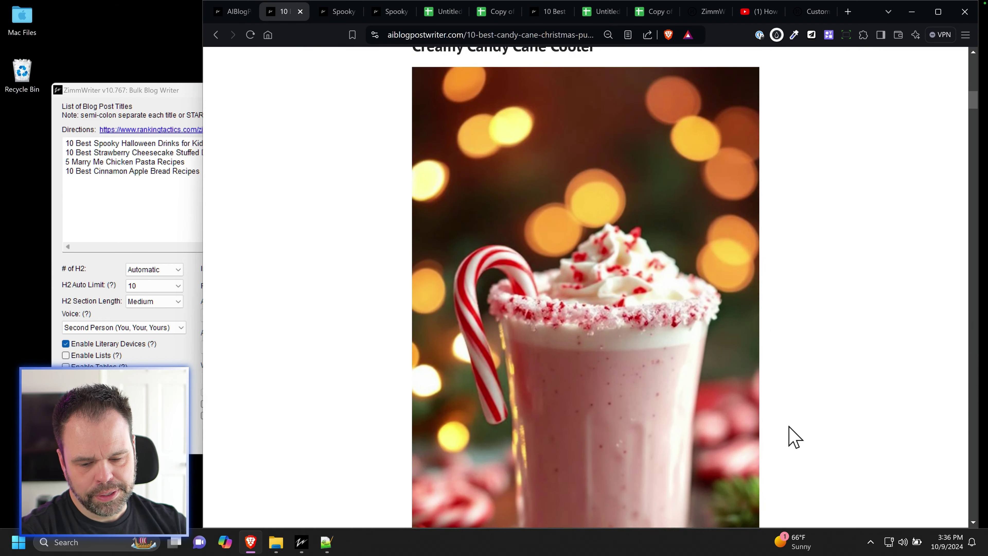
{"action": "scroll", "coordinate": [778, 425], "scroll_direction": "down", "scroll_amount": 15}
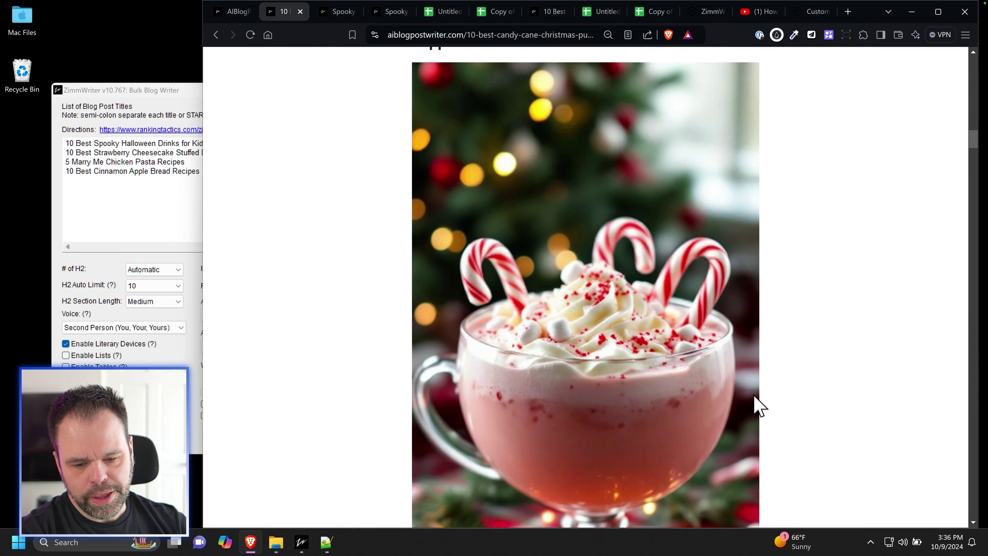
{"action": "scroll", "coordinate": [752, 405], "scroll_direction": "down", "scroll_amount": 20}
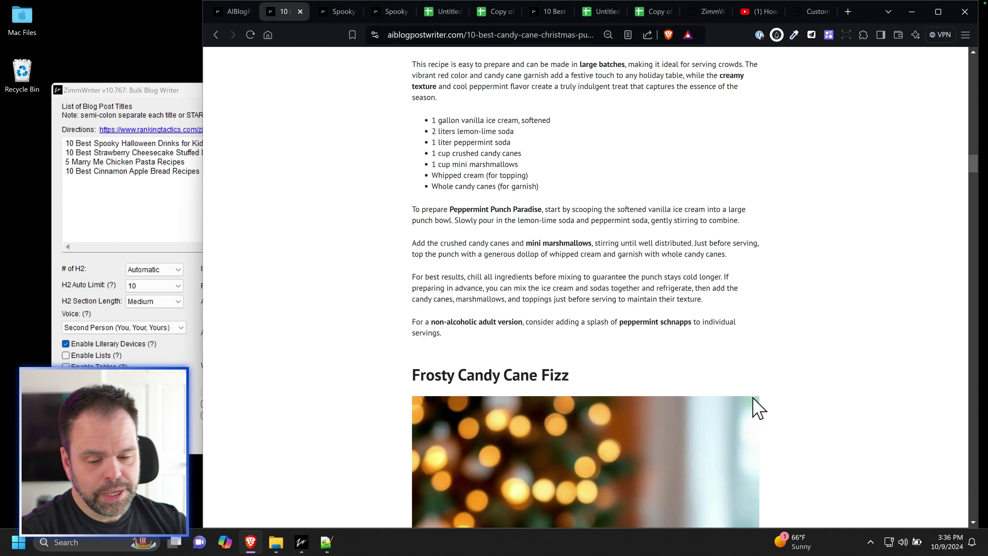
{"action": "scroll", "coordinate": [413, 360], "scroll_direction": "down", "scroll_amount": 10}
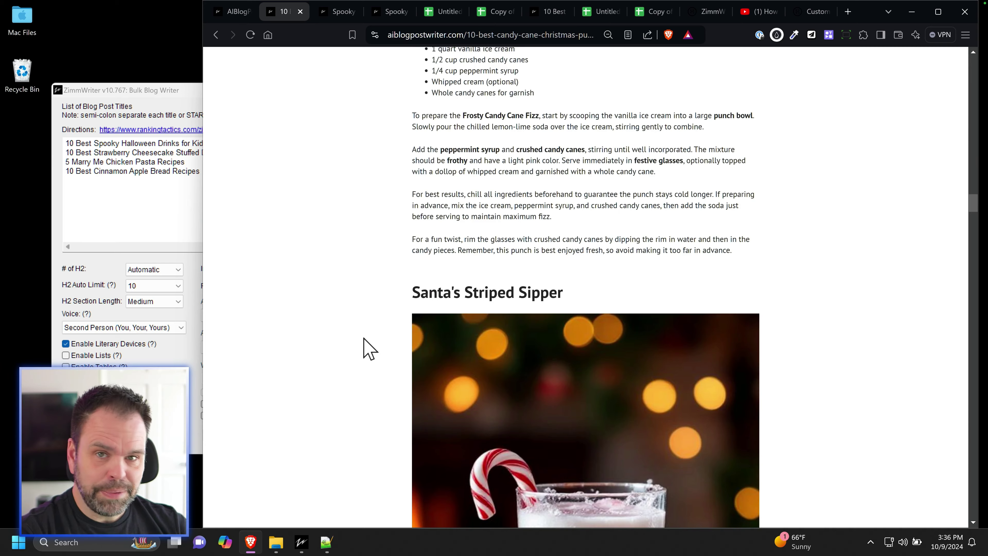
{"action": "scroll", "coordinate": [348, 337], "scroll_direction": "down", "scroll_amount": 10}
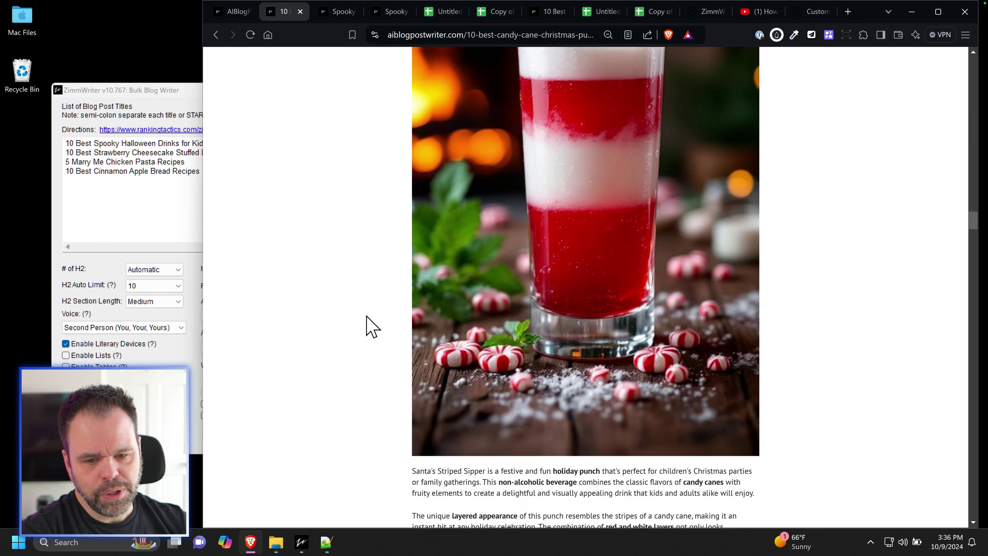
{"action": "scroll", "coordinate": [372, 327], "scroll_direction": "down", "scroll_amount": 20}
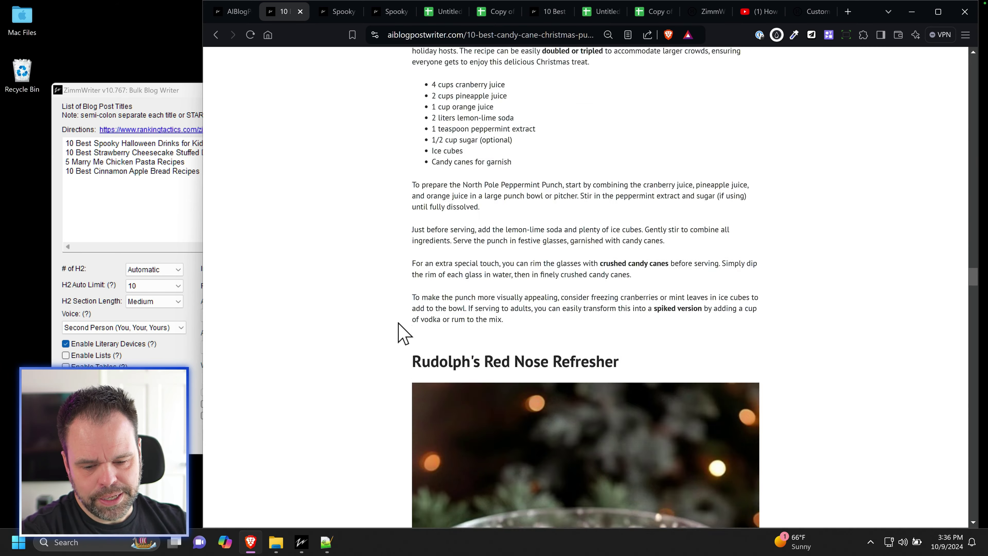
{"action": "scroll", "coordinate": [404, 335], "scroll_direction": "down", "scroll_amount": 20}
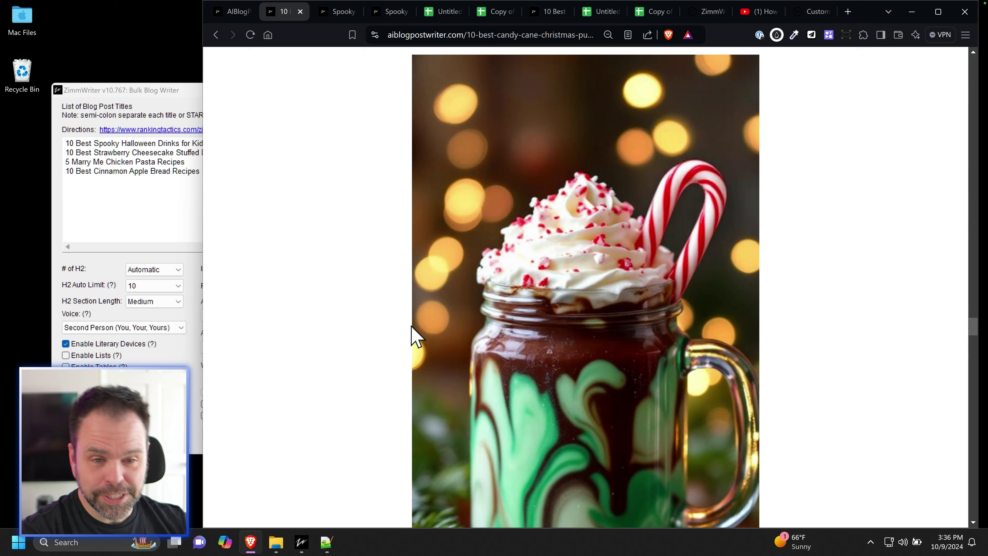
{"action": "scroll", "coordinate": [396, 273], "scroll_direction": "down", "scroll_amount": 20}
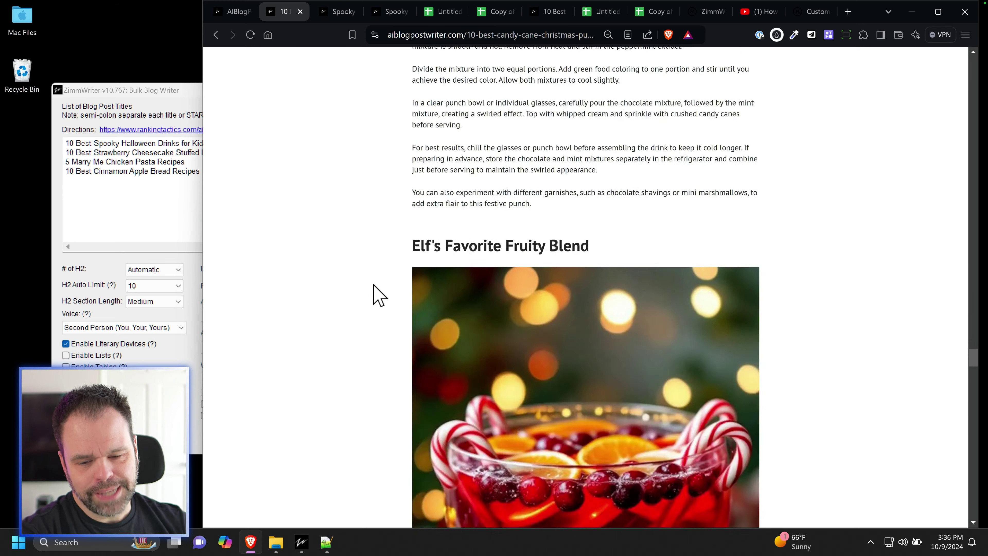
- Review the Elf's Favorite Fruity Blend image and the preceding mint chocolate recipe, and return to the article's title
{"action": "scroll", "coordinate": [369, 297], "scroll_direction": "up", "scroll_amount": 10}
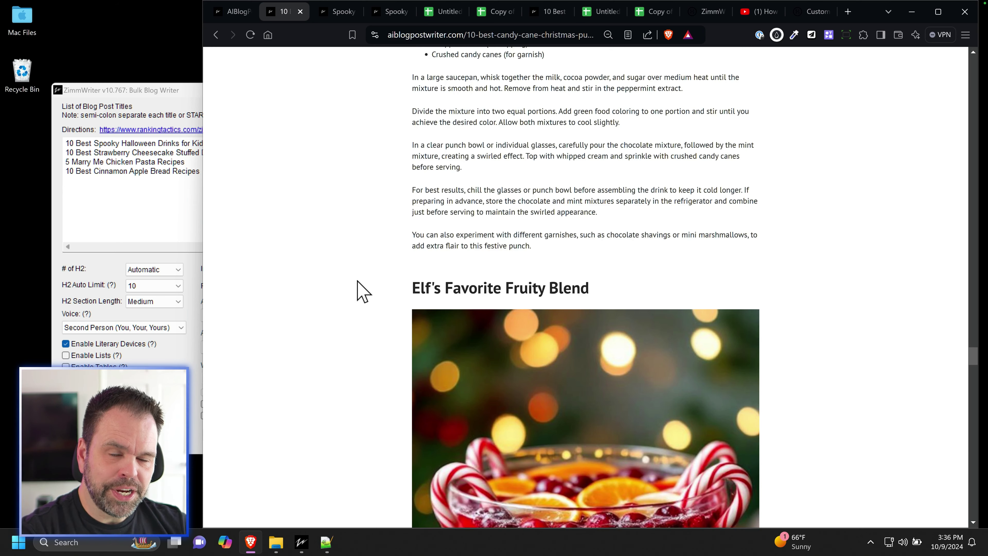
{"action": "scroll", "coordinate": [369, 307], "scroll_direction": "down", "scroll_amount": 8}
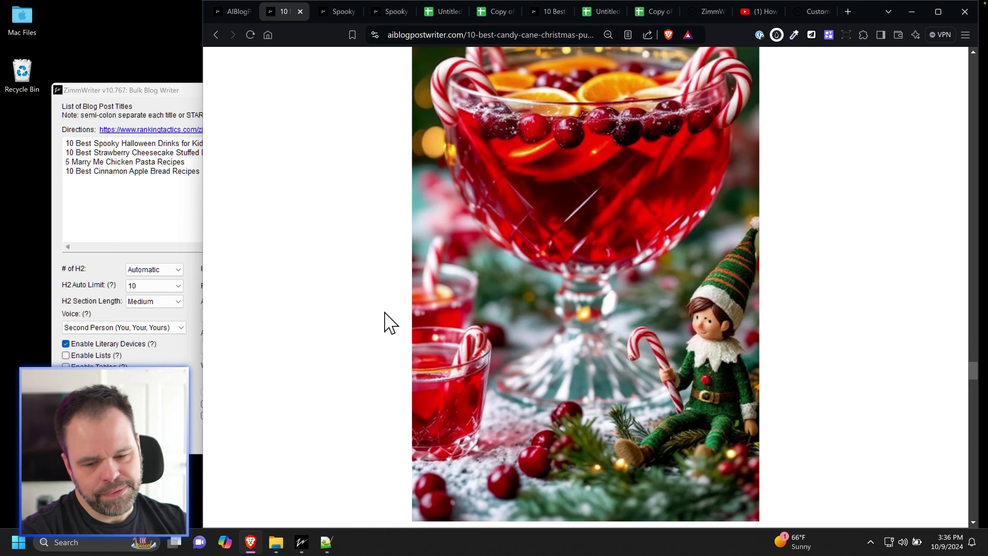
{"action": "scroll", "coordinate": [374, 250], "scroll_direction": "up", "scroll_amount": 3}
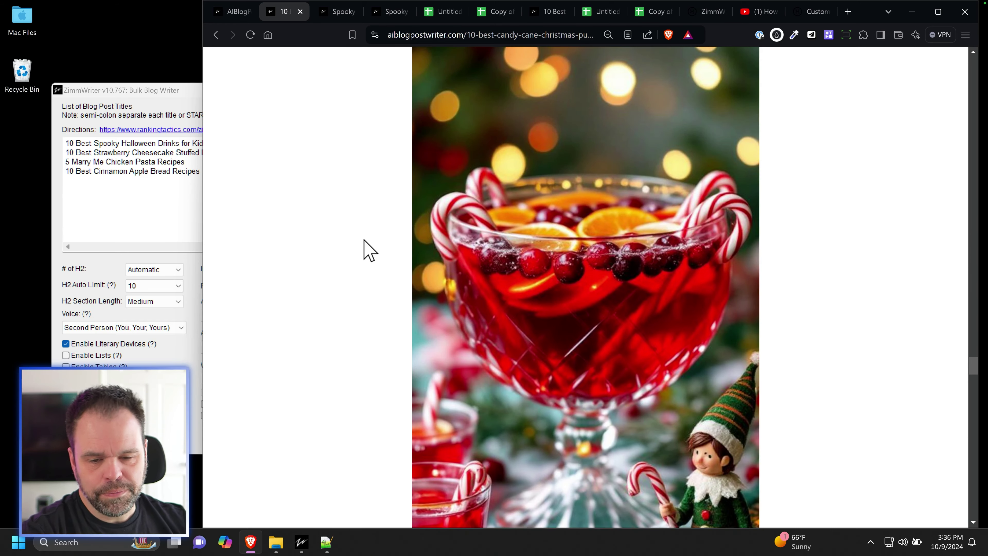
{"action": "scroll", "coordinate": [369, 249], "scroll_direction": "up", "scroll_amount": 8}
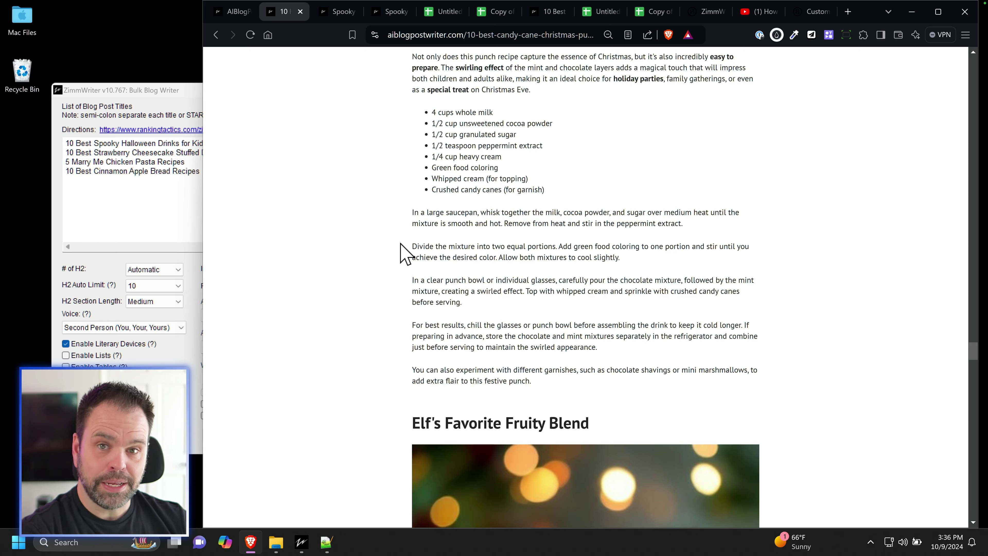
{"action": "scroll", "coordinate": [404, 253], "scroll_direction": "up", "scroll_amount": 20}
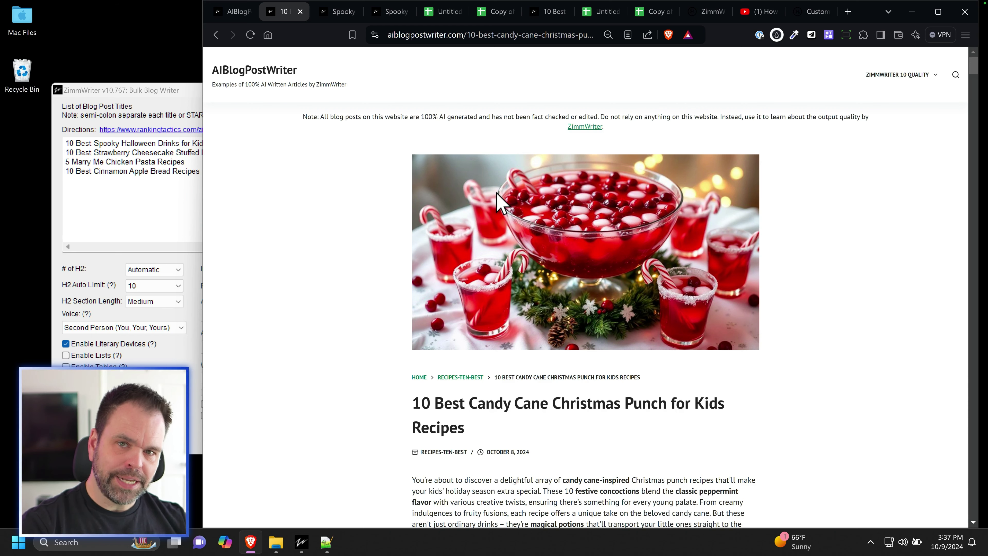
- Close the Bulk Writer and bring up the ZimmWriter main menu, moved clear of most of the article
{"action": "left_click", "coordinate": [172, 92]}
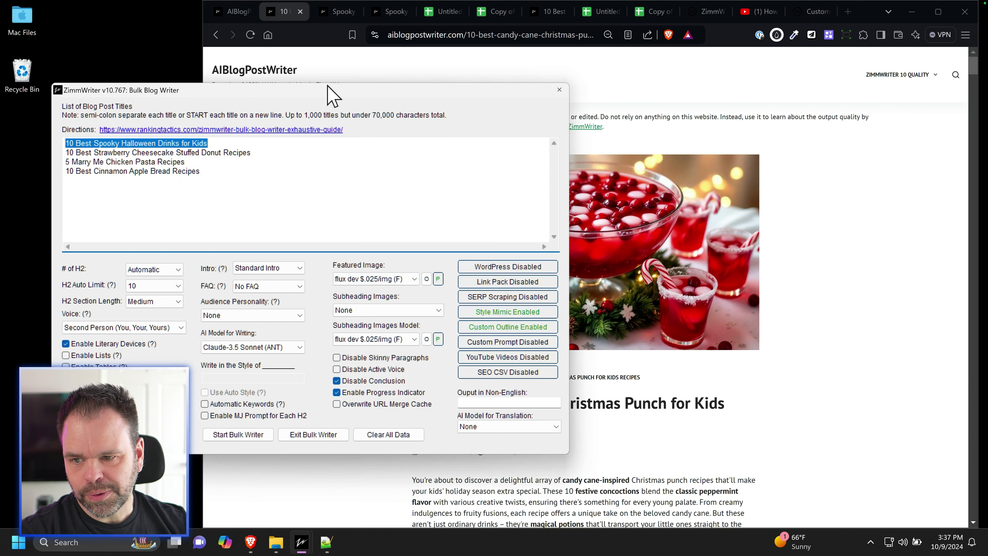
{"action": "left_click", "coordinate": [561, 91]}
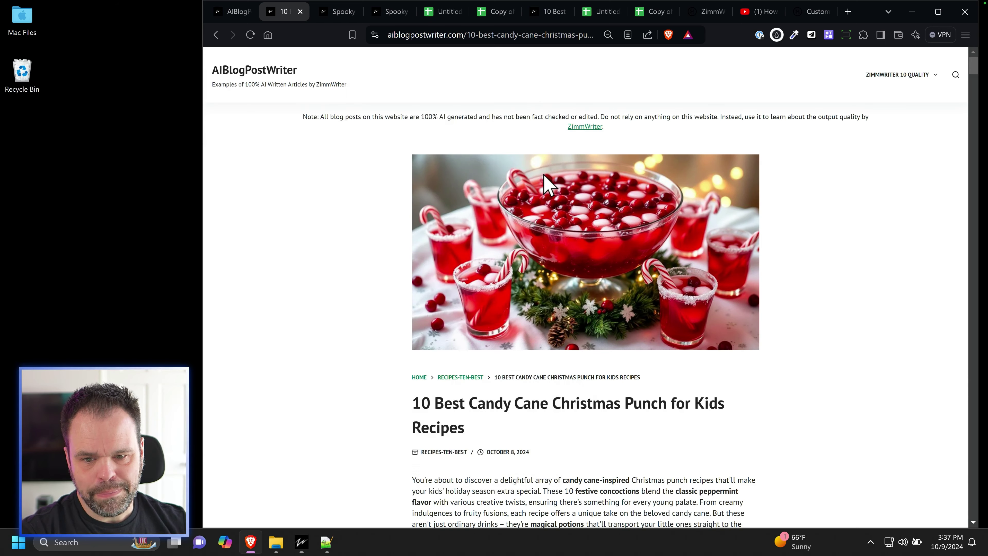
{"action": "left_click", "coordinate": [302, 541]}
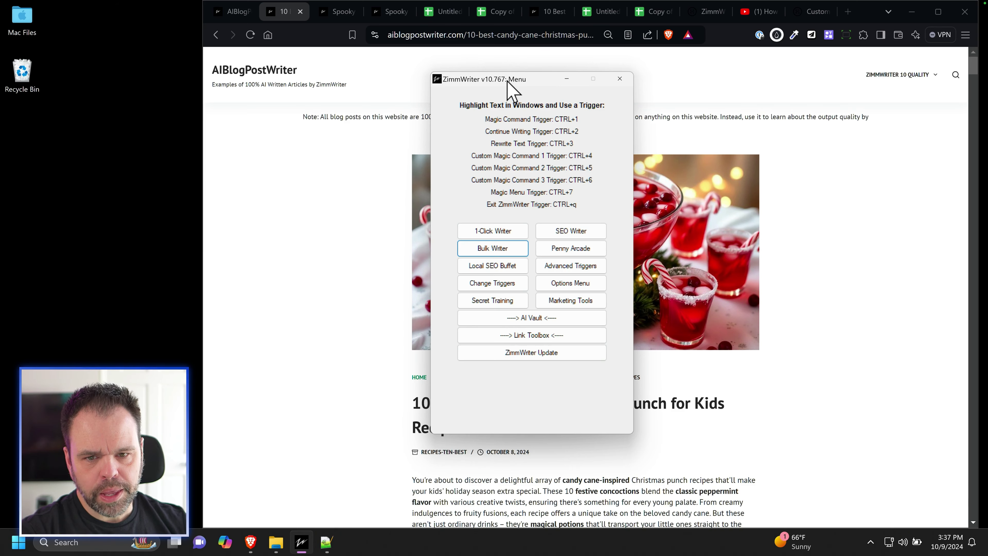
{"action": "left_click_drag", "start_coordinate": [507, 80], "coordinate": [334, 65]}
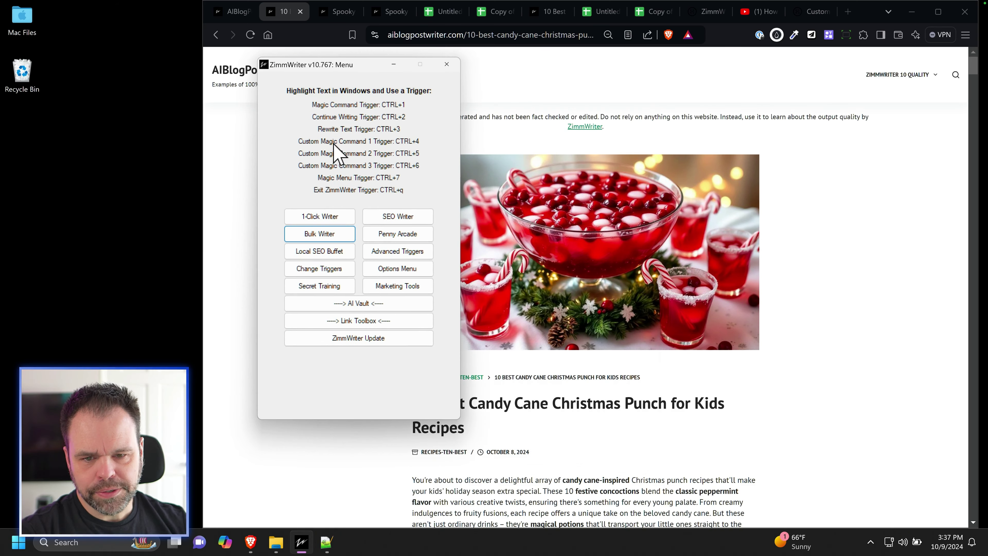
- Look over the Social Media Scheduler's options in the AI Vault and close it
{"action": "left_click", "coordinate": [364, 305]}
{"action": "left_click", "coordinate": [486, 305]}
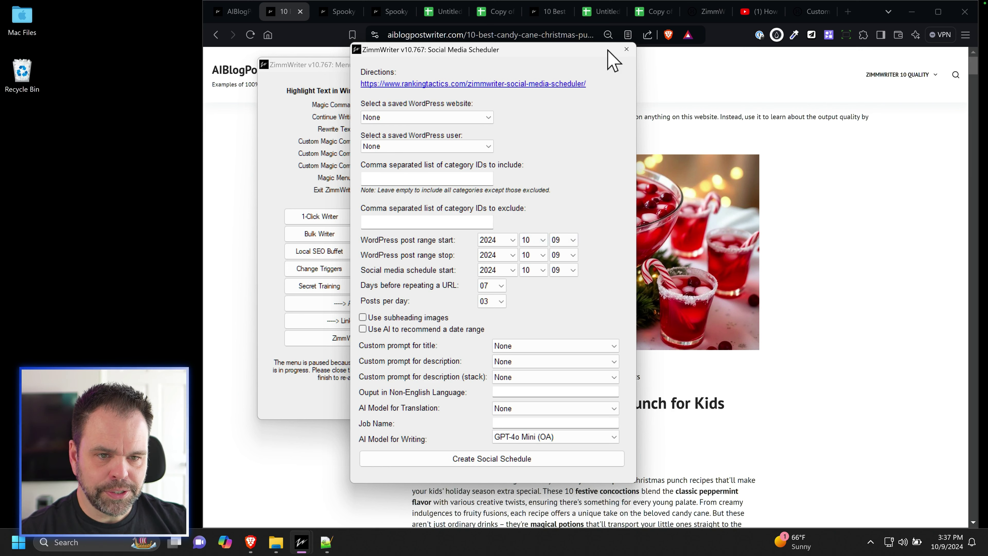
{"action": "left_click", "coordinate": [626, 49]}
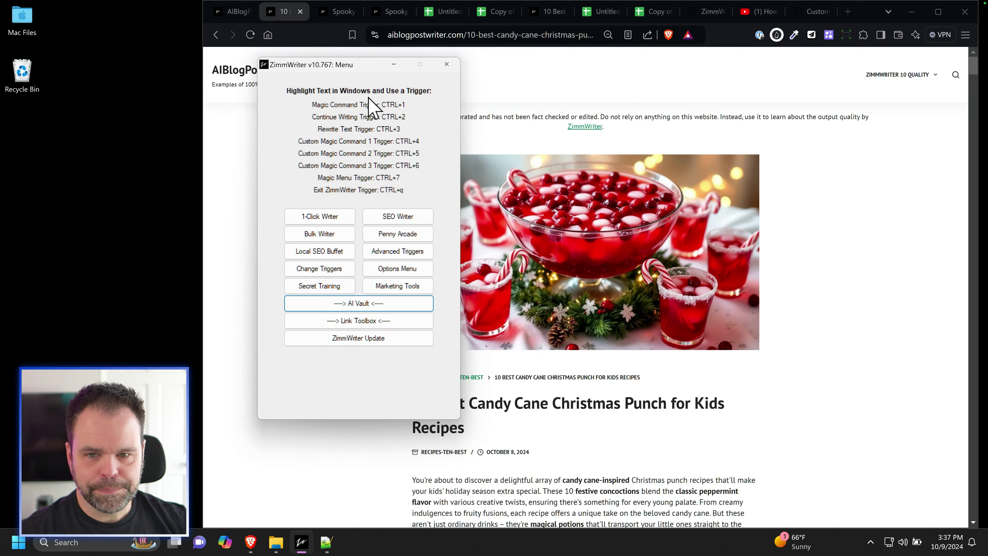
- Open the Text Discombobulator and list six recipe titles, from Spooky Halloween Drink for Kids to Scallops with Pesto Cream Sauce Recipe
{"action": "left_click", "coordinate": [367, 305]}
{"action": "left_click", "coordinate": [494, 287]}
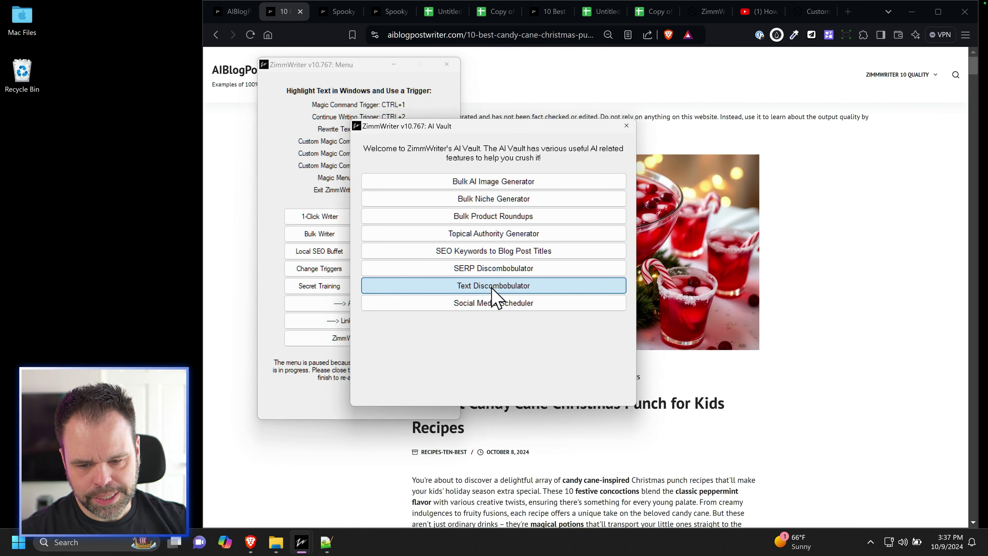
{"action": "left_click_drag", "start_coordinate": [516, 92], "coordinate": [494, 109]}
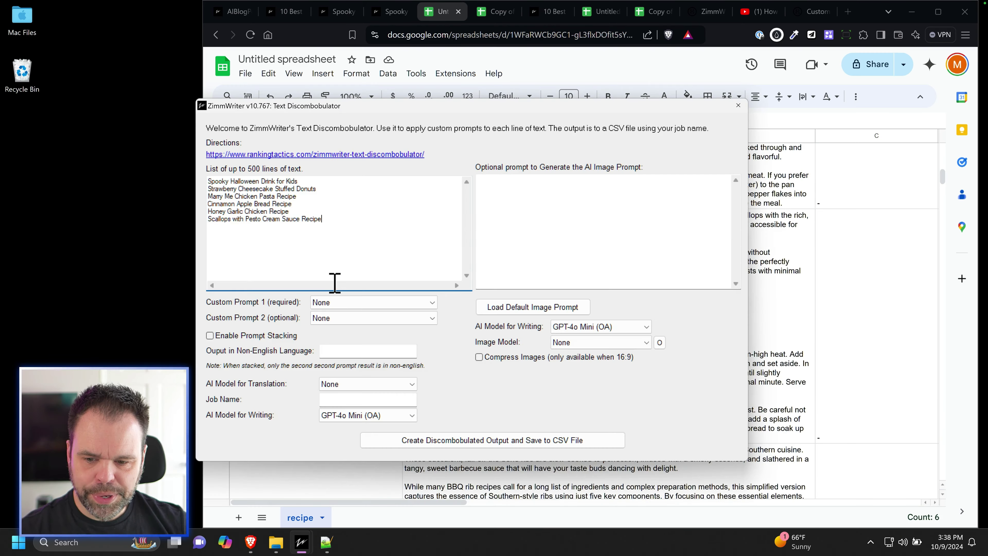
- Set Custom Prompt 1 to {cp_recipe}, the job name to recipes, and the text-writing AI model to Claude-3.5 Sonnet (ANT)
{"action": "left_click", "coordinate": [337, 302]}
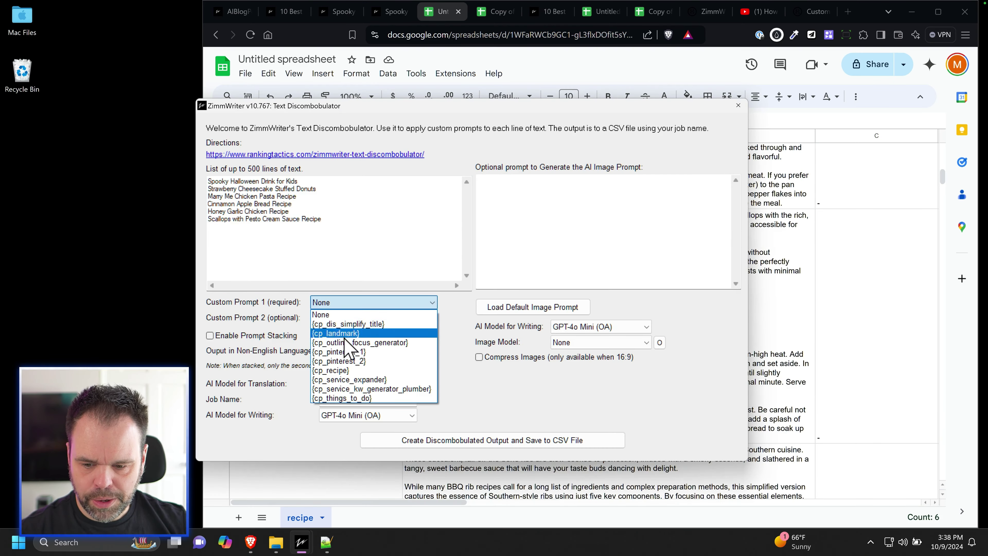
{"action": "left_click", "coordinate": [346, 342]}
{"action": "key", "text": "Tab"}
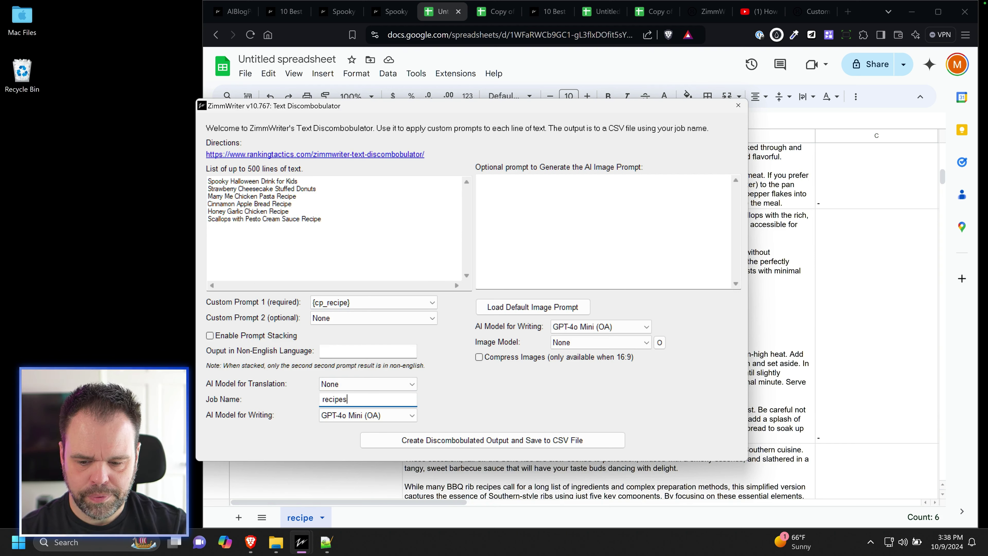
{"action": "left_click", "coordinate": [342, 415]}
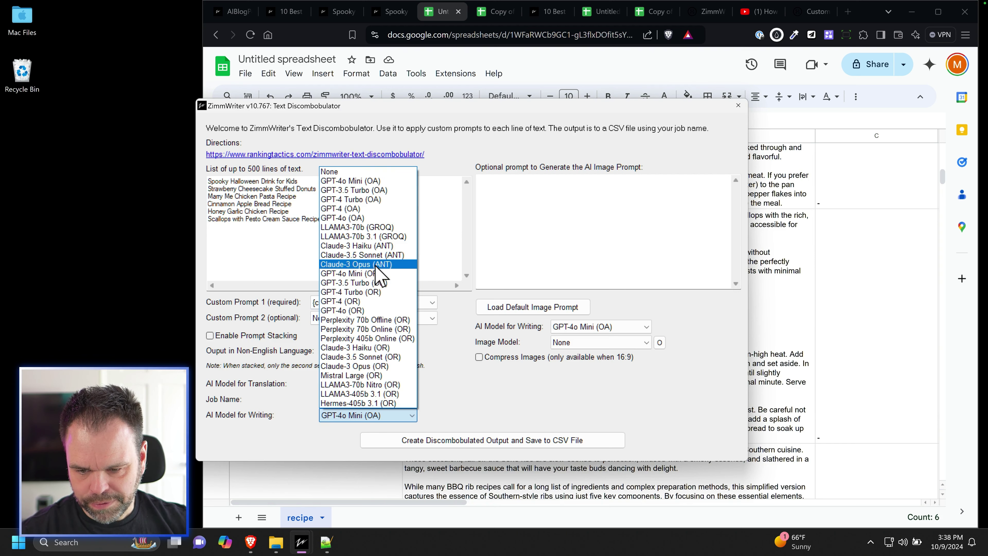
{"action": "left_click", "coordinate": [381, 256]}
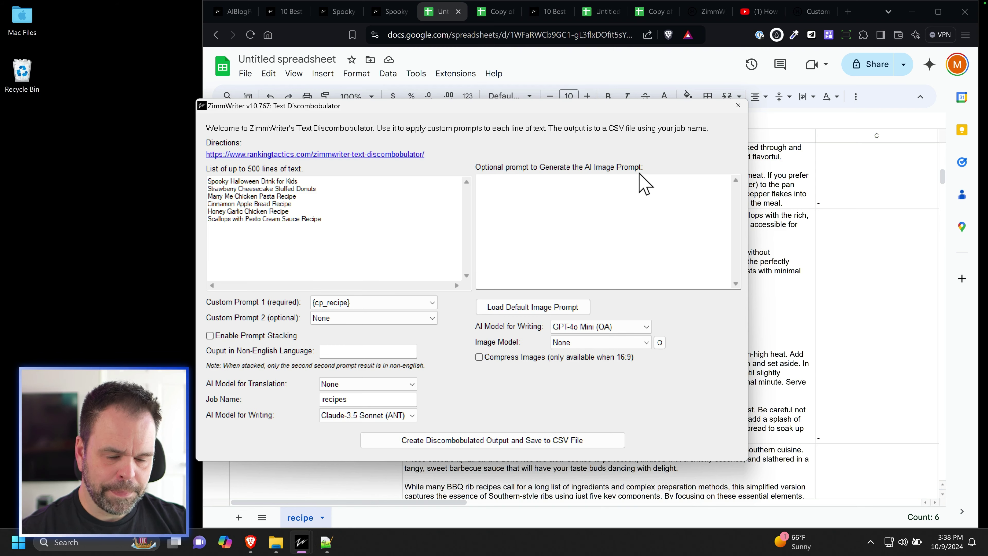
- Open the Text Discombobulator directions and highlight the heading on generating images with the Bulk AI Image Generator
{"action": "left_click", "coordinate": [391, 155]}
{"action": "scroll", "coordinate": [505, 352], "scroll_direction": "down", "scroll_amount": 20}
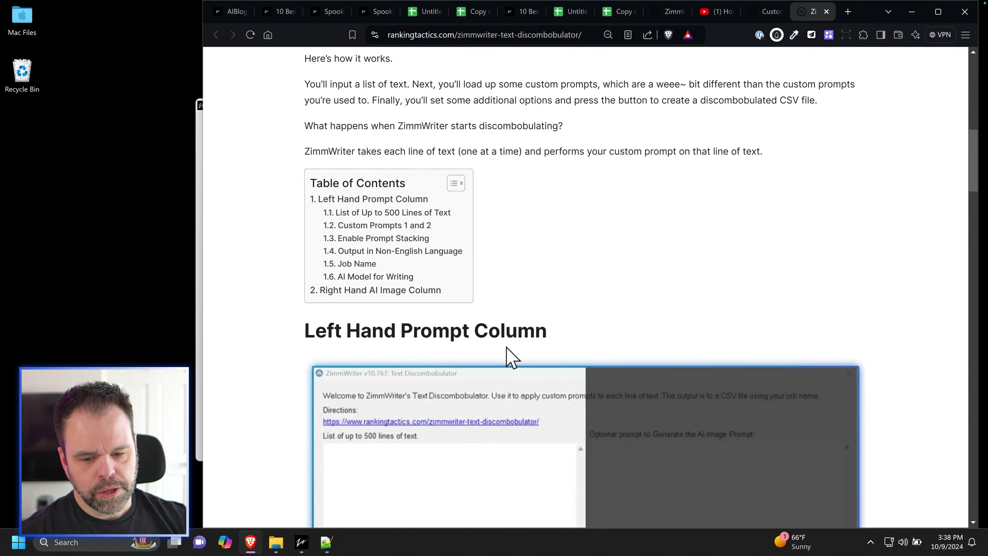
{"action": "scroll", "coordinate": [511, 351], "scroll_direction": "up", "scroll_amount": 15}
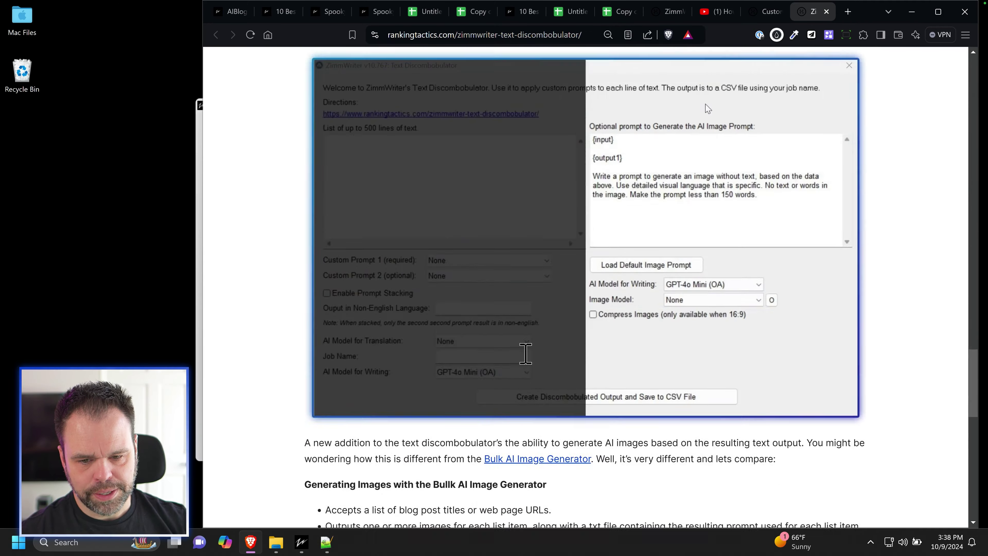
{"action": "scroll", "coordinate": [544, 187], "scroll_direction": "down", "scroll_amount": 8}
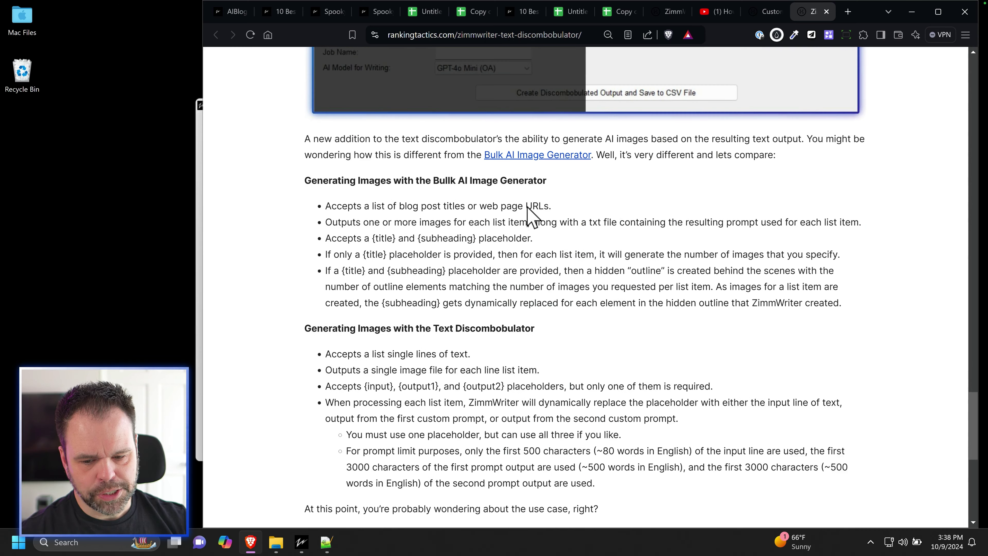
{"action": "left_click_drag", "start_coordinate": [311, 175], "coordinate": [556, 175]}
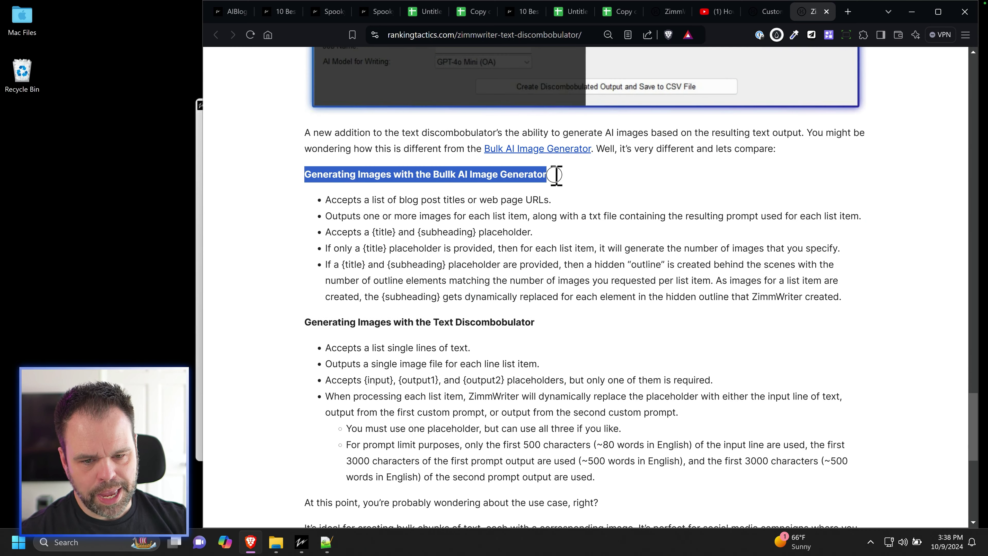
- Highlight the directions' heading on generating images with the Text Discombobulator, and load the default AI image prompt in ZimmWriter
{"action": "left_click_drag", "start_coordinate": [305, 322], "coordinate": [536, 319]}
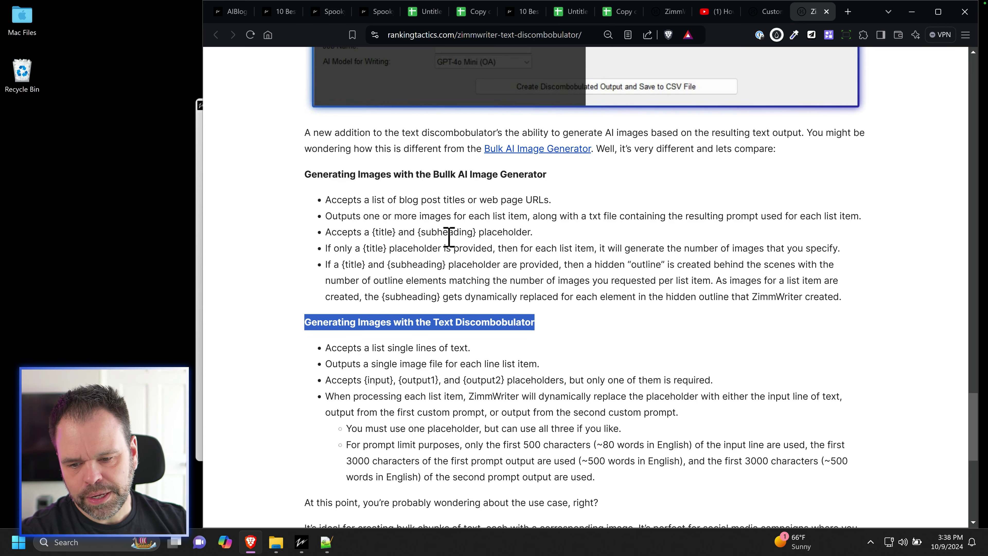
{"action": "left_click", "coordinate": [301, 542]}
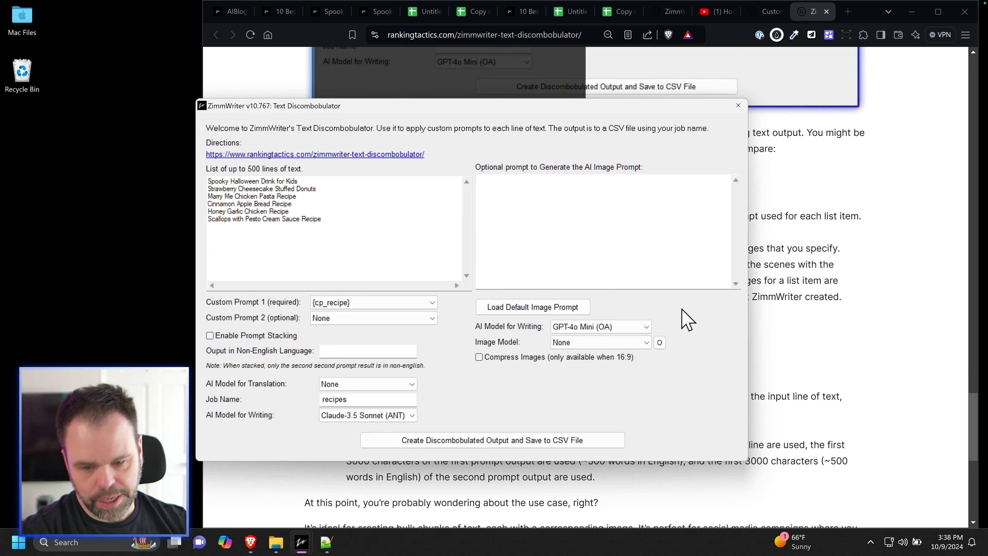
{"action": "left_click", "coordinate": [523, 307]}
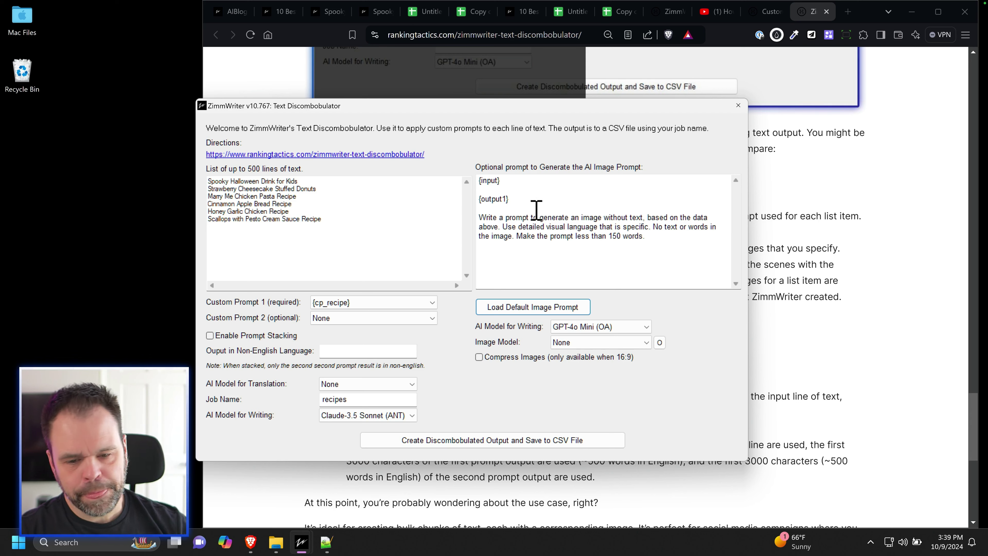
- Add an {output2} placeholder on its own line below {output1} in the AI image prompt
{"action": "left_click", "coordinate": [534, 201]}
{"action": "left_click_drag", "start_coordinate": [511, 183], "coordinate": [476, 181]}
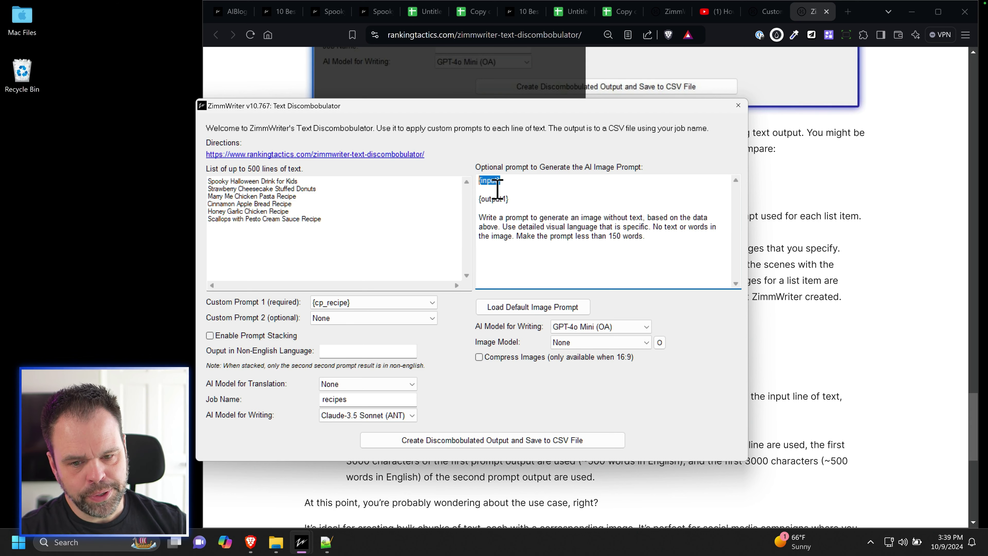
{"action": "left_click", "coordinate": [543, 201]}
{"action": "key", "text": "Return"}
{"action": "key", "text": "Return"}
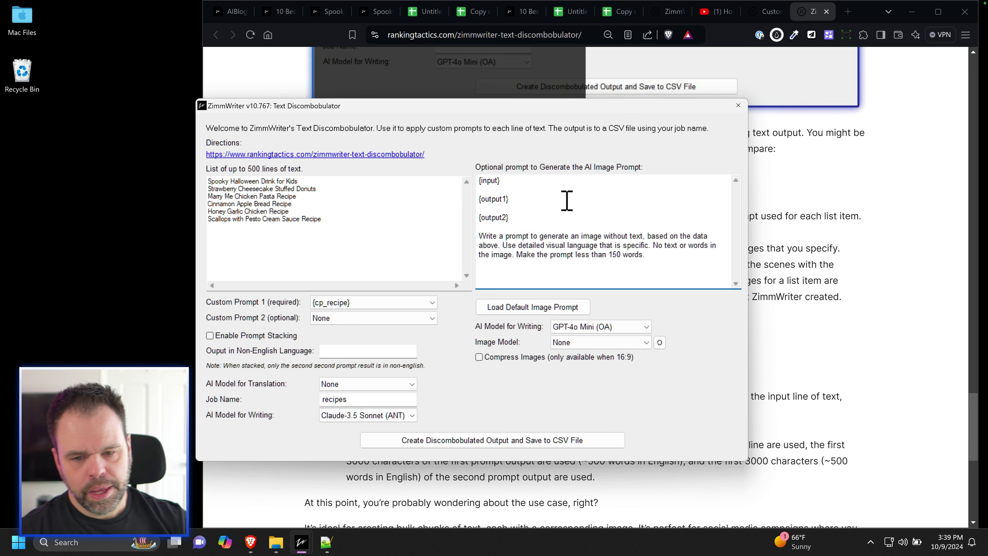
- Compare the {input} placeholder in the image prompt with the first recipe title in the list by highlighting each
{"action": "left_click_drag", "start_coordinate": [521, 182], "coordinate": [468, 174]}
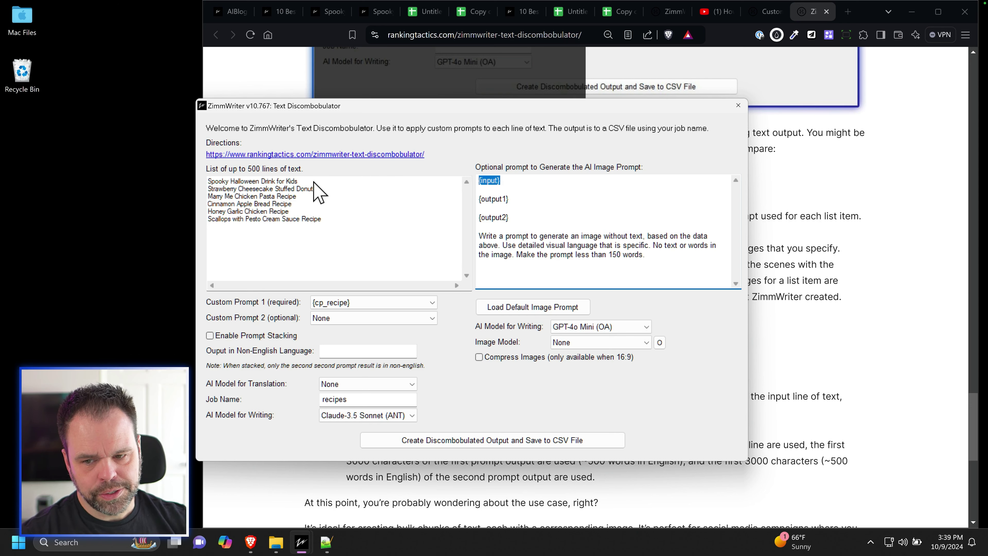
{"action": "left_click_drag", "start_coordinate": [313, 182], "coordinate": [187, 174]}
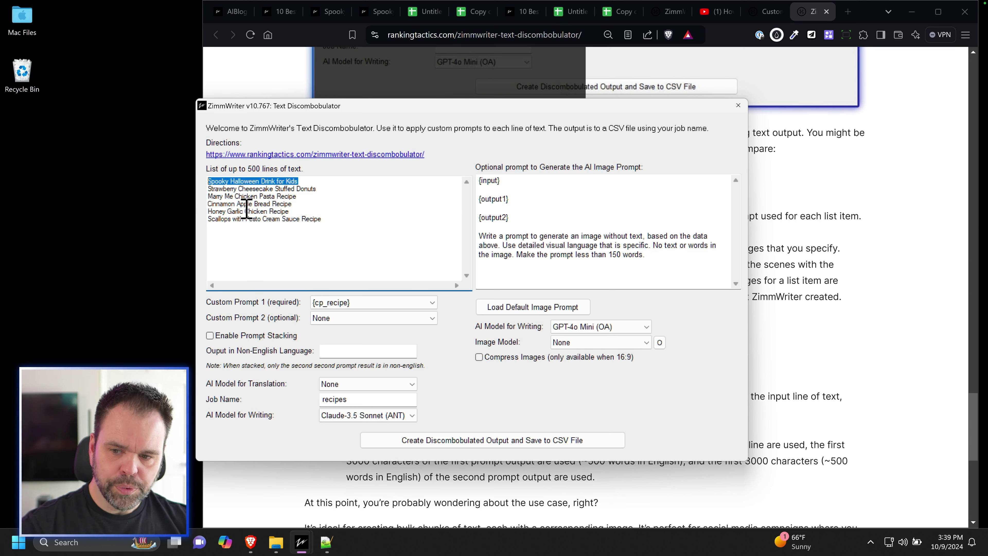
{"action": "left_click", "coordinate": [306, 182]}
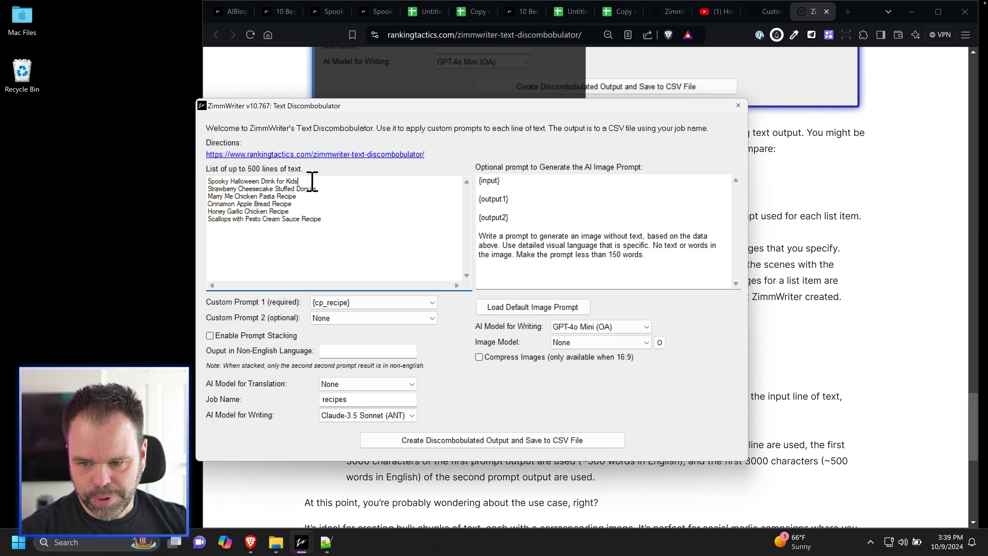
{"action": "left_click", "coordinate": [524, 182]}
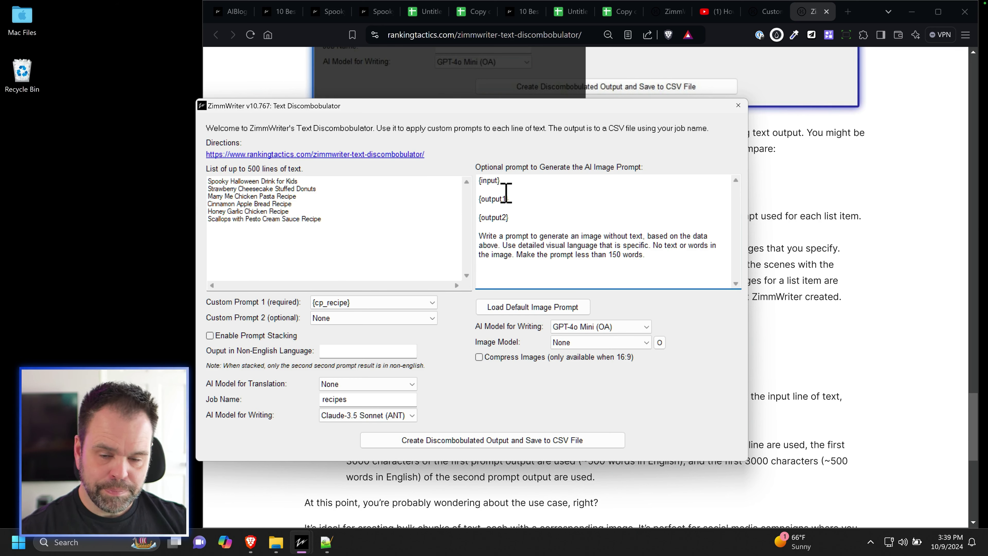
{"action": "left_click_drag", "start_coordinate": [499, 179], "coordinate": [463, 179]}
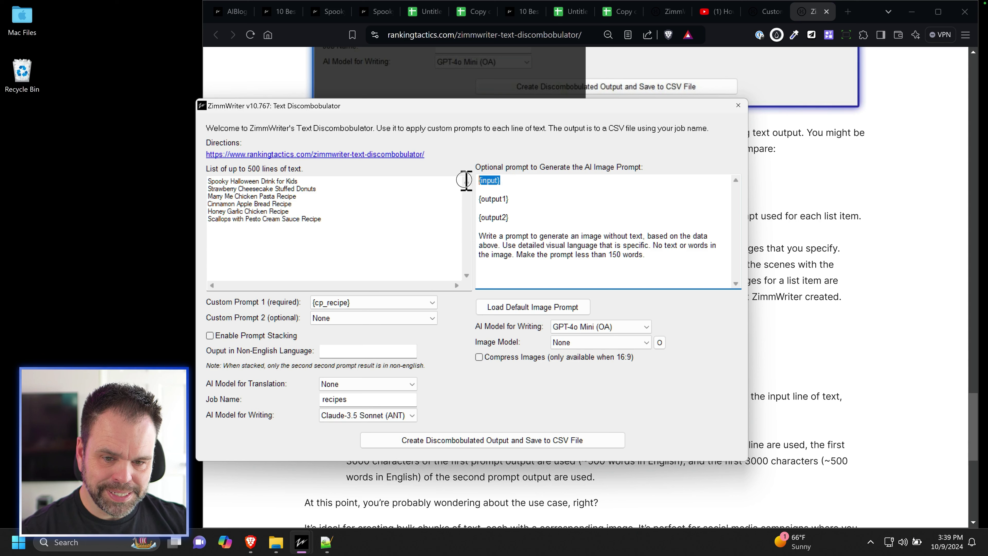
- Try replacing the {input} placeholder in the image prompt with Spooky Halloween Drink for Kids, and undo the replacement
{"action": "left_click_drag", "start_coordinate": [317, 183], "coordinate": [208, 181]}
{"action": "key", "text": "ctrl+c"}
{"action": "left_click_drag", "start_coordinate": [514, 187], "coordinate": [481, 181]}
{"action": "key", "text": "ctrl+v"}
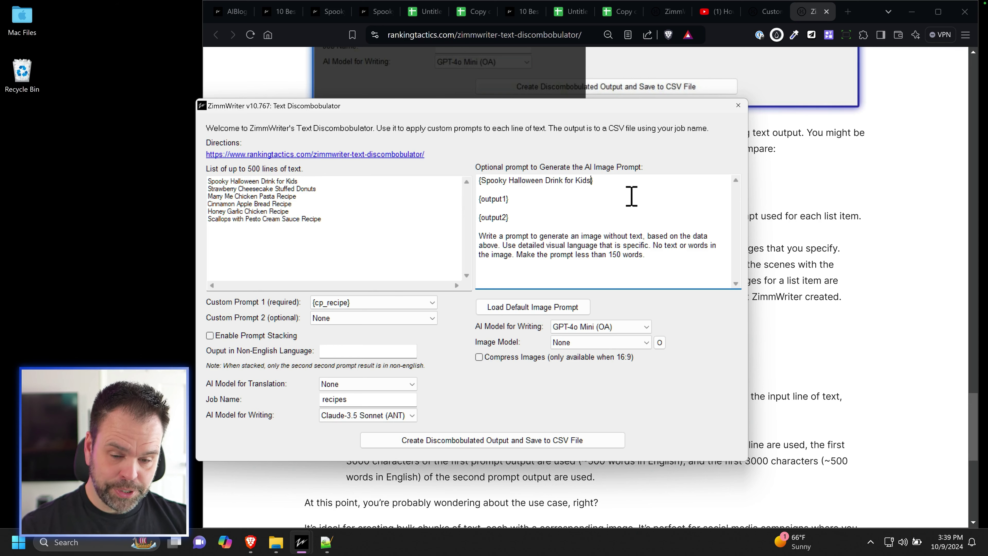
{"action": "key", "text": "ctrl+z"}
- Highlight {input}, {output1} and {output2} in the image prompt and relate them to the first title and the two custom prompts
{"action": "left_click_drag", "start_coordinate": [510, 183], "coordinate": [473, 179]}
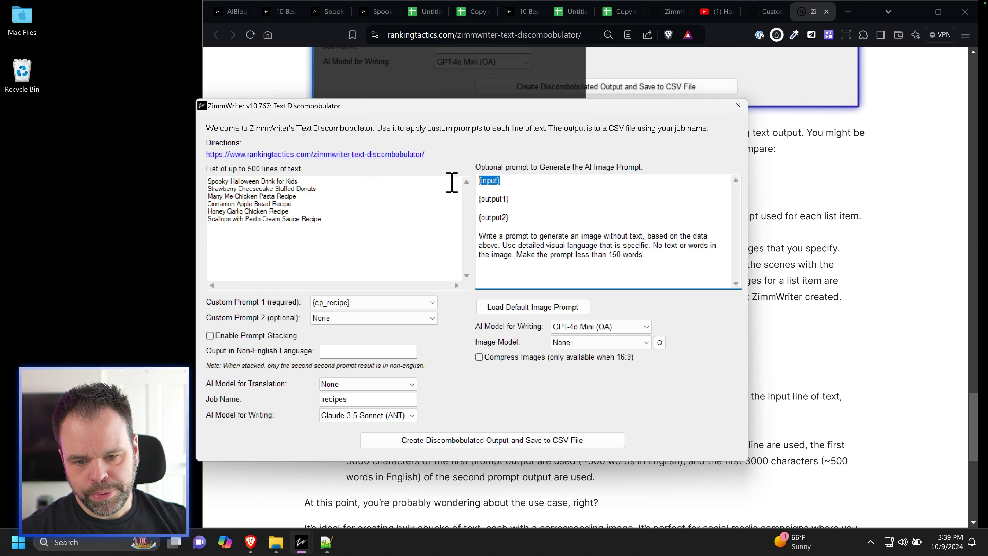
{"action": "left_click_drag", "start_coordinate": [323, 181], "coordinate": [208, 181]}
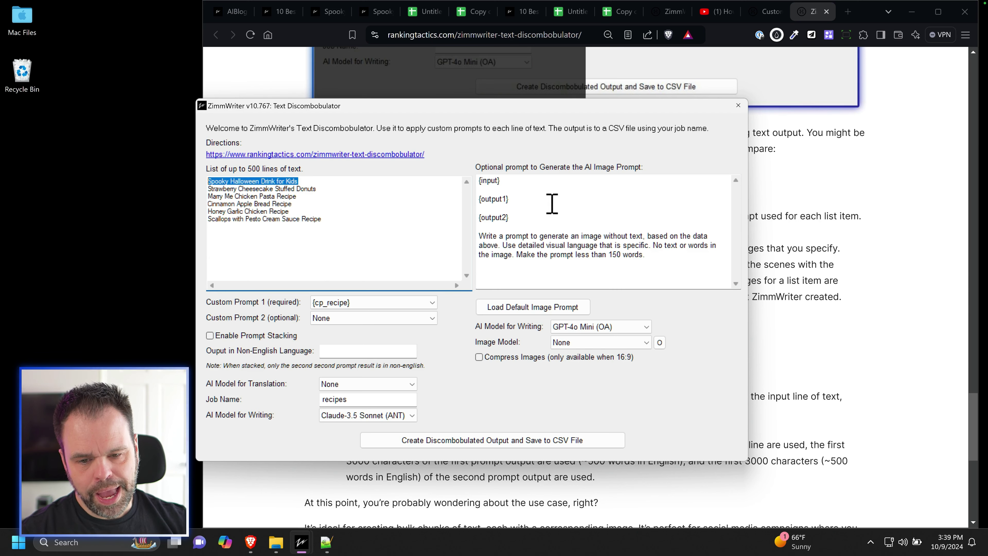
{"action": "left_click_drag", "start_coordinate": [515, 199], "coordinate": [470, 198]}
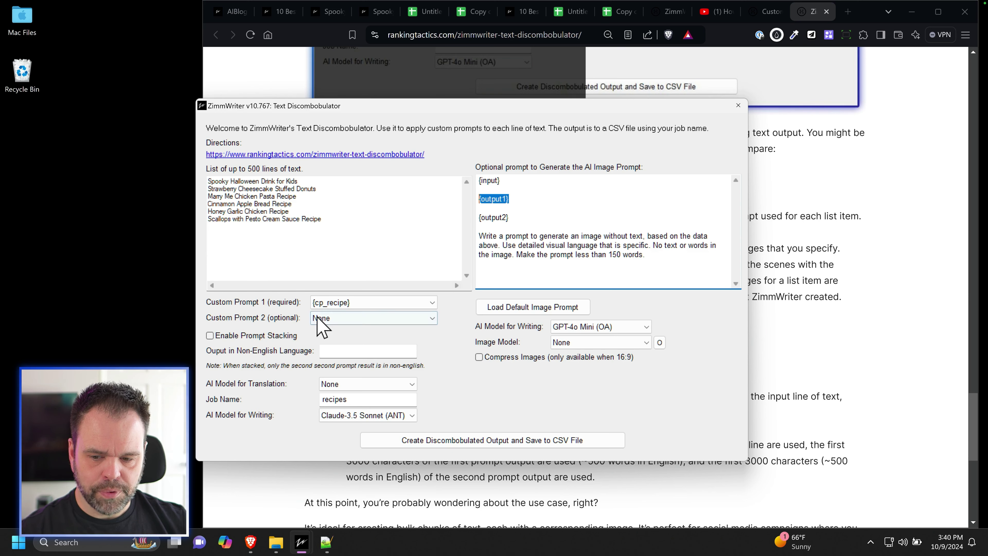
{"action": "left_click", "coordinate": [506, 218]}
{"action": "double_click", "coordinate": [506, 218]}
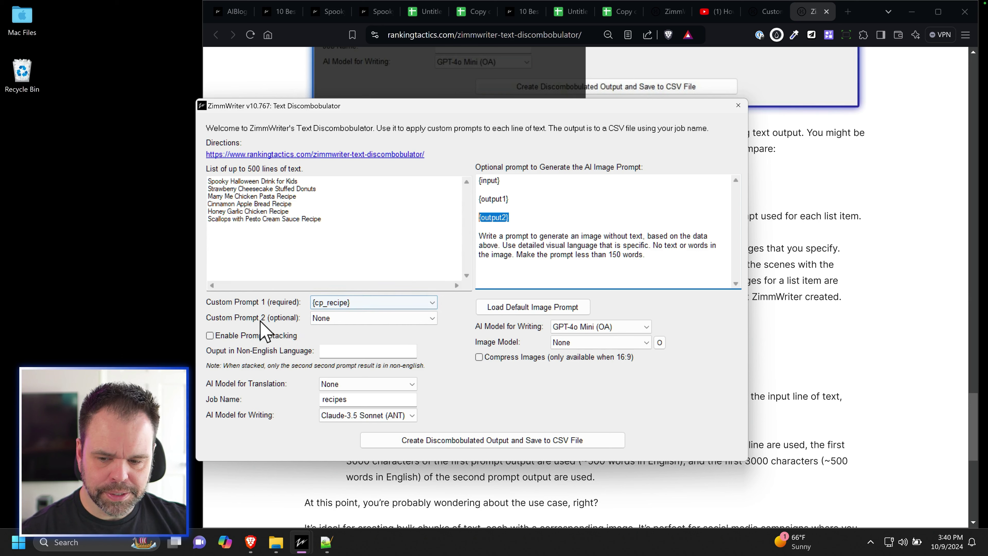
{"action": "left_click_drag", "start_coordinate": [511, 218], "coordinate": [468, 172]}
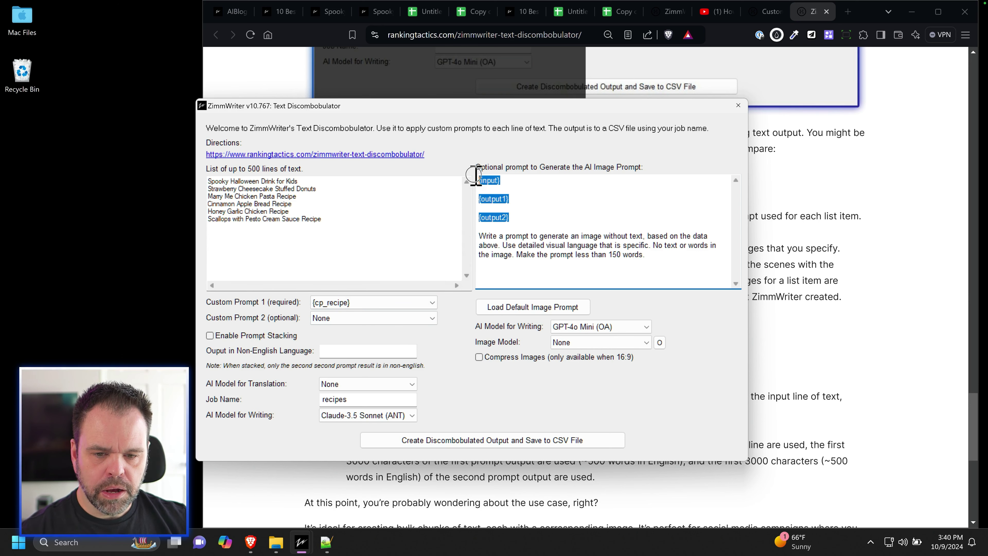
- Try reducing the image prompt's placeholders to {output2} alone, and undo the edits
{"action": "left_click", "coordinate": [516, 220]}
{"action": "double_click", "coordinate": [515, 219]}
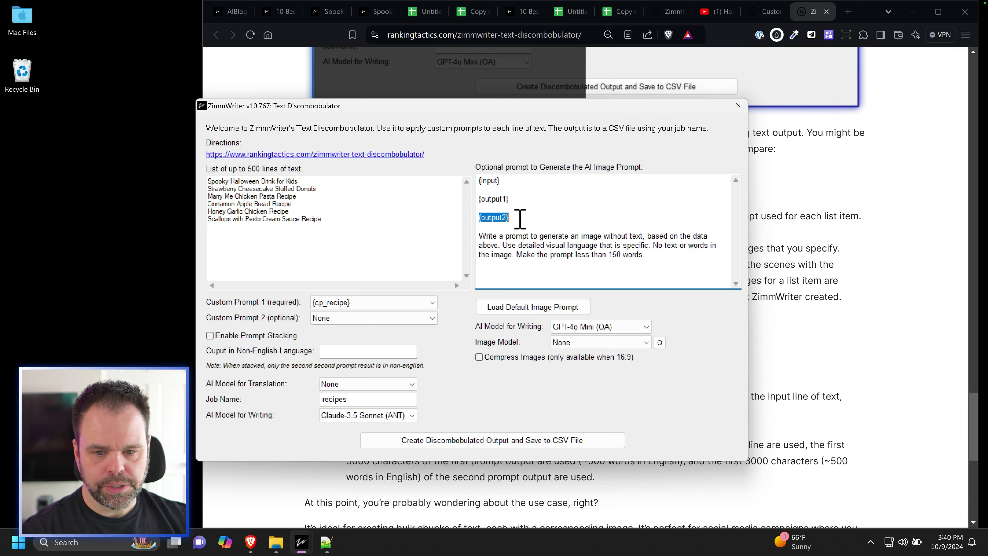
{"action": "key", "text": "BackSpace"}
{"action": "key", "text": "BackSpace"}
{"action": "key", "text": "BackSpace"}
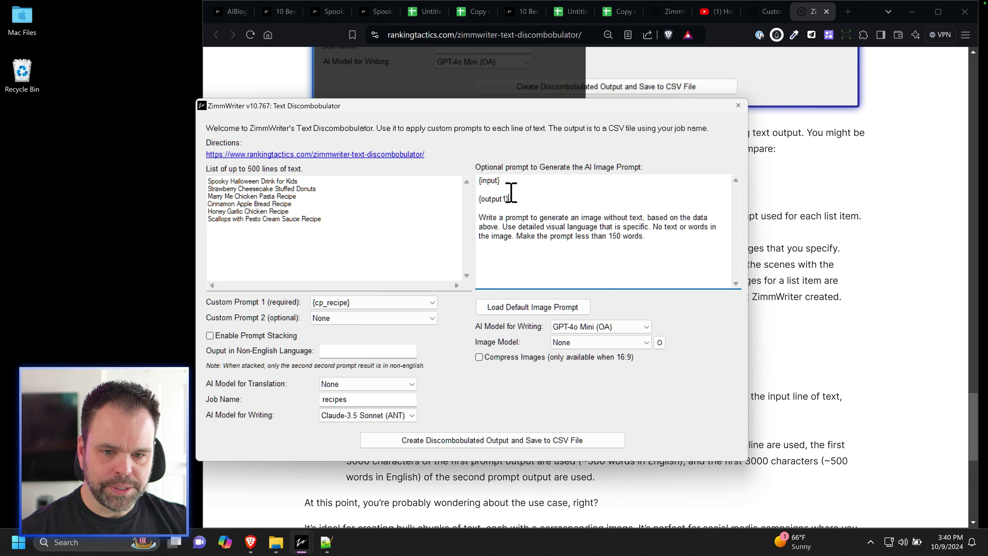
{"action": "left_click_drag", "start_coordinate": [516, 183], "coordinate": [457, 172]}
{"action": "key", "text": "BackSpace"}
{"action": "key", "text": "Delete"}
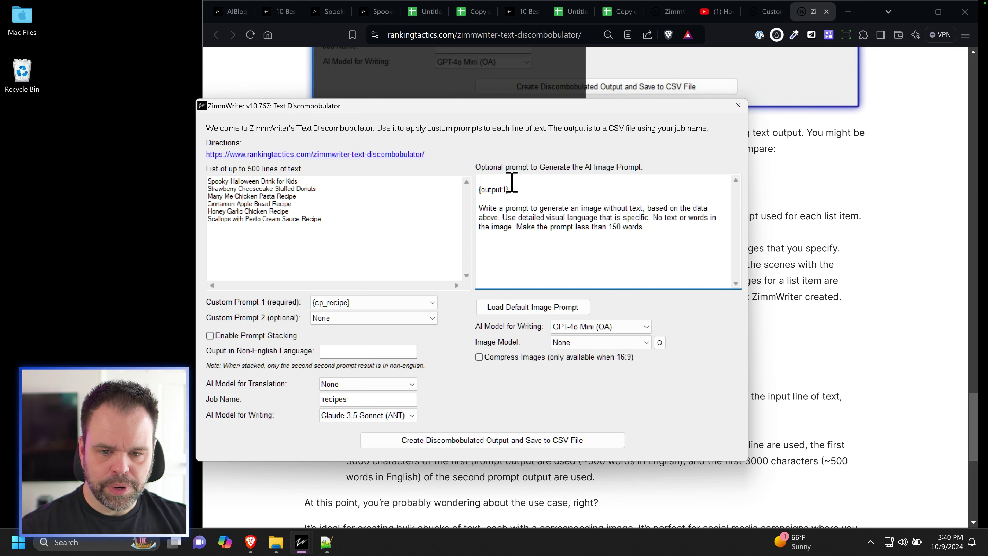
{"action": "key", "text": "Delete"}
{"action": "left_click", "coordinate": [506, 180]}
{"action": "key", "text": "BackSpace"}
{"action": "type", "text": "2"}
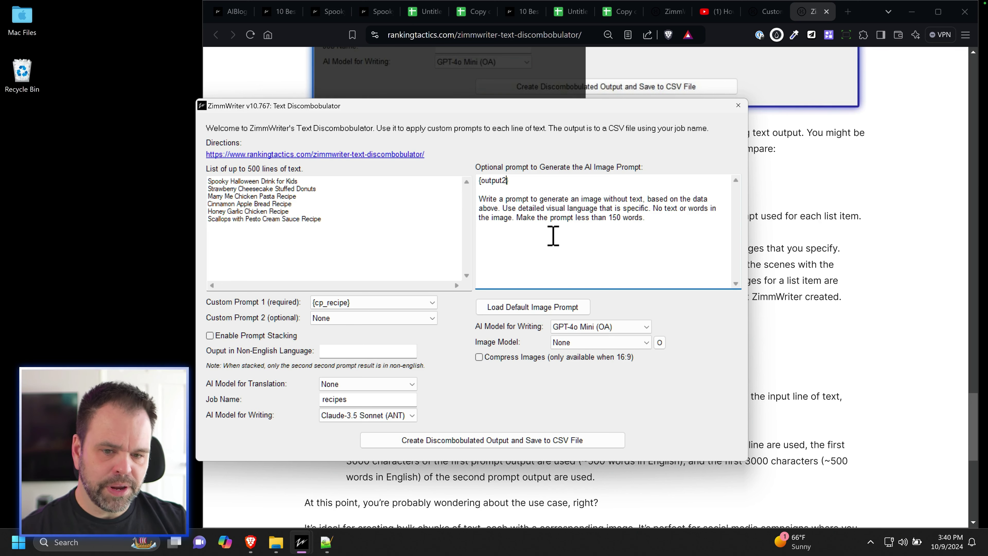
{"action": "key", "text": "ctrl+z"}
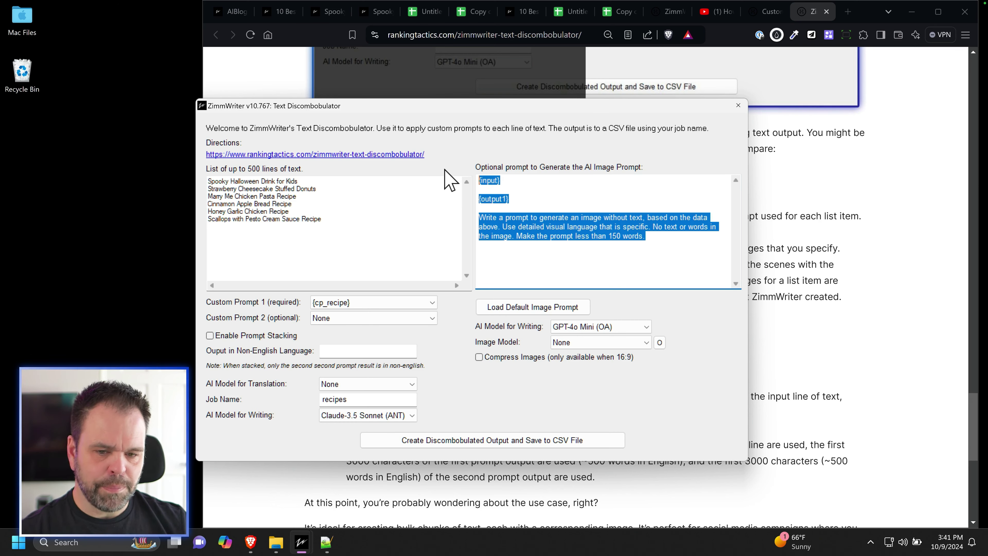
- Set the image prompt's AI model for writing to Claude-3.5 Sonnet (ANT) and the image model to flux dev $.030/img (R)
{"action": "left_click", "coordinate": [600, 328]}
{"action": "left_click", "coordinate": [688, 266]}
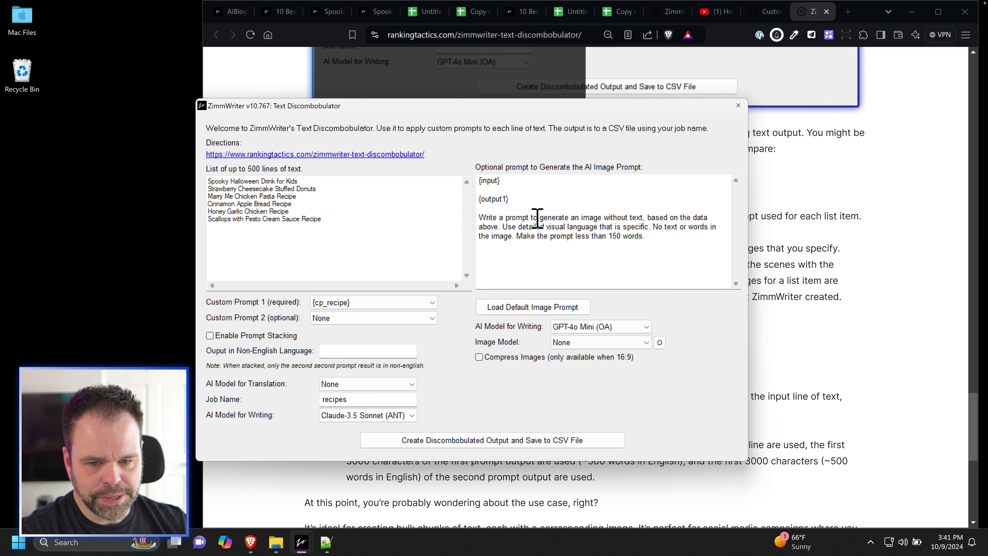
{"action": "left_click", "coordinate": [622, 328]}
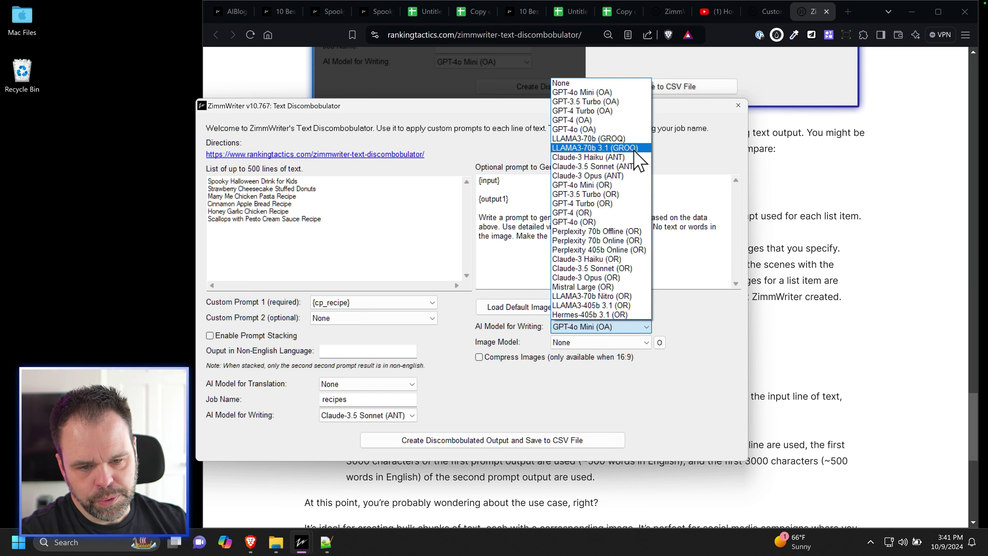
{"action": "left_click", "coordinate": [621, 167]}
{"action": "left_click", "coordinate": [564, 343]}
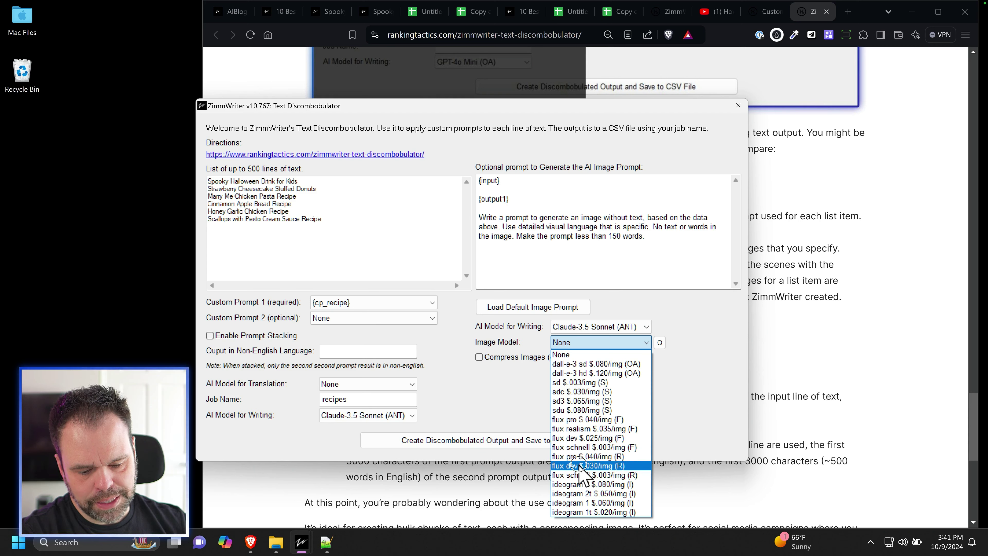
{"action": "key", "text": "Return"}
- Set the aspect ratio to 9:16 in the flux dev image options and close them
{"action": "left_click", "coordinate": [659, 342]}
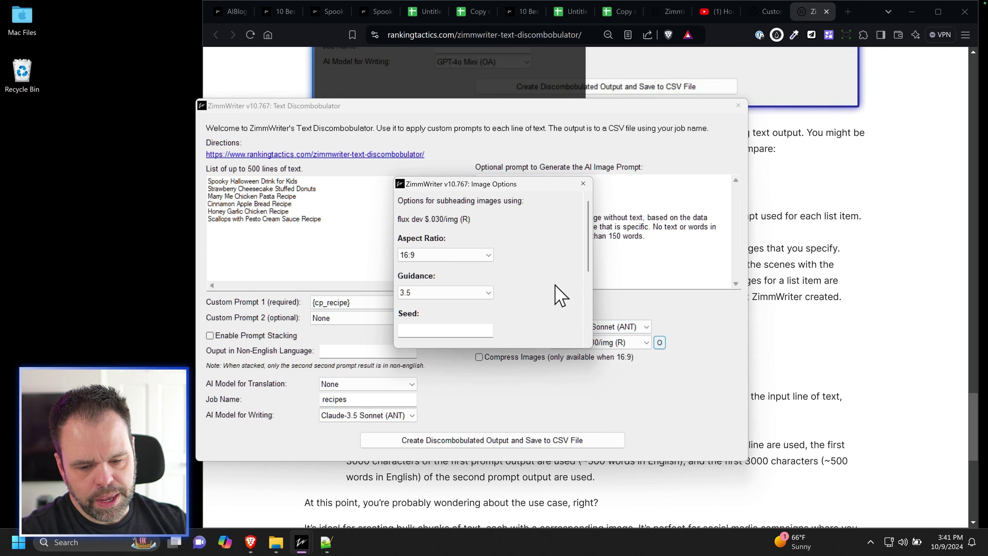
{"action": "left_click", "coordinate": [424, 249]}
{"action": "left_click", "coordinate": [432, 337]}
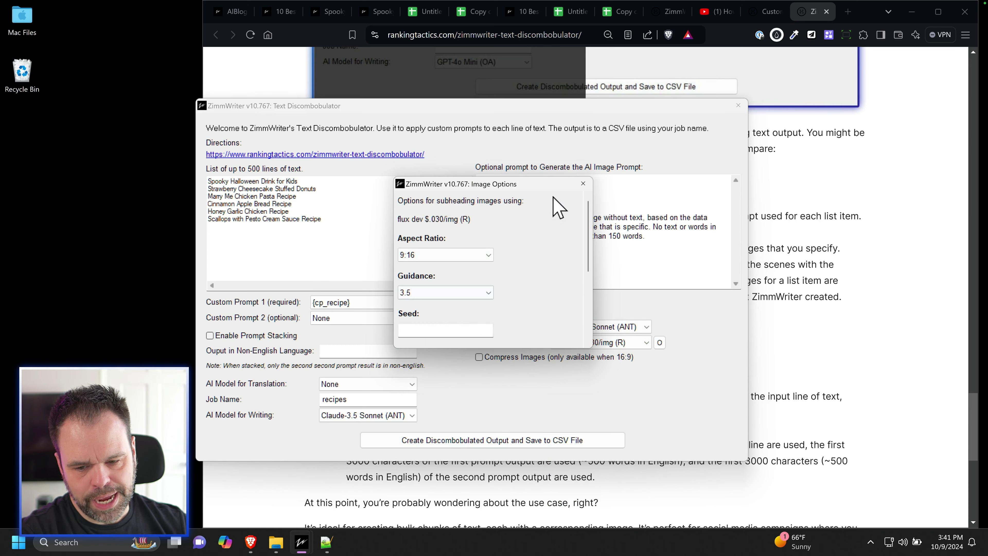
{"action": "left_click", "coordinate": [582, 183]}
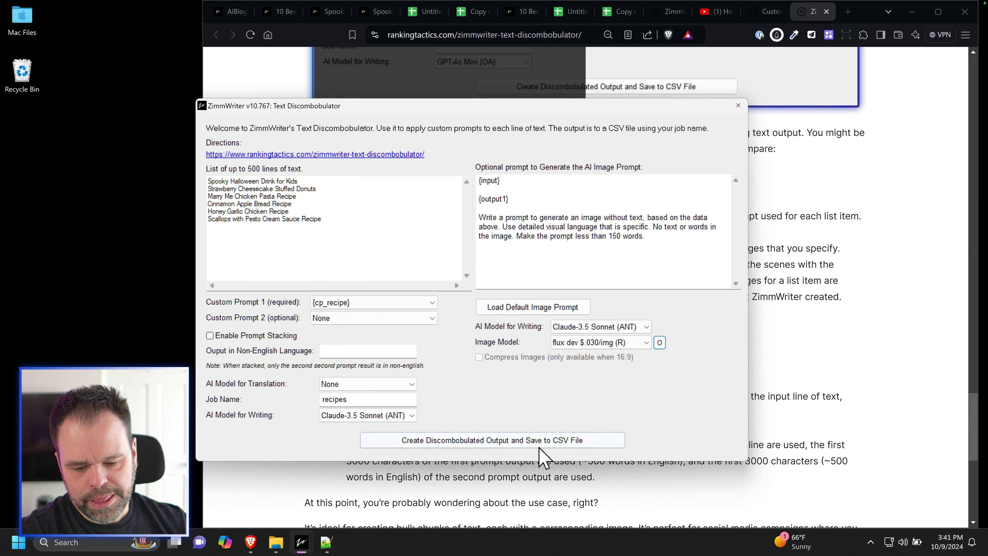
- Open the recipes CSV from the output folder in Excel, look over its input column and widen the custom prompt 1 result column
{"action": "left_click", "coordinate": [275, 542]}
{"action": "double_click", "coordinate": [408, 193]}
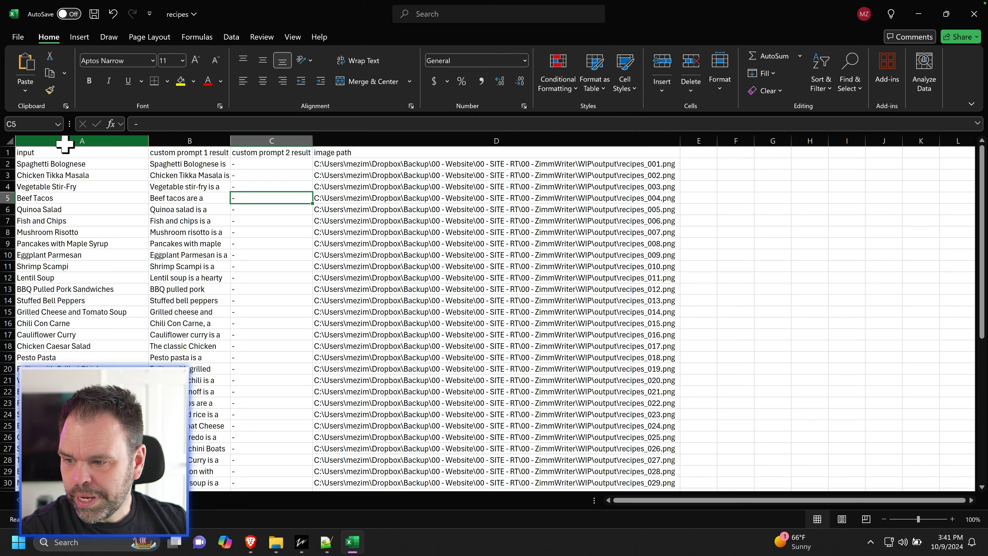
{"action": "left_click", "coordinate": [66, 141]}
{"action": "left_click_drag", "start_coordinate": [66, 164], "coordinate": [85, 292]}
{"action": "left_click", "coordinate": [189, 233]}
{"action": "left_click_drag", "start_coordinate": [230, 140], "coordinate": [301, 141]}
- Examine the Spaghetti Bolognese row's custom prompt results and image path, and return to the output folder holding the recipe images
{"action": "left_click", "coordinate": [230, 164]}
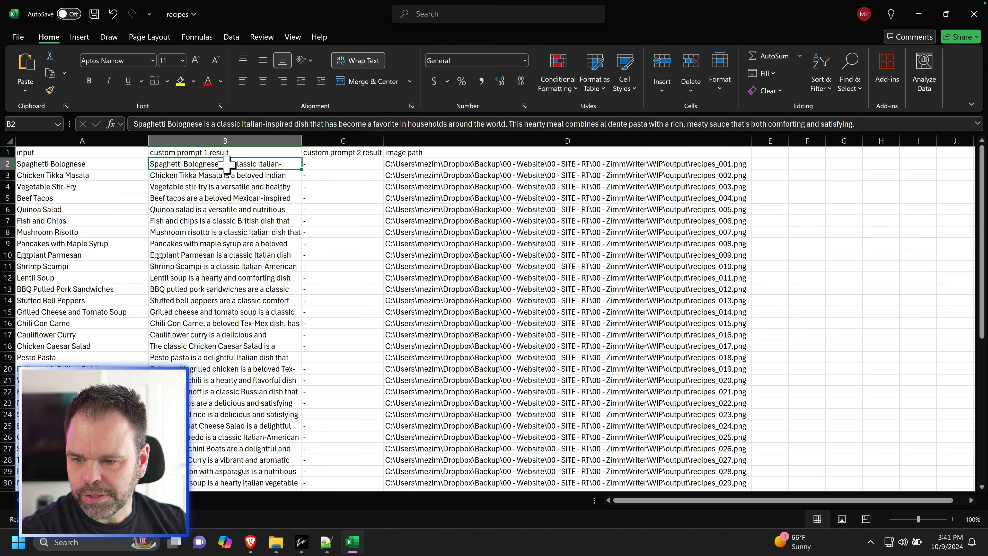
{"action": "left_click", "coordinate": [241, 187]}
{"action": "double_click", "coordinate": [246, 164]}
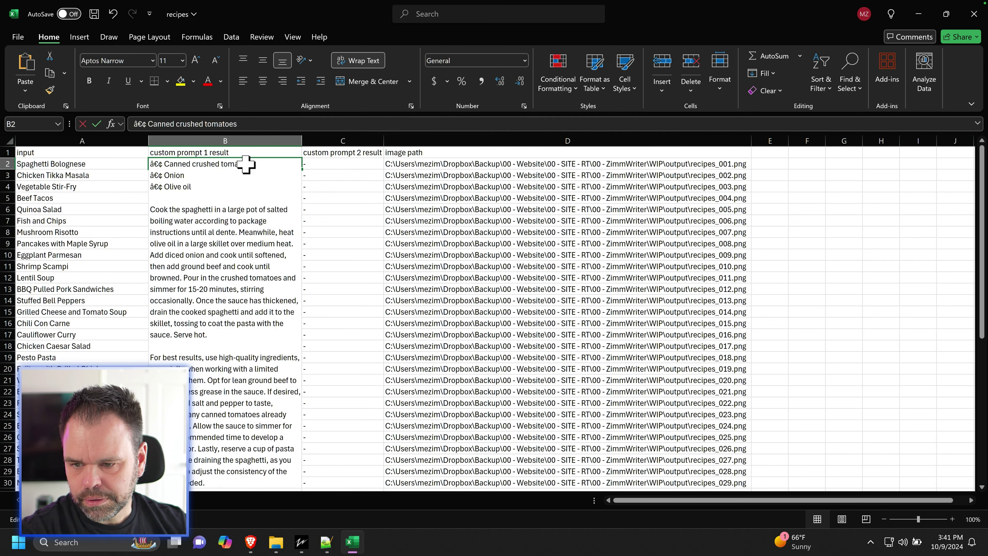
{"action": "key", "text": "Escape"}
{"action": "left_click", "coordinate": [342, 199]}
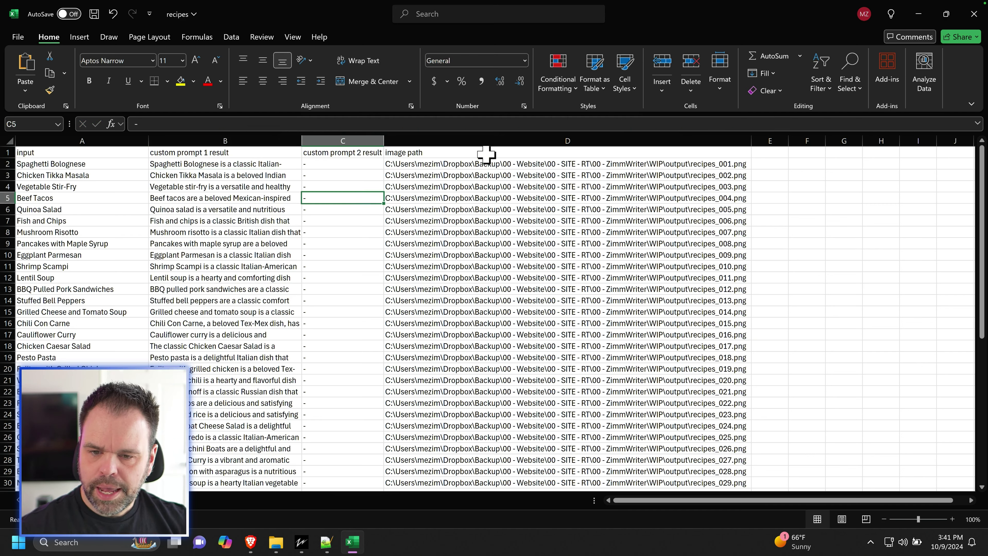
{"action": "left_click", "coordinate": [424, 166]}
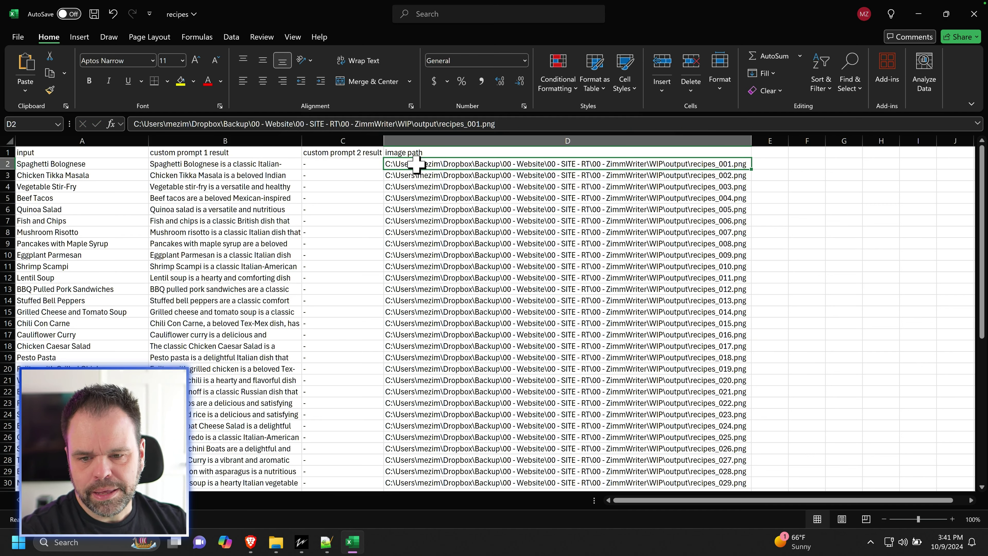
{"action": "left_click", "coordinate": [335, 163]}
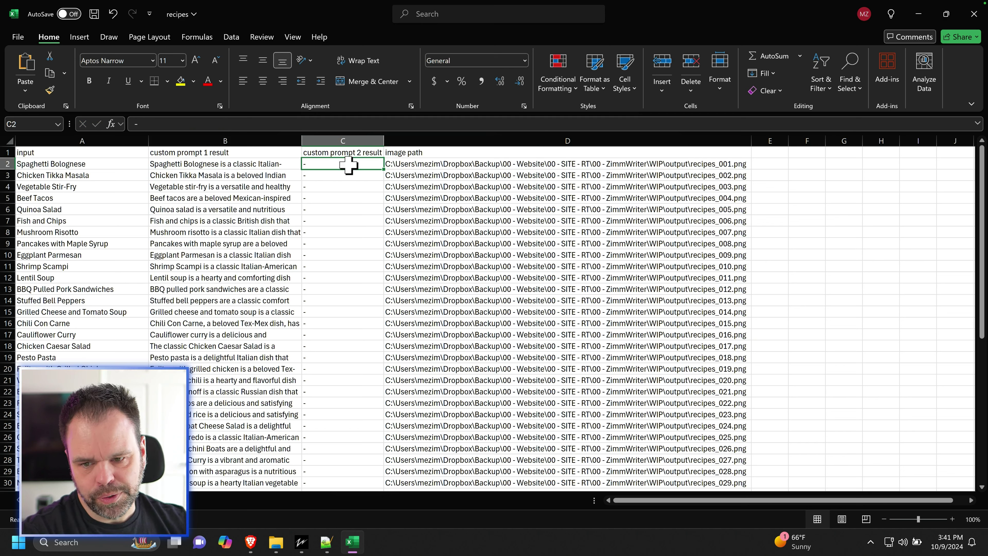
{"action": "left_click", "coordinate": [408, 166]}
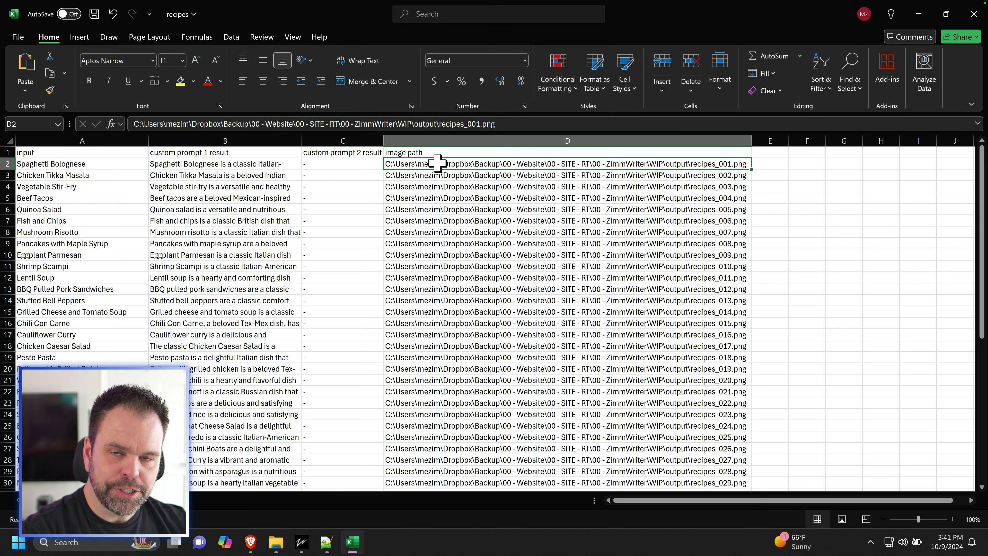
{"action": "left_click", "coordinate": [276, 541]}
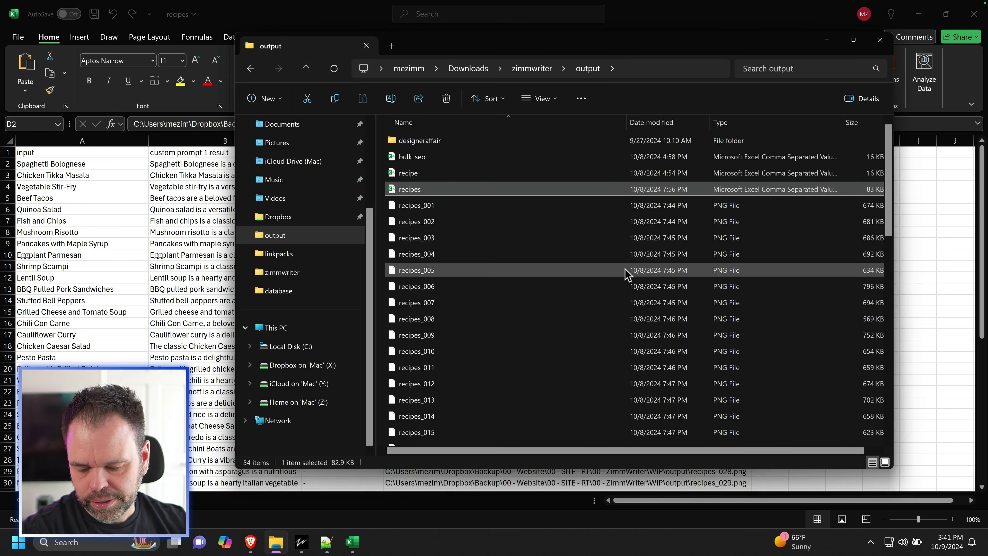
- View recipes_001.png enlarged beside the recipes spreadsheet, compare it with the Spaghetti Bolognese row, and close the image
{"action": "double_click", "coordinate": [432, 207]}
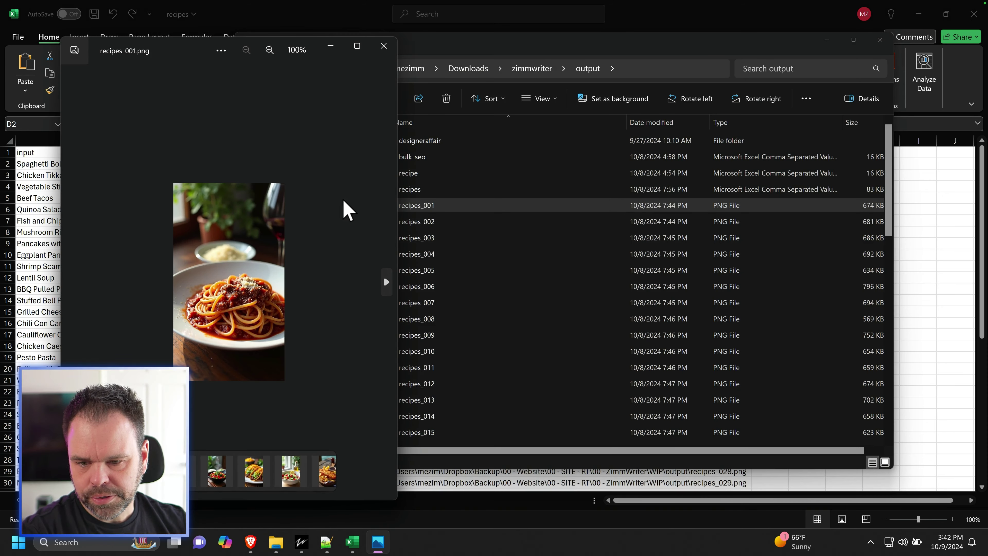
{"action": "scroll", "coordinate": [309, 264], "scroll_direction": "up", "scroll_amount": 3}
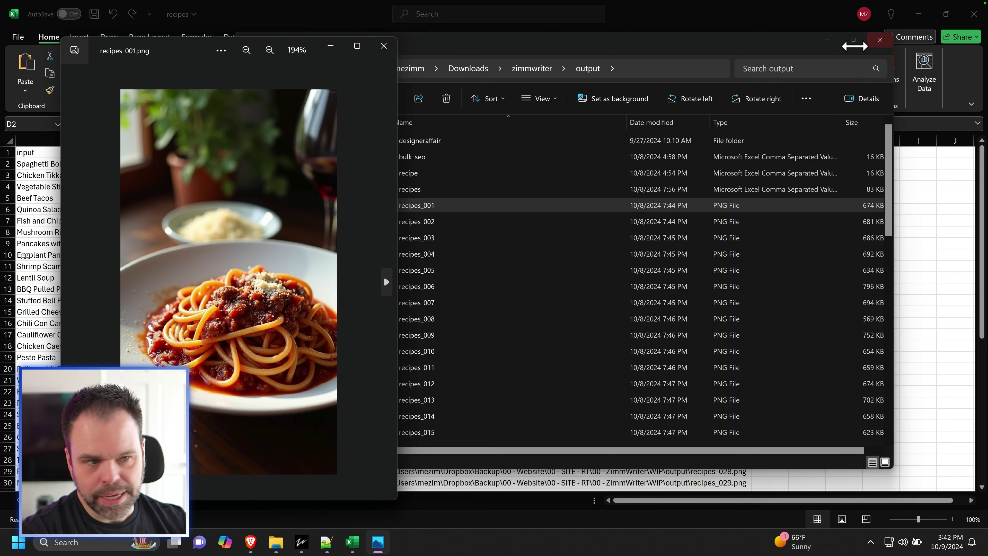
{"action": "left_click", "coordinate": [827, 40]}
{"action": "left_click_drag", "start_coordinate": [210, 50], "coordinate": [643, 43]}
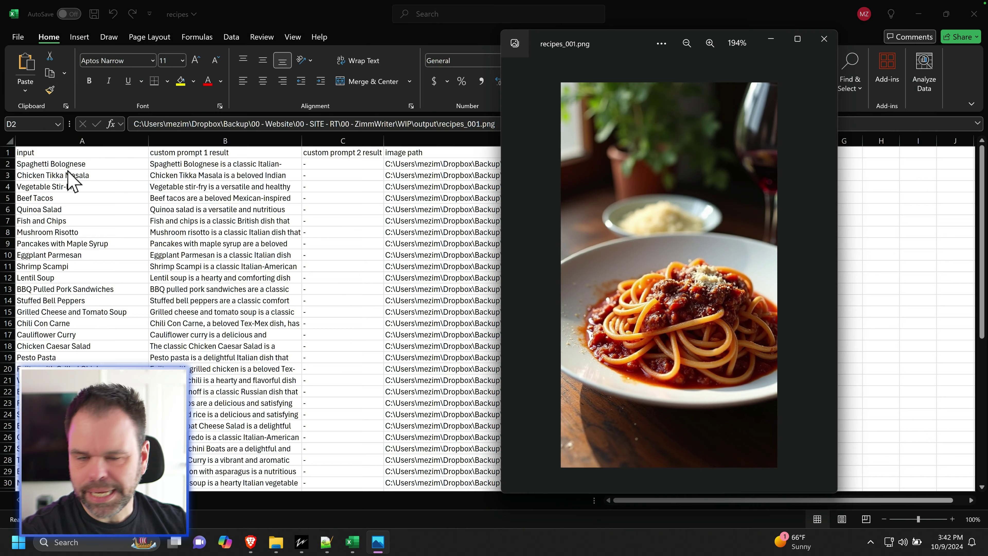
{"action": "scroll", "coordinate": [699, 335], "scroll_direction": "up", "scroll_amount": 2}
{"action": "scroll", "coordinate": [699, 336], "scroll_direction": "down", "scroll_amount": 2}
{"action": "left_click", "coordinate": [823, 39]}
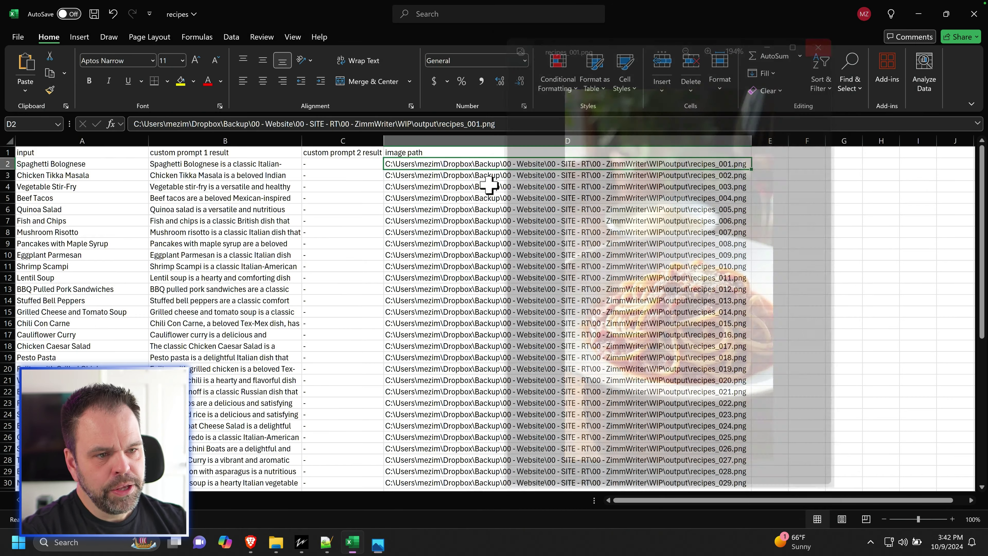
- Review the Spaghetti Bolognese row's input, custom prompt 1 result and image path cells
{"action": "left_click", "coordinate": [50, 164]}
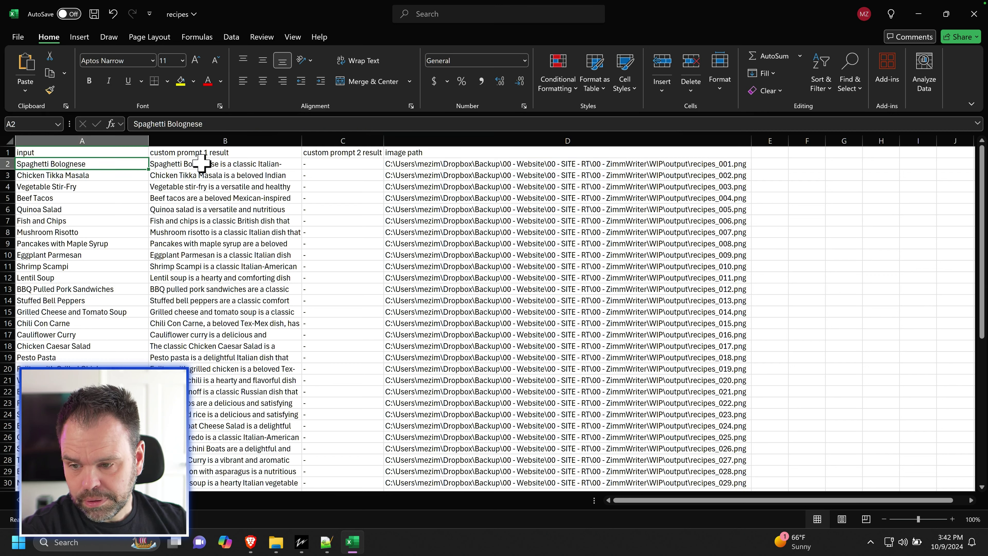
{"action": "left_click", "coordinate": [202, 164]}
{"action": "left_click", "coordinate": [399, 162]}
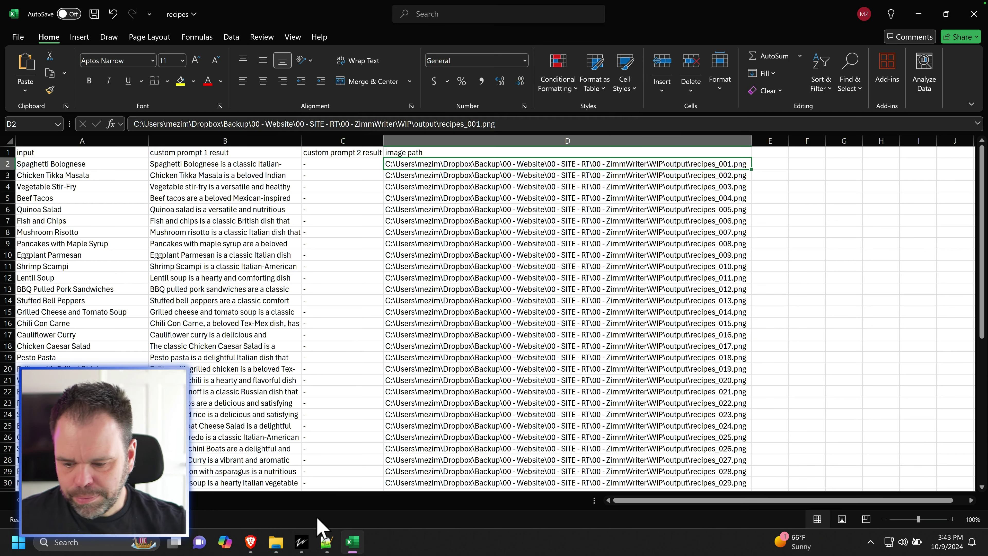
- Switch to the Copy of CSV Template For Publer sheet in the browser and look over its empty Date to Title columns
{"action": "left_click", "coordinate": [249, 541]}
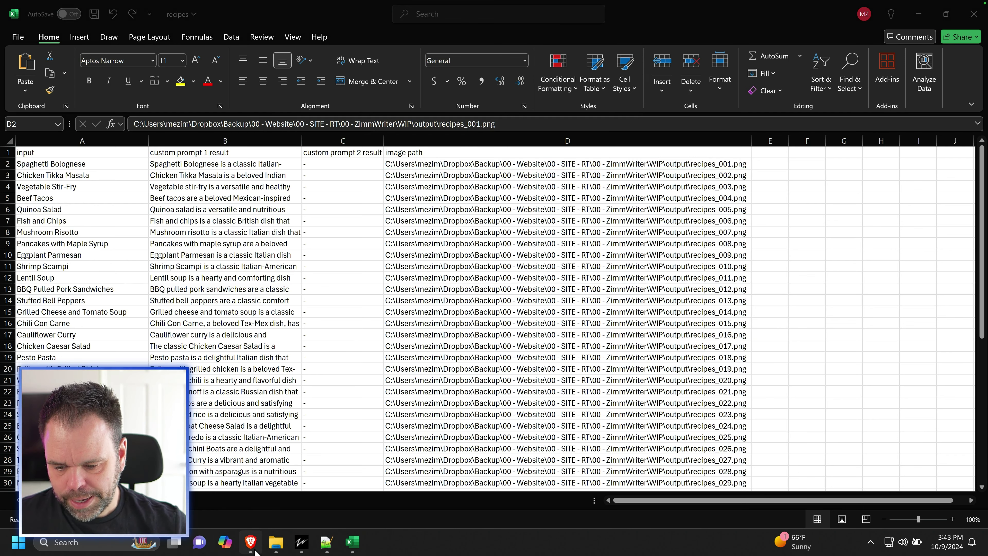
{"action": "left_click", "coordinate": [249, 541]}
{"action": "left_click", "coordinate": [645, 15]}
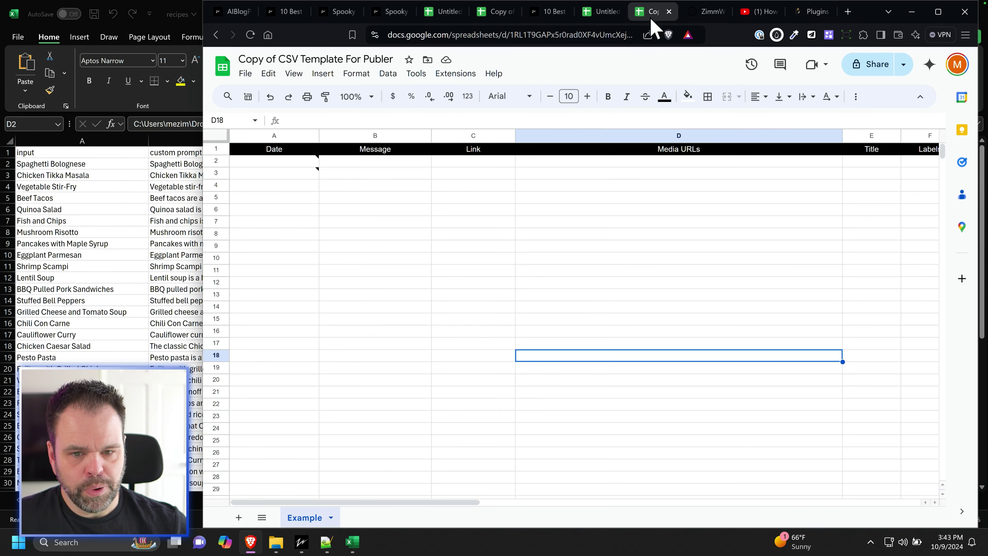
{"action": "left_click_drag", "start_coordinate": [275, 160], "coordinate": [904, 392]}
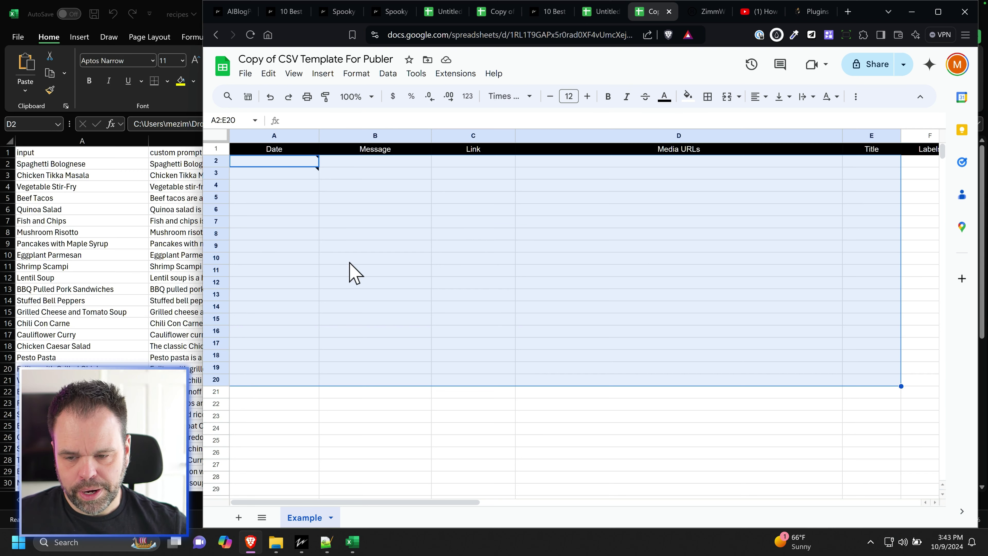
- Close the recipes CSV in Excel without saving and maximize the browser window with the Publer template
{"action": "left_click", "coordinate": [194, 266]}
{"action": "left_click", "coordinate": [973, 14]}
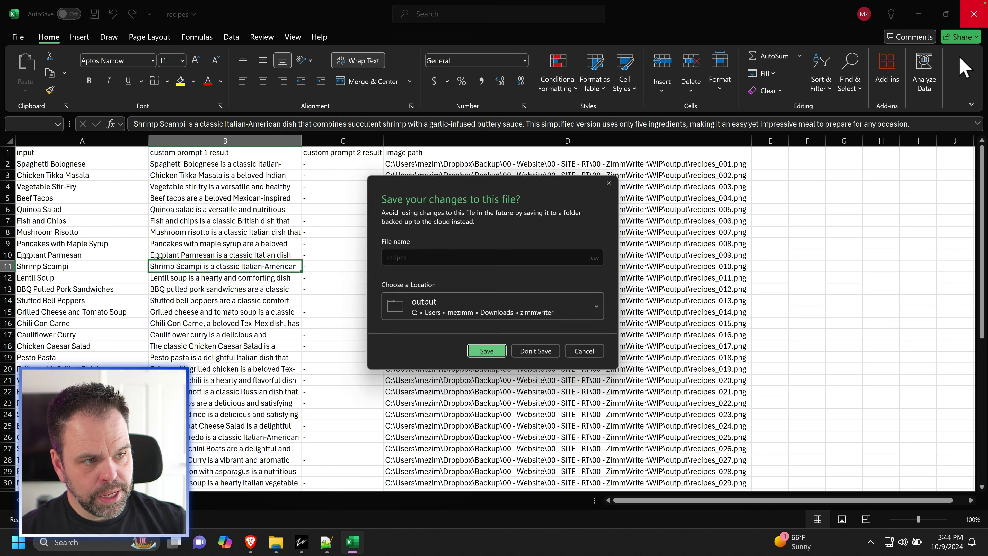
{"action": "left_click", "coordinate": [538, 354]}
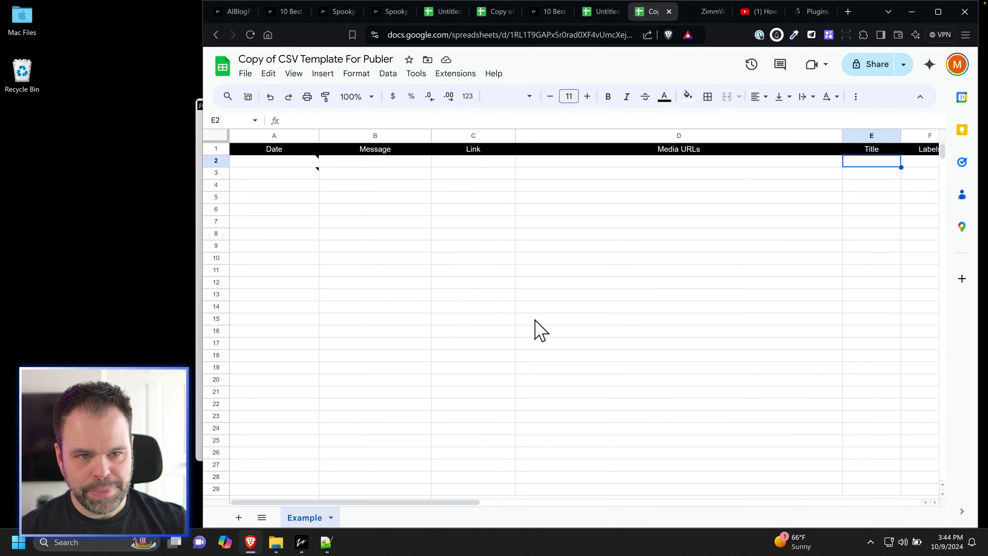
{"action": "left_click", "coordinate": [937, 12]}
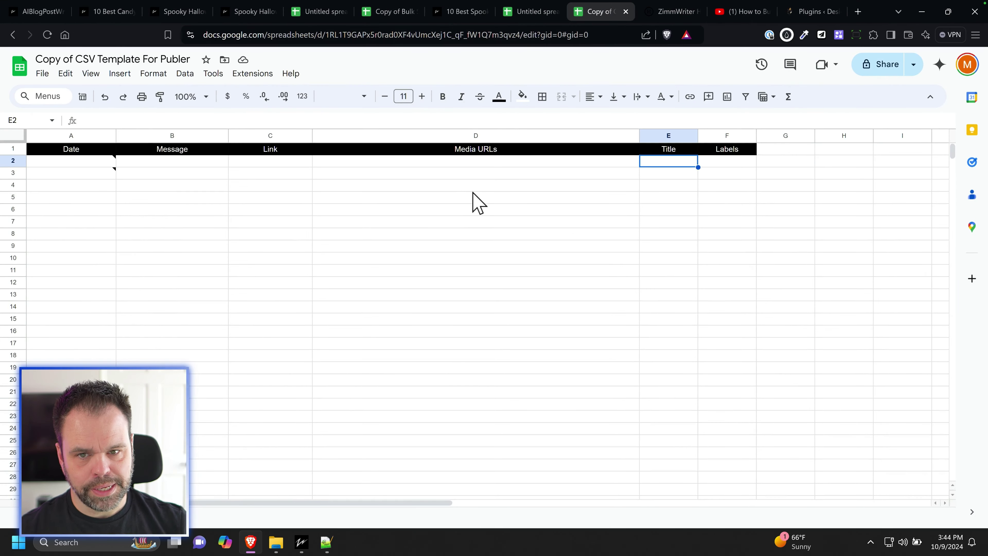
- Copy the recipe names in A2:A51 of the input column in the untitled recipes spreadsheet
{"action": "left_click", "coordinate": [530, 11]}
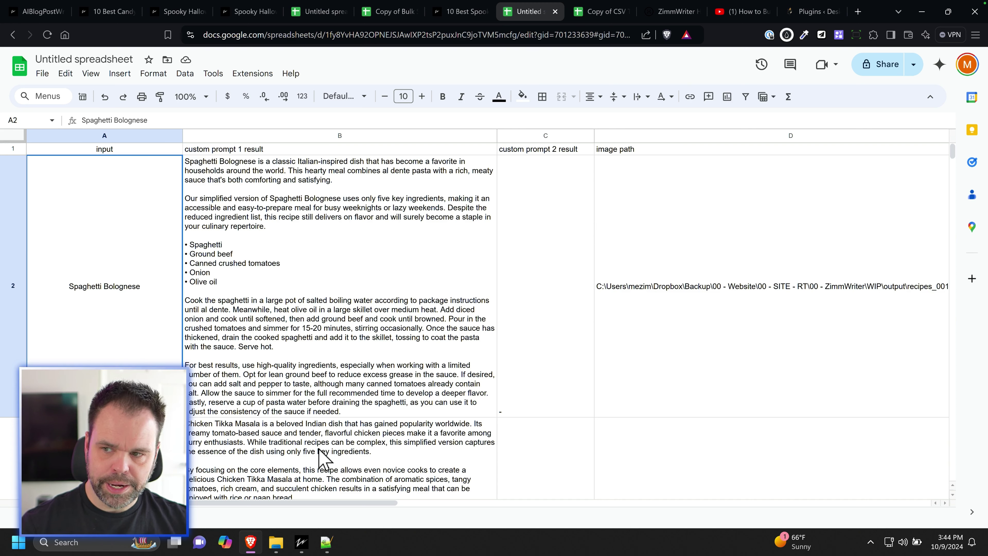
{"action": "left_click", "coordinate": [49, 77]}
{"action": "left_click", "coordinate": [236, 327]}
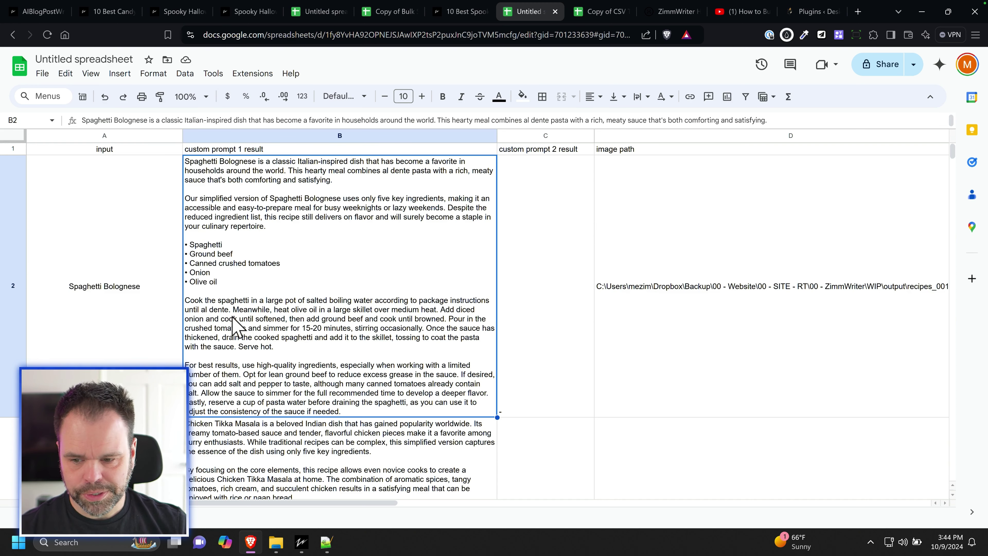
{"action": "left_click", "coordinate": [122, 282]}
{"action": "scroll", "coordinate": [132, 326], "scroll_direction": "down", "scroll_amount": 20}
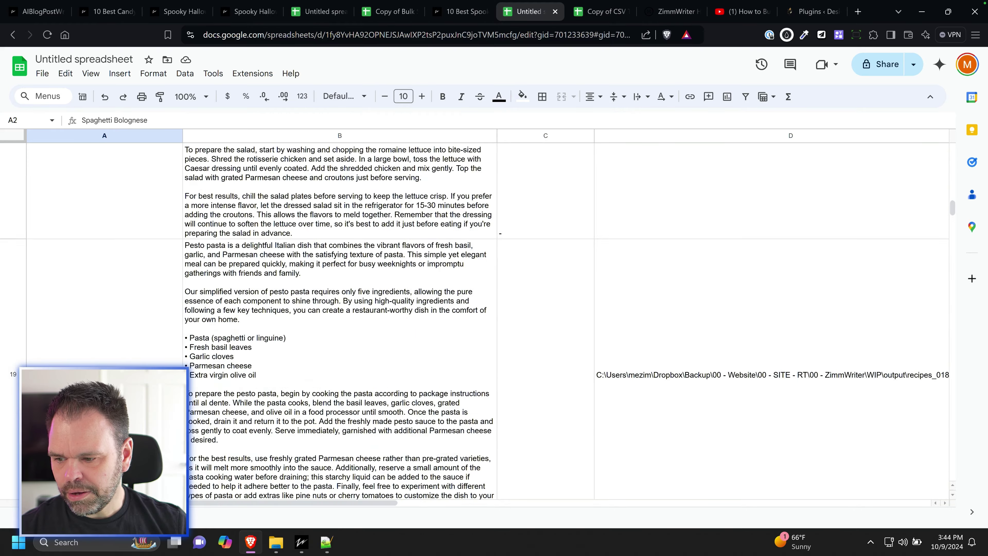
{"action": "scroll", "coordinate": [486, 319], "scroll_direction": "down", "scroll_amount": 20}
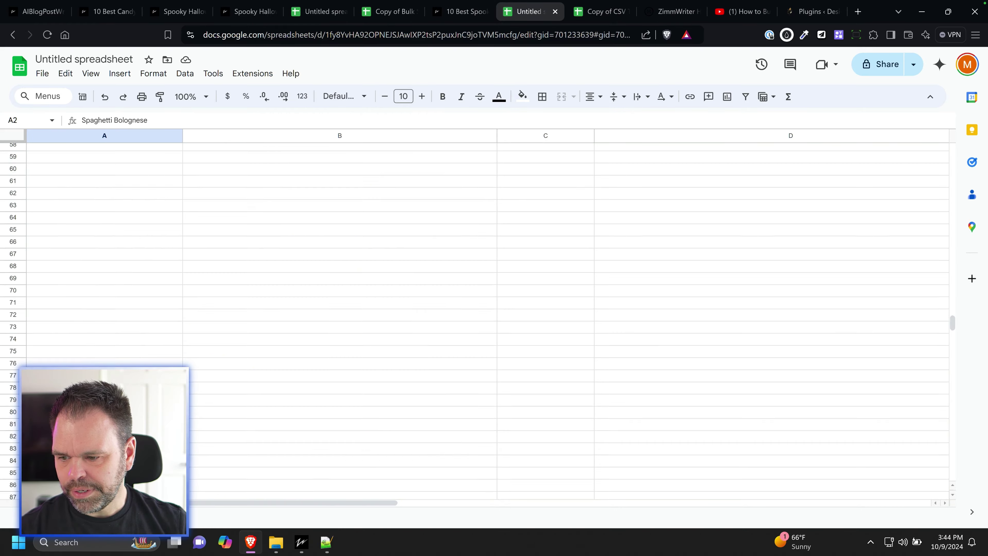
{"action": "scroll", "coordinate": [132, 351], "scroll_direction": "up", "scroll_amount": 5}
{"action": "left_click", "coordinate": [133, 365], "text": "shift"}
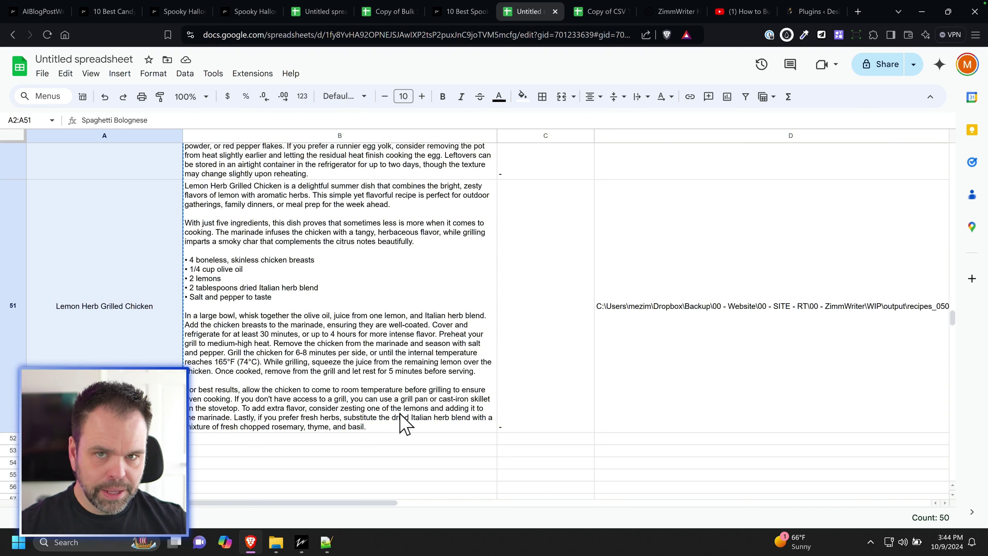
- Paste the recipe names into the Publer template's Title column from E2 and widen that column to fit them
{"action": "left_click", "coordinate": [333, 485]}
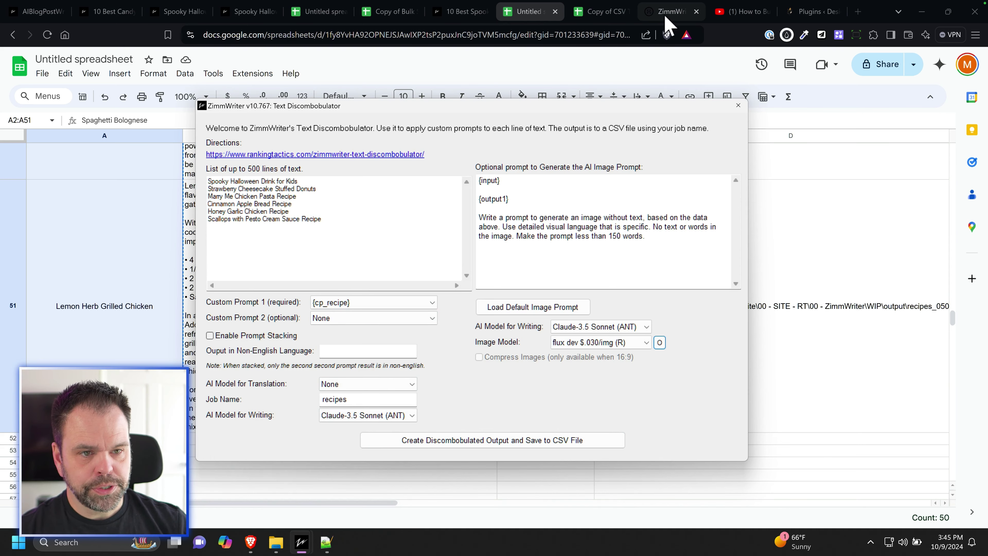
{"action": "left_click", "coordinate": [601, 11]}
{"action": "key", "text": "ctrl+v"}
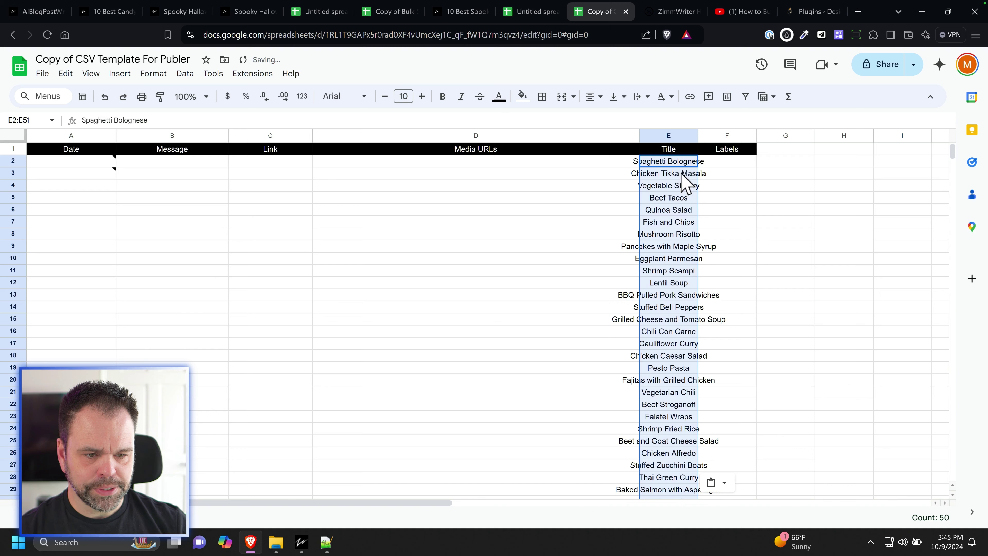
{"action": "left_click_drag", "start_coordinate": [696, 136], "coordinate": [768, 136]}
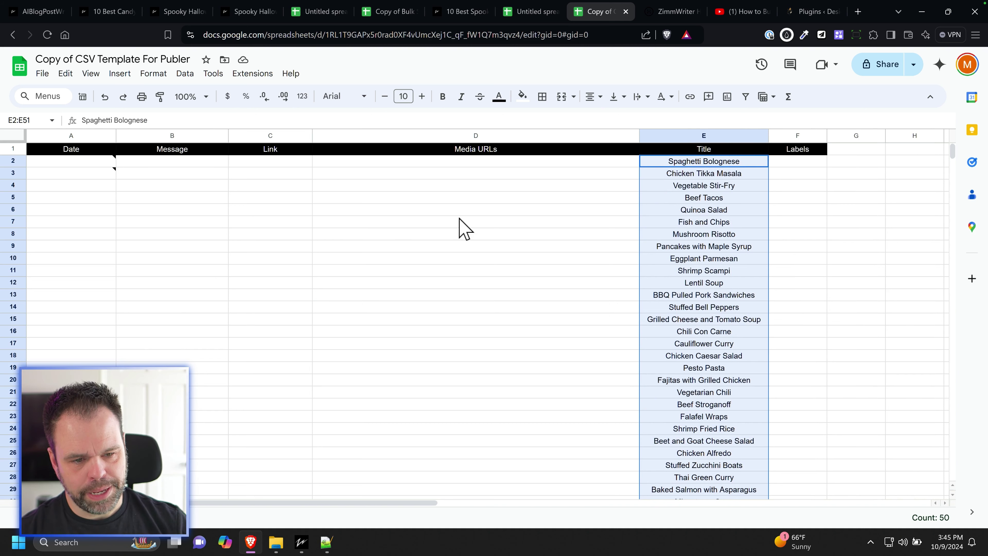
- Copy the recipe texts in B2:B51 of the untitled spreadsheet's custom prompt 1 result column
{"action": "left_click", "coordinate": [172, 171]}
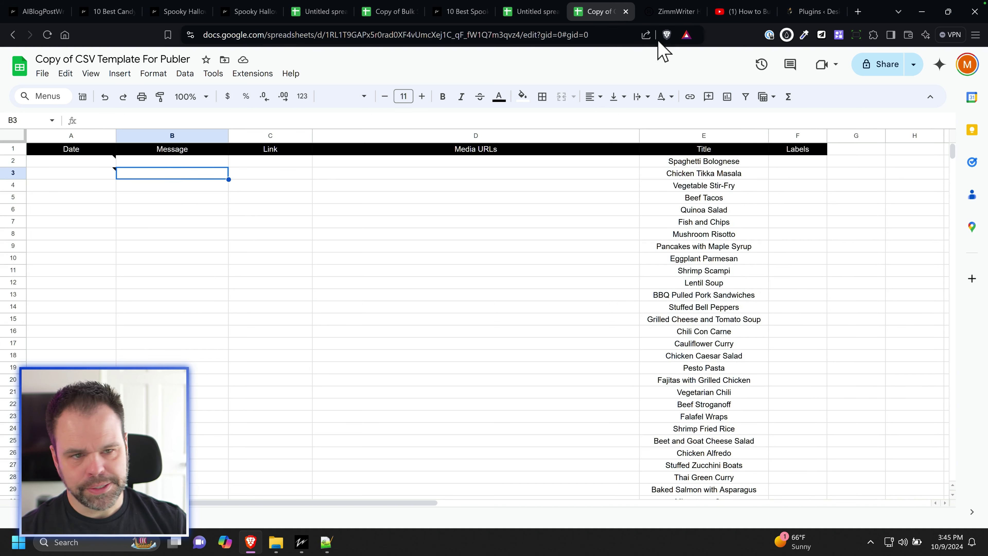
{"action": "left_click", "coordinate": [527, 12]}
{"action": "left_click", "coordinate": [327, 389]}
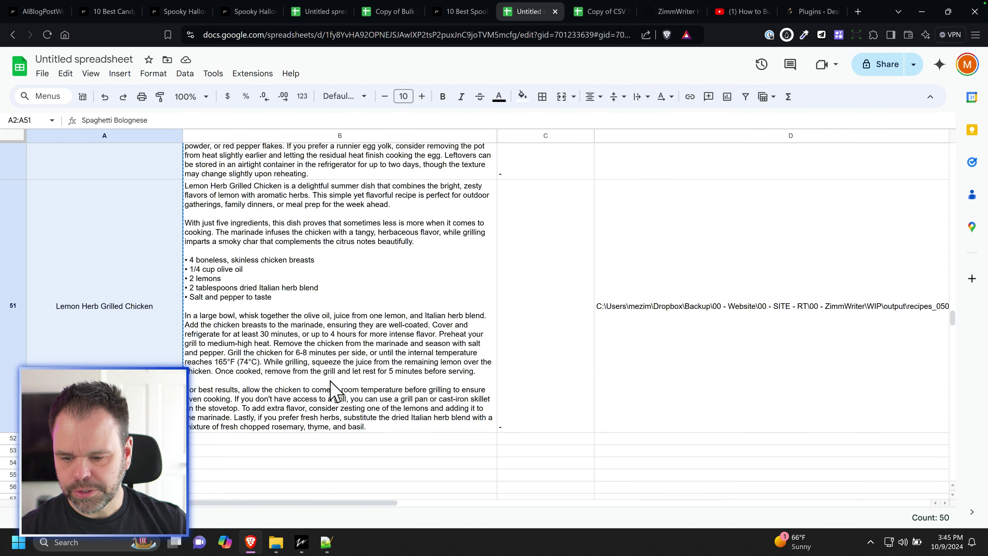
{"action": "scroll", "coordinate": [327, 389], "scroll_direction": "up", "scroll_amount": 15}
{"action": "scroll", "coordinate": [327, 389], "scroll_direction": "up", "scroll_amount": 20}
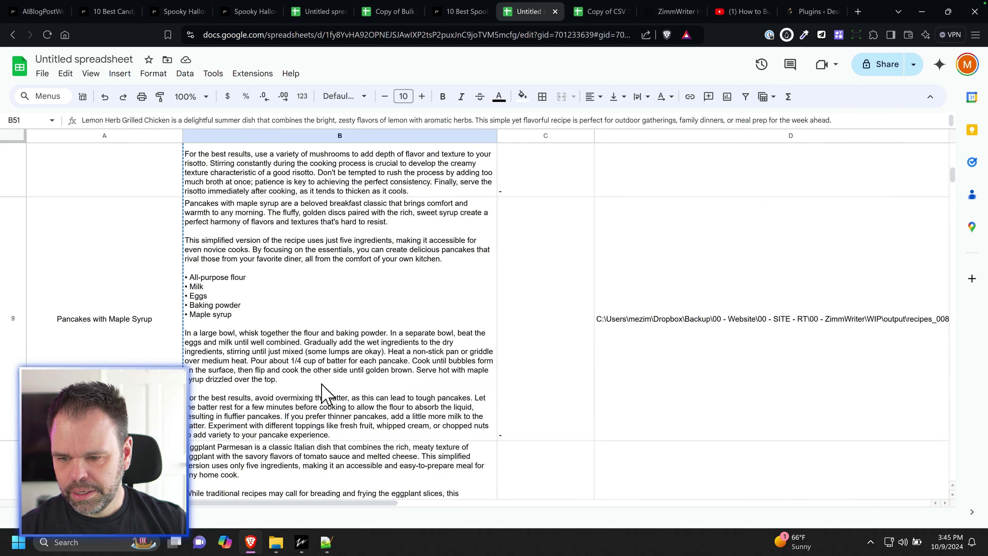
{"action": "left_click", "coordinate": [335, 296], "text": "shift"}
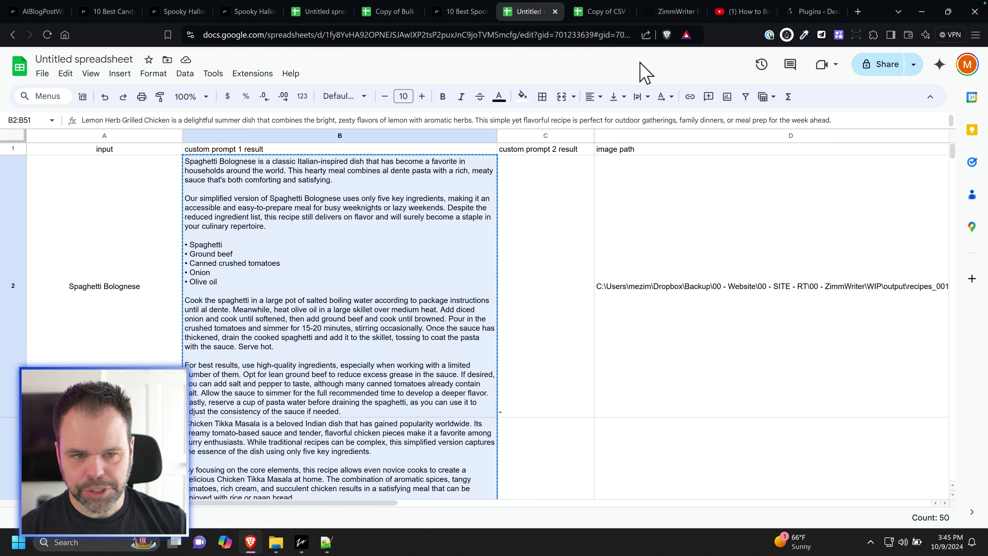
- Paste the recipe texts into the Publer template's Message column starting at B2
{"action": "left_click", "coordinate": [607, 12]}
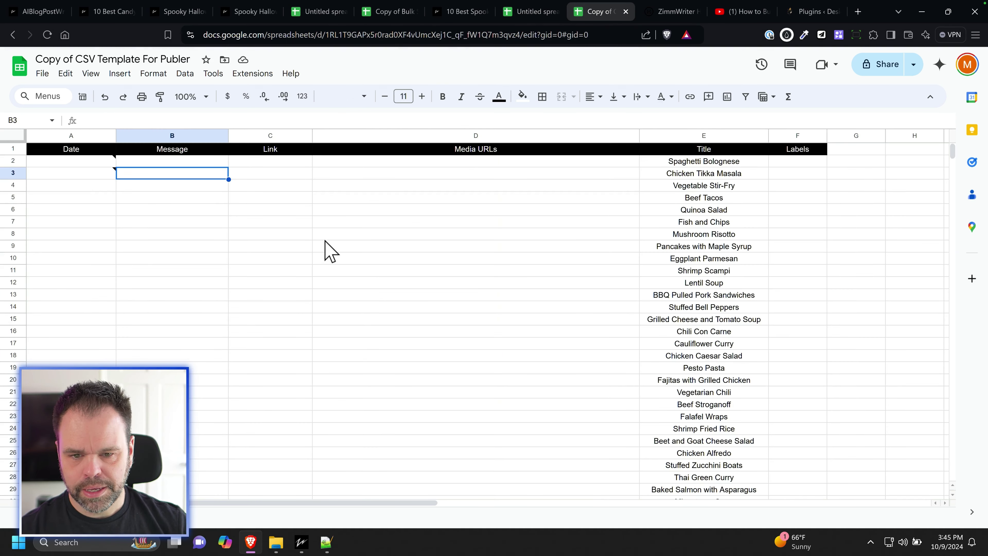
{"action": "left_click", "coordinate": [385, 163]}
{"action": "left_click", "coordinate": [190, 163]}
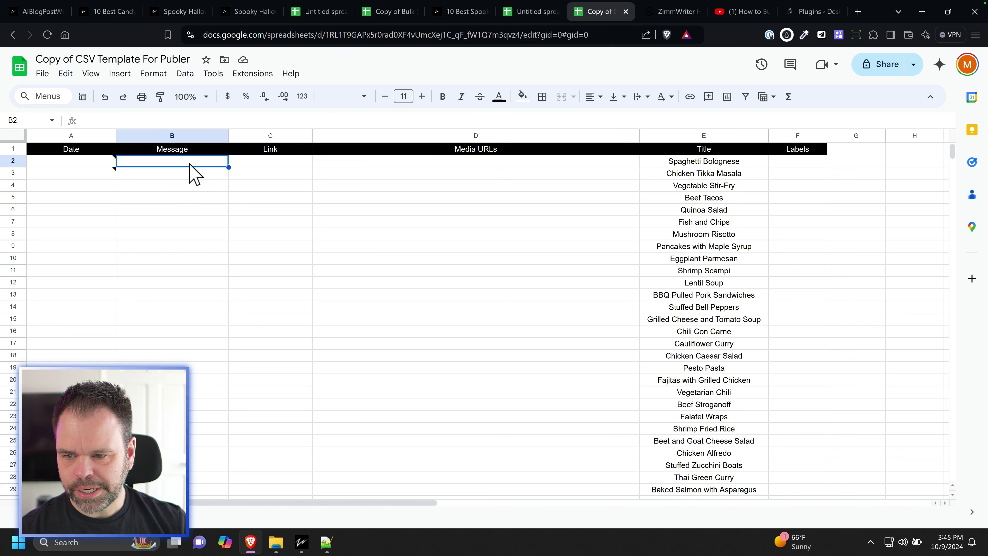
{"action": "key", "text": "ctrl+v"}
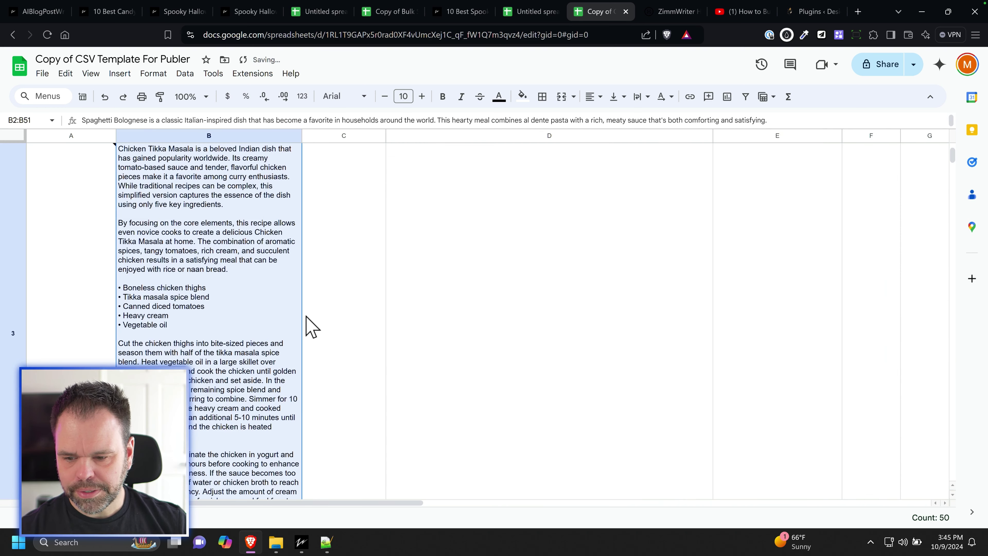
{"action": "scroll", "coordinate": [305, 316], "scroll_direction": "up", "scroll_amount": 7}
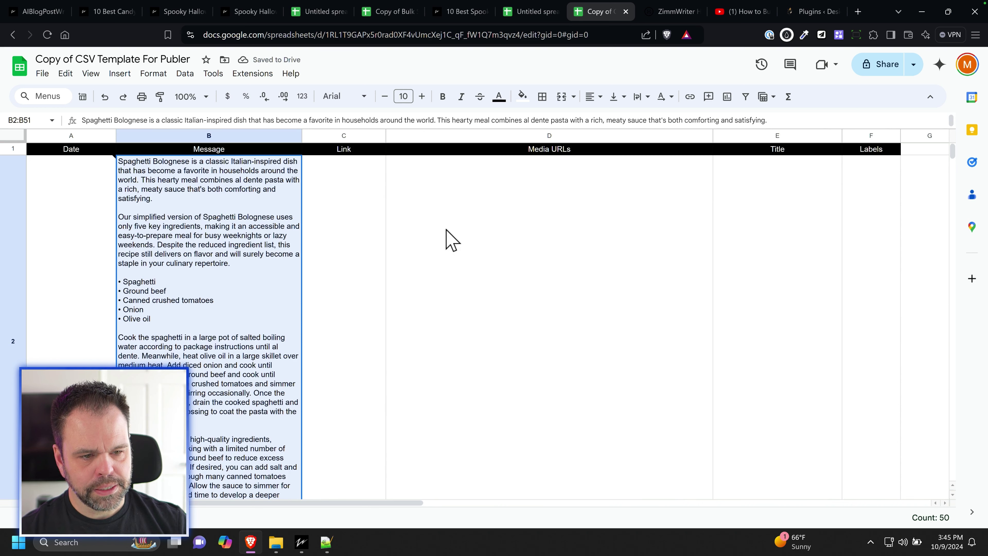
- Set the Title column's vertical alignment to middle and check the Spaghetti Bolognese title and message cells
{"action": "left_click", "coordinate": [793, 135]}
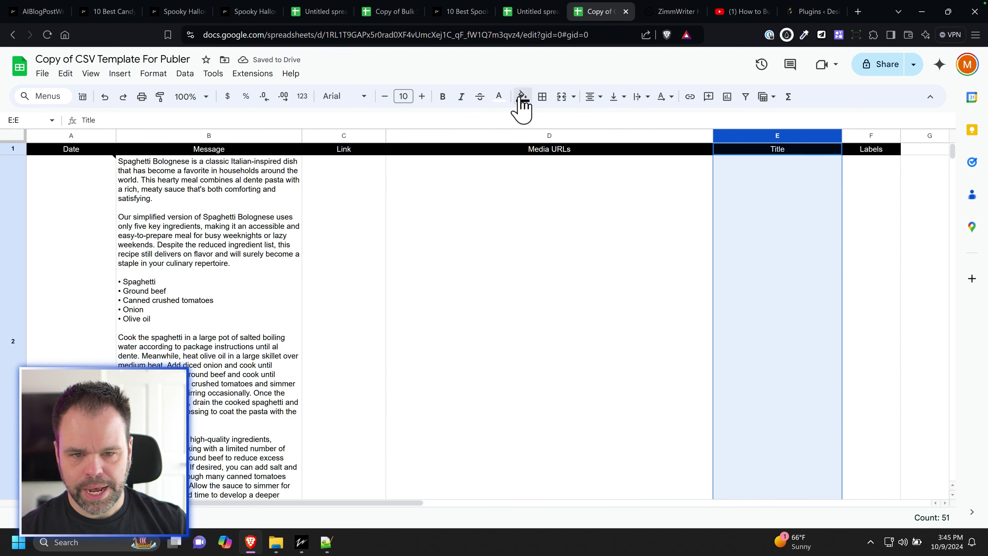
{"action": "left_click", "coordinate": [618, 96]}
{"action": "left_click", "coordinate": [637, 116]}
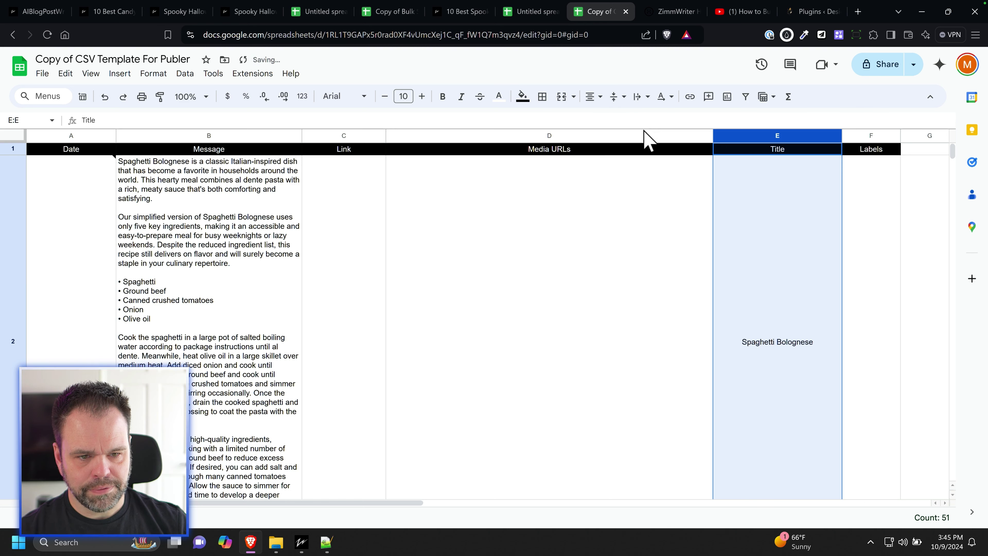
{"action": "left_click", "coordinate": [622, 270]}
{"action": "left_click", "coordinate": [753, 288]}
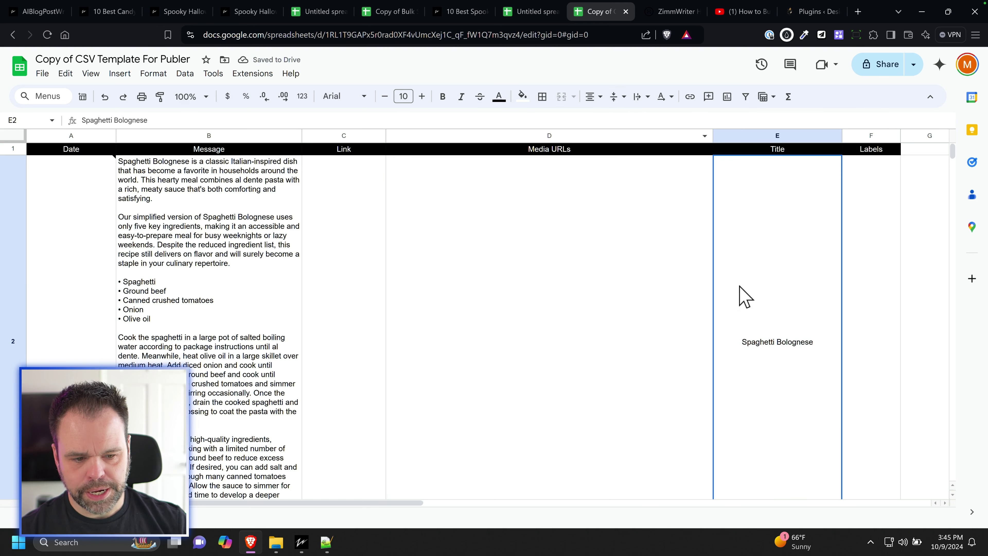
{"action": "left_click", "coordinate": [221, 187]}
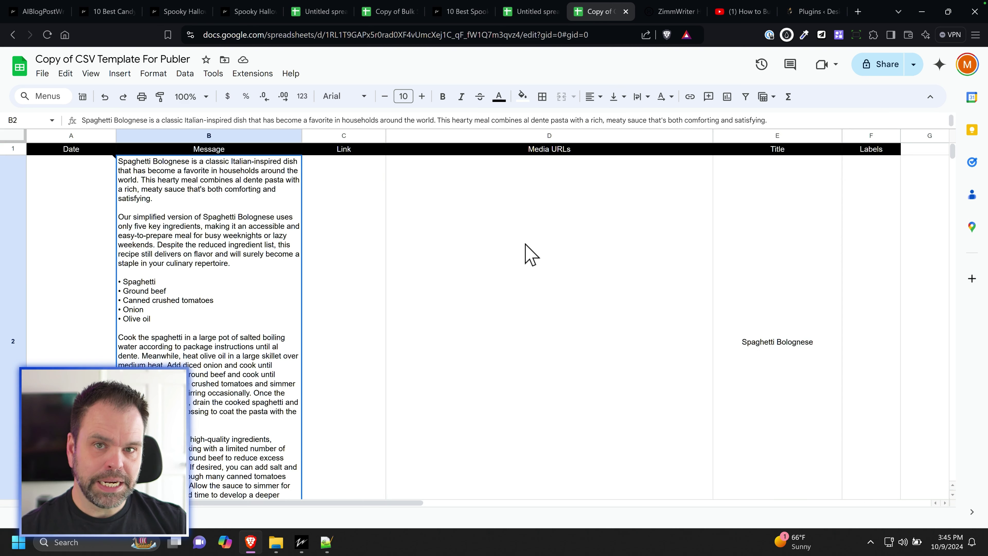
- Examine the Spaghetti Bolognese image path in the untitled spreadsheet and compare it with the Publer template's Media URLs cell D2
{"action": "key", "text": "ctrl+shift+Tab"}
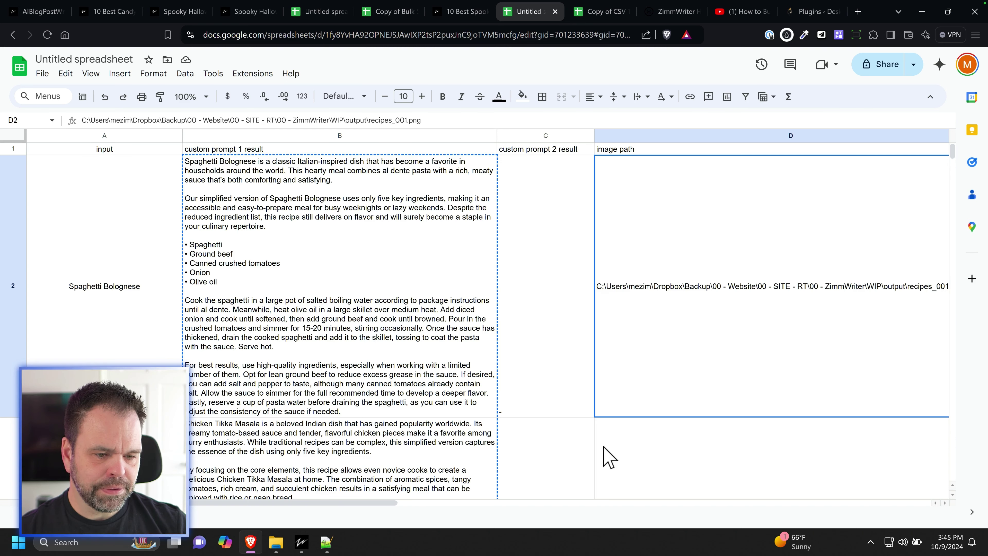
{"action": "left_click_drag", "start_coordinate": [383, 504], "coordinate": [551, 353]}
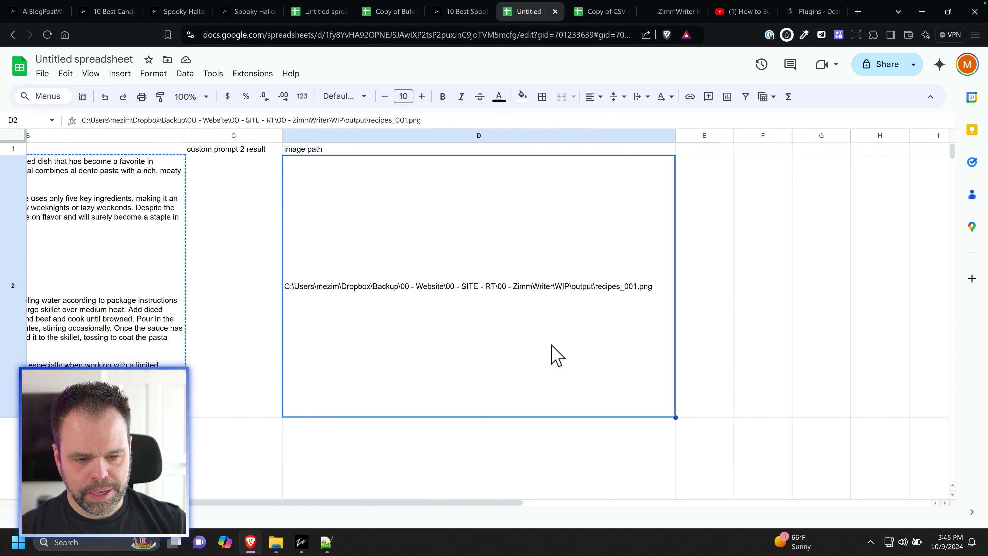
{"action": "left_click", "coordinate": [605, 11]}
{"action": "left_click", "coordinate": [546, 271]}
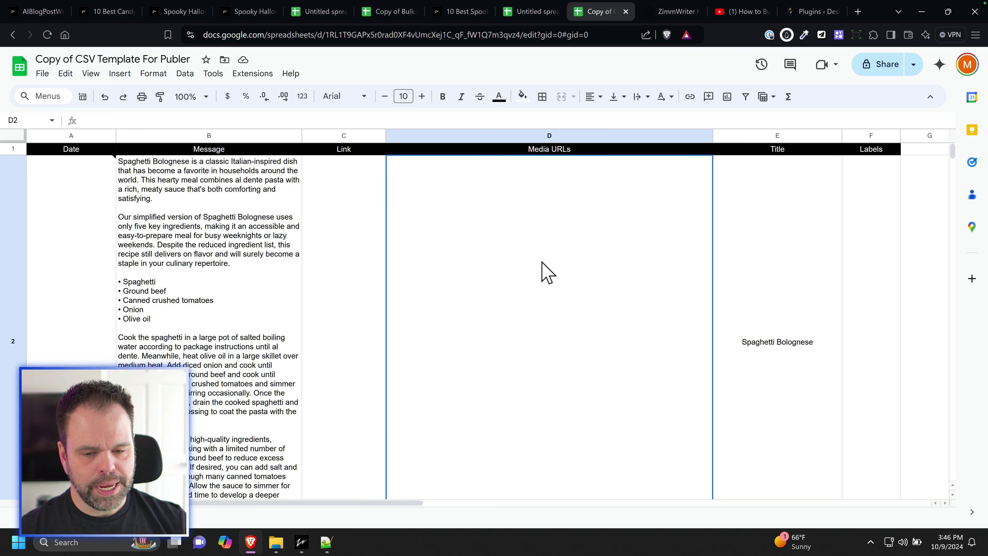
- Open the wp-content/uploads folder in the DesignerAffair WordPress site's File Manager
{"action": "left_click", "coordinate": [529, 11]}
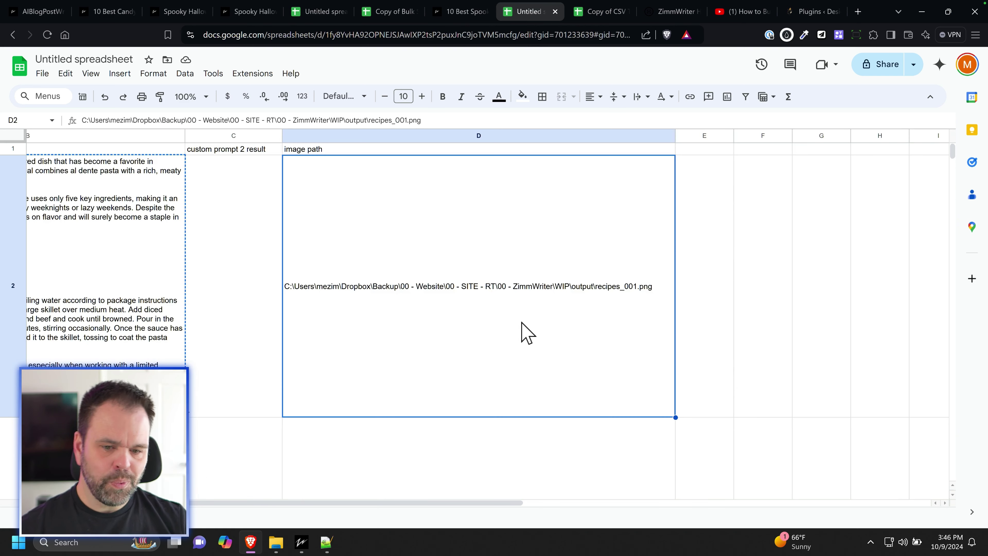
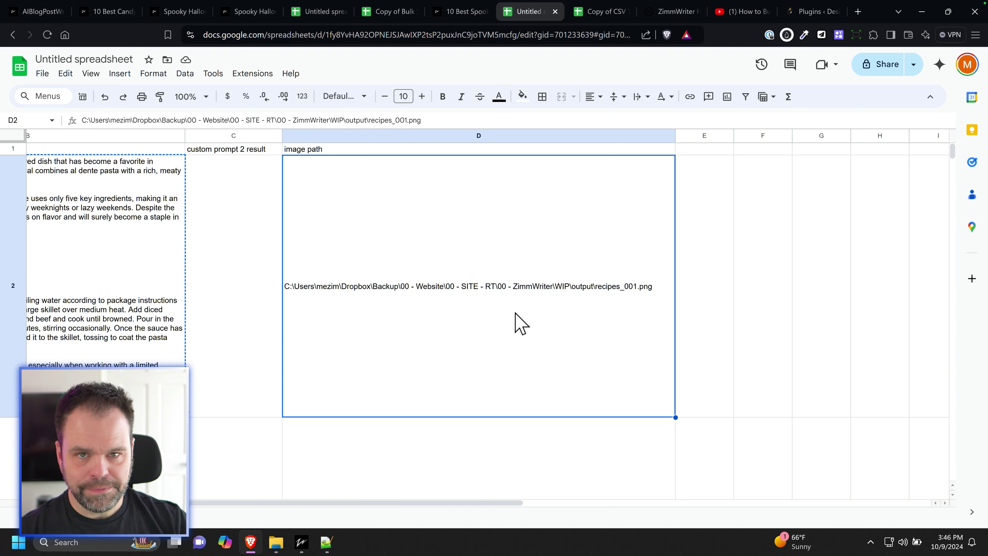
{"action": "left_click", "coordinate": [800, 11]}
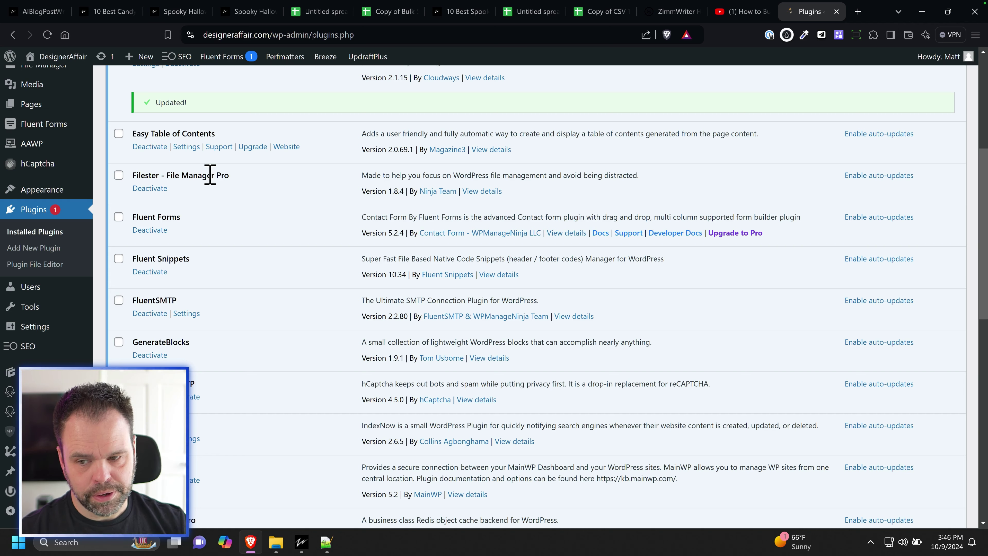
{"action": "scroll", "coordinate": [149, 177], "scroll_direction": "up", "scroll_amount": 5}
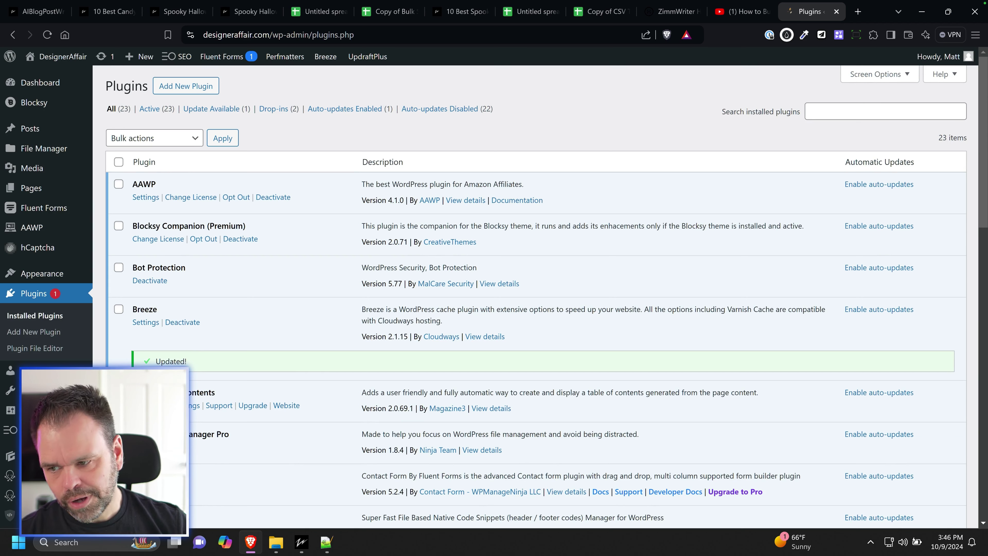
{"action": "left_click", "coordinate": [49, 156]}
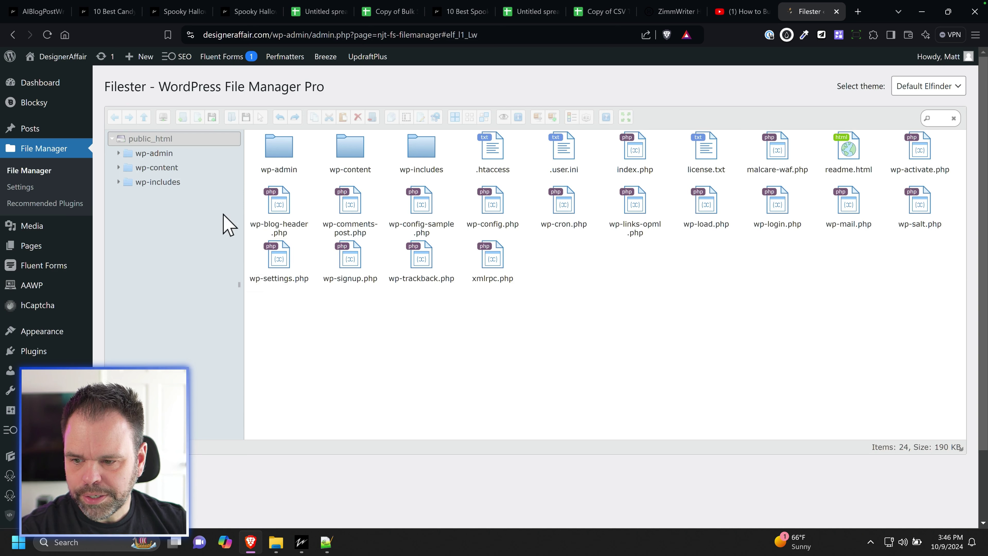
{"action": "left_click", "coordinate": [118, 167]}
{"action": "left_click", "coordinate": [125, 312]}
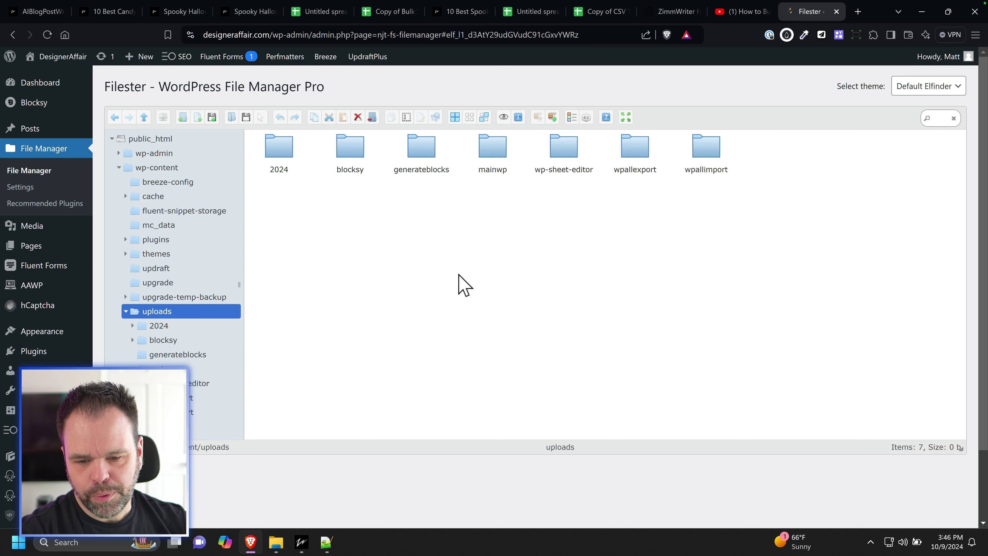
- Create a new folder named social_images_2024_10_09 inside the uploads folder
{"action": "right_click", "coordinate": [335, 226]}
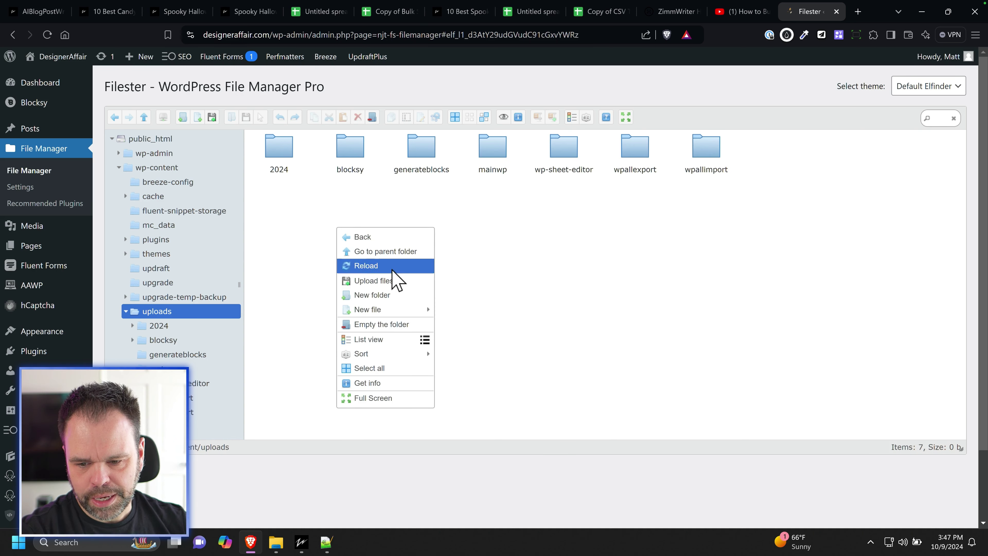
{"action": "left_click", "coordinate": [398, 295]}
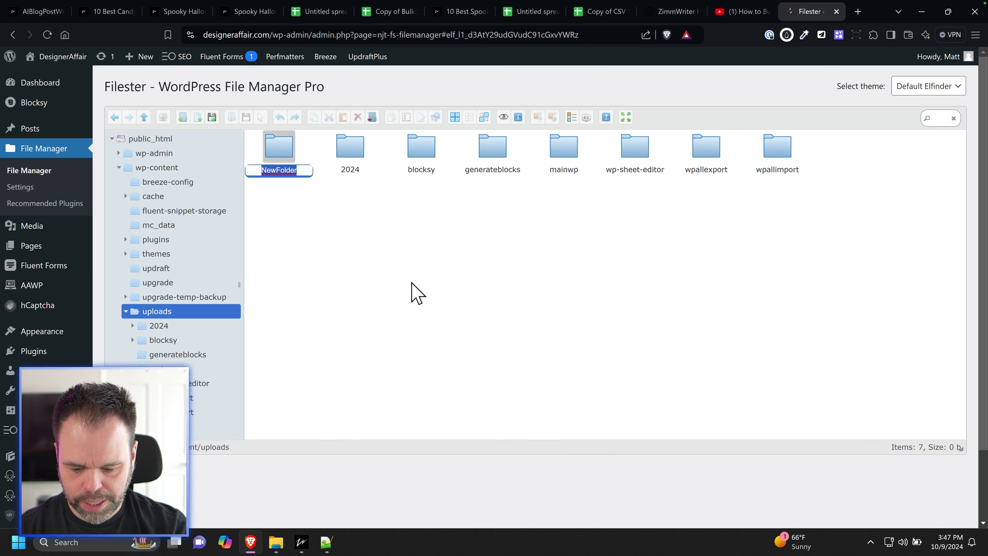
{"action": "type", "text": "social_images"}
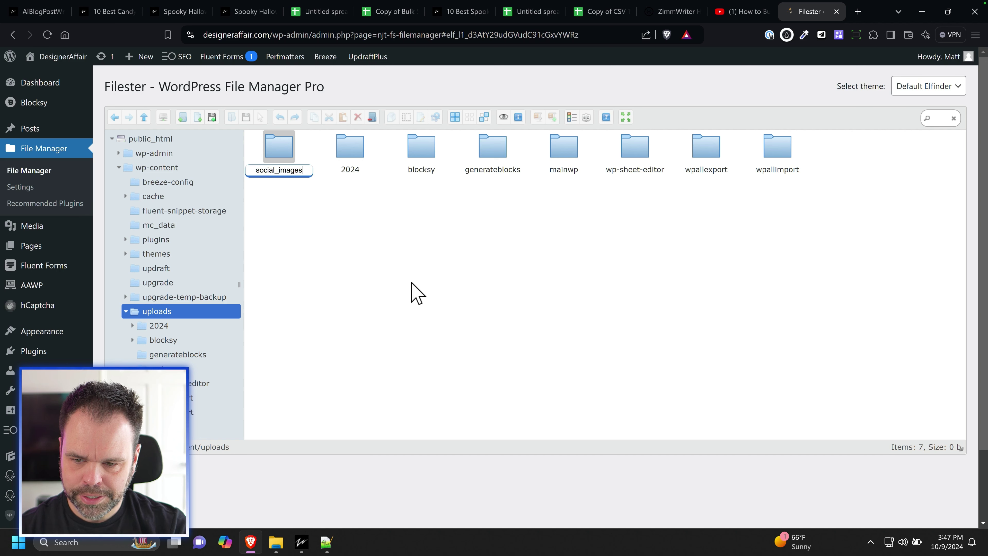
{"action": "type", "text": "_2024-"}
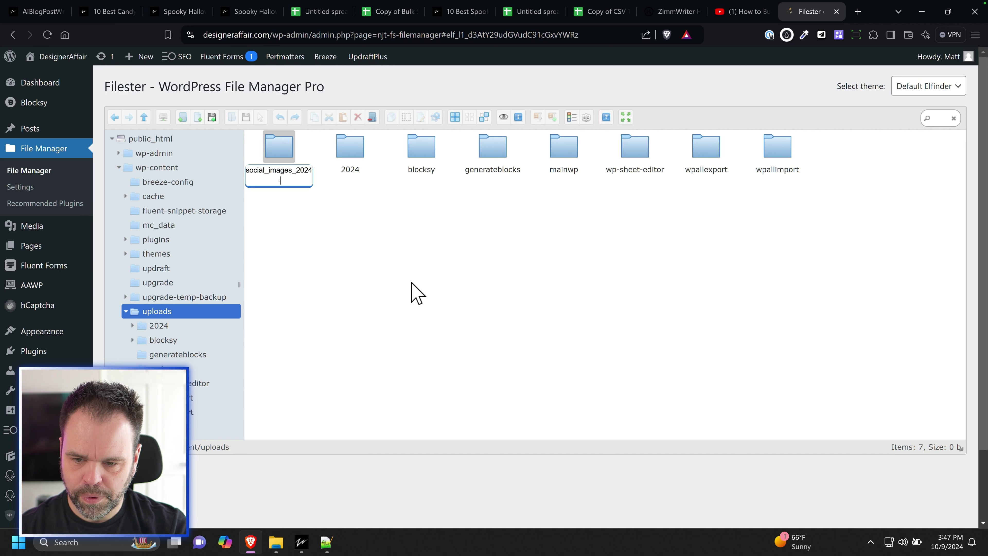
{"action": "type", "text": "10_0"}
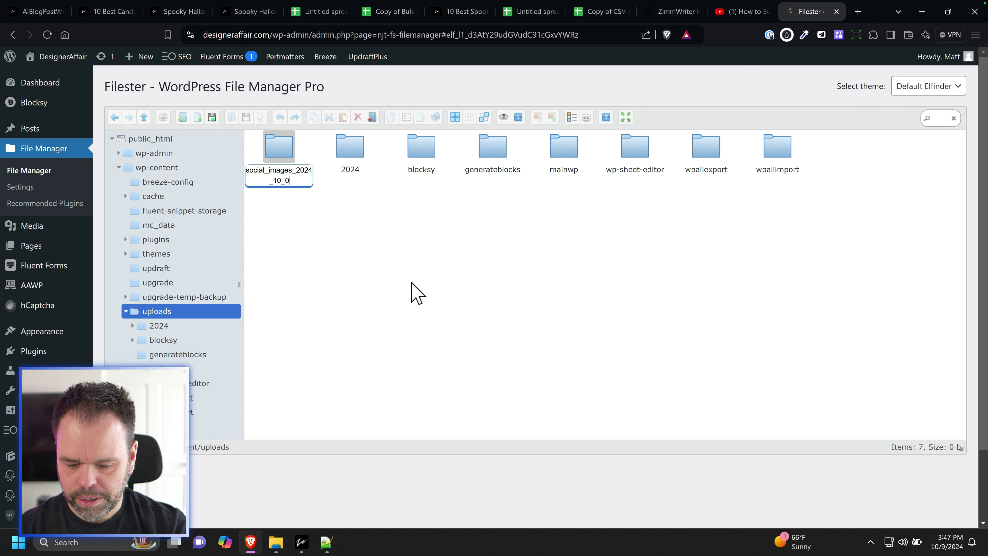
{"action": "type", "text": "9"}
{"action": "key", "text": "Return"}
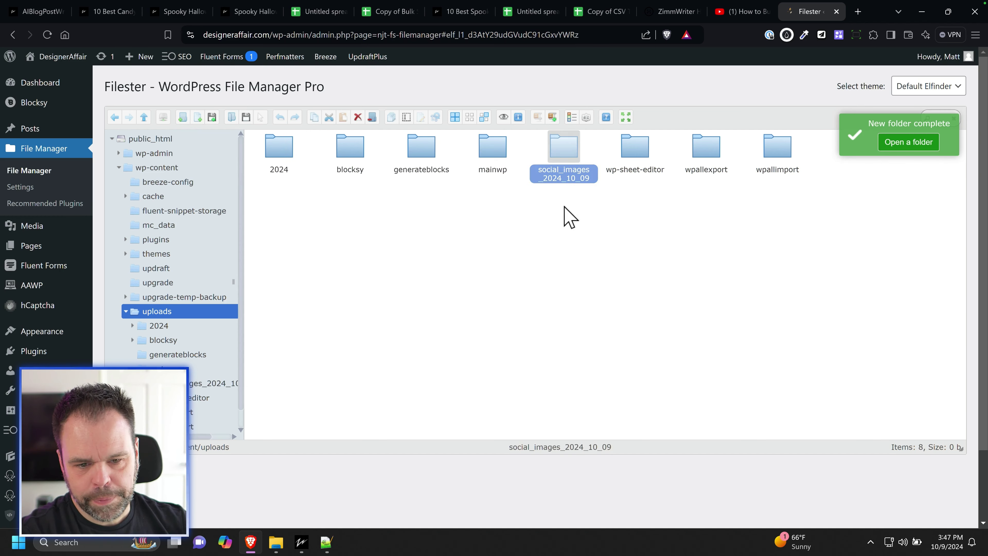
- Upload the images recipes_001 to recipes_007 from the local ZimmWriter output folder into social_images_2024_10_09
{"action": "double_click", "coordinate": [565, 153]}
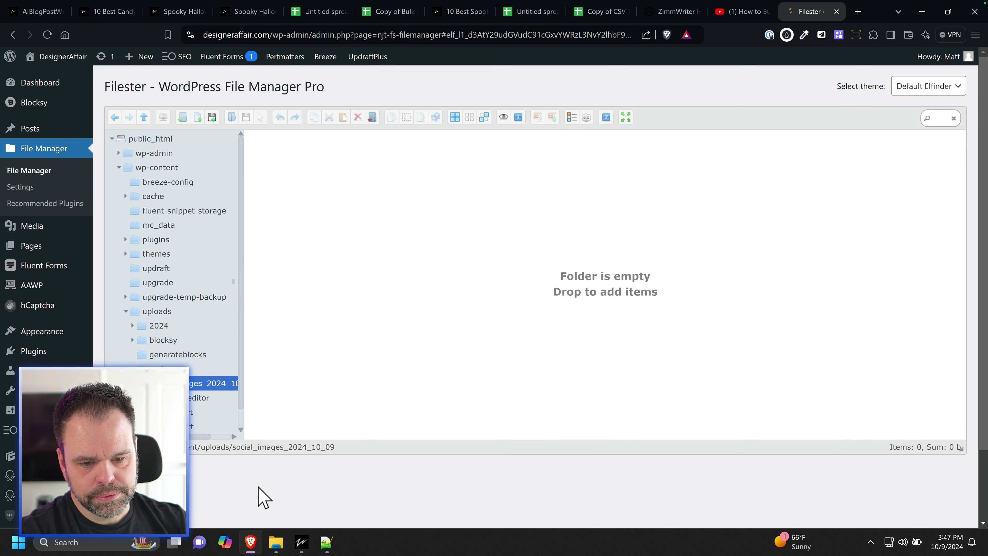
{"action": "left_click", "coordinate": [276, 544]}
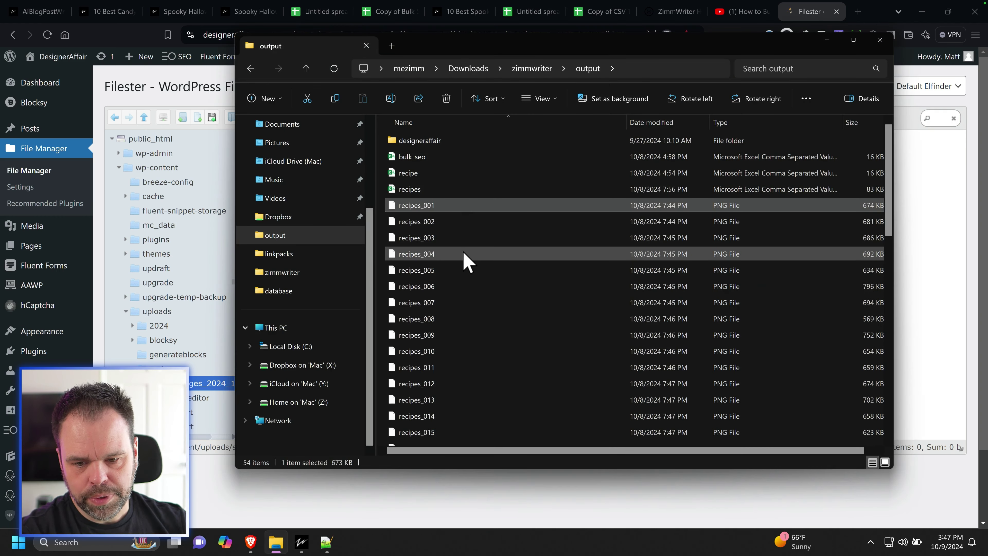
{"action": "left_click", "coordinate": [430, 305], "text": "shift"}
{"action": "left_click_drag", "start_coordinate": [477, 44], "coordinate": [759, 40]}
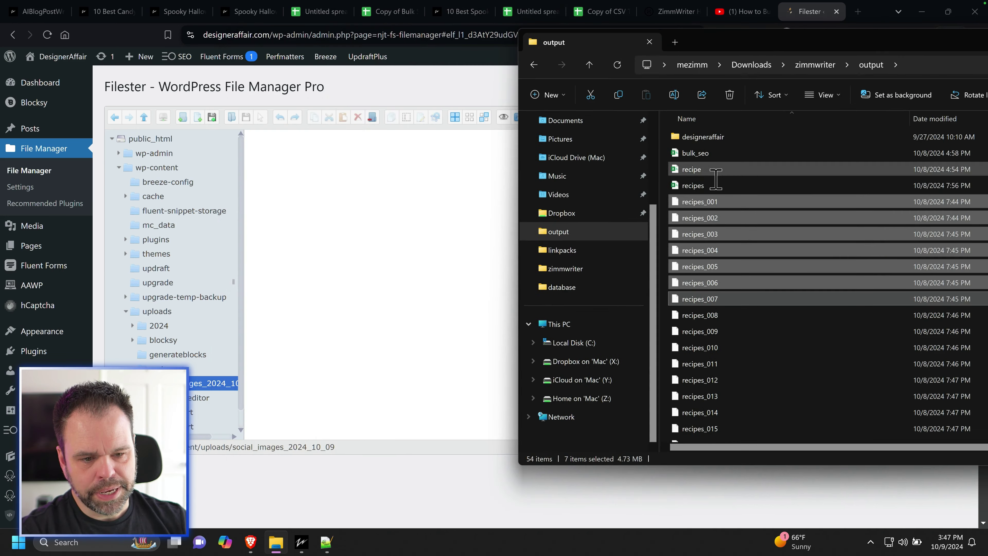
{"action": "left_click_drag", "start_coordinate": [699, 201], "coordinate": [363, 214]}
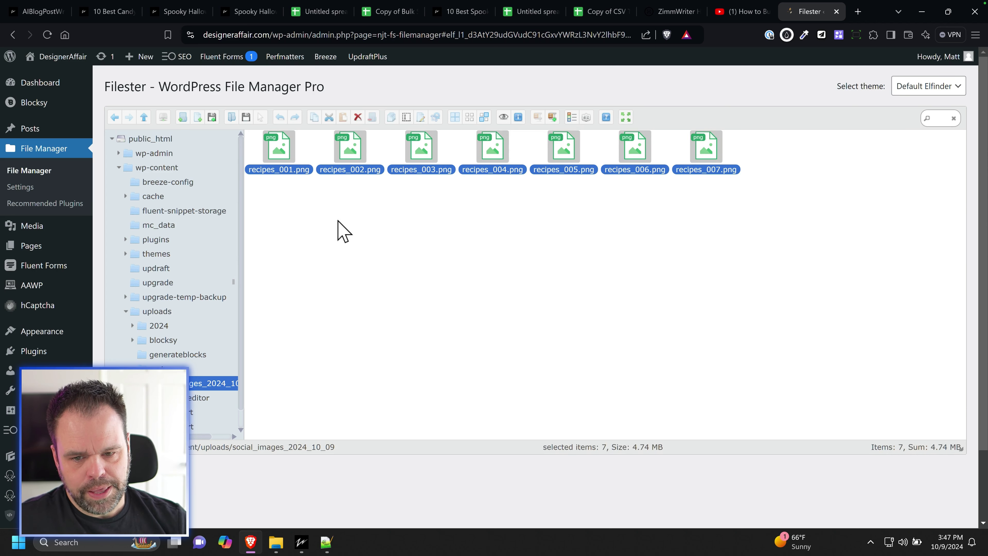
- Show the file info of recipes_001.png and copy its path from /wp-content onward, leaving out public_html
{"action": "left_click", "coordinate": [279, 150]}
{"action": "right_click", "coordinate": [280, 151]}
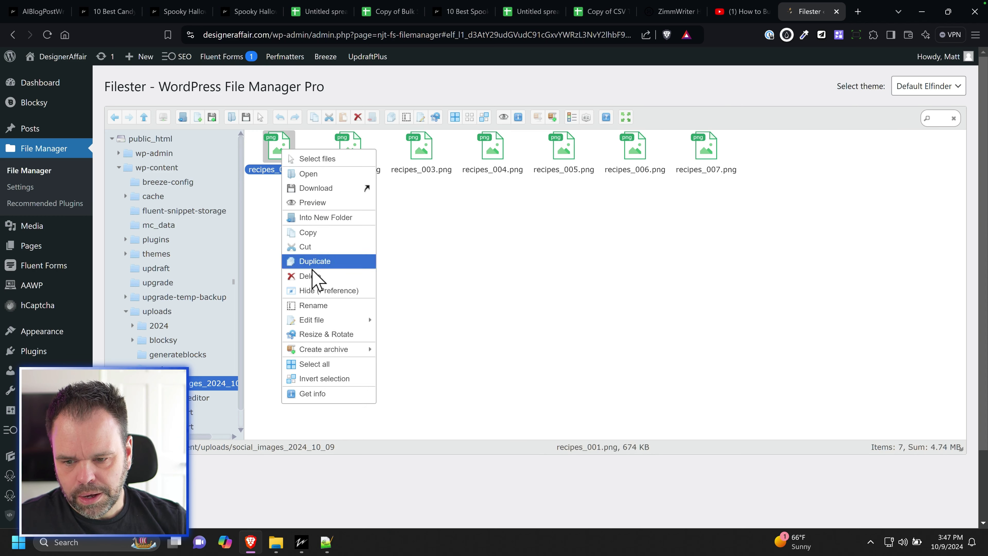
{"action": "left_click", "coordinate": [333, 394]}
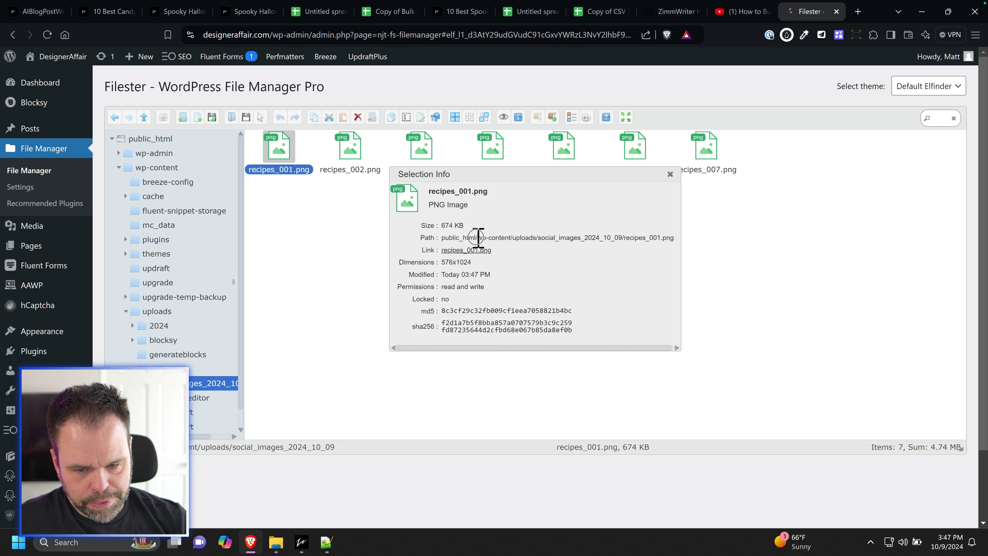
{"action": "left_click_drag", "start_coordinate": [478, 237], "coordinate": [504, 238]}
{"action": "double_click", "coordinate": [444, 238]}
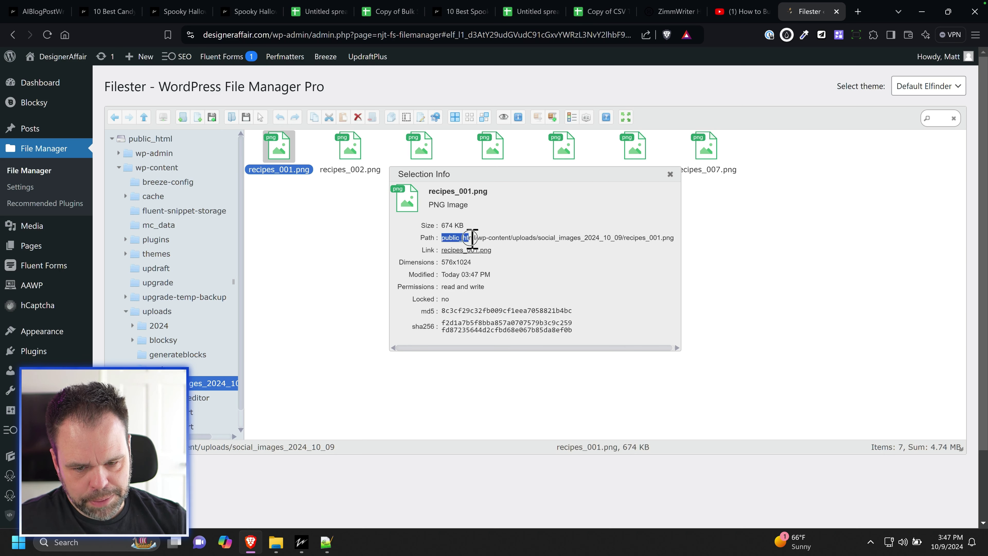
{"action": "left_click", "coordinate": [482, 238]}
{"action": "left_click_drag", "start_coordinate": [481, 238], "coordinate": [674, 238]}
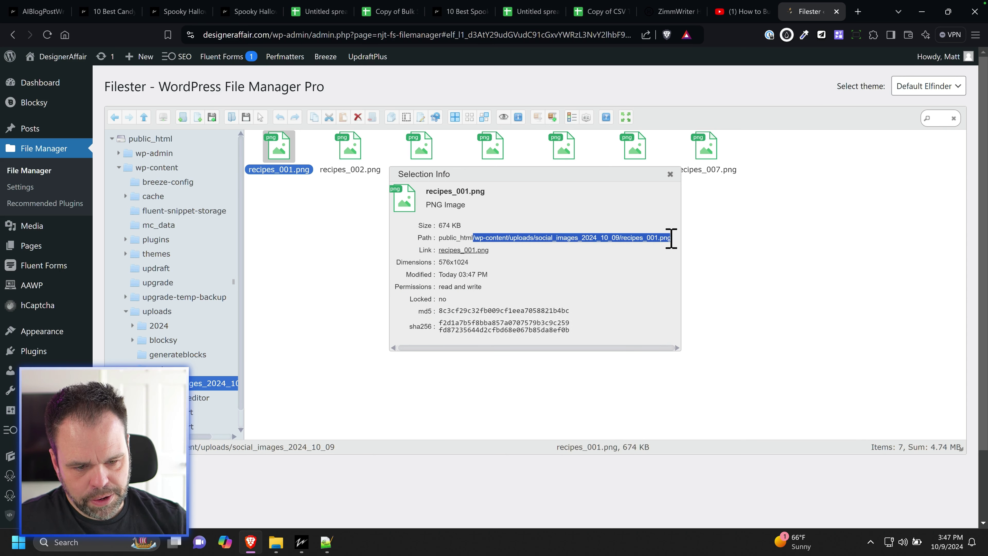
{"action": "right_click", "coordinate": [656, 240]}
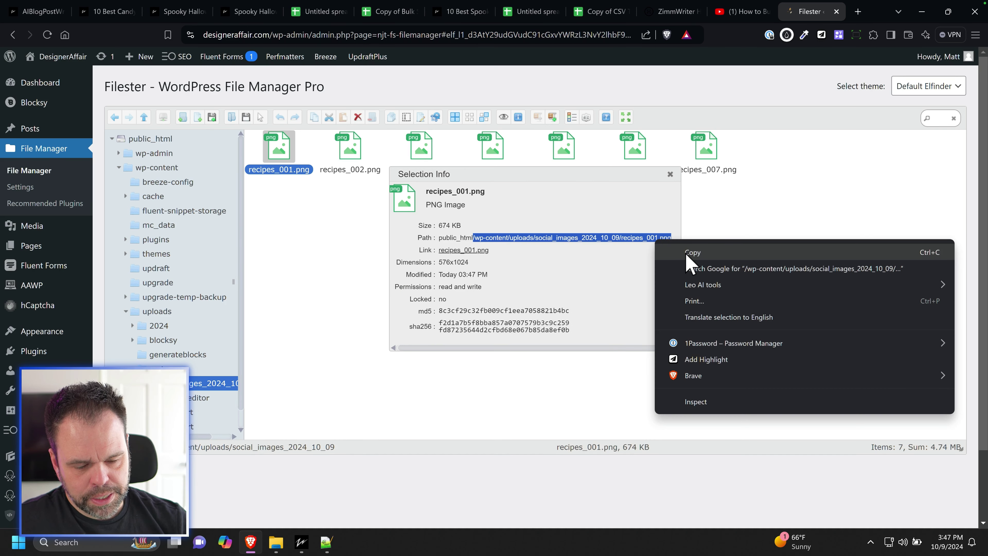
{"action": "left_click", "coordinate": [687, 253]}
{"action": "left_click", "coordinate": [857, 12]}
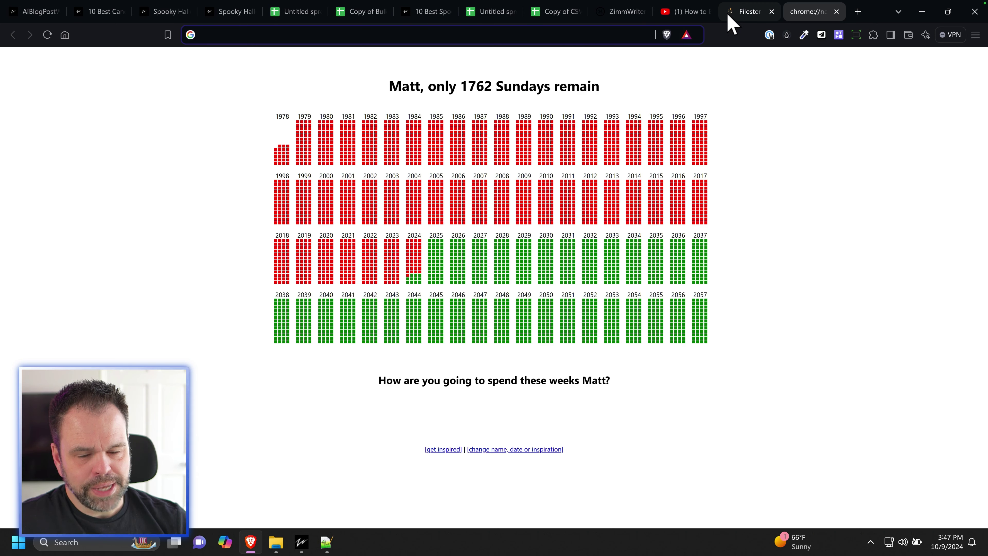
{"action": "type", "text": "desi"}
{"action": "key", "text": "Right"}
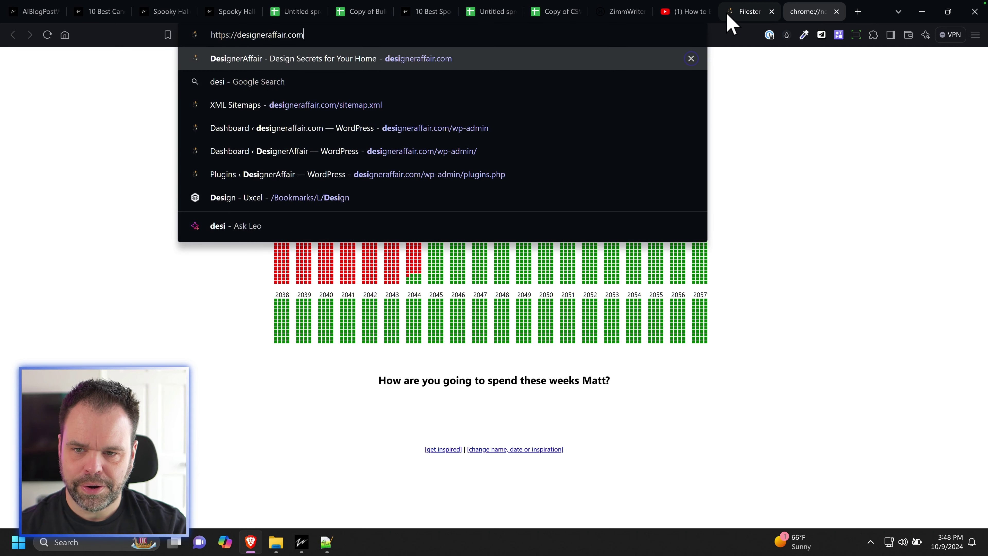
{"action": "key", "text": "ctrl+v"}
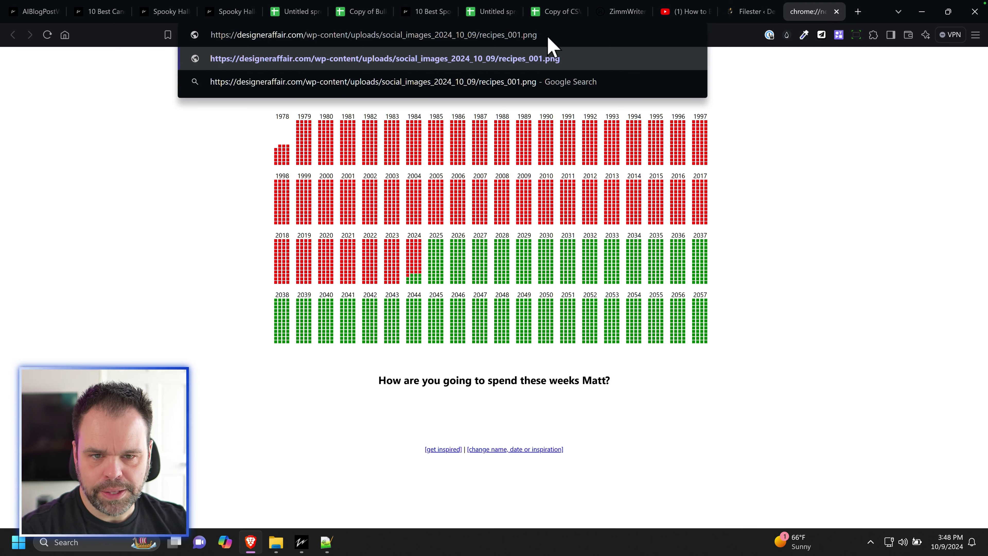
{"action": "key", "text": "Return"}
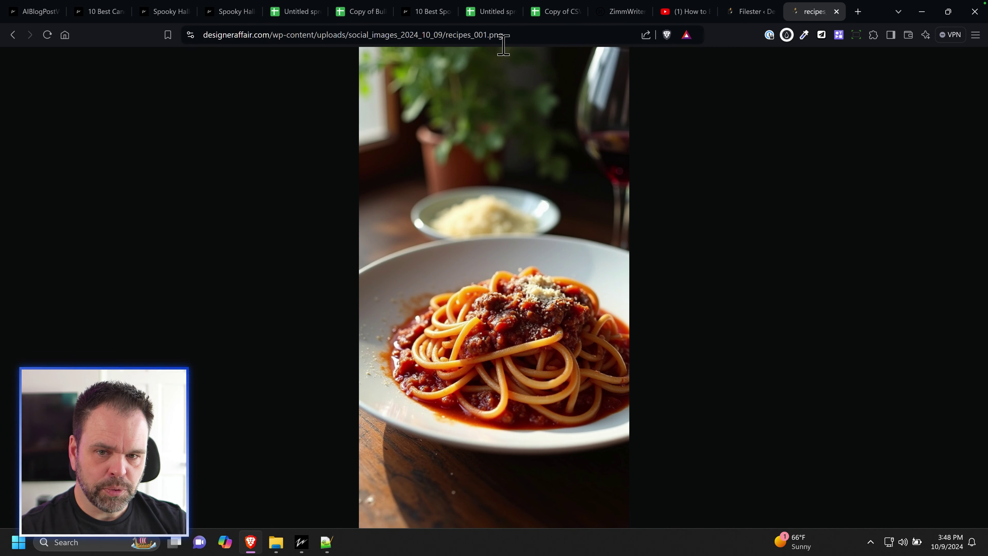
- Copy the image's web address up to and including social_images_2024_10_09/, without the file name
{"action": "left_click_drag", "start_coordinate": [447, 34], "coordinate": [194, 30]}
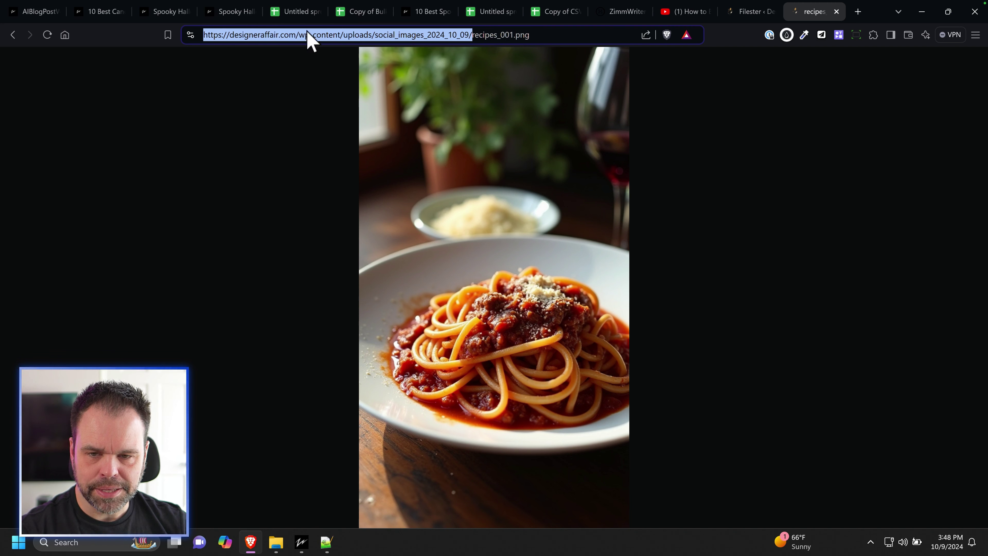
{"action": "right_click", "coordinate": [335, 41]}
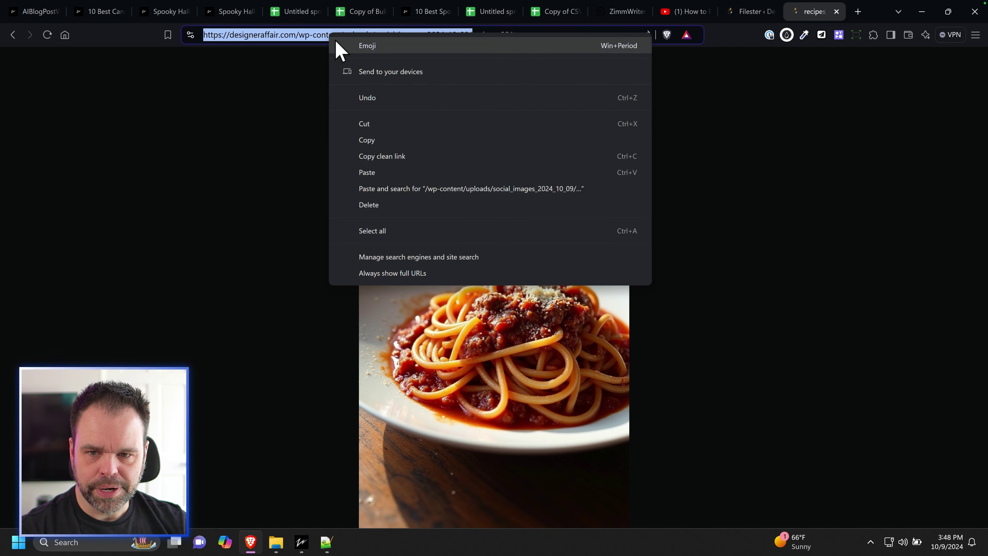
{"action": "left_click", "coordinate": [386, 141]}
{"action": "left_click", "coordinate": [554, 13]}
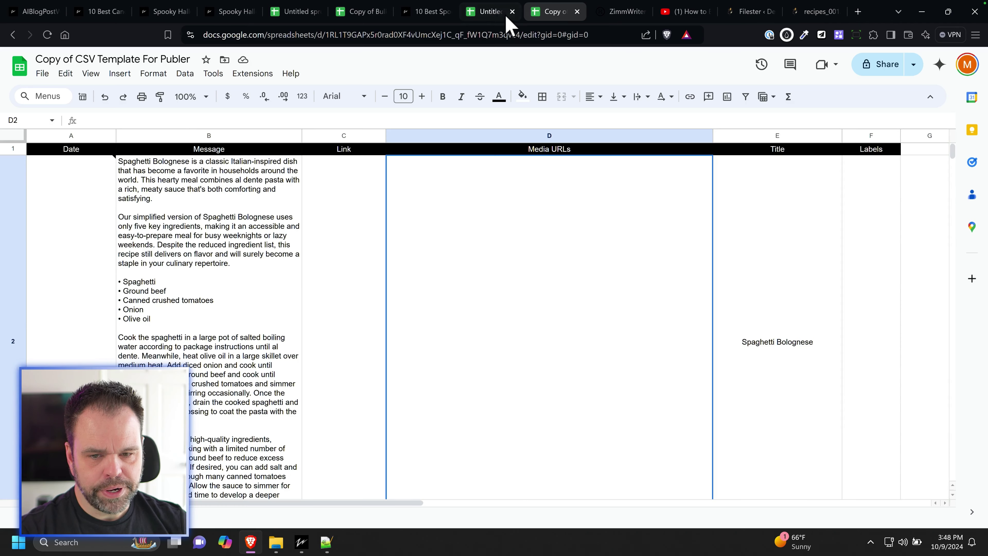
{"action": "left_click", "coordinate": [491, 15]}
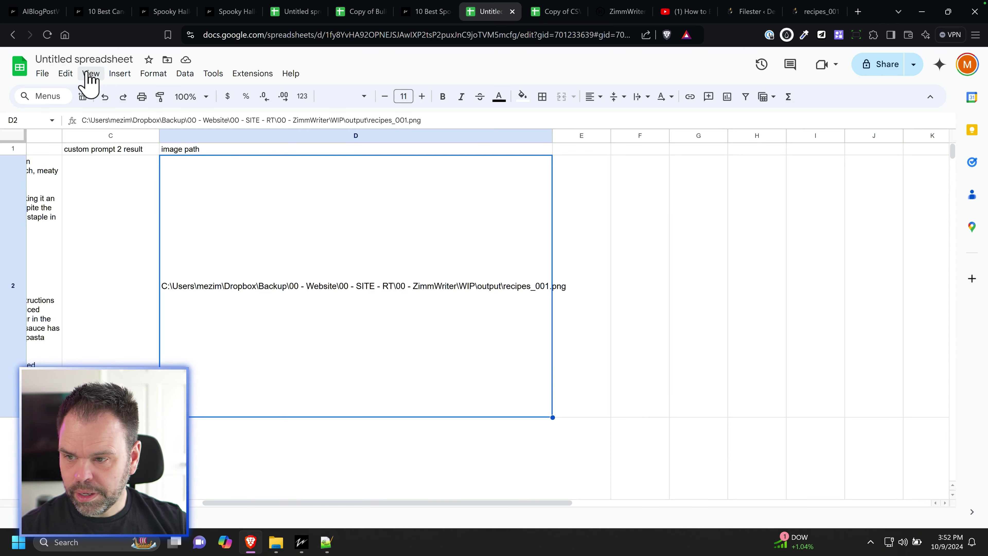
{"action": "left_click", "coordinate": [88, 74]}
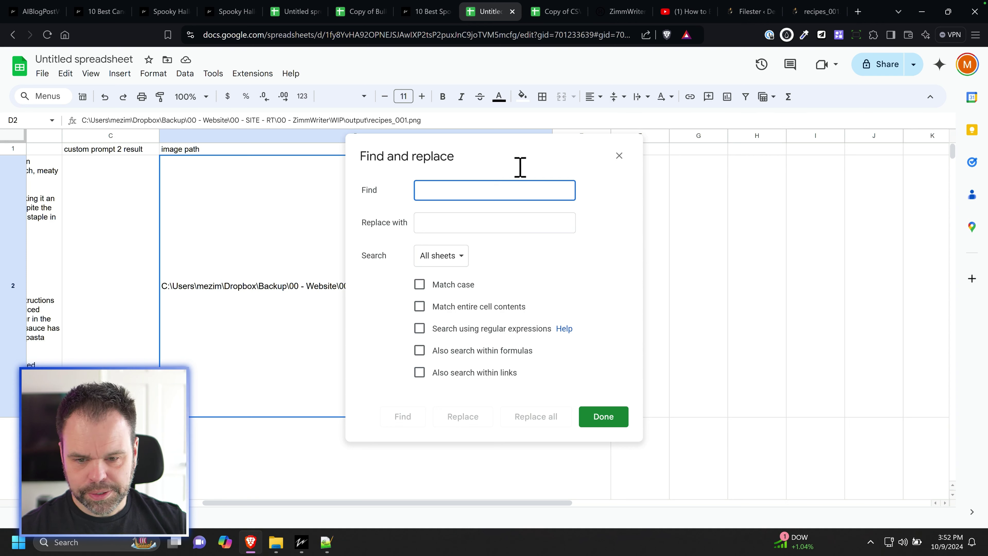
{"action": "left_click_drag", "start_coordinate": [836, 216], "coordinate": [701, 219]}
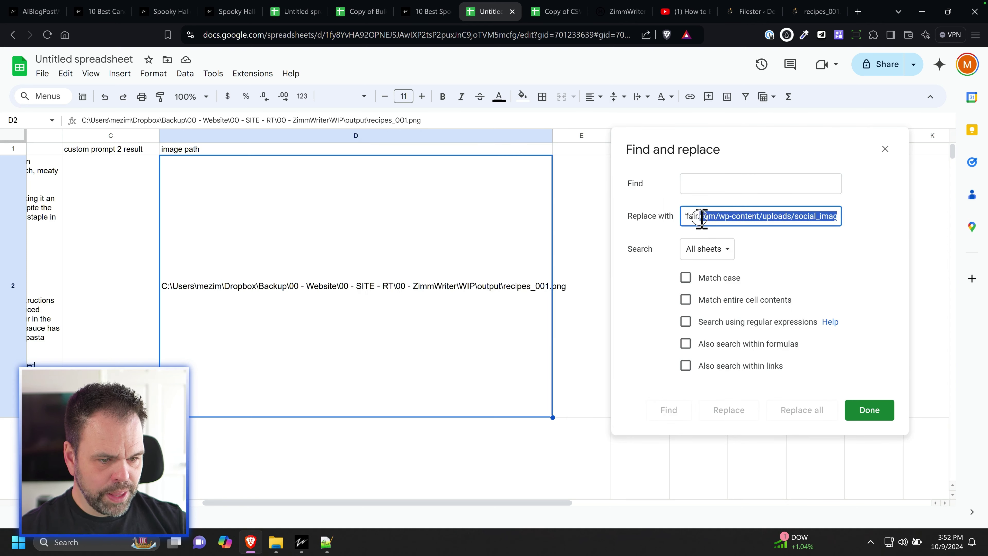
{"action": "key", "text": "End"}
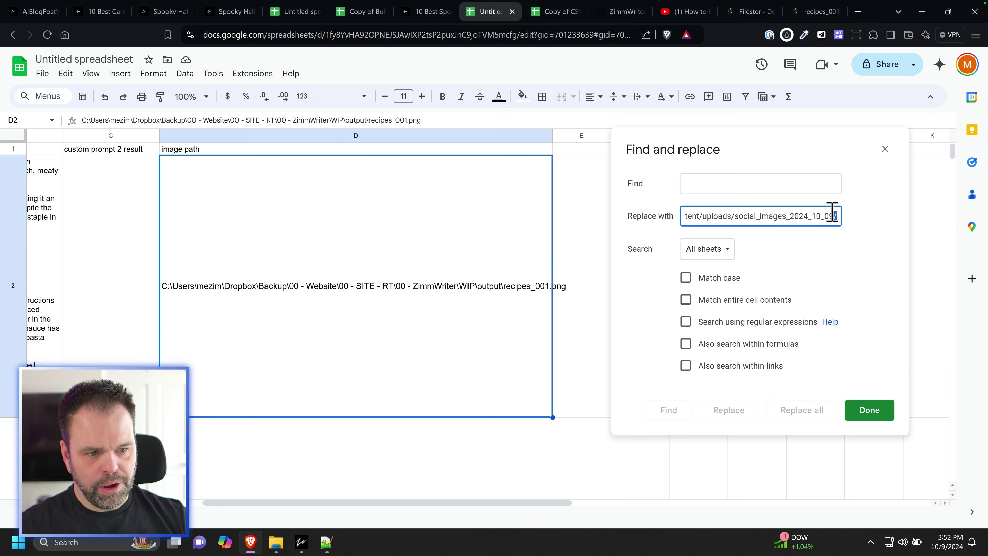
- Copy the local folder path that precedes recipes_001.png in image path cell D2, leaving the cell unchanged
{"action": "left_click", "coordinate": [478, 298]}
{"action": "double_click", "coordinate": [461, 297]}
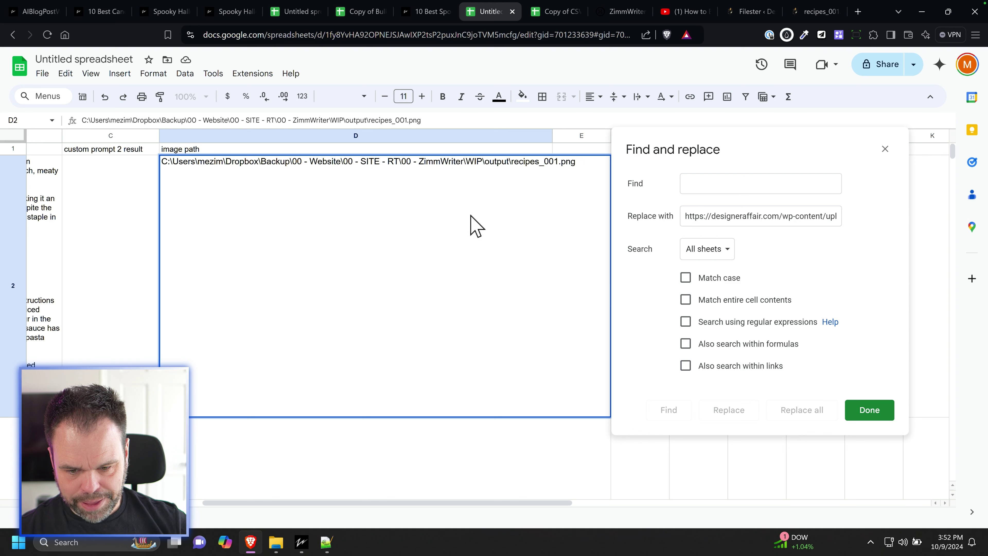
{"action": "left_click", "coordinate": [482, 160]}
{"action": "left_click_drag", "start_coordinate": [511, 161], "coordinate": [182, 171]}
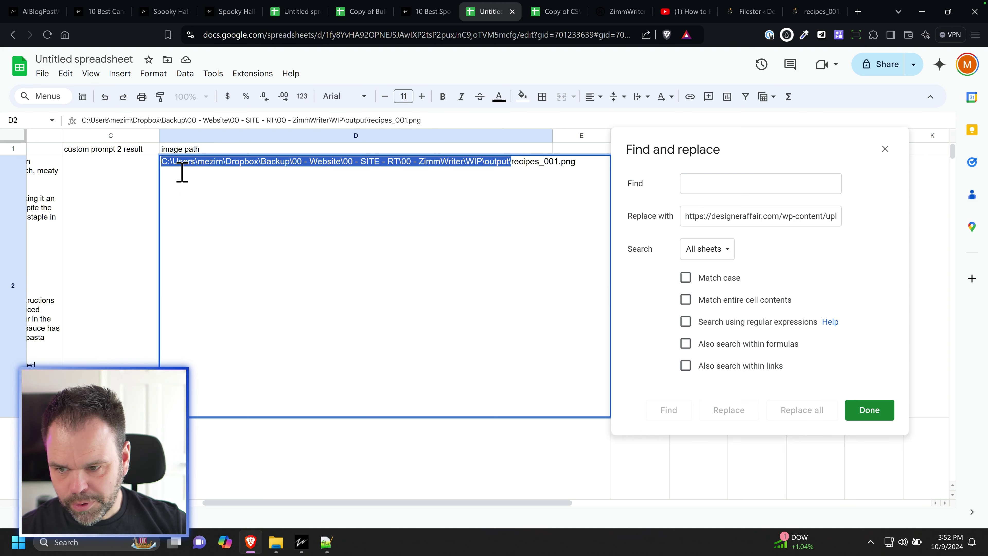
{"action": "left_click", "coordinate": [509, 467]}
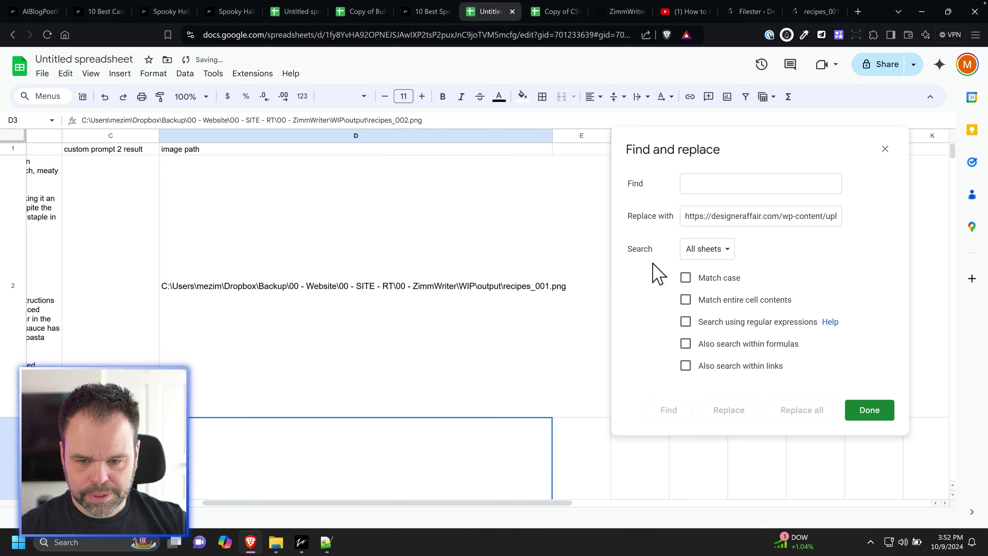
{"action": "left_click", "coordinate": [707, 183]}
{"action": "key", "text": "ctrl+v"}
{"action": "left_click_drag", "start_coordinate": [737, 185], "coordinate": [626, 167]}
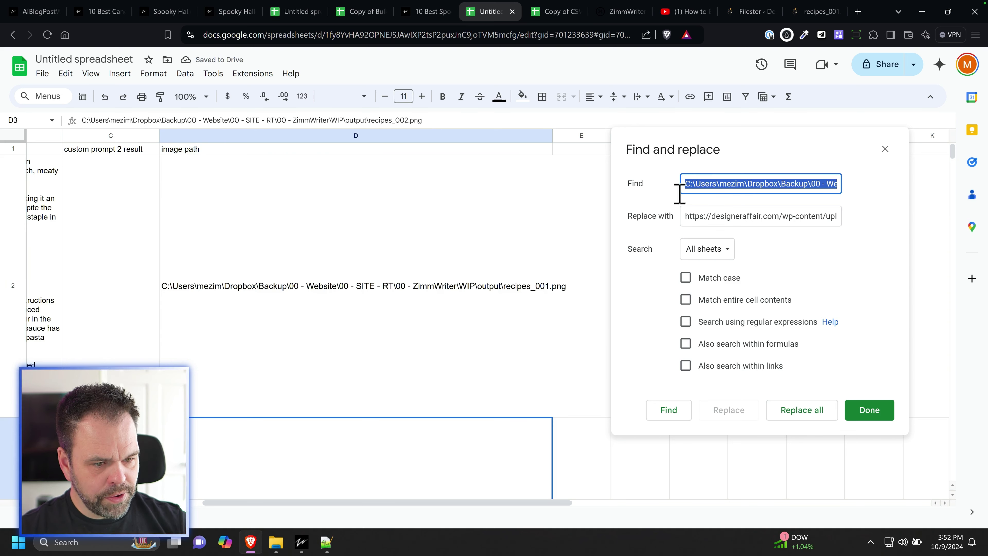
{"action": "left_click_drag", "start_coordinate": [695, 215], "coordinate": [851, 210]}
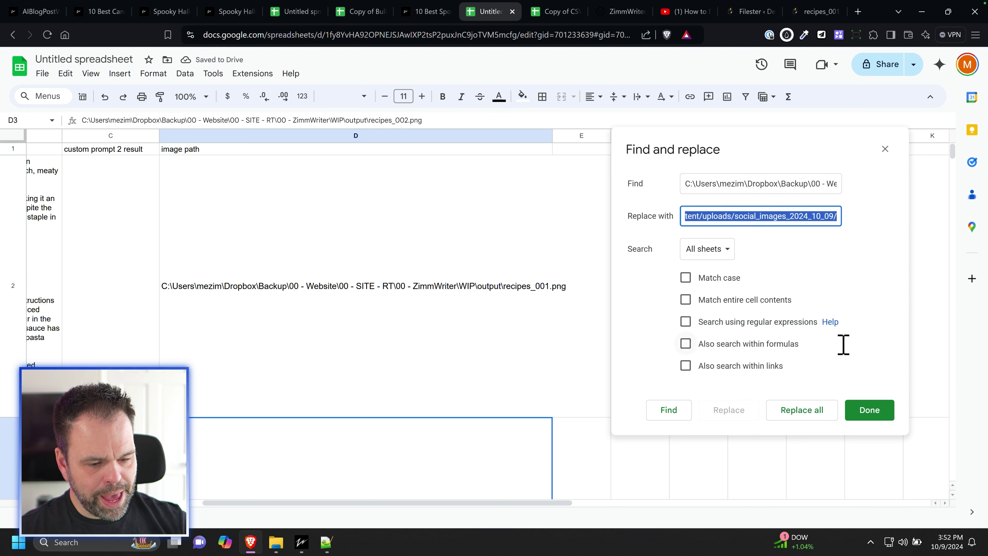
{"action": "left_click", "coordinate": [675, 417]}
{"action": "left_click", "coordinate": [793, 415]}
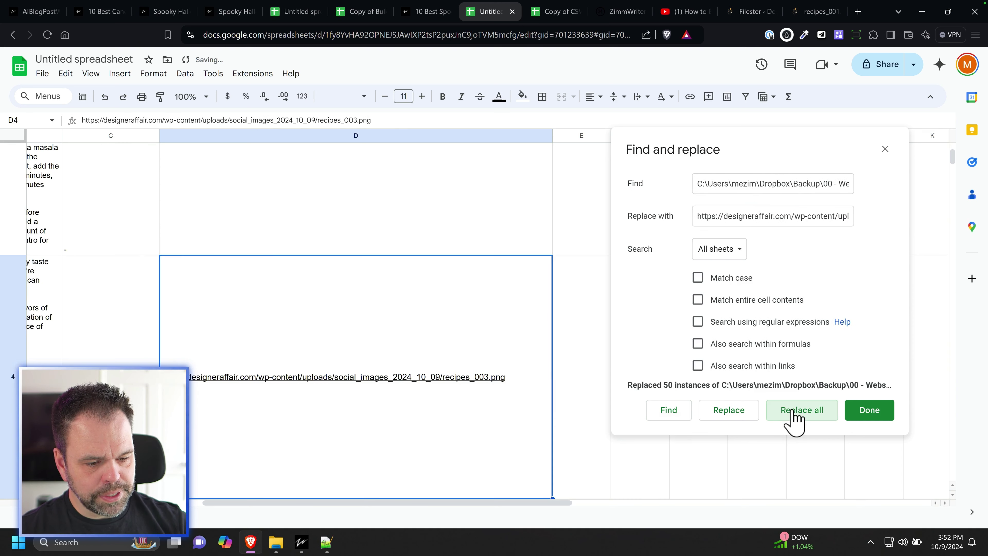
{"action": "left_click", "coordinate": [855, 412]}
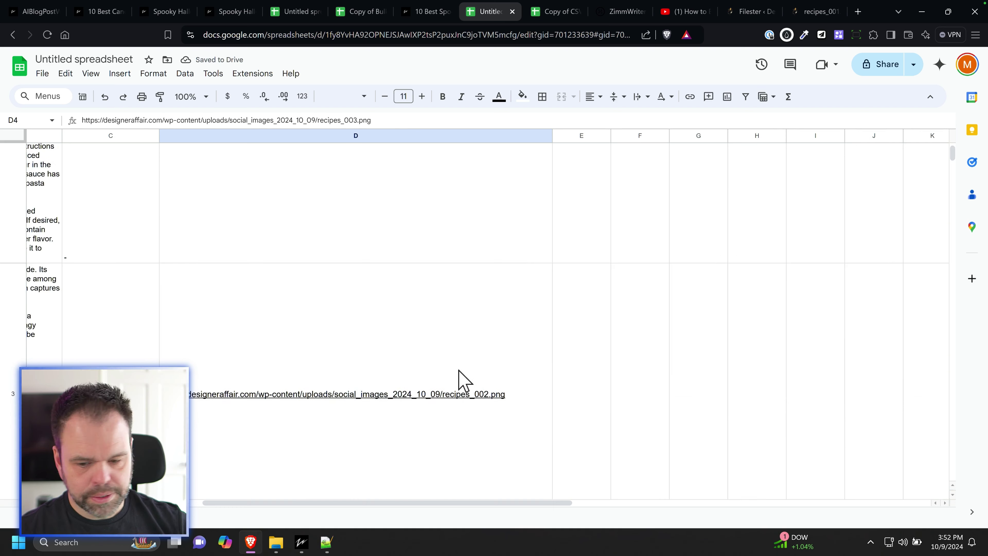
- Check the replaced image addresses in column D, opening the recipes_004.png link to view the hosted image and closing its page
{"action": "scroll", "coordinate": [430, 405], "scroll_direction": "down", "scroll_amount": 5}
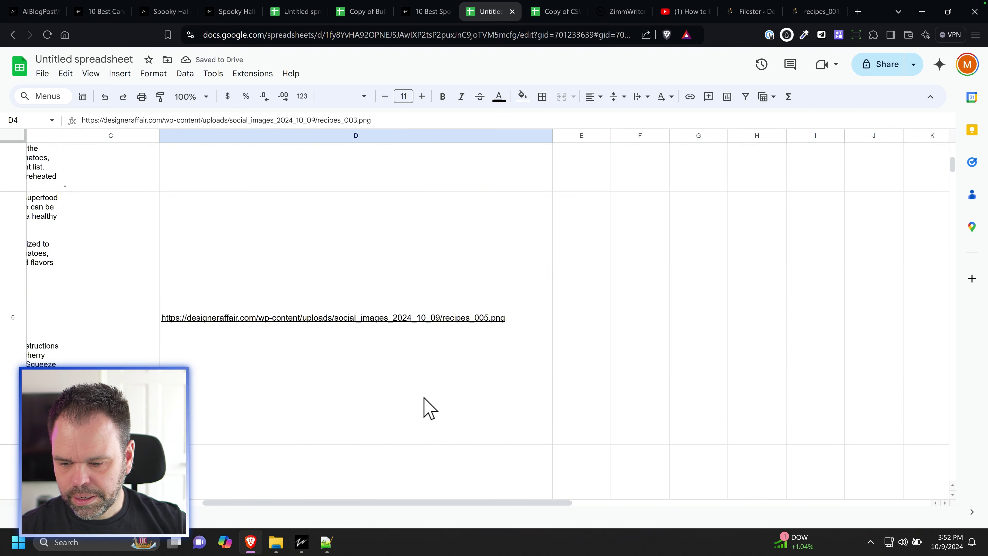
{"action": "left_click", "coordinate": [430, 181]}
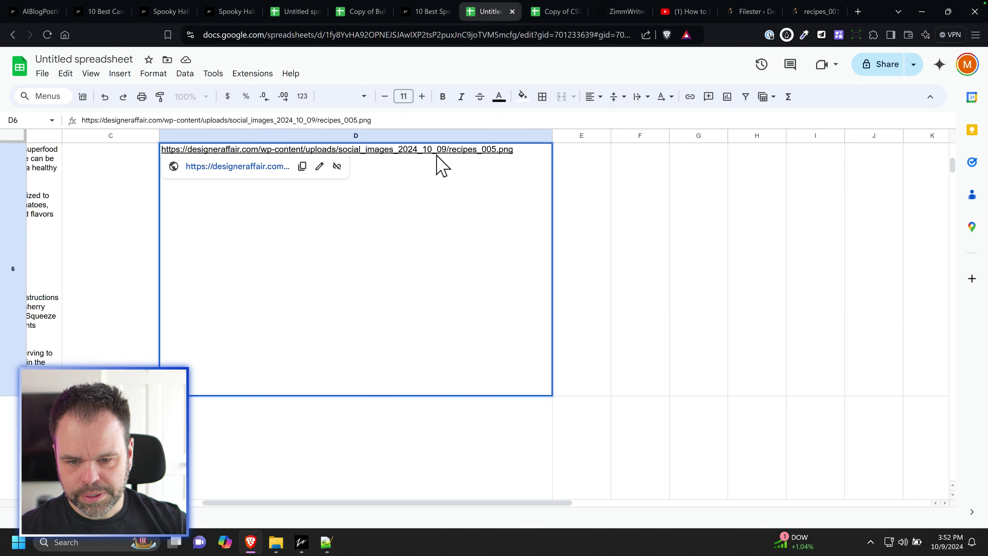
{"action": "left_click", "coordinate": [686, 278]}
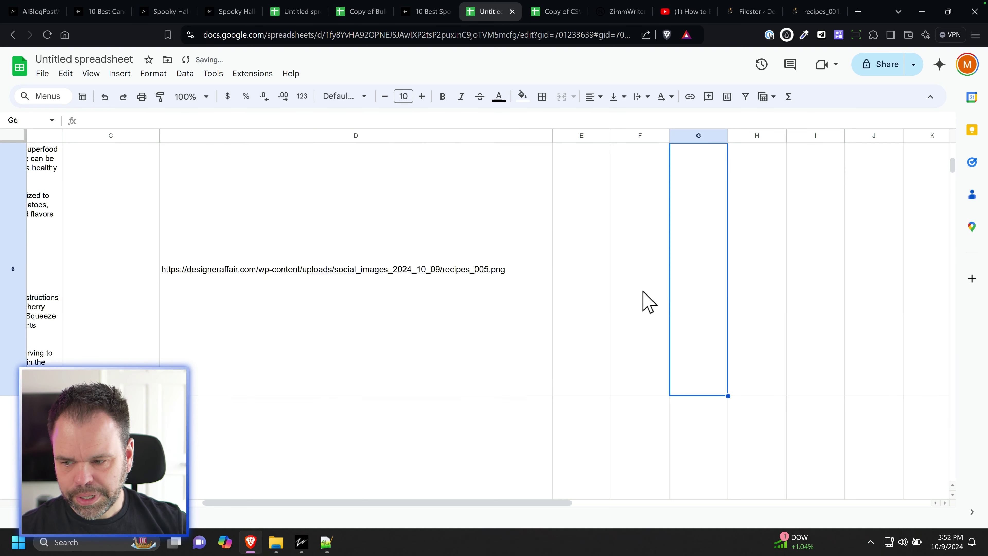
{"action": "scroll", "coordinate": [269, 247], "scroll_direction": "up", "scroll_amount": 5}
{"action": "left_click", "coordinate": [321, 417]}
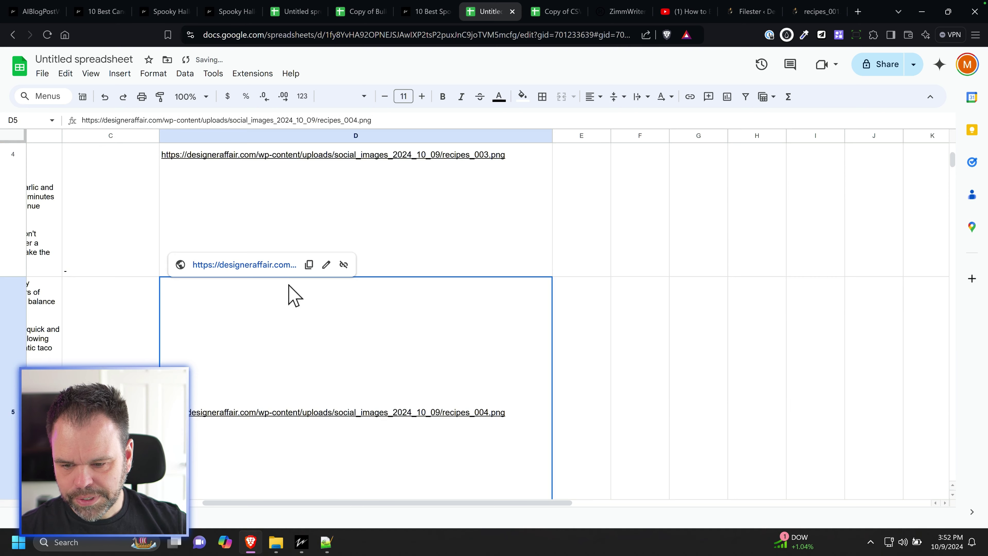
{"action": "left_click", "coordinate": [273, 263]}
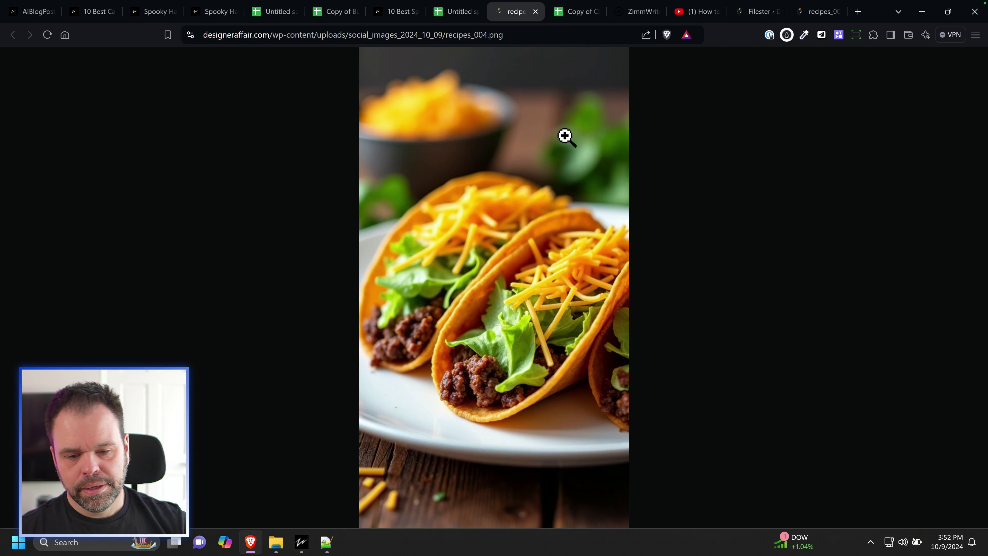
{"action": "left_click", "coordinate": [536, 12]}
- Copy the image URLs from D2 down past the last recipe row and paste them into the Publer template's Media URLs column at D2
{"action": "scroll", "coordinate": [428, 288], "scroll_direction": "up", "scroll_amount": 5}
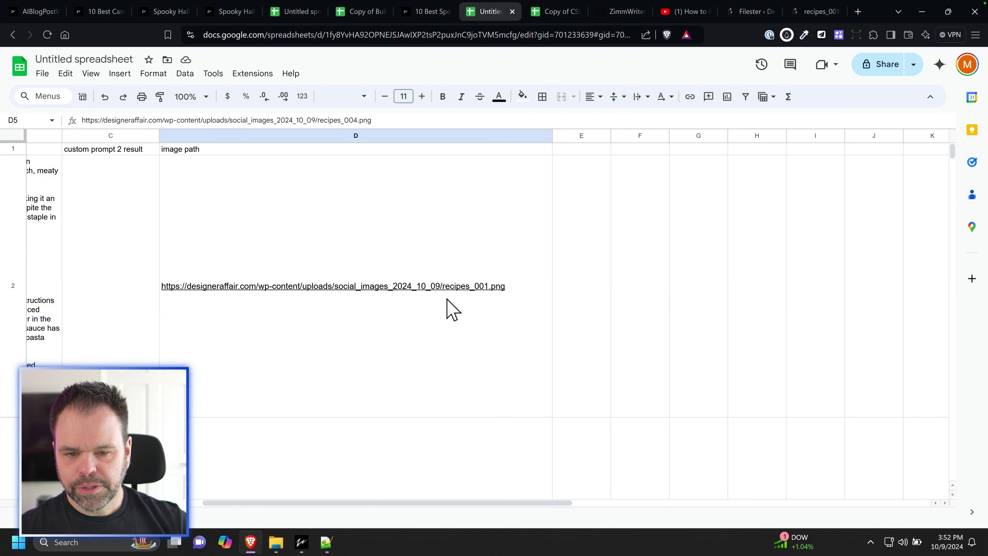
{"action": "left_click", "coordinate": [480, 247]}
{"action": "scroll", "coordinate": [487, 280], "scroll_direction": "down", "scroll_amount": 3}
{"action": "scroll", "coordinate": [496, 322], "scroll_direction": "down", "scroll_amount": 20}
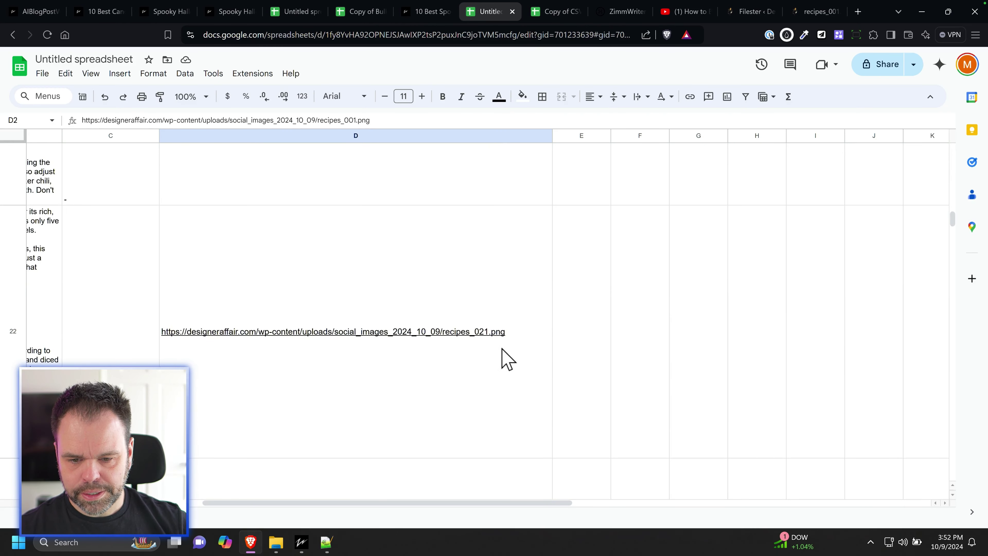
{"action": "scroll", "coordinate": [503, 368], "scroll_direction": "down", "scroll_amount": 5}
{"action": "scroll", "coordinate": [505, 366], "scroll_direction": "up", "scroll_amount": 2}
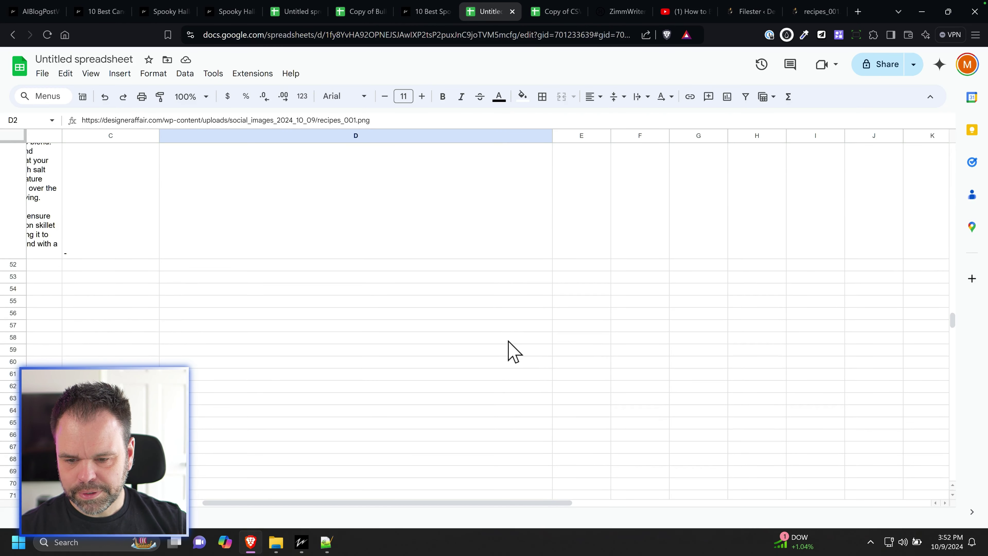
{"action": "left_click", "coordinate": [511, 338], "text": "shift"}
{"action": "left_click", "coordinate": [556, 11]}
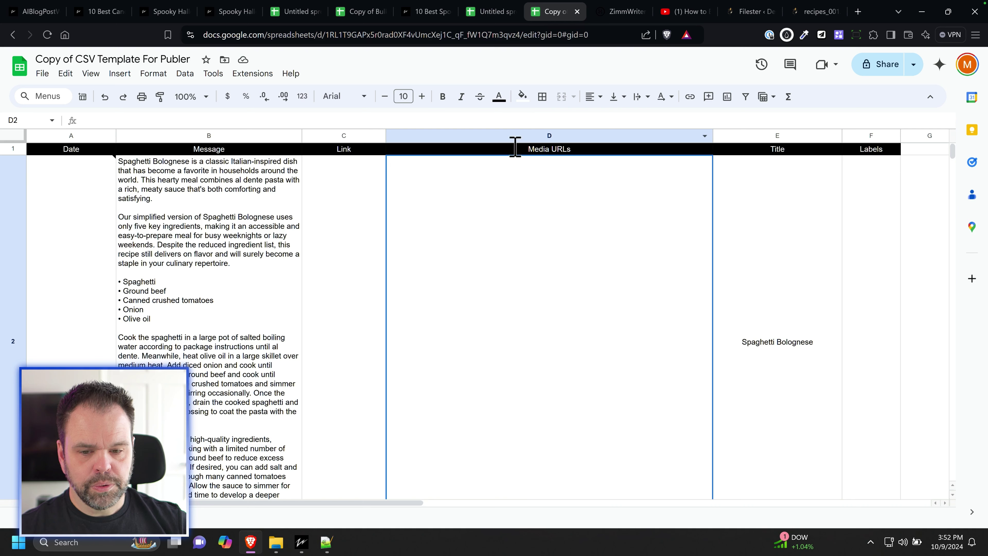
{"action": "key", "text": "ctrl+v"}
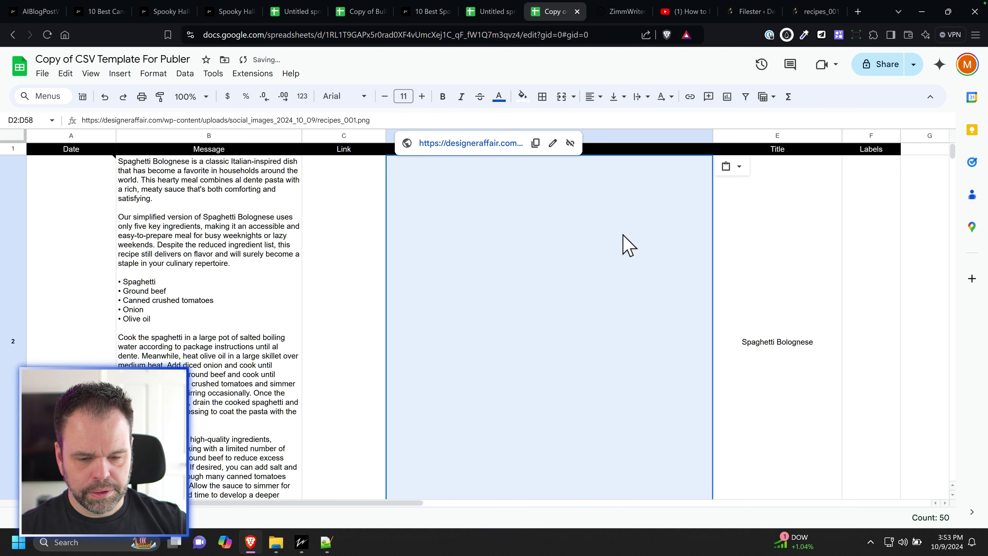
- Set the vertical alignment of the pasted Media URLs cells to middle
{"action": "scroll", "coordinate": [610, 268], "scroll_direction": "down", "scroll_amount": 5}
{"action": "scroll", "coordinate": [610, 268], "scroll_direction": "up", "scroll_amount": 5}
{"action": "left_click", "coordinate": [619, 97]}
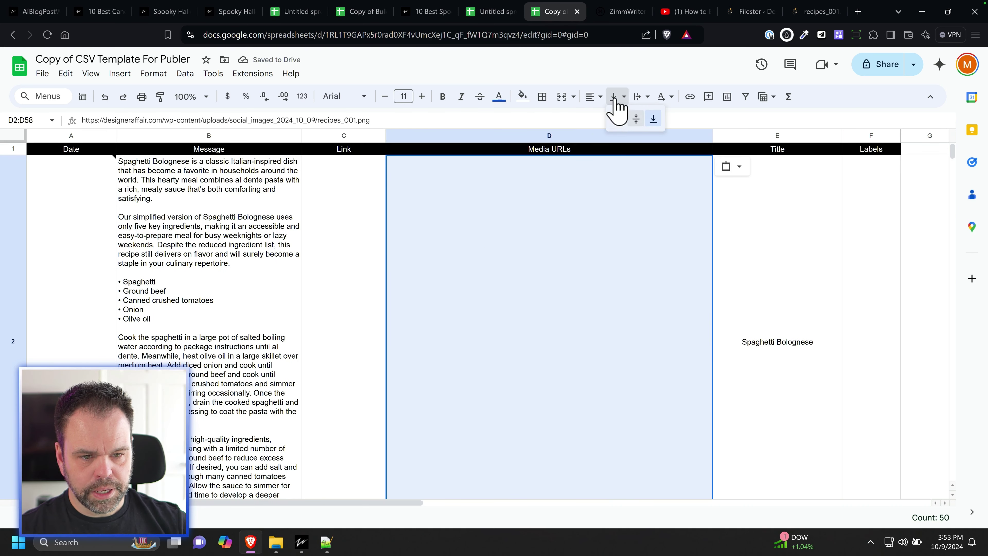
{"action": "left_click", "coordinate": [630, 120]}
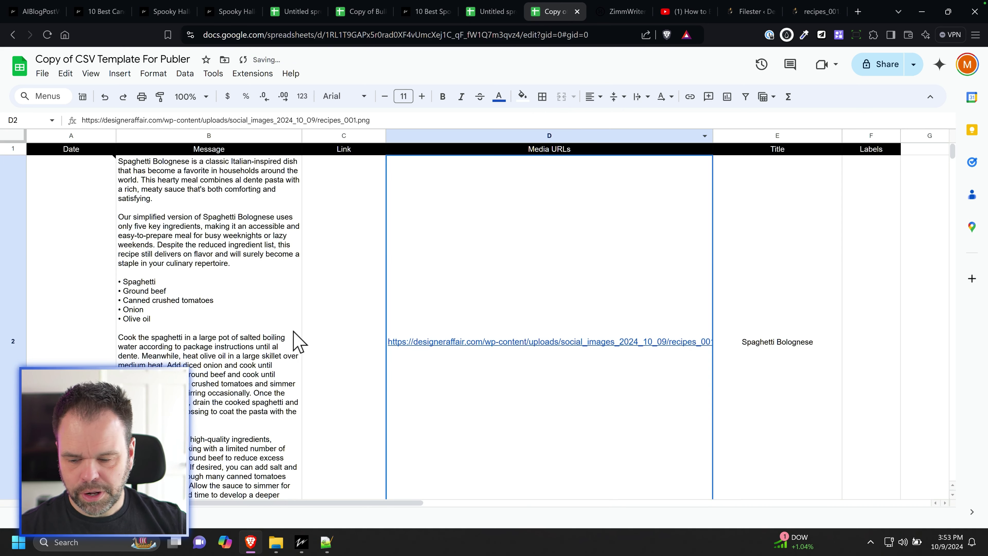
{"action": "left_click", "coordinate": [328, 287]}
- Review the YYYY-MM-DD HH:MM:SS date format in new 2.txt in Notepad++, and return to Date cell A2 of the template
{"action": "left_click", "coordinate": [84, 232]}
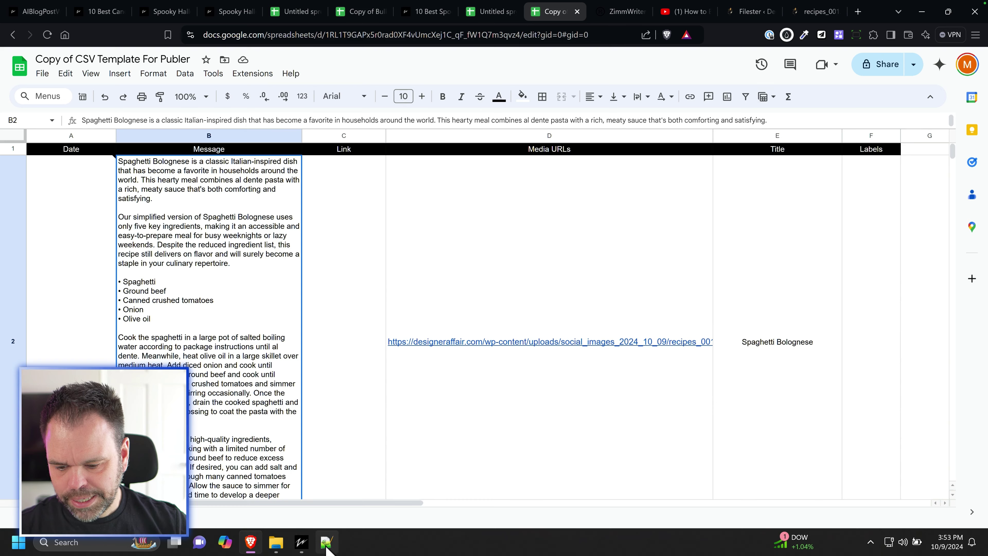
{"action": "left_click", "coordinate": [326, 542]}
{"action": "key", "text": "ctrl+Tab"}
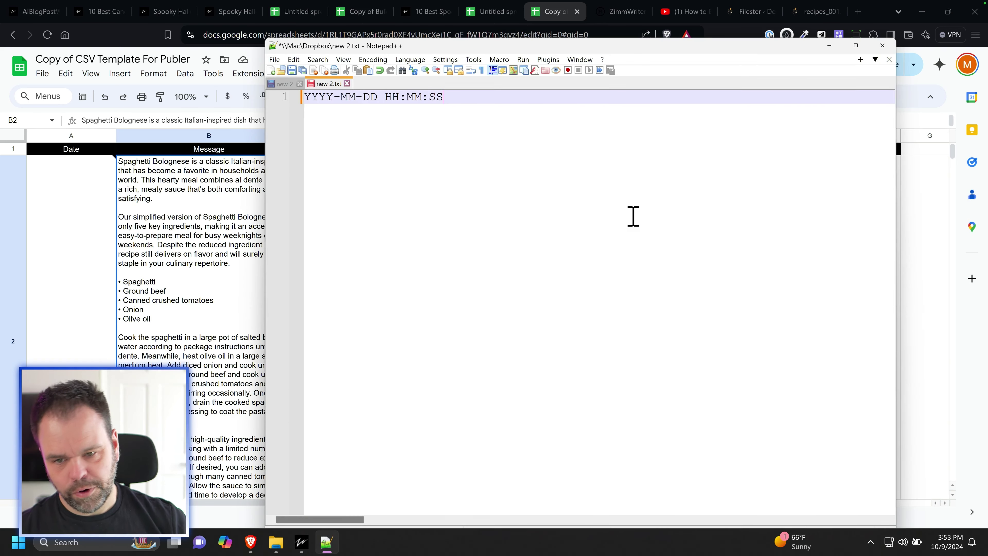
{"action": "key", "text": "Return"}
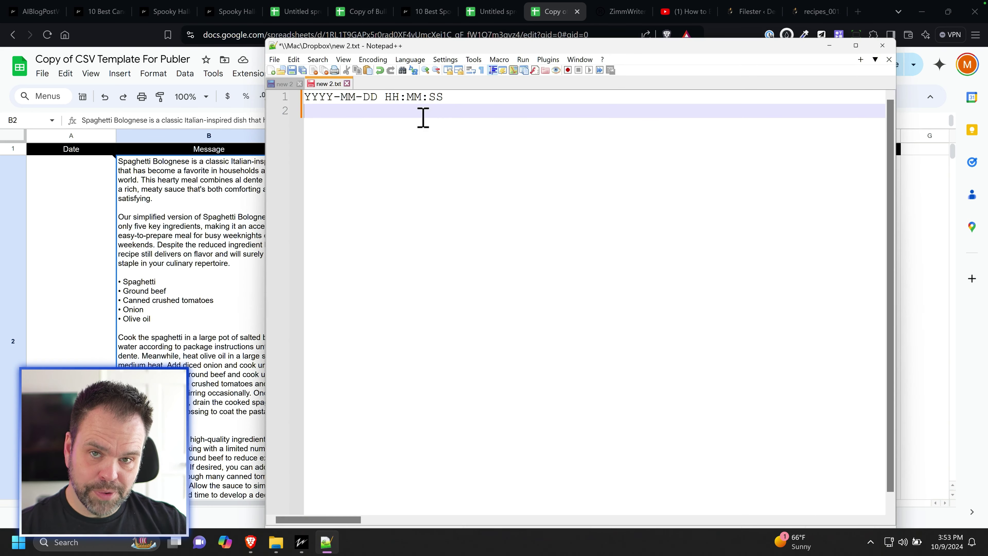
{"action": "left_click", "coordinate": [104, 293]}
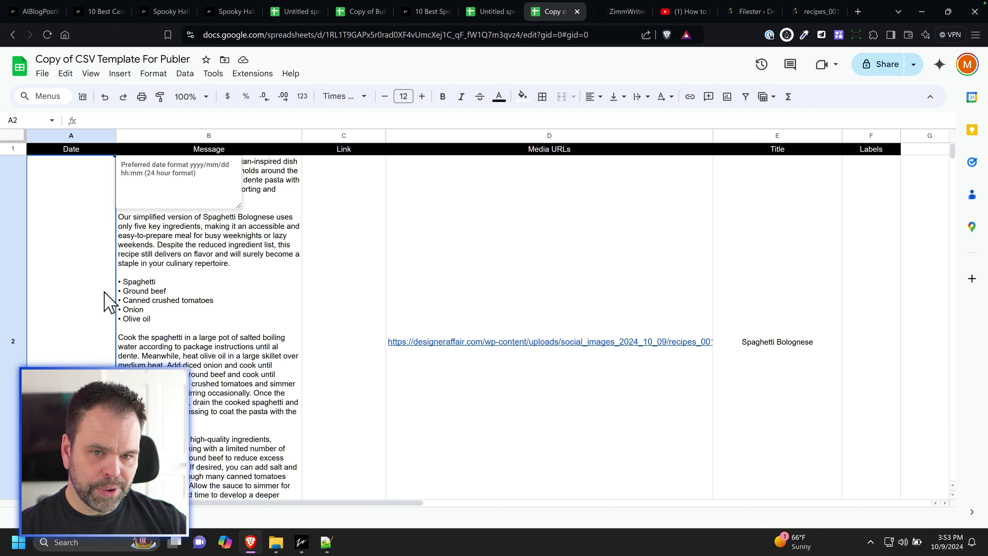
- Open the Free Social Media Scheduler from the Misc links on the ZimmWriter Secret Training page
{"action": "left_click", "coordinate": [618, 15]}
{"action": "scroll", "coordinate": [448, 348], "scroll_direction": "up", "scroll_amount": 10}
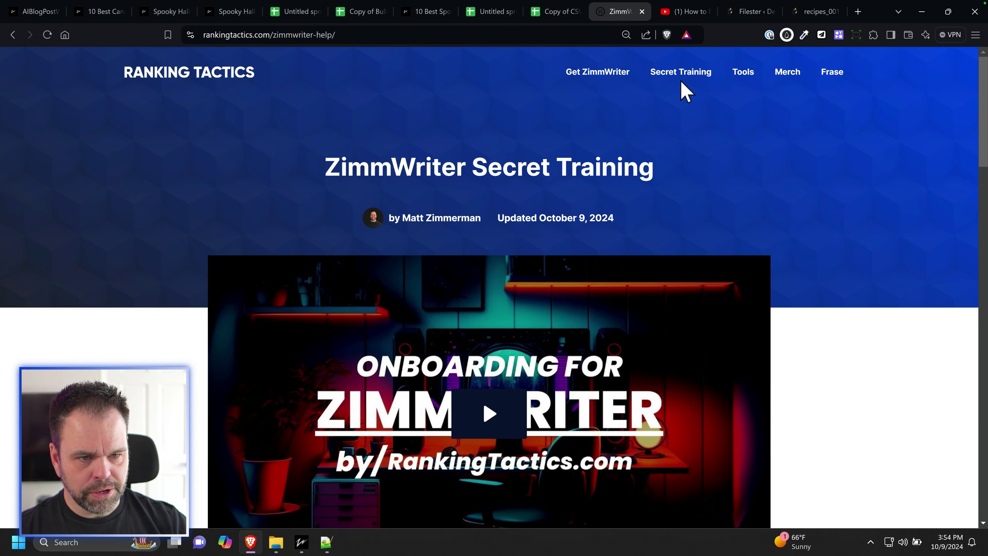
{"action": "scroll", "coordinate": [595, 264], "scroll_direction": "down", "scroll_amount": 10}
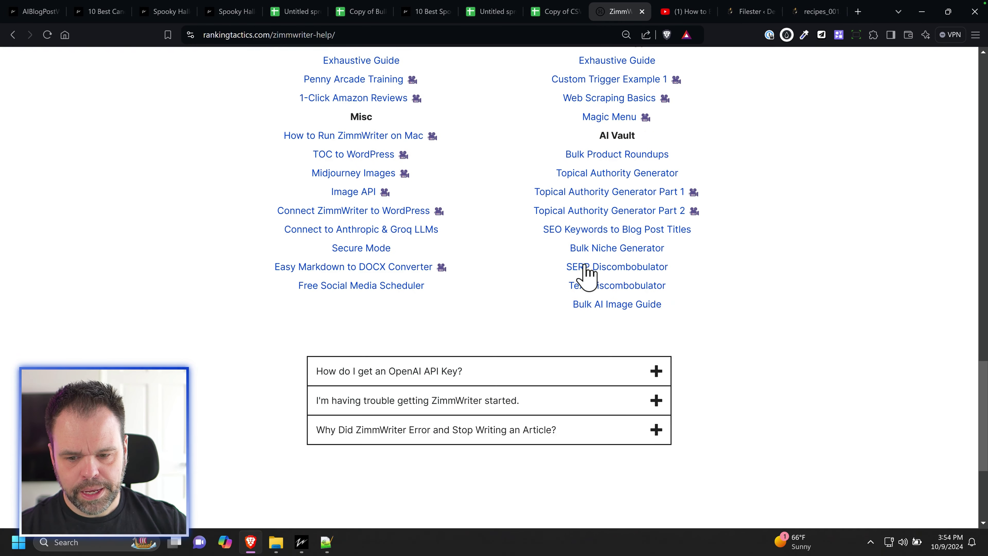
{"action": "left_click", "coordinate": [358, 283]}
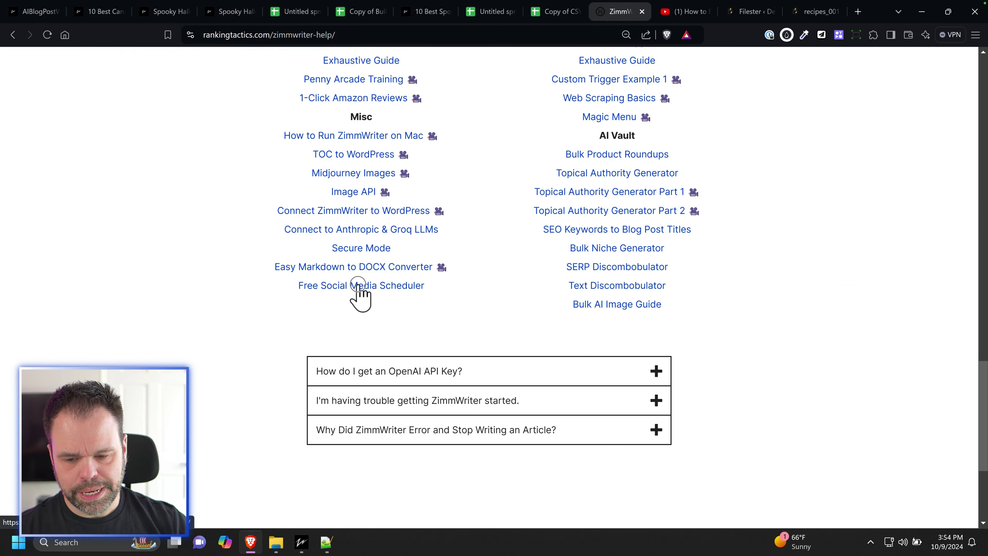
- Generate a posting schedule with start date 10/10/2024, 3 posts per day and a total quantity of 100
{"action": "scroll", "coordinate": [370, 327], "scroll_direction": "down", "scroll_amount": 3}
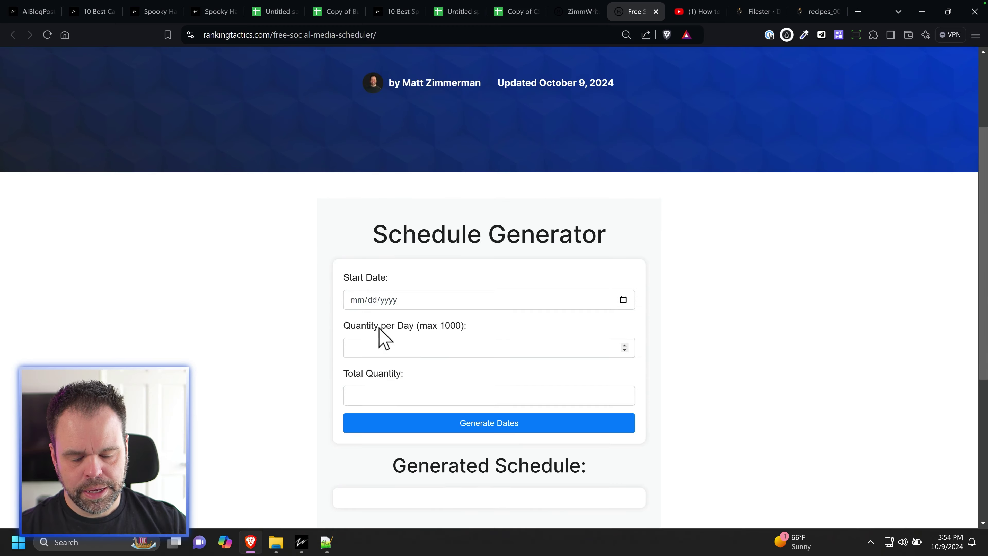
{"action": "scroll", "coordinate": [417, 346], "scroll_direction": "down", "scroll_amount": 3}
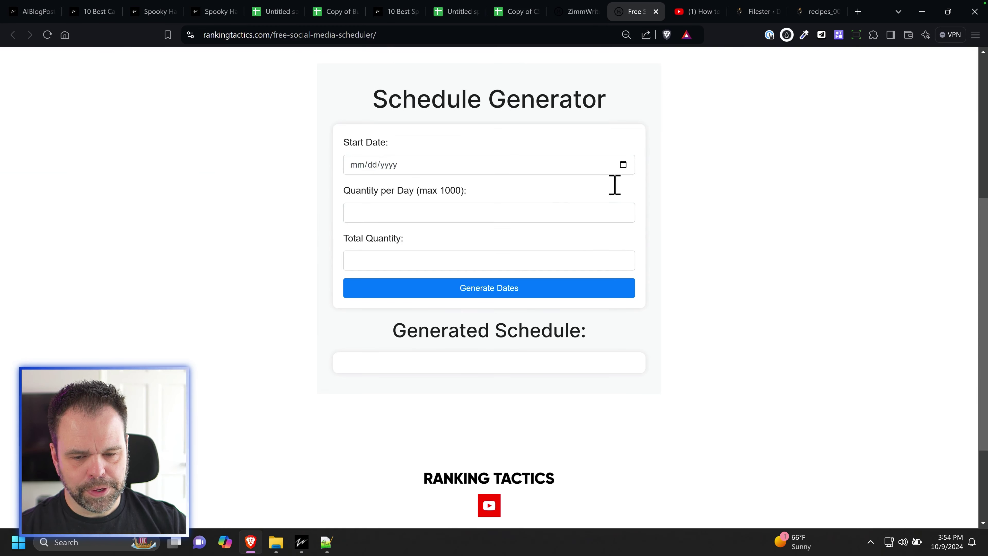
{"action": "left_click", "coordinate": [623, 166]}
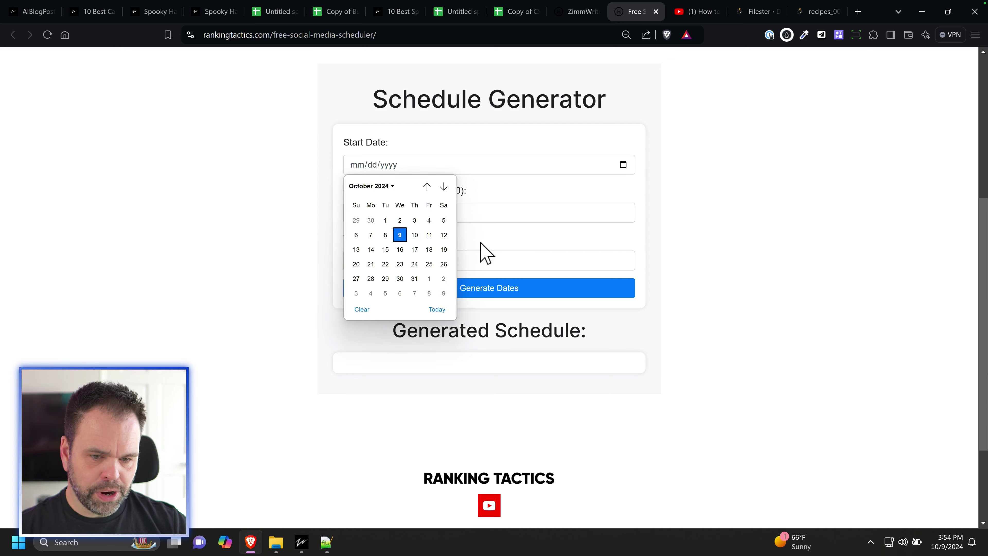
{"action": "left_click", "coordinate": [416, 235]}
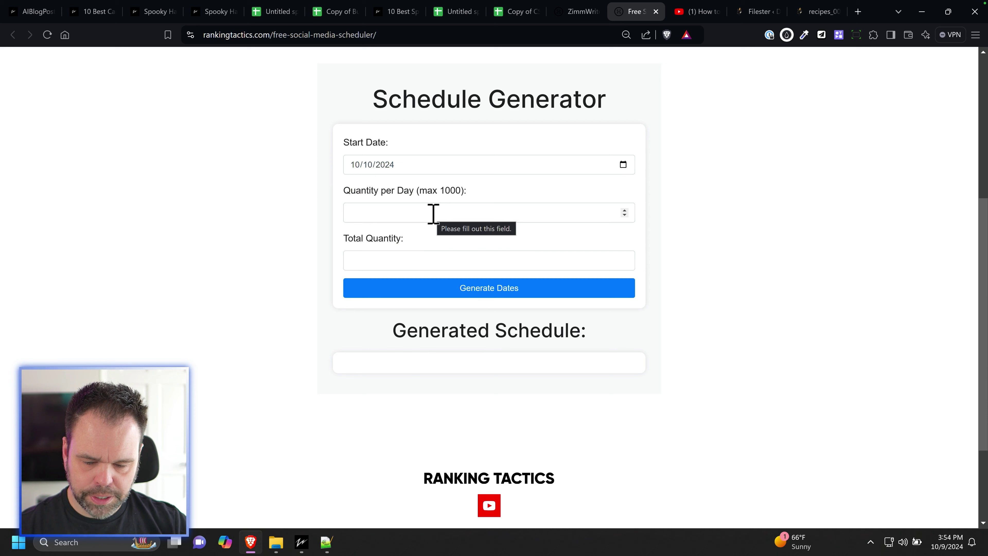
{"action": "left_click", "coordinate": [504, 215]}
{"action": "type", "text": "3"}
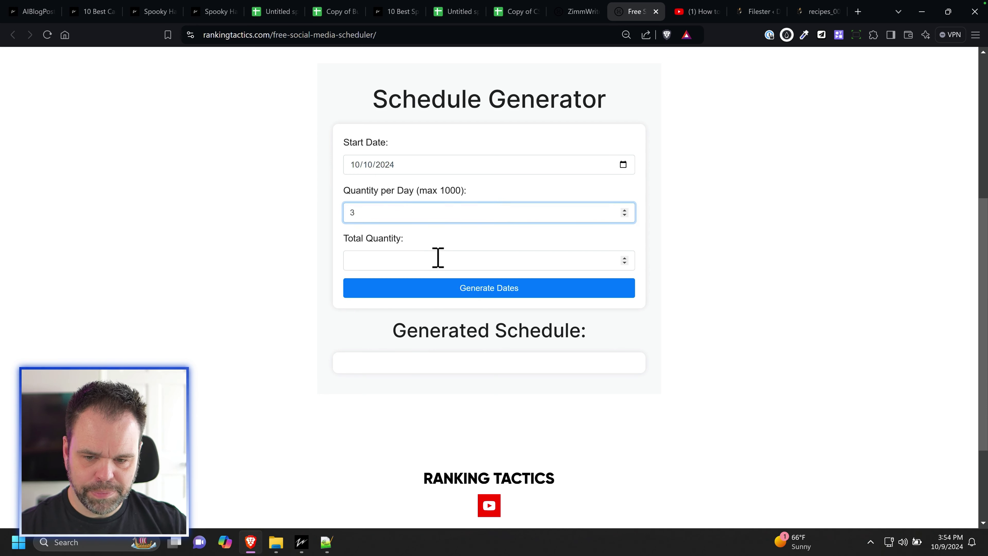
{"action": "left_click", "coordinate": [381, 261]}
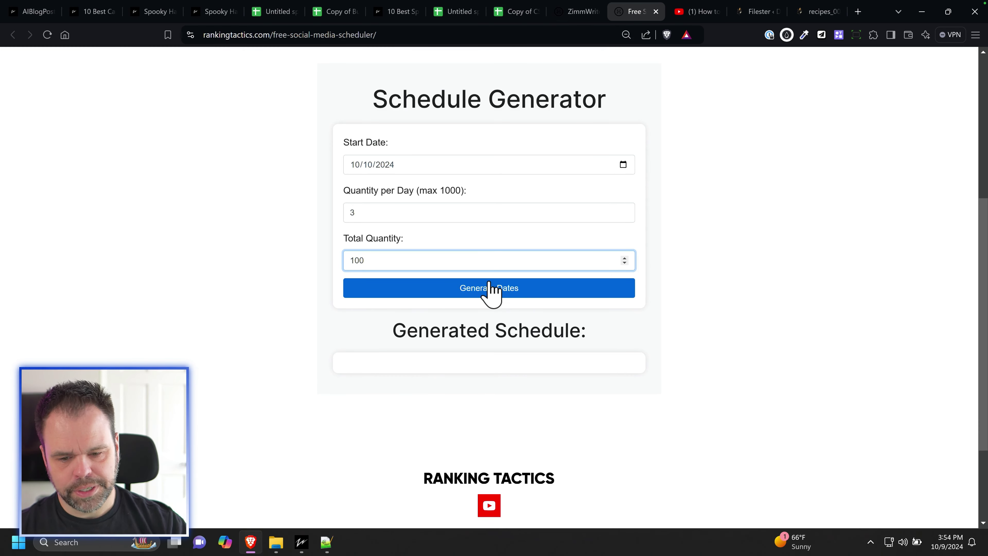
{"action": "left_click", "coordinate": [533, 290]}
- Copy the whole generated list of dates and paste it into the Publer template's Date column starting at A2
{"action": "scroll", "coordinate": [523, 348], "scroll_direction": "down", "scroll_amount": 3}
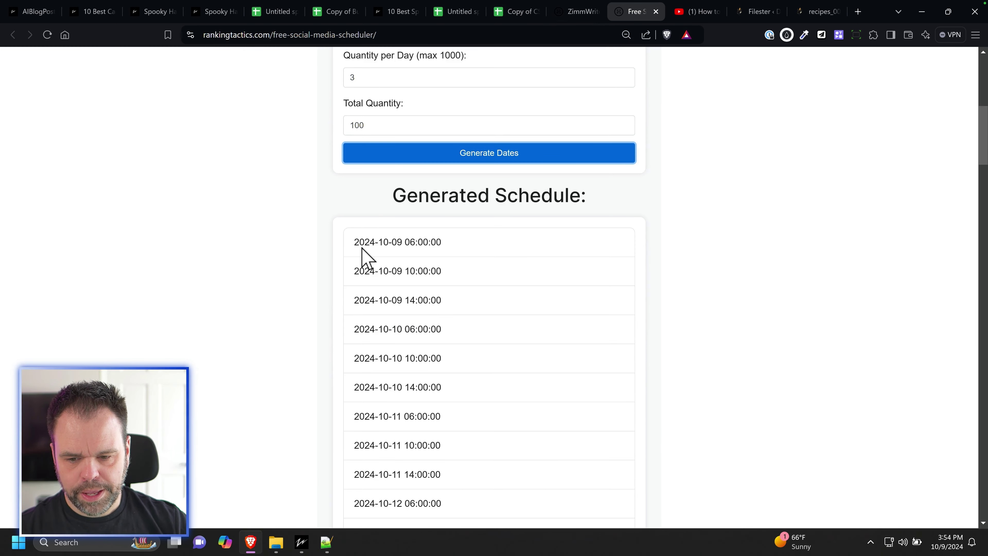
{"action": "left_click_drag", "start_coordinate": [353, 240], "coordinate": [401, 354]}
{"action": "scroll", "coordinate": [439, 386], "scroll_direction": "down", "scroll_amount": 20}
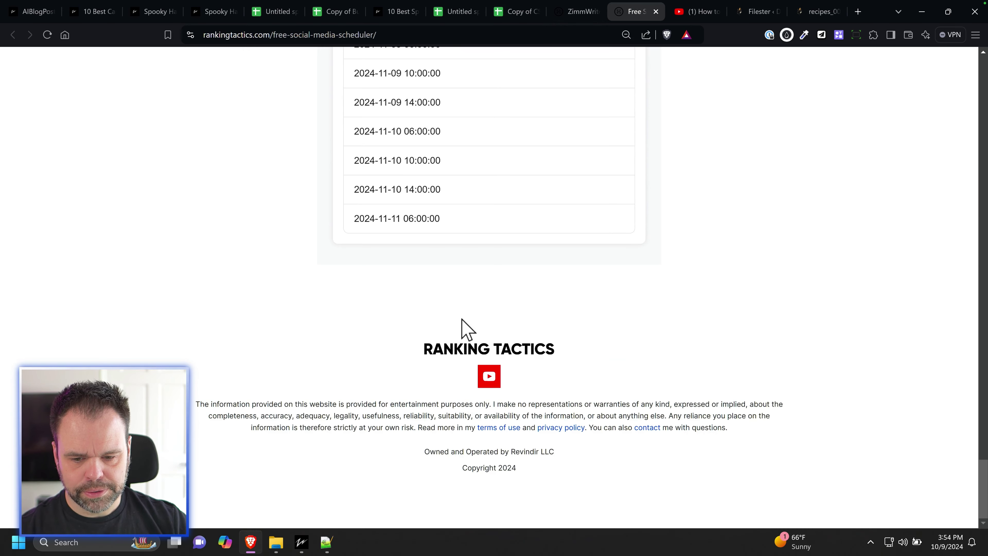
{"action": "left_click", "coordinate": [458, 223], "text": "shift"}
{"action": "left_click", "coordinate": [513, 12]}
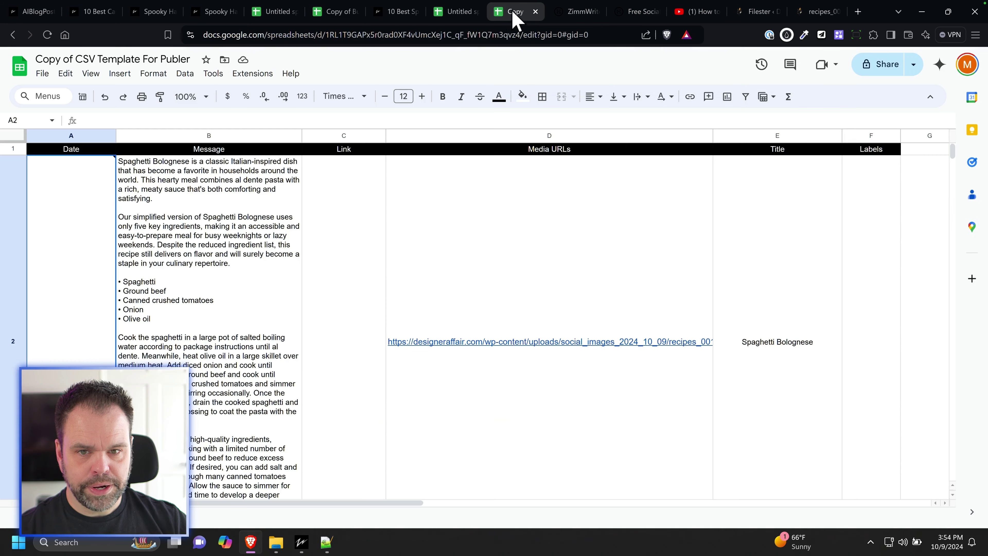
{"action": "mouse_move", "coordinate": [92, 259]}
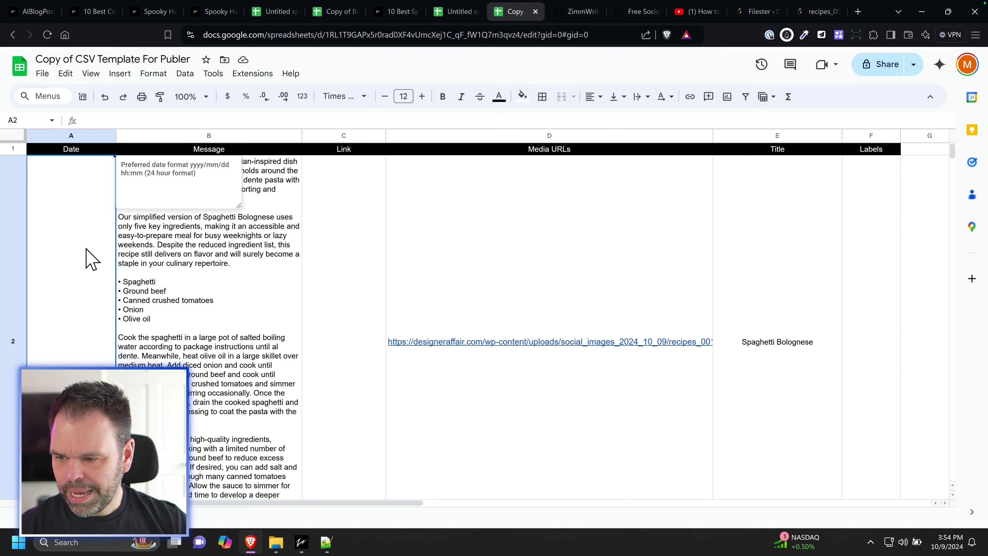
{"action": "key", "text": "ctrl+v"}
- Set the vertical alignment of the pasted Date cells to middle
{"action": "left_click", "coordinate": [618, 96]}
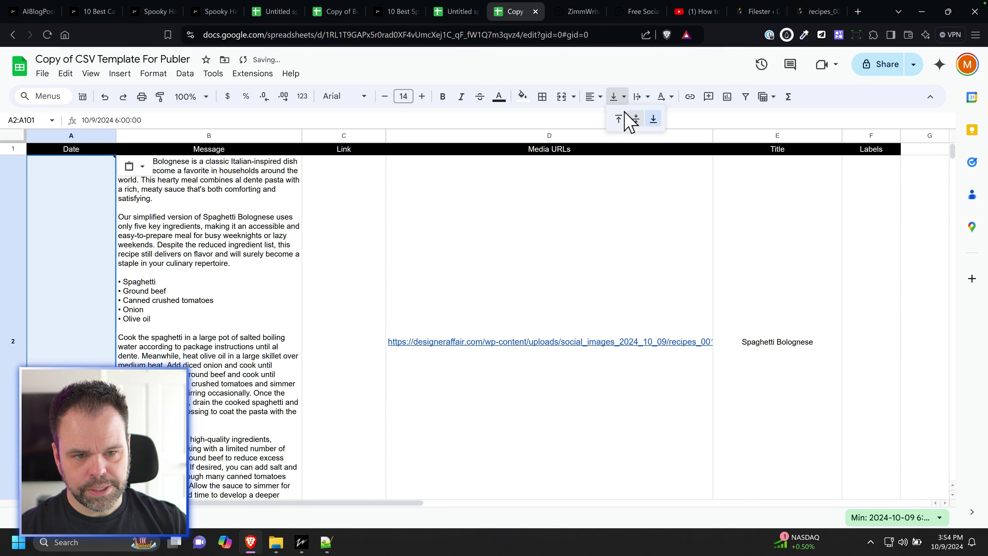
{"action": "left_click", "coordinate": [635, 119]}
{"action": "left_click", "coordinate": [111, 336]}
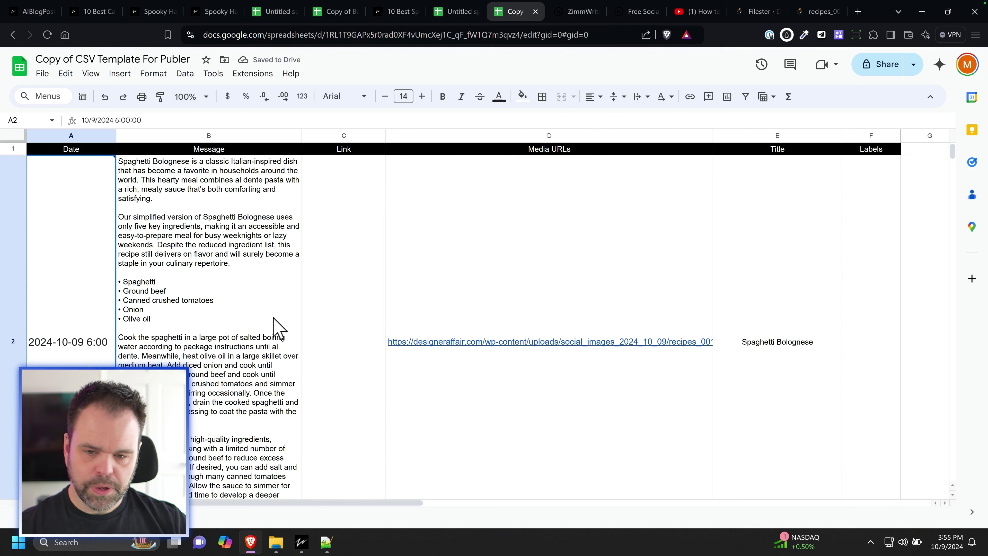
- Select Link cell C2 in the Publer template and close ZimmWriter's open tool window to return to its main menu
{"action": "left_click", "coordinate": [339, 252]}
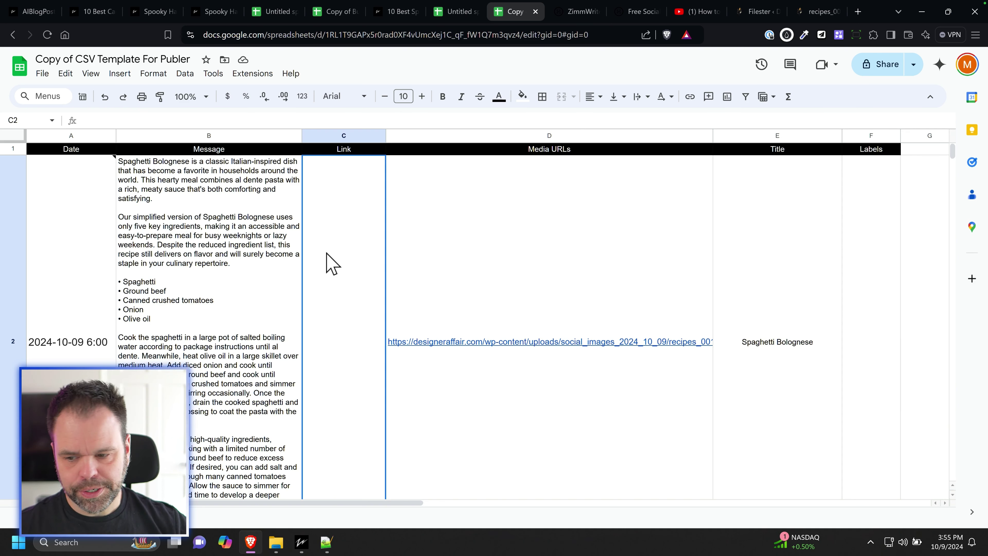
{"action": "mouse_move", "coordinate": [541, 343]}
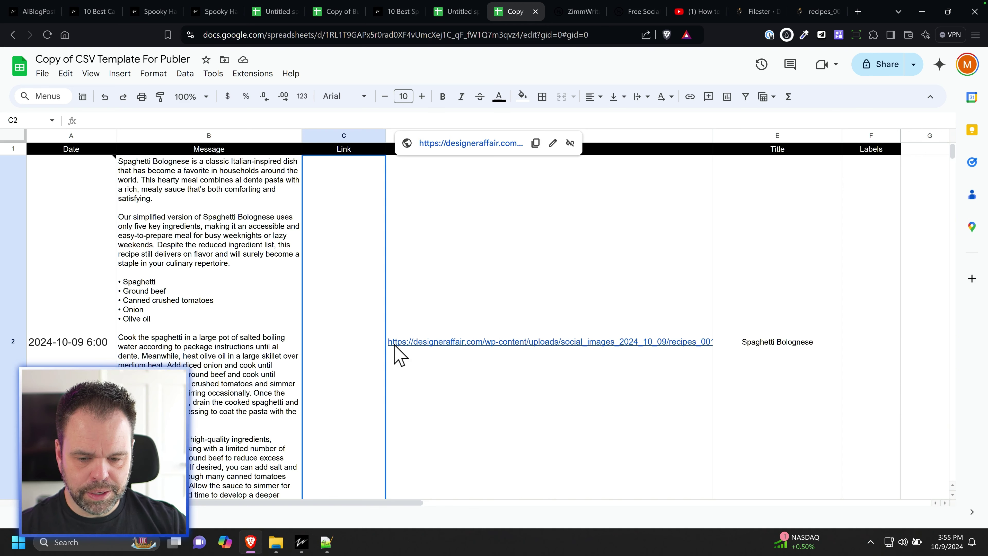
{"action": "mouse_move", "coordinate": [302, 540]}
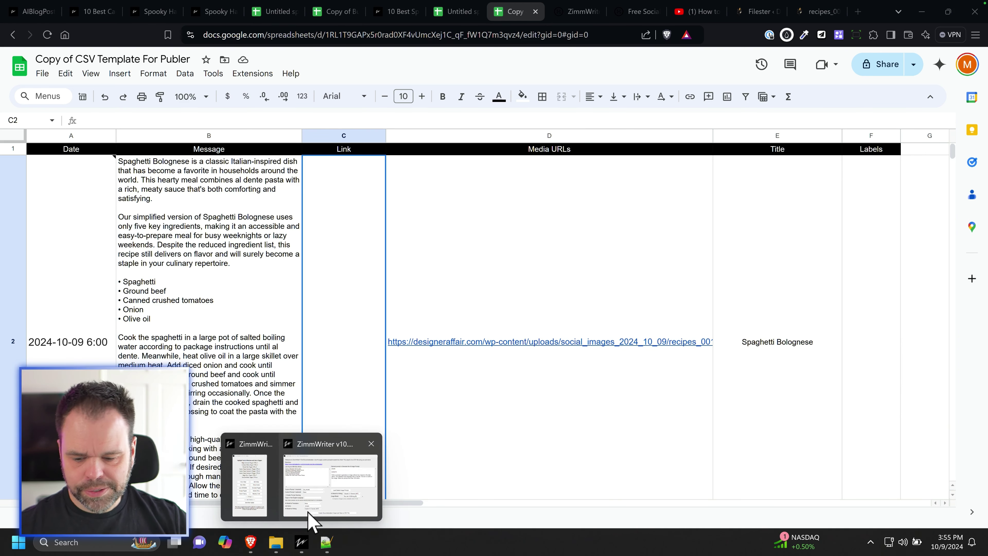
{"action": "mouse_move", "coordinate": [335, 496]}
{"action": "left_click", "coordinate": [371, 443]}
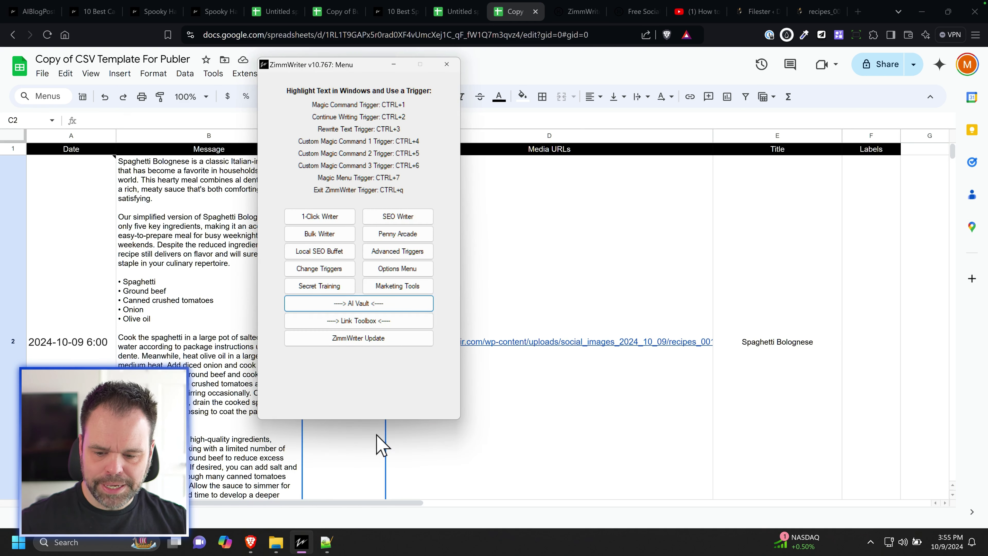
- Open ZimmWriter's Social Media Scheduler from the AI Vault, close it, and open the Text Discombobulator instead
{"action": "left_click", "coordinate": [383, 304]}
{"action": "left_click", "coordinate": [487, 304]}
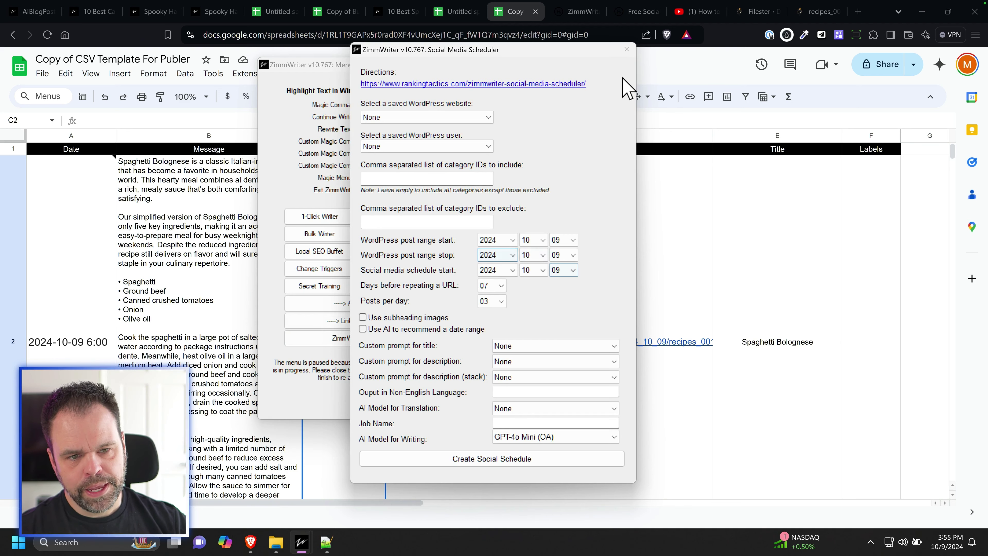
{"action": "left_click", "coordinate": [626, 49]}
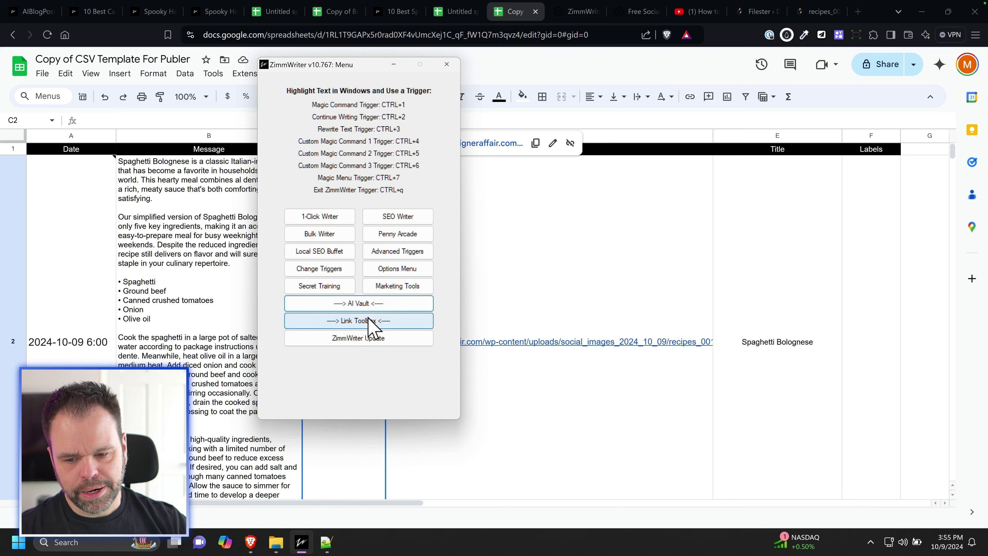
{"action": "left_click", "coordinate": [369, 304]}
{"action": "left_click", "coordinate": [476, 304]}
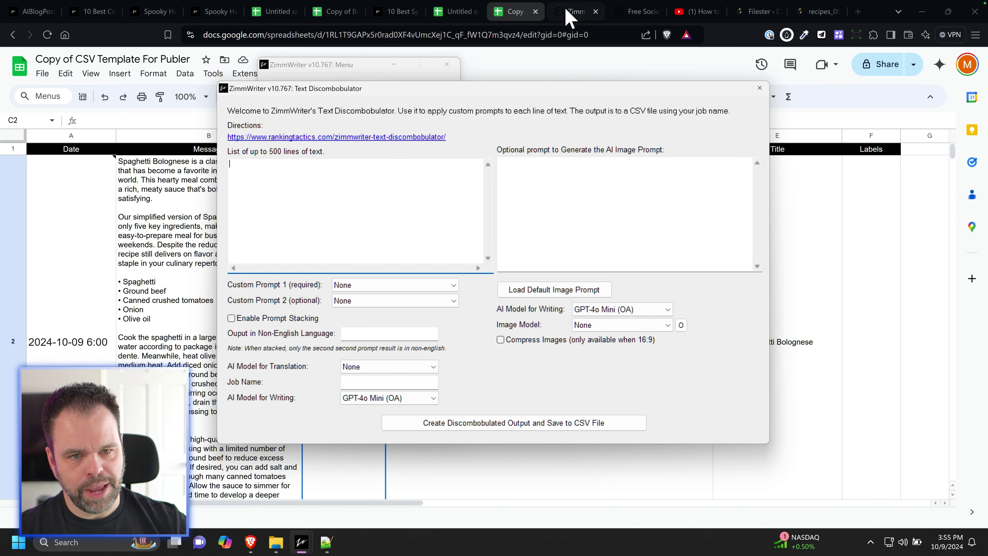
- Switch to the Schedule Generator page and generate a new list of posting dates with the start date 04/10/2025
{"action": "left_click", "coordinate": [577, 12]}
{"action": "left_click", "coordinate": [630, 11]}
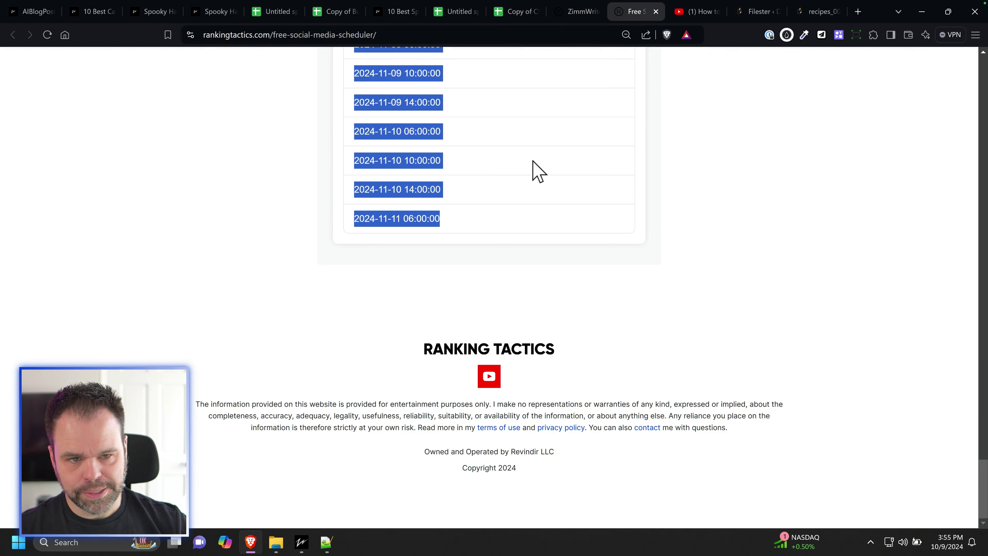
{"action": "scroll", "coordinate": [467, 375], "scroll_direction": "up", "scroll_amount": 20}
{"action": "scroll", "coordinate": [431, 417], "scroll_direction": "down", "scroll_amount": 3}
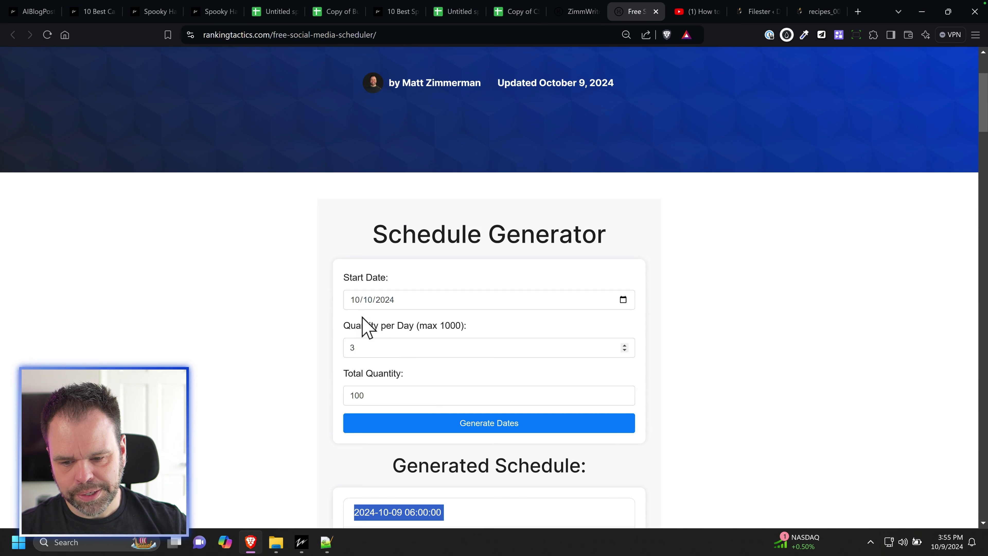
{"action": "left_click", "coordinate": [622, 301]}
{"action": "left_click", "coordinate": [444, 321]}
{"action": "left_click", "coordinate": [443, 321]}
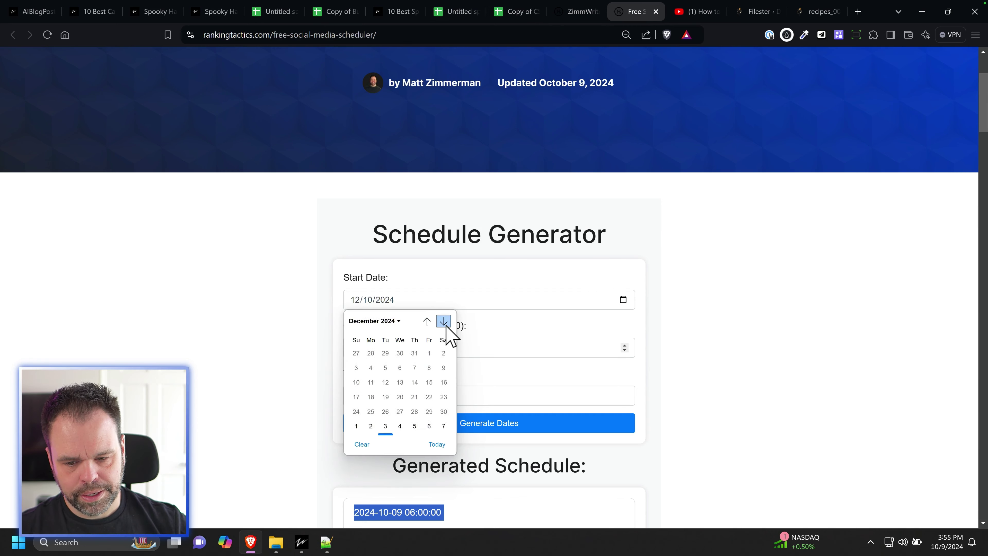
{"action": "left_click", "coordinate": [443, 321]}
{"action": "left_click", "coordinate": [443, 321]}
{"action": "left_click", "coordinate": [444, 321]}
{"action": "left_click", "coordinate": [443, 321]}
{"action": "left_click", "coordinate": [418, 378]}
{"action": "left_click", "coordinate": [525, 425]}
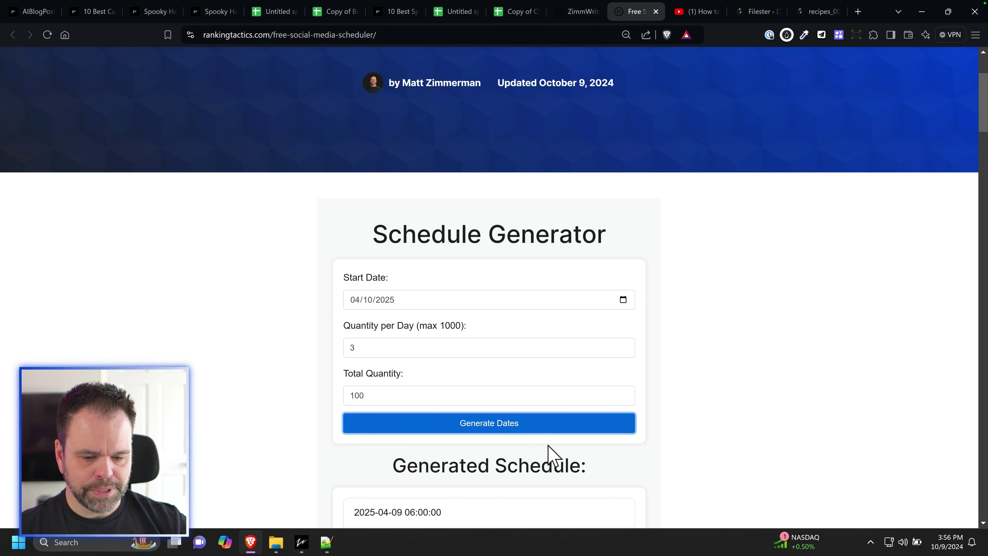
{"action": "scroll", "coordinate": [338, 386], "scroll_direction": "down", "scroll_amount": 10}
{"action": "scroll", "coordinate": [373, 335], "scroll_direction": "down", "scroll_amount": 10}
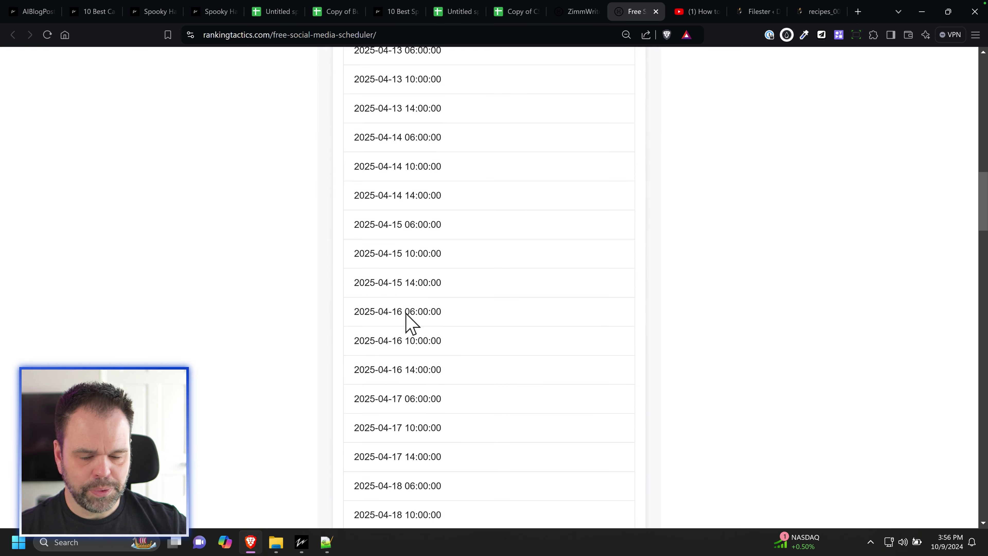
{"action": "scroll", "coordinate": [408, 327], "scroll_direction": "up", "scroll_amount": 15}
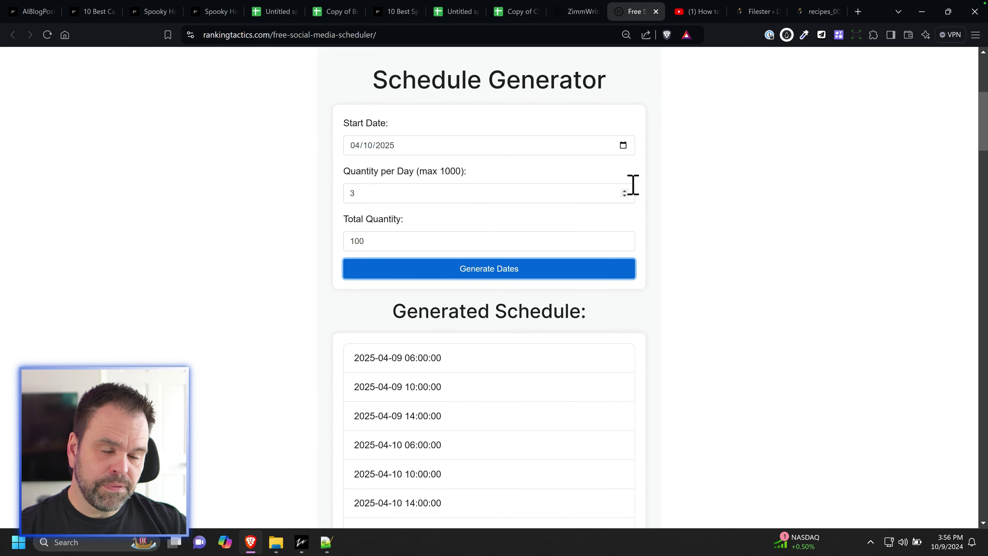
- Return to the Untitled spreadsheet and examine the recipe text in B2 alongside its input and image path columns
{"action": "left_click", "coordinate": [506, 12]}
{"action": "left_click", "coordinate": [459, 13]}
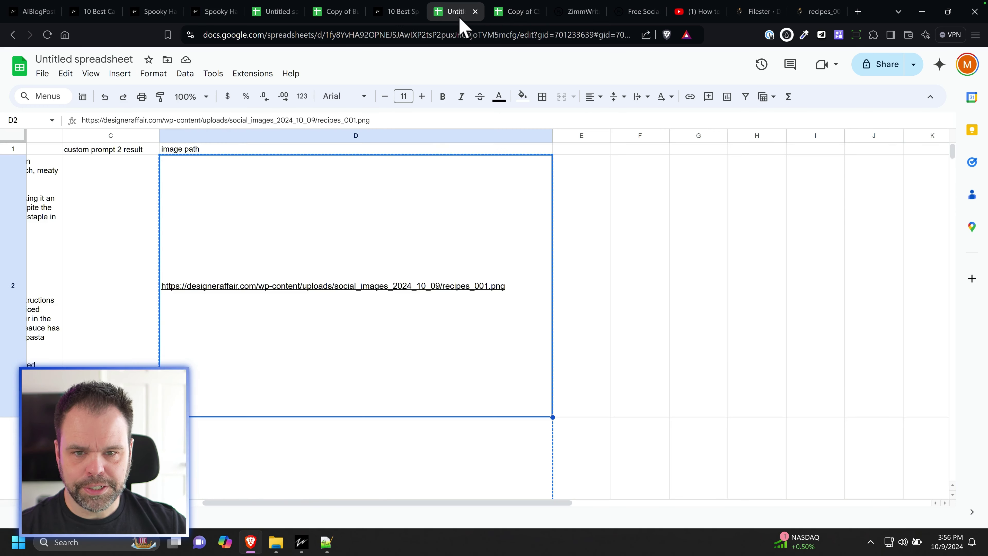
{"action": "left_click_drag", "start_coordinate": [277, 366], "coordinate": [355, 353]}
{"action": "left_click", "coordinate": [380, 357]}
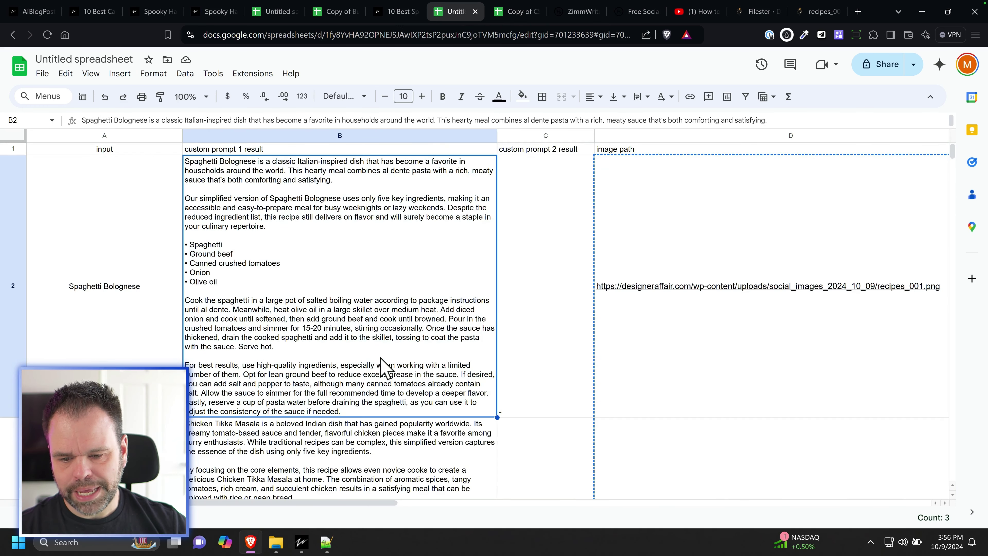
{"action": "mouse_move", "coordinate": [676, 328]}
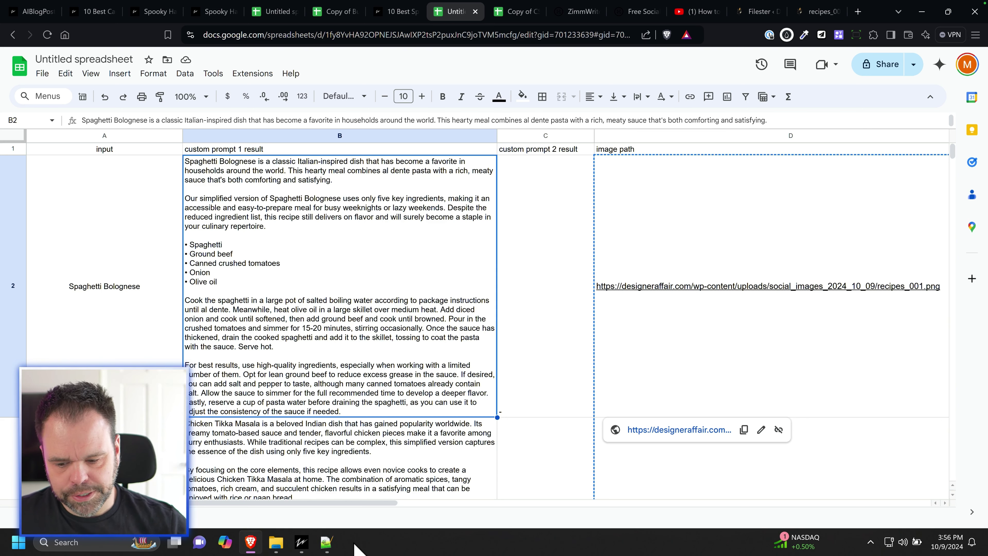
- Bring the ZimmWriter Text Discombobulator window forward, review its line-of-text list, and close it
{"action": "left_click", "coordinate": [337, 481]}
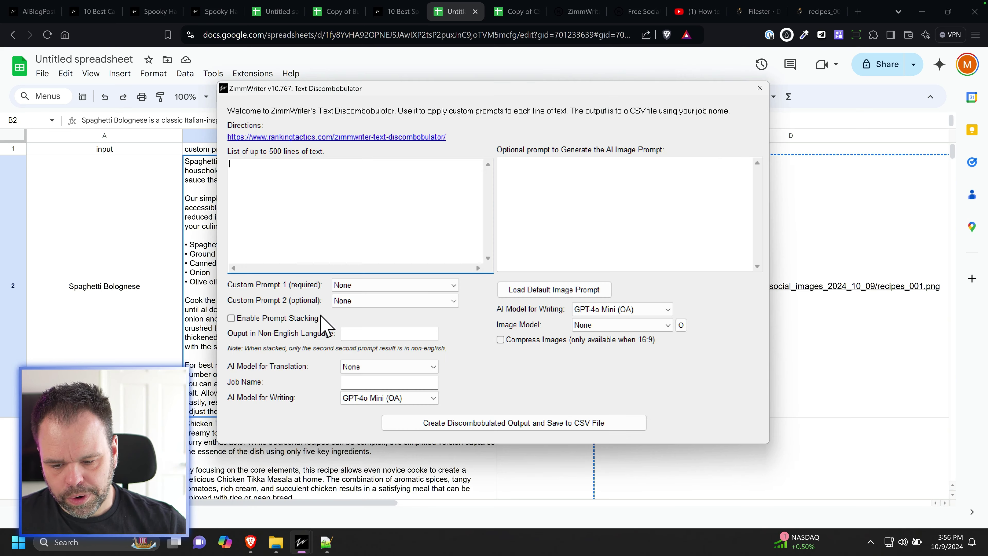
{"action": "left_click", "coordinate": [319, 178]}
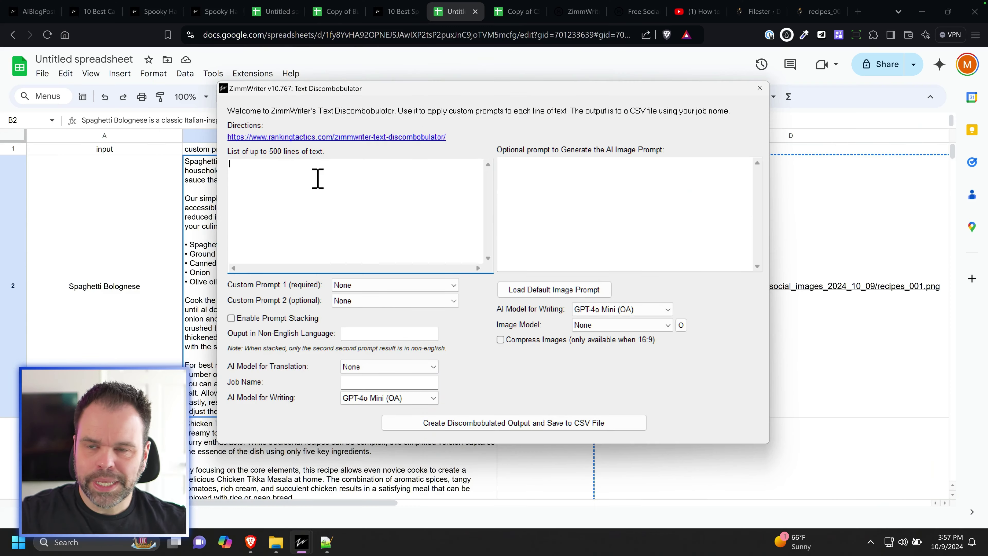
{"action": "left_click", "coordinate": [759, 88]}
{"action": "left_click", "coordinate": [338, 484]}
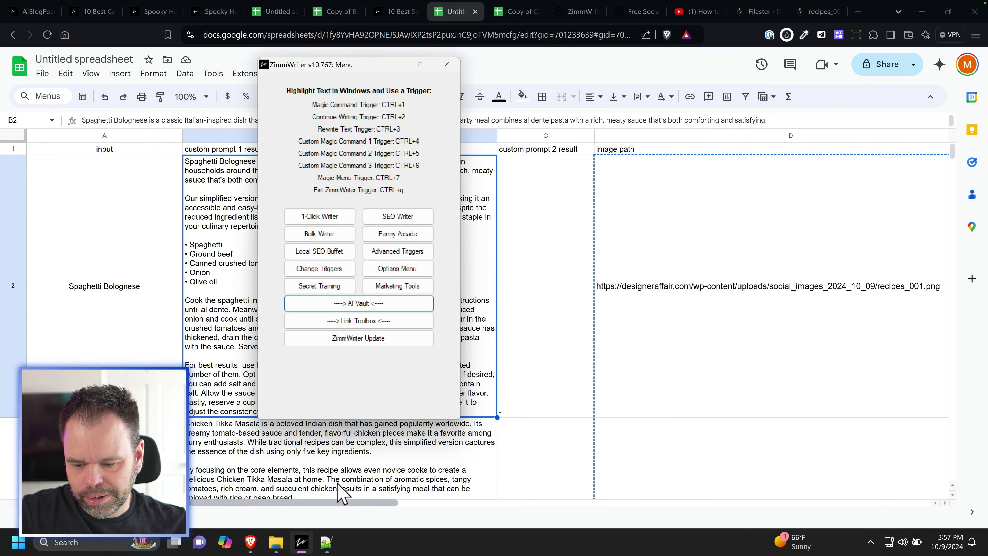
- Open the Bulk Blog Writer and trim its title list to only "Spooky Halloween Drinks for Kids"
{"action": "left_click", "coordinate": [326, 236]}
{"action": "left_click", "coordinate": [408, 180]}
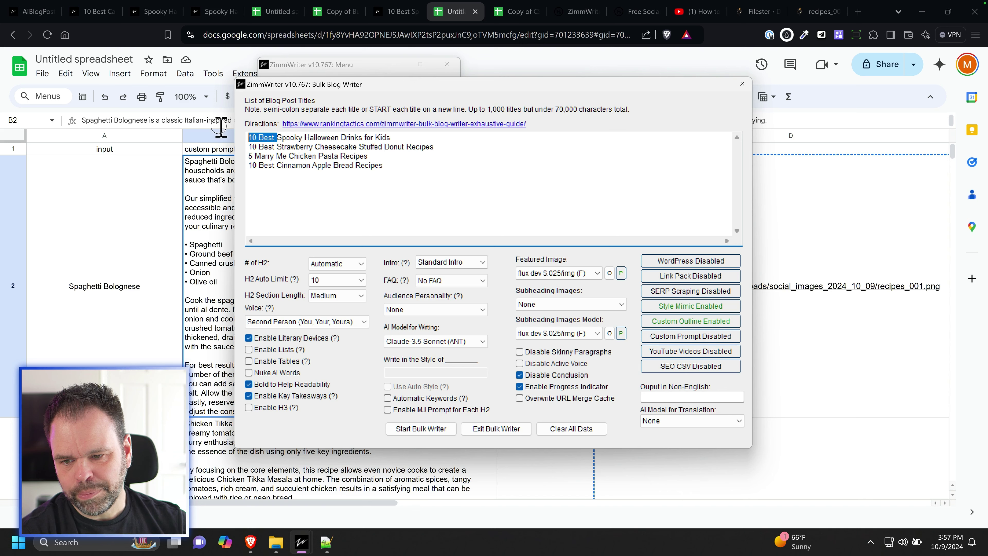
{"action": "left_click_drag", "start_coordinate": [399, 137], "coordinate": [443, 207]}
{"action": "key", "text": "BackSpace"}
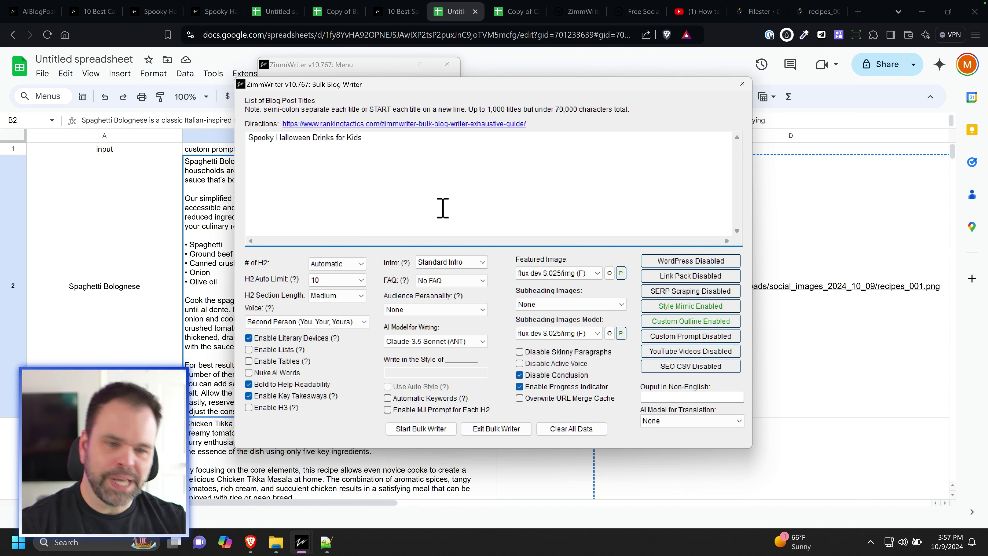
- Open the custom outline "recipe 1", review its outline lines, and close the outline window
{"action": "left_click", "coordinate": [705, 321]}
{"action": "left_click", "coordinate": [455, 289]}
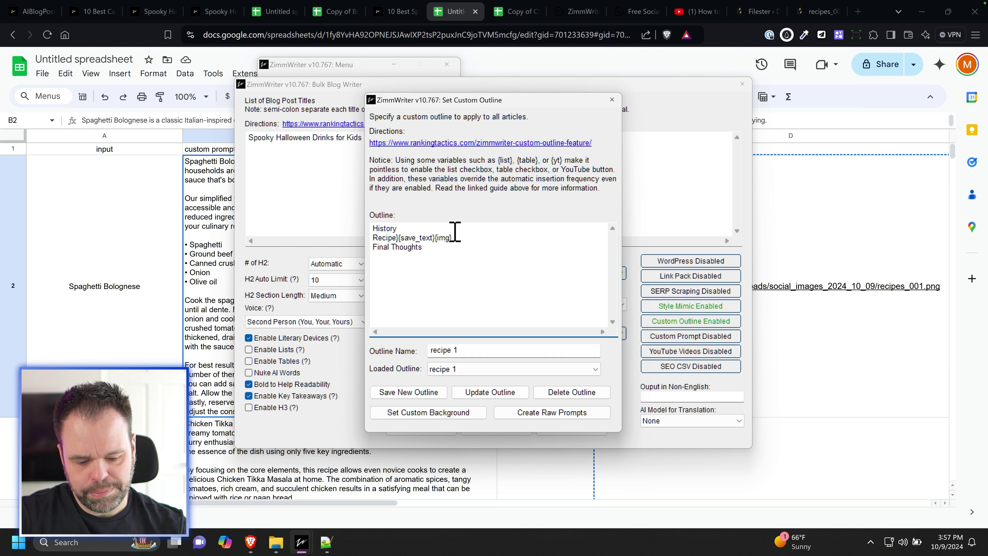
{"action": "key", "text": "ctrl+a"}
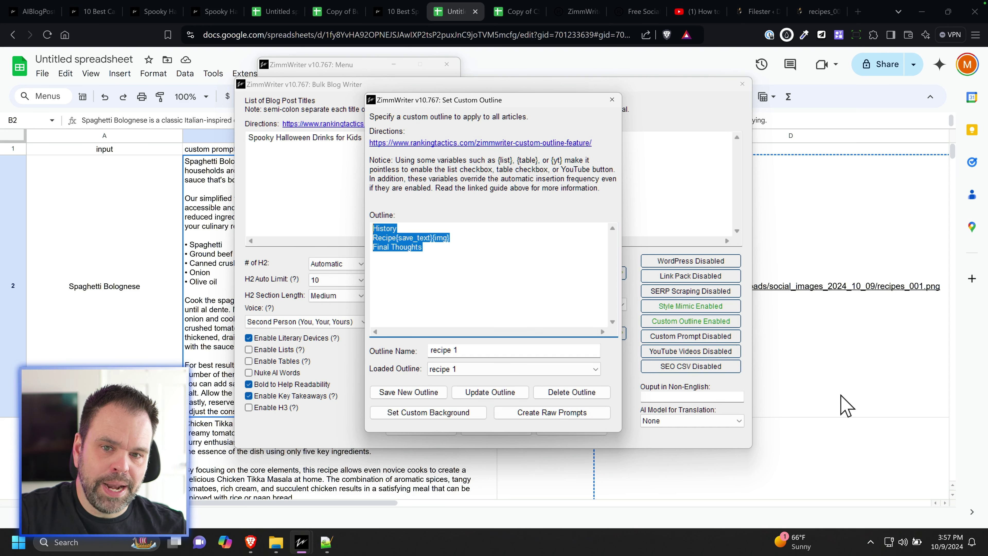
{"action": "left_click", "coordinate": [612, 100]}
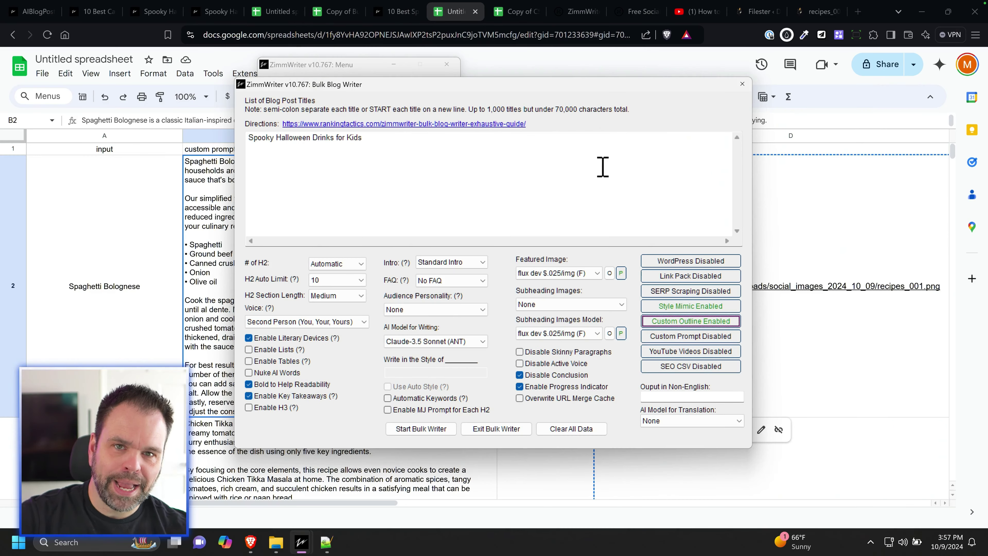
- Switch to the YouTube playlist "How to Build a Website" and look through its lessons
{"action": "left_click", "coordinate": [699, 16]}
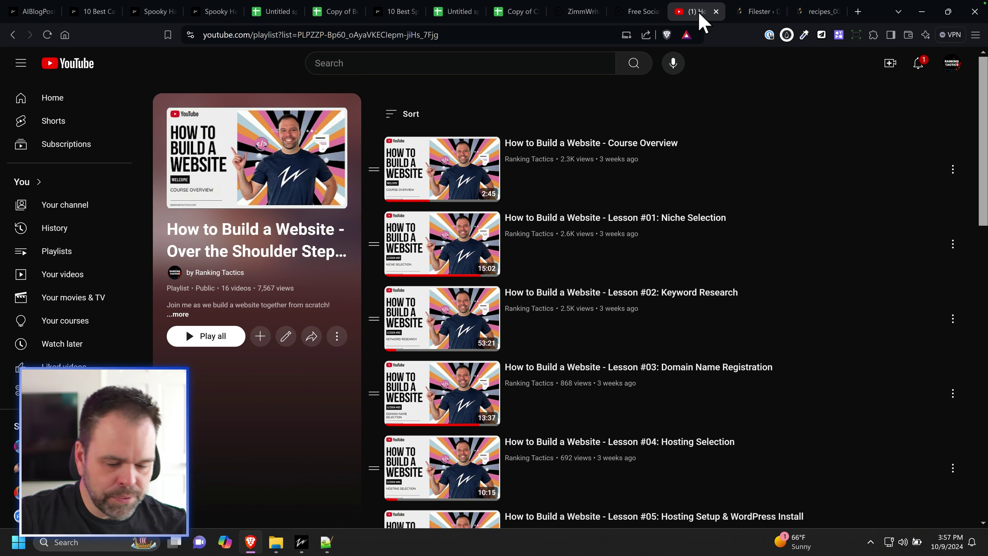
{"action": "mouse_move", "coordinate": [331, 183]}
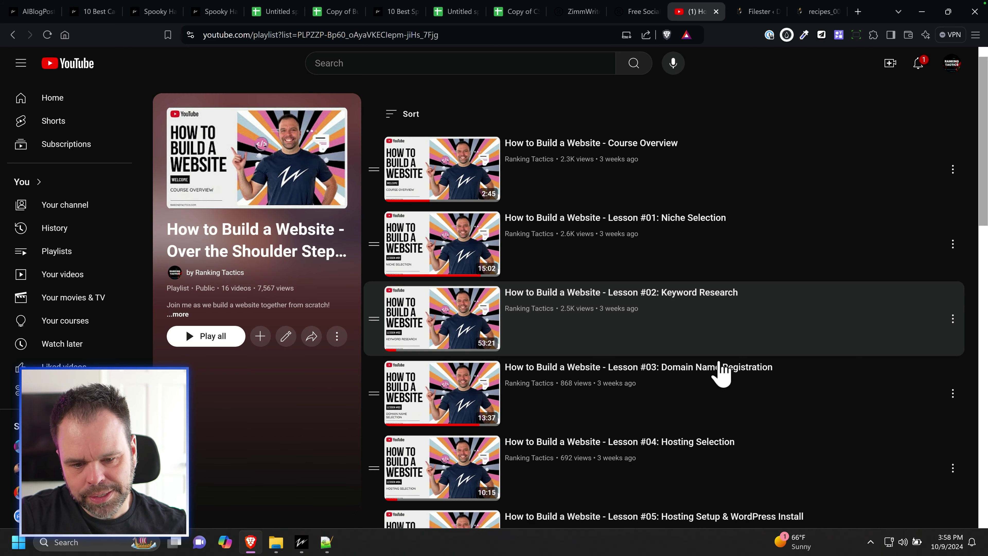
{"action": "scroll", "coordinate": [720, 373], "scroll_direction": "down", "scroll_amount": 15}
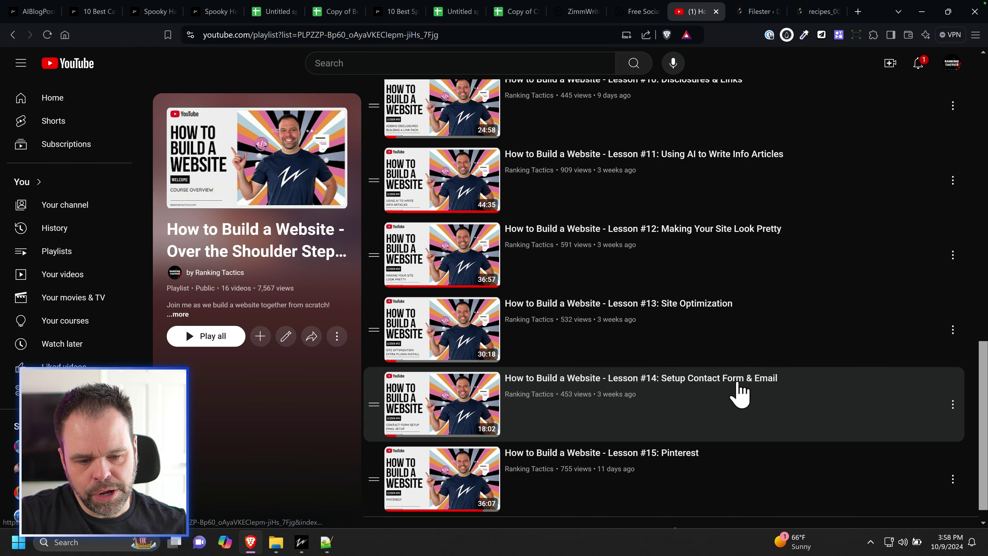
{"action": "scroll", "coordinate": [741, 412], "scroll_direction": "up", "scroll_amount": 15}
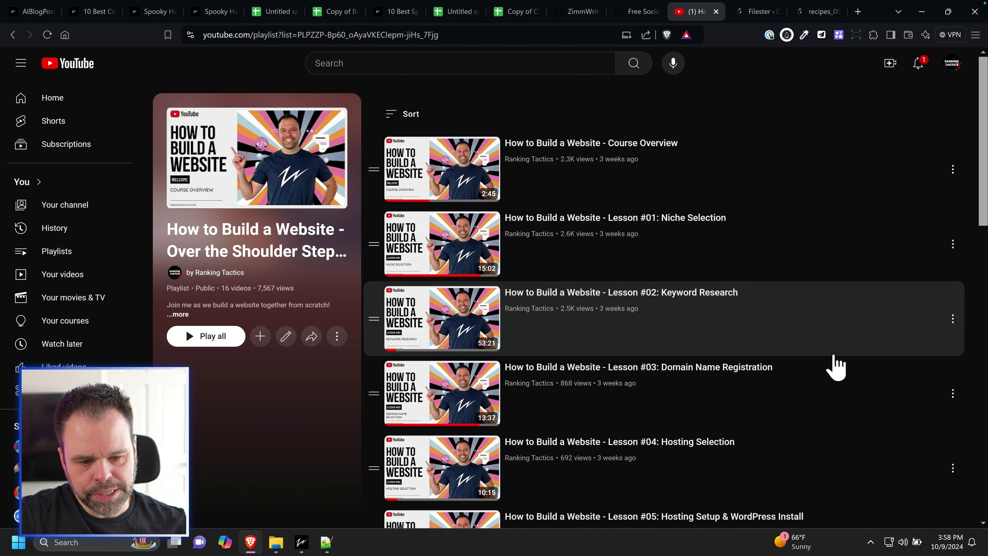
{"action": "scroll", "coordinate": [758, 396], "scroll_direction": "down", "scroll_amount": 3}
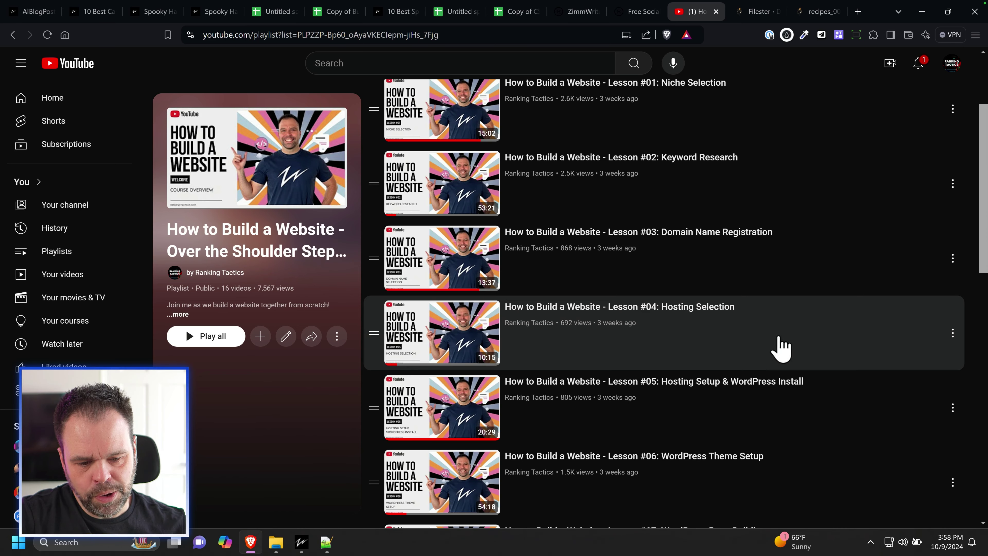
{"action": "scroll", "coordinate": [712, 400], "scroll_direction": "down", "scroll_amount": 6}
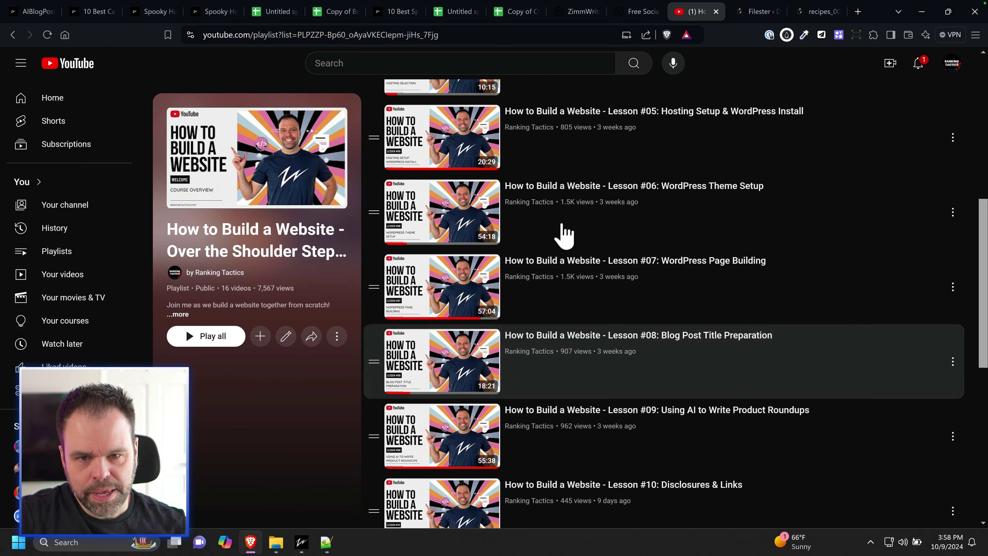
- Load designeraffair.com and open the post "Creative Ideas for Christmas Card Decor in Your Home"
{"action": "left_click", "coordinate": [479, 34]}
{"action": "type", "text": "designeraffair.com"}
{"action": "key", "text": "Return"}
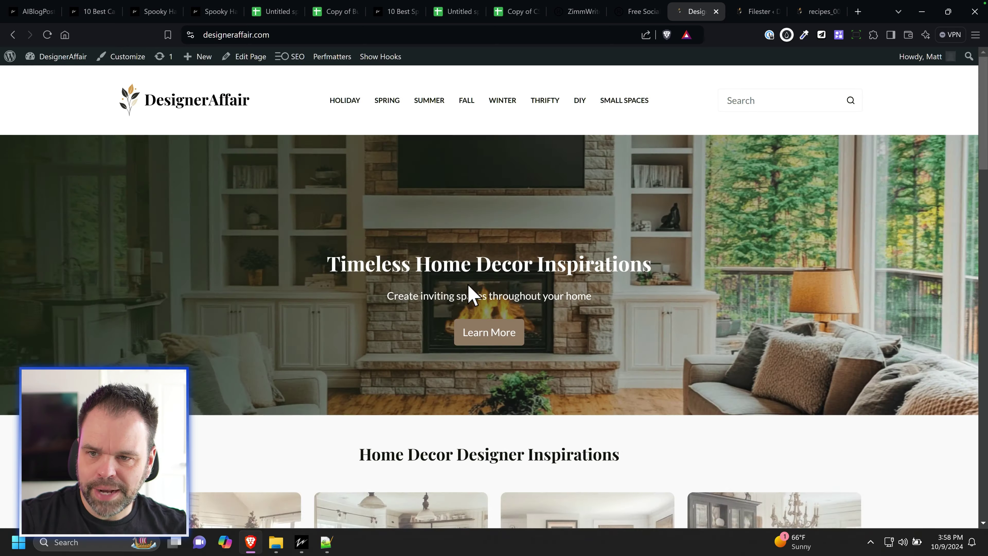
{"action": "scroll", "coordinate": [469, 287], "scroll_direction": "down", "scroll_amount": 10}
{"action": "scroll", "coordinate": [456, 319], "scroll_direction": "down", "scroll_amount": 10}
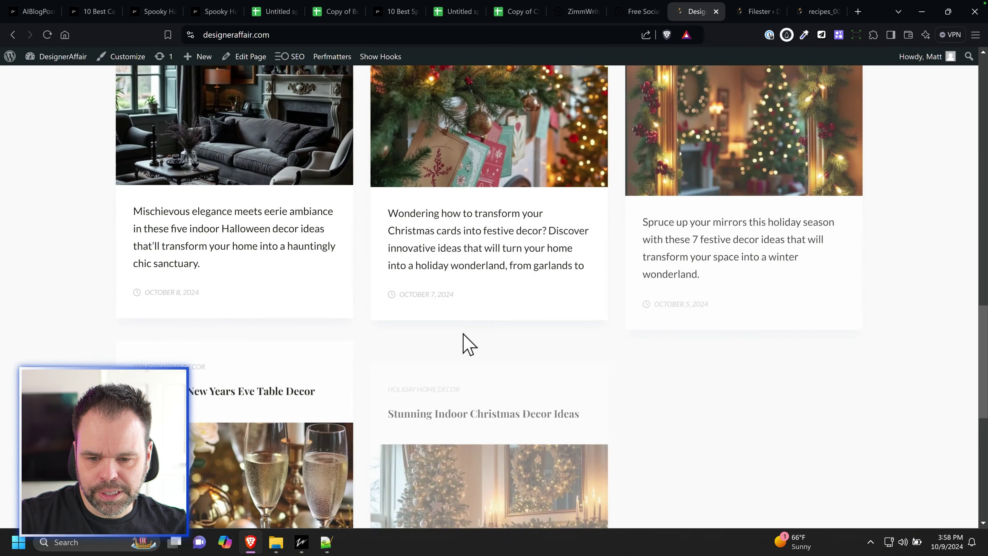
{"action": "scroll", "coordinate": [467, 331], "scroll_direction": "up", "scroll_amount": 5}
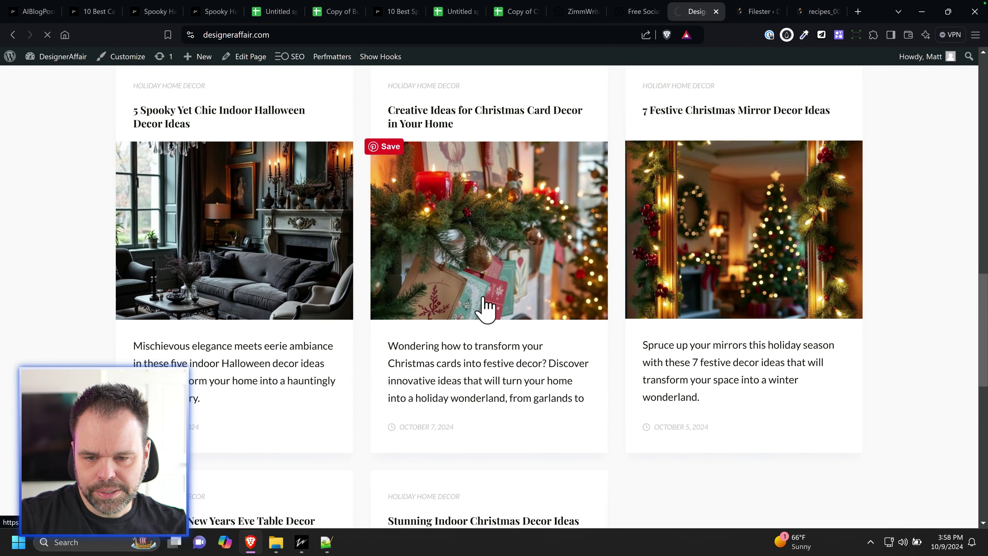
- Examine the Christmas card decor article's table of contents, Design Highlights and Festive Card Garland section
{"action": "scroll", "coordinate": [505, 339], "scroll_direction": "down", "scroll_amount": 10}
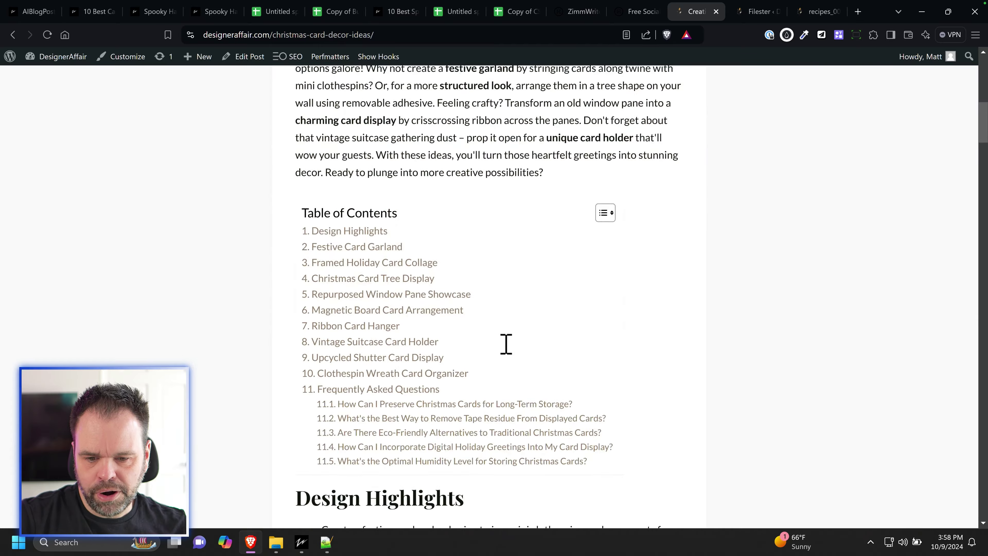
{"action": "scroll", "coordinate": [504, 351], "scroll_direction": "down", "scroll_amount": 3}
{"action": "scroll", "coordinate": [506, 352], "scroll_direction": "up", "scroll_amount": 10}
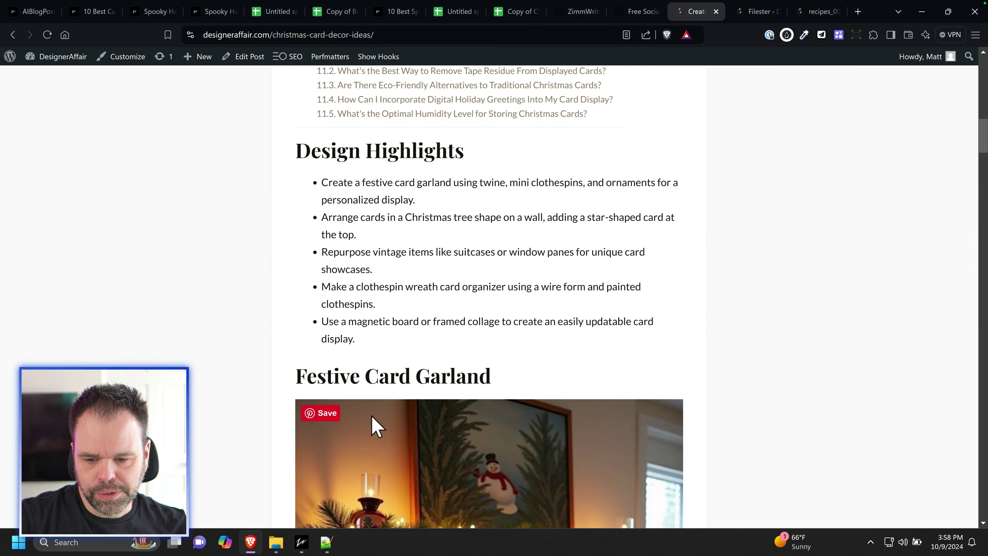
{"action": "scroll", "coordinate": [358, 369], "scroll_direction": "down", "scroll_amount": 3}
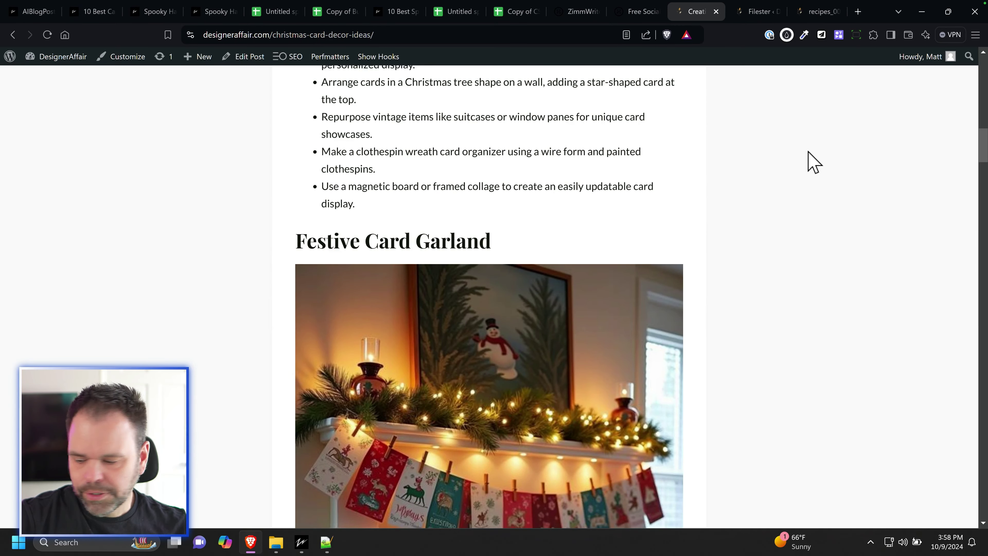